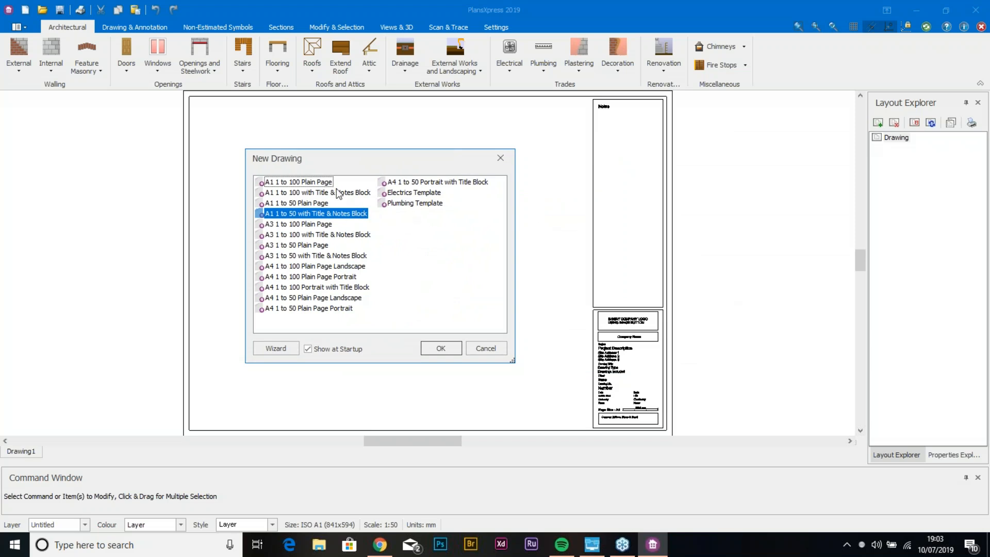
Step: Create a new drawing from the A1 1 to 50 Plain Page template
{"action": "left_click", "coordinate": [306, 204]}
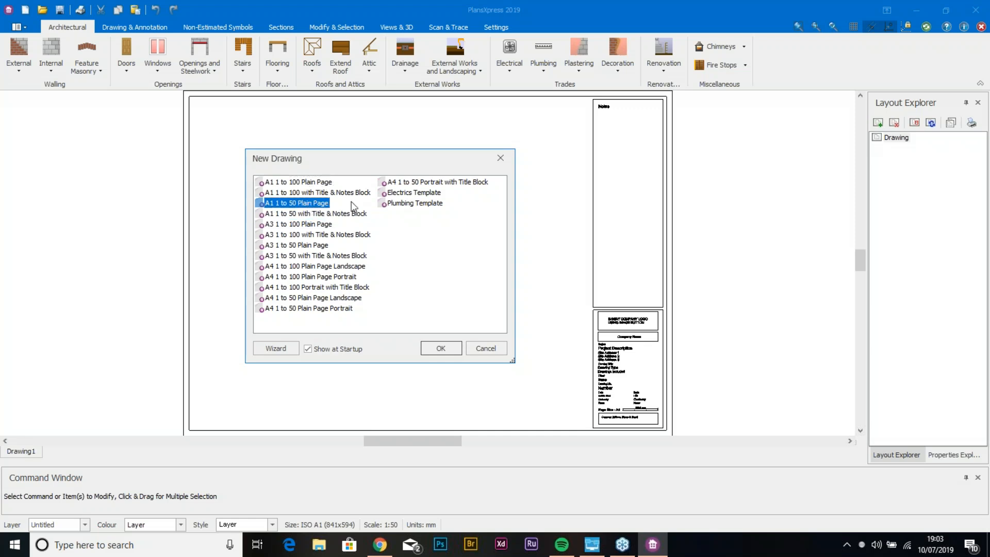
{"action": "left_click", "coordinate": [445, 349]}
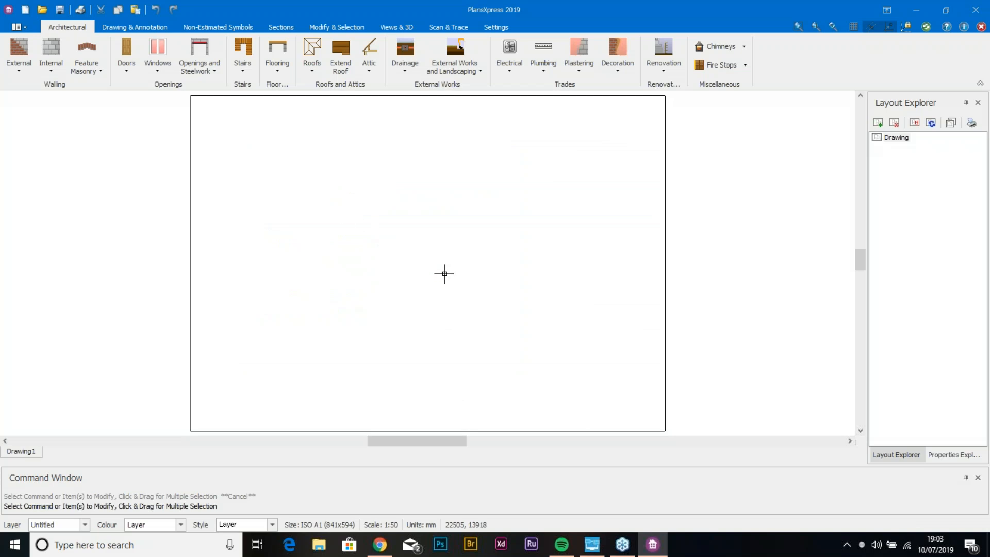
Step: Start a Scan & Trace import of the PDF "Sample Drawing for PX Import" from the Plans folder on the Desktop
{"action": "left_click", "coordinate": [438, 29]}
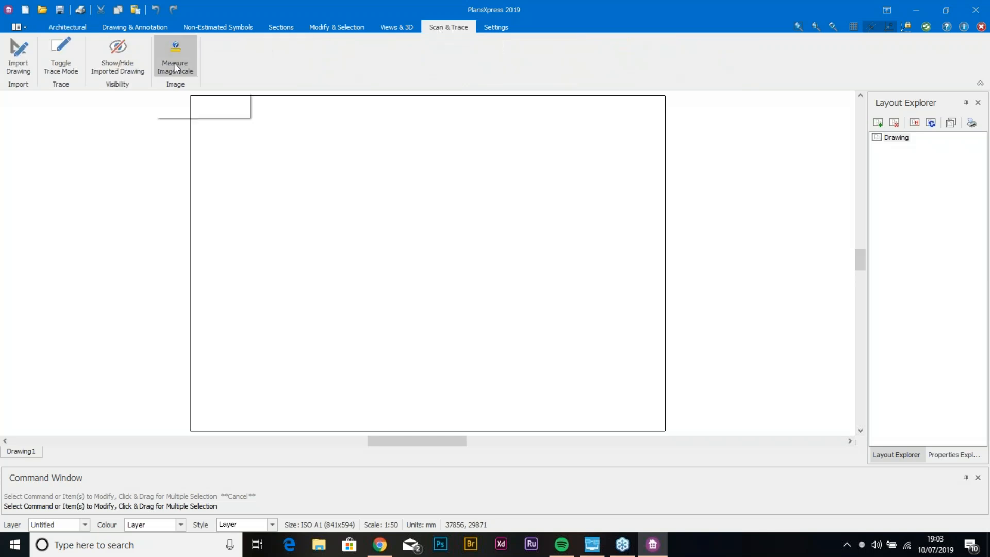
{"action": "left_click", "coordinate": [24, 68]}
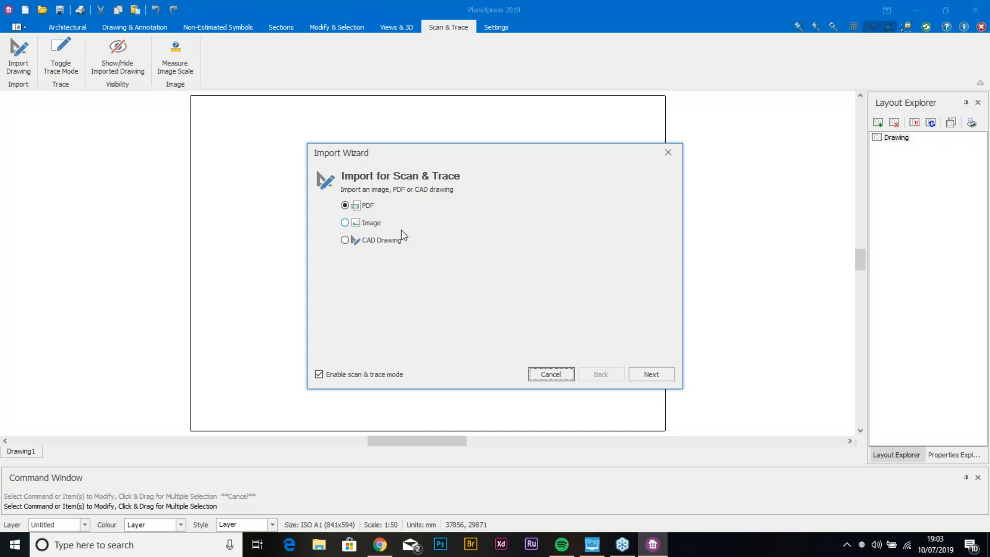
{"action": "left_click", "coordinate": [655, 376]}
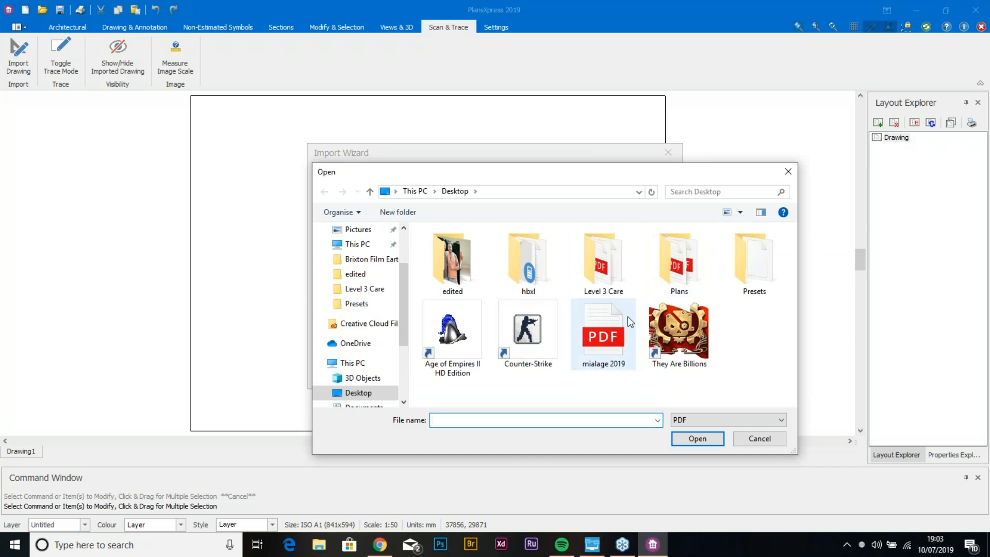
{"action": "double_click", "coordinate": [671, 261]}
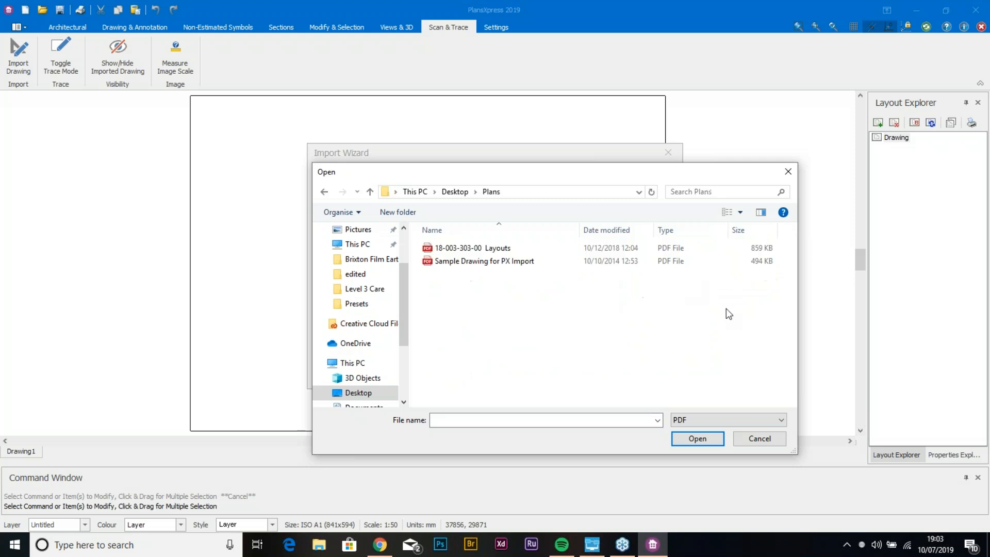
{"action": "left_click", "coordinate": [478, 264]}
{"action": "double_click", "coordinate": [478, 260]}
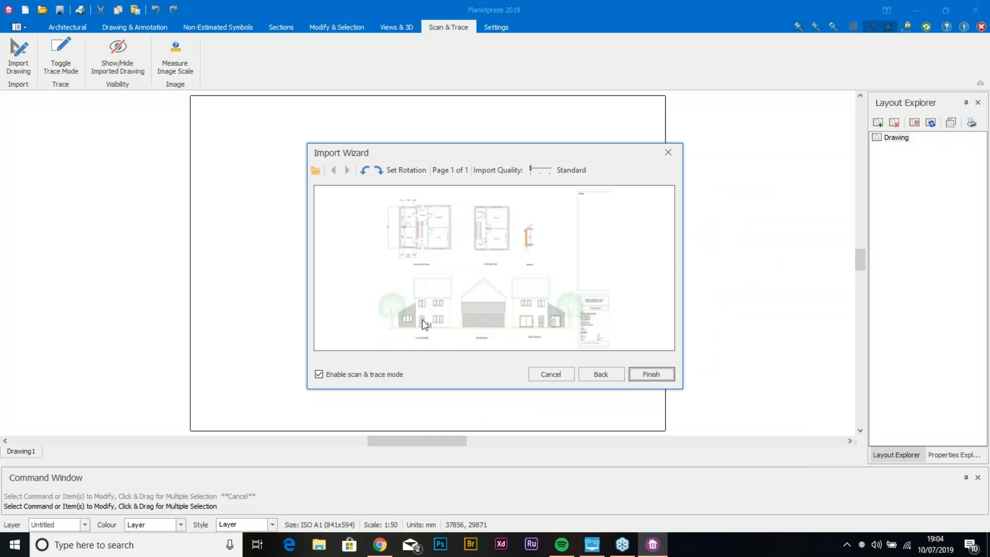
Step: Rotate the PDF preview around and back to its original upright orientation
{"action": "left_click", "coordinate": [380, 168]}
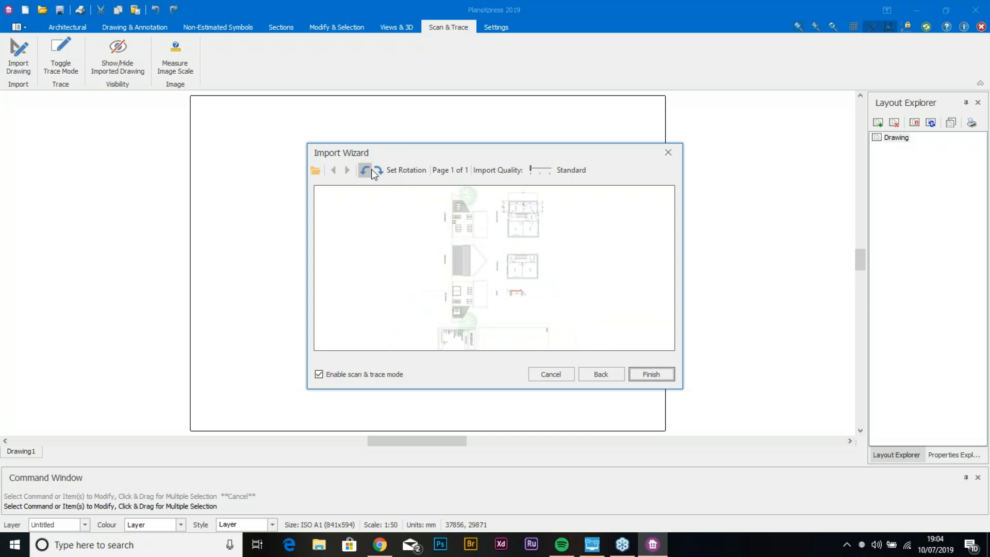
{"action": "left_click", "coordinate": [372, 169]}
{"action": "left_click", "coordinate": [371, 170]}
{"action": "left_click", "coordinate": [372, 169]}
{"action": "left_click", "coordinate": [371, 170]}
{"action": "left_click", "coordinate": [372, 170]}
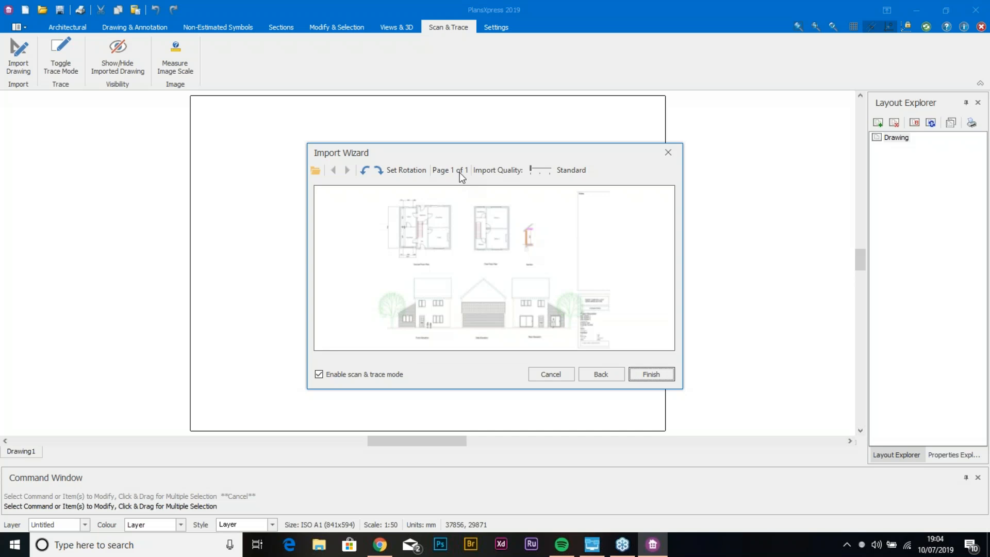
Step: Set the import quality to Better and place the imported drawing from the sheet's lower-left corner across to its right edge
{"action": "left_click", "coordinate": [534, 174]}
{"action": "mouse_move", "coordinate": [534, 174]}
{"action": "left_mouse_down"}
{"action": "mouse_move", "coordinate": [563, 176]}
{"action": "mouse_move", "coordinate": [535, 166]}
{"action": "mouse_move", "coordinate": [546, 169]}
{"action": "left_mouse_up"}
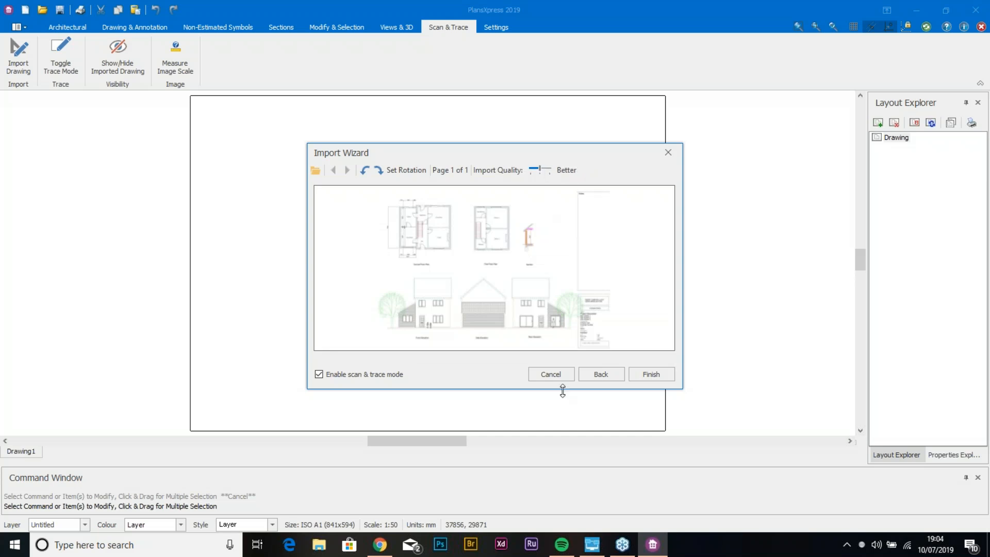
{"action": "left_click", "coordinate": [636, 373]}
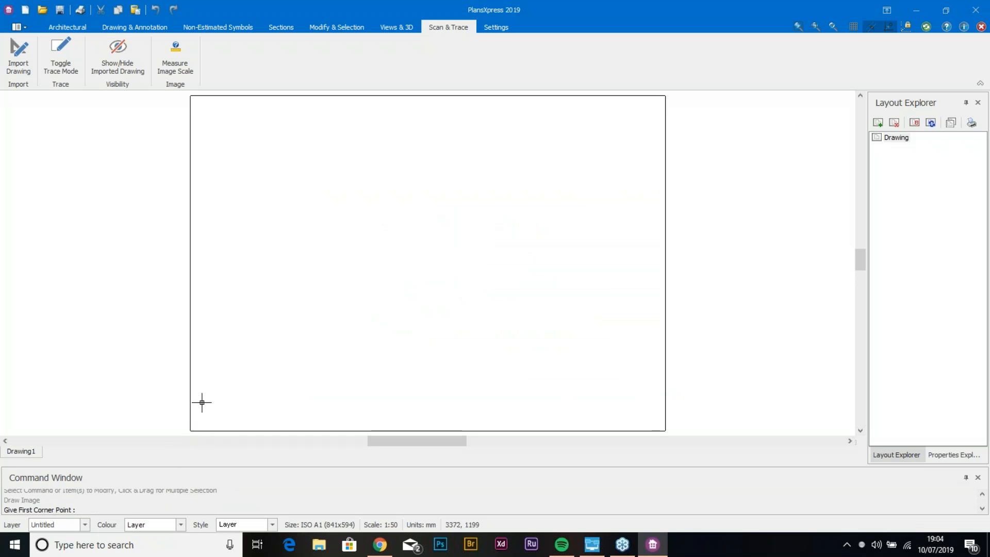
{"action": "left_click", "coordinate": [191, 431]}
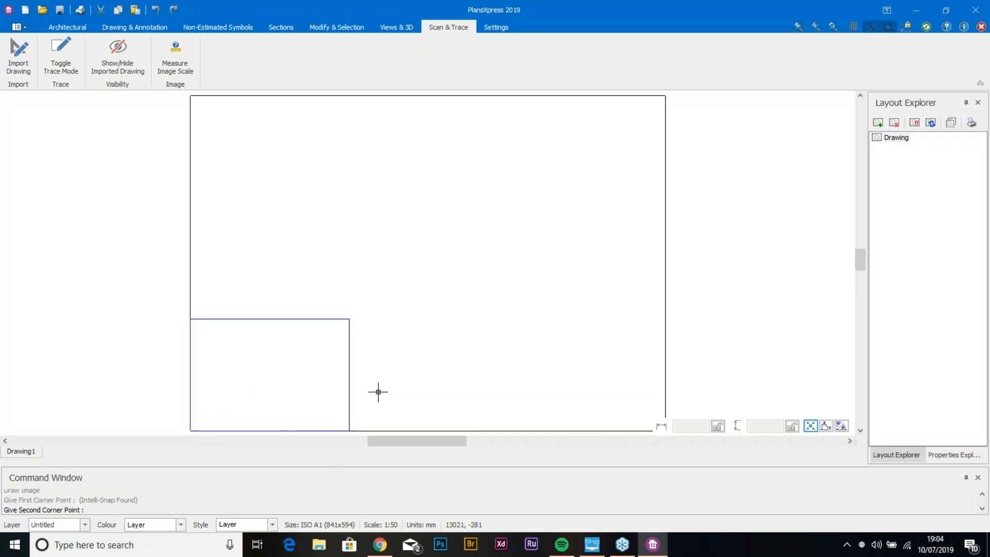
{"action": "left_click", "coordinate": [664, 232]}
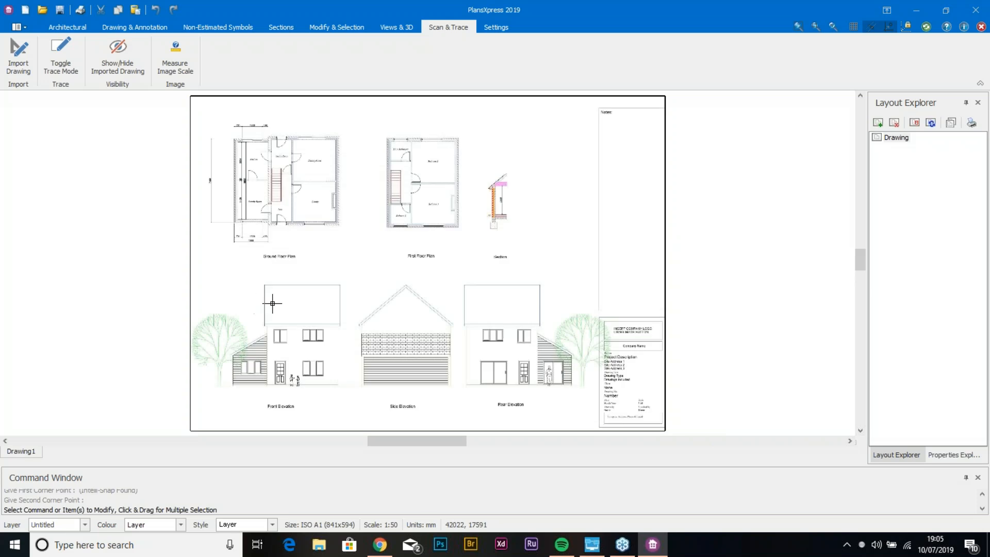
Step: Examine the ground floor plan and its dimensions on the imported drawing
{"action": "mouse_move", "coordinate": [279, 227]}
{"action": "left_mouse_down"}
{"action": "mouse_move", "coordinate": [287, 258]}
{"action": "mouse_move", "coordinate": [363, 272]}
{"action": "mouse_move", "coordinate": [392, 239]}
{"action": "left_mouse_up"}
{"action": "mouse_move", "coordinate": [394, 194]}
{"action": "left_mouse_down"}
{"action": "mouse_move", "coordinate": [272, 192]}
{"action": "mouse_move", "coordinate": [380, 231]}
{"action": "mouse_move", "coordinate": [288, 216]}
{"action": "mouse_move", "coordinate": [303, 275]}
{"action": "mouse_move", "coordinate": [358, 213]}
{"action": "mouse_move", "coordinate": [322, 224]}
{"action": "left_mouse_up"}
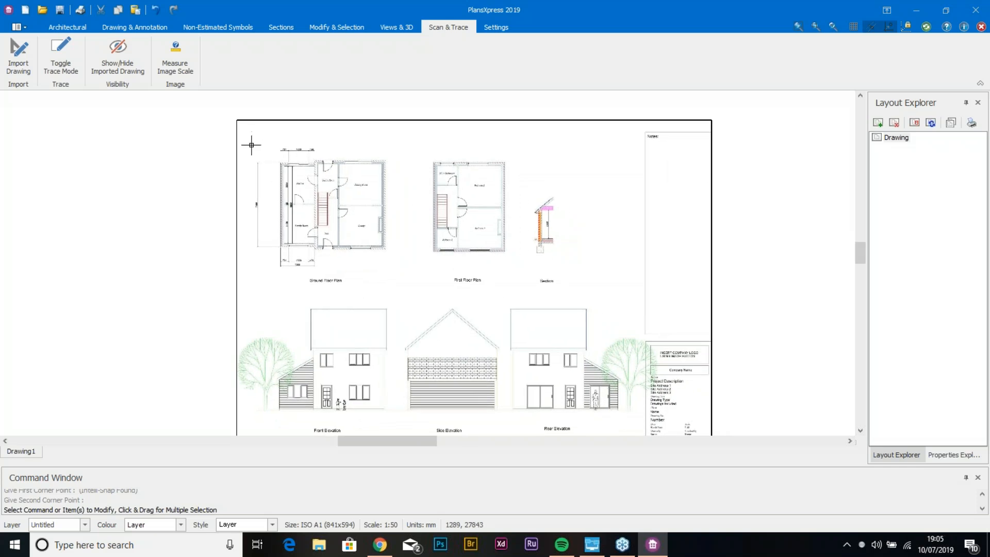
{"action": "scroll", "coordinate": [254, 141], "scroll_direction": "up", "scroll_amount": 3}
{"action": "scroll", "coordinate": [251, 161], "scroll_direction": "up", "scroll_amount": 2}
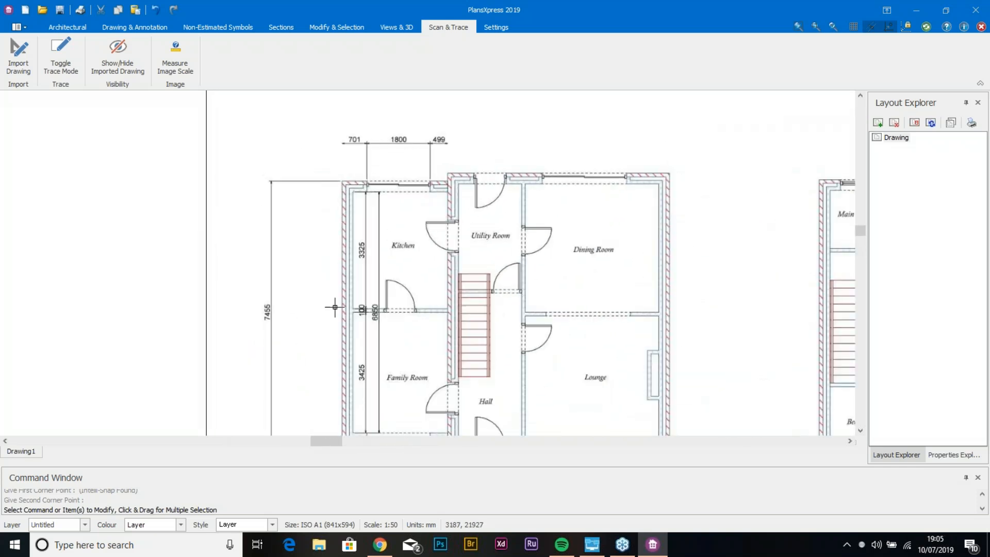
{"action": "scroll", "coordinate": [412, 242], "scroll_direction": "down", "scroll_amount": 1}
{"action": "left_click_drag", "start_coordinate": [412, 242], "coordinate": [428, 207]}
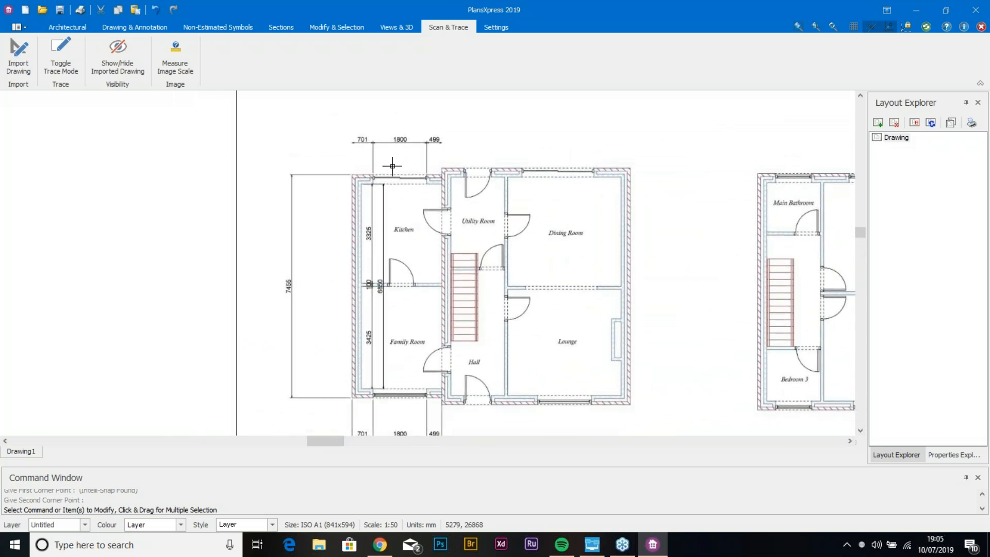
{"action": "mouse_move", "coordinate": [371, 222]}
{"action": "left_mouse_down"}
{"action": "mouse_move", "coordinate": [347, 261]}
{"action": "mouse_move", "coordinate": [339, 311]}
{"action": "left_mouse_up"}
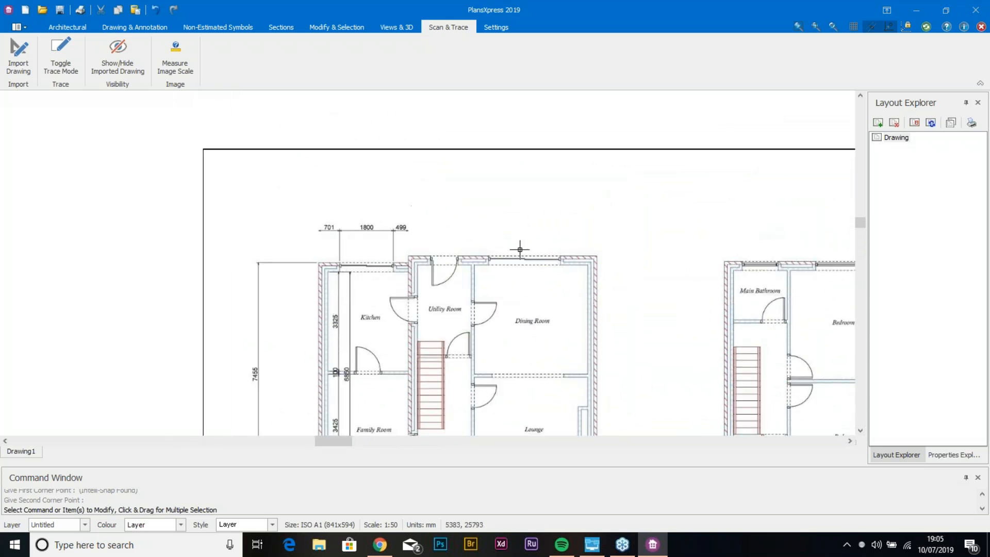
Step: Scale the imported image by measuring the kitchen window's dimension between its two extension lines and entering a distance of 1800
{"action": "left_click", "coordinate": [181, 58]}
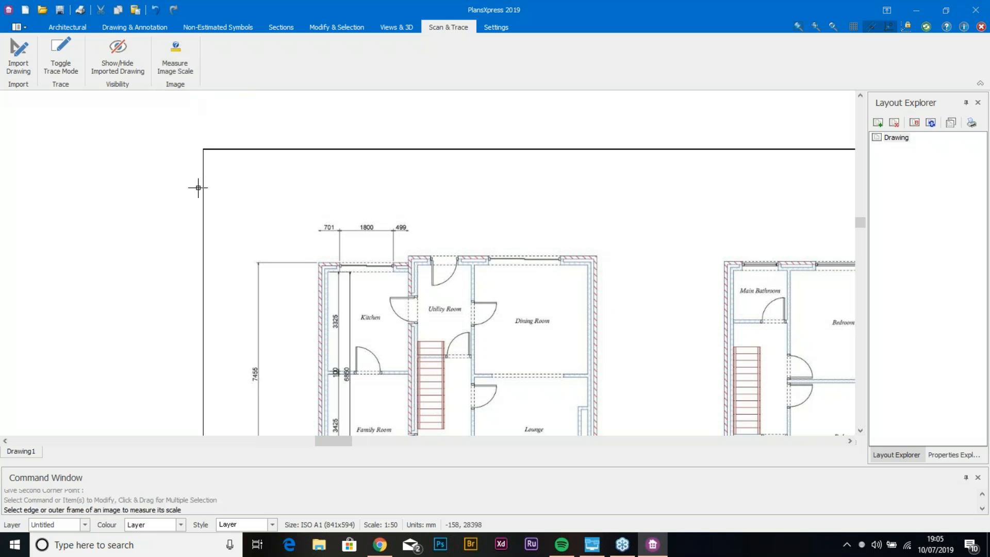
{"action": "left_click_drag", "start_coordinate": [308, 244], "coordinate": [171, 116]}
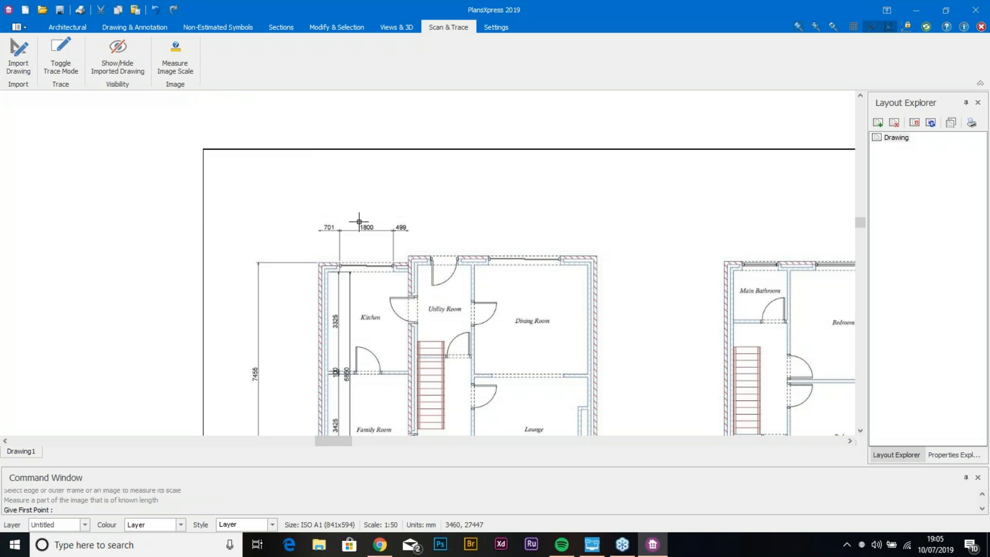
{"action": "scroll", "coordinate": [360, 226], "scroll_direction": "up", "scroll_amount": 1}
{"action": "scroll", "coordinate": [359, 225], "scroll_direction": "up", "scroll_amount": 5}
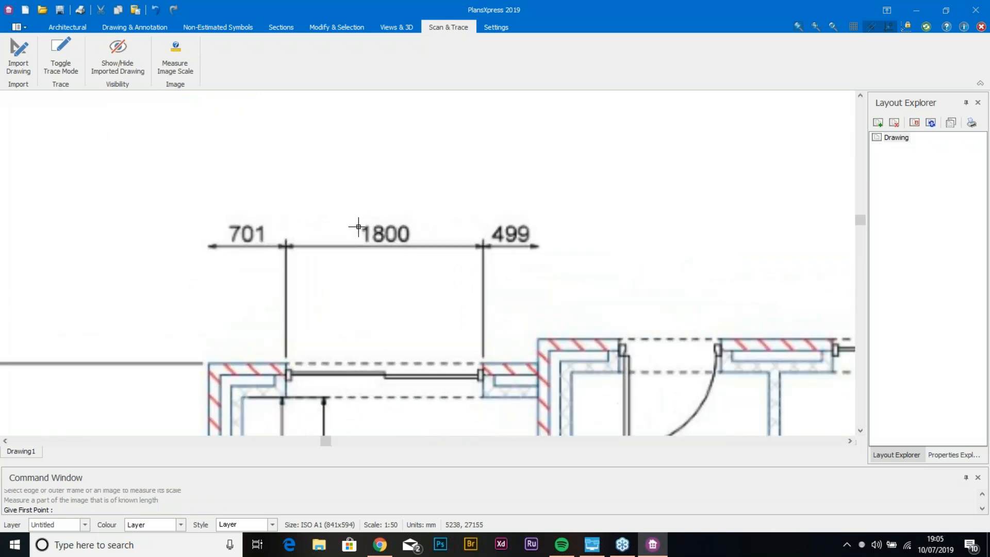
{"action": "scroll", "coordinate": [359, 226], "scroll_direction": "up", "scroll_amount": 1}
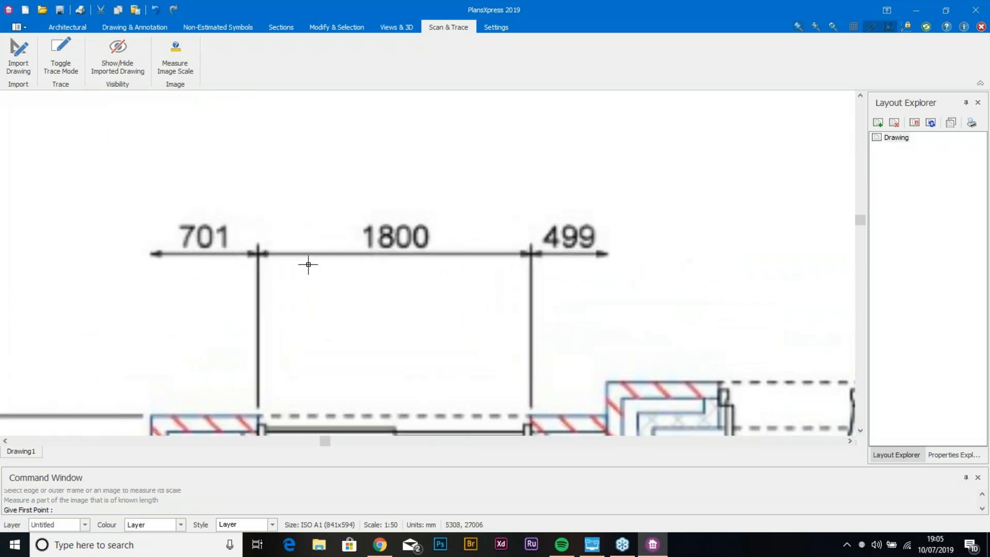
{"action": "left_click", "coordinate": [257, 261]}
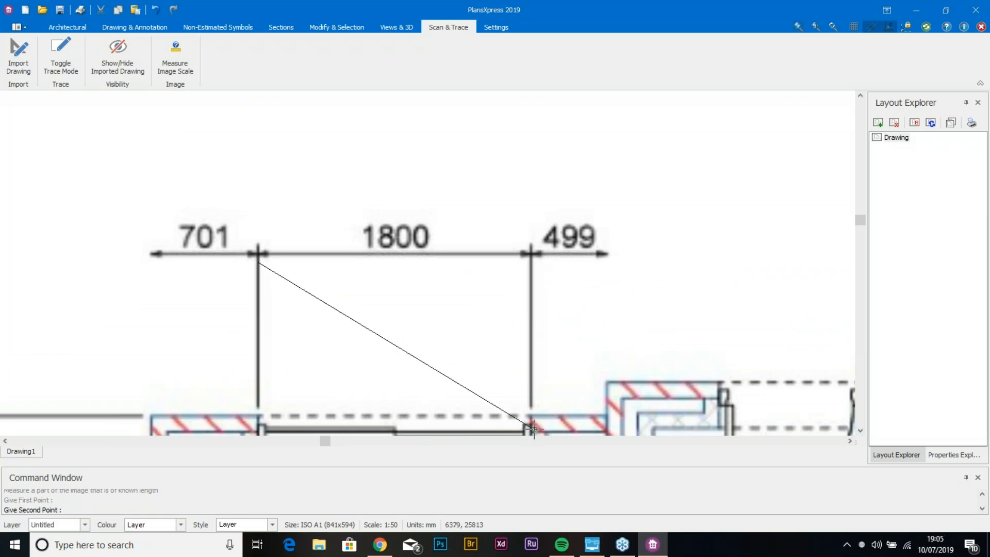
{"action": "left_click", "coordinate": [530, 262]}
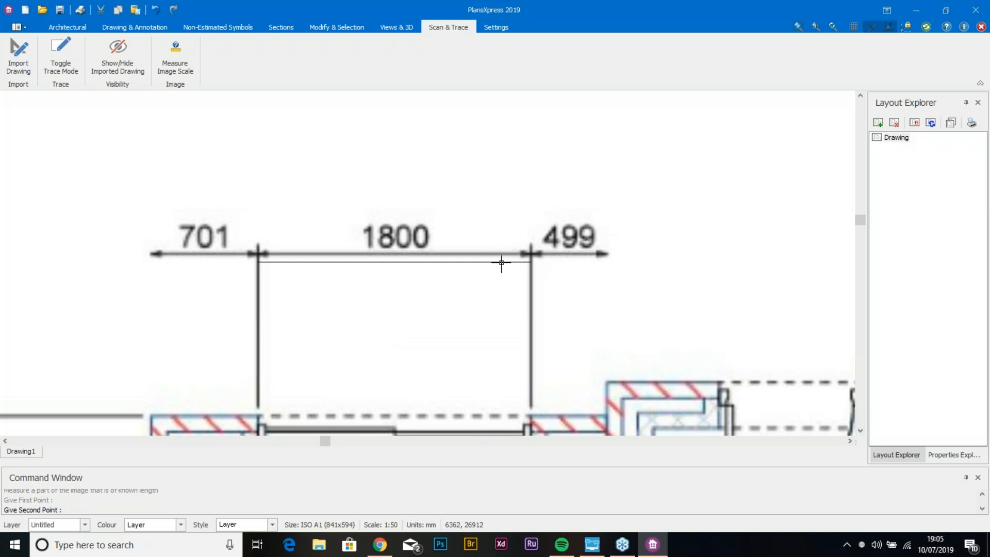
{"action": "type", "text": "1800"}
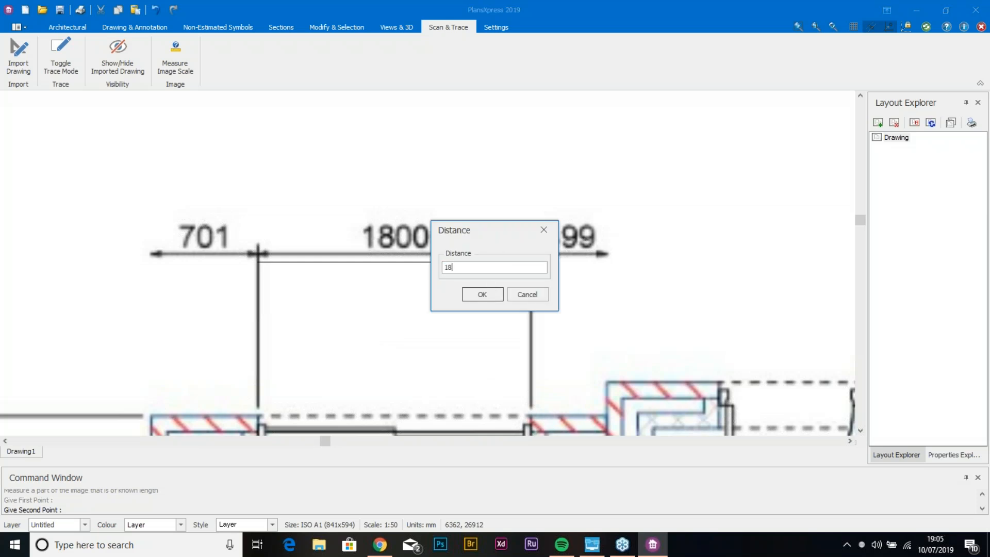
{"action": "key", "text": "Return"}
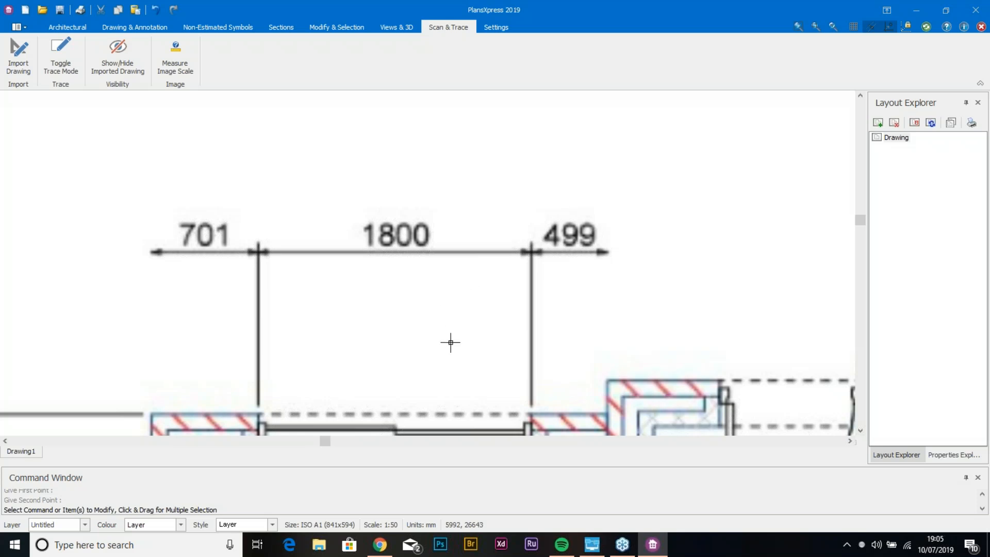
Step: Examine the scaled ground floor plan around the kitchen and family room
{"action": "scroll", "coordinate": [438, 352], "scroll_direction": "down", "scroll_amount": 2}
{"action": "left_click_drag", "start_coordinate": [439, 348], "coordinate": [442, 231]}
{"action": "scroll", "coordinate": [438, 316], "scroll_direction": "down", "scroll_amount": 5}
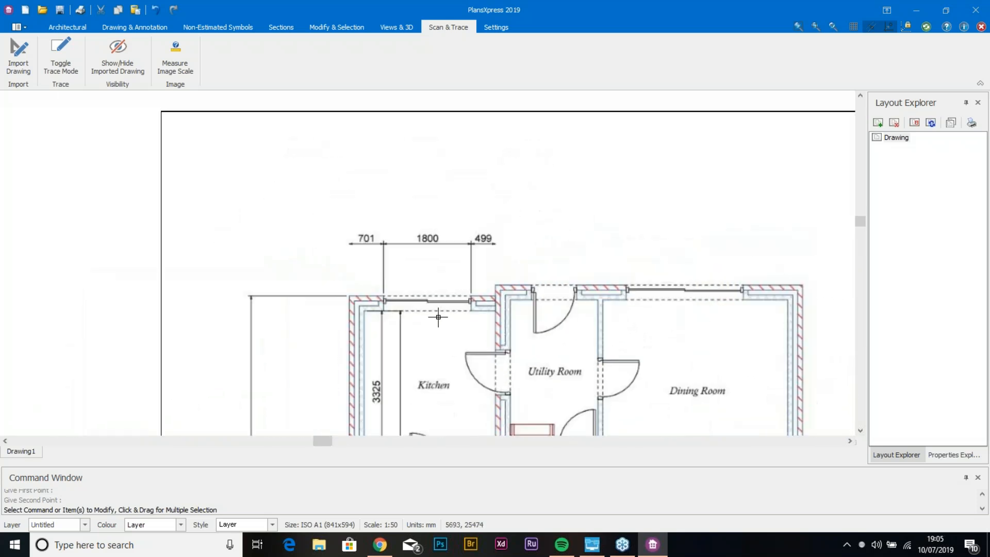
{"action": "left_click_drag", "start_coordinate": [403, 351], "coordinate": [263, 312]}
{"action": "scroll", "coordinate": [265, 309], "scroll_direction": "down", "scroll_amount": 1}
{"action": "left_click_drag", "start_coordinate": [342, 290], "coordinate": [425, 194]}
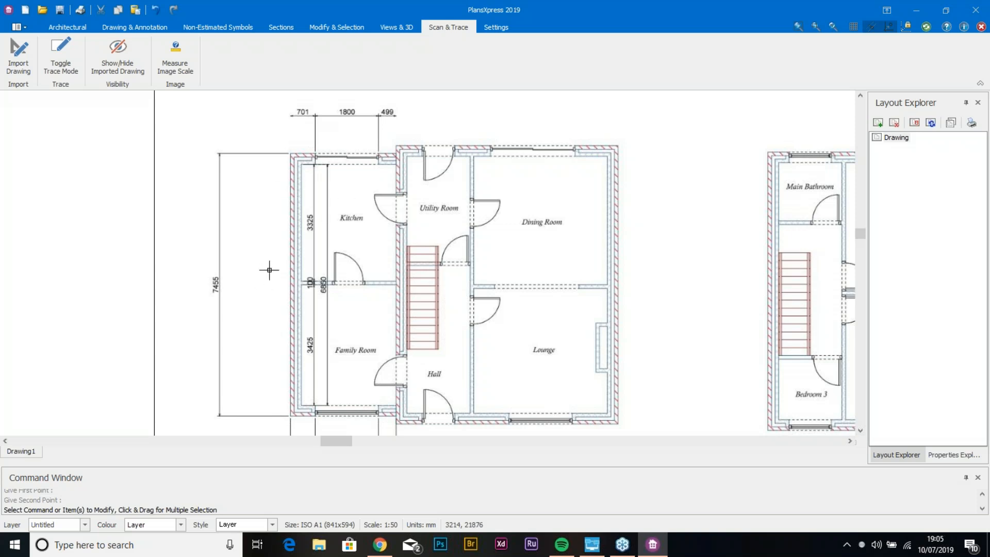
{"action": "left_click_drag", "start_coordinate": [338, 193], "coordinate": [252, 133]}
{"action": "left_click_drag", "start_coordinate": [363, 224], "coordinate": [259, 152]}
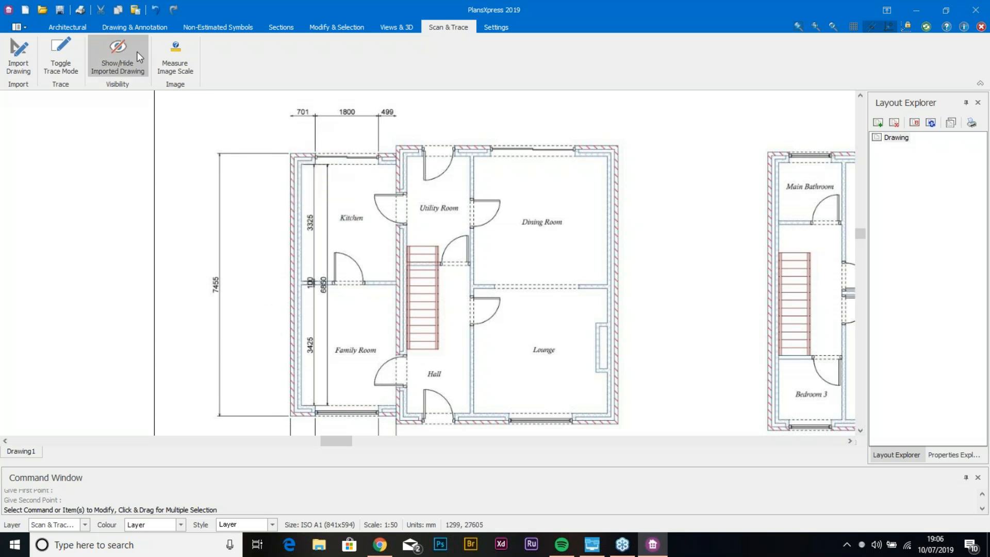
Step: Draw horizontal construction lines along the outer faces of the utility room's and kitchen's upper walls and the kitchen wall's inner face
{"action": "left_click", "coordinate": [132, 26]}
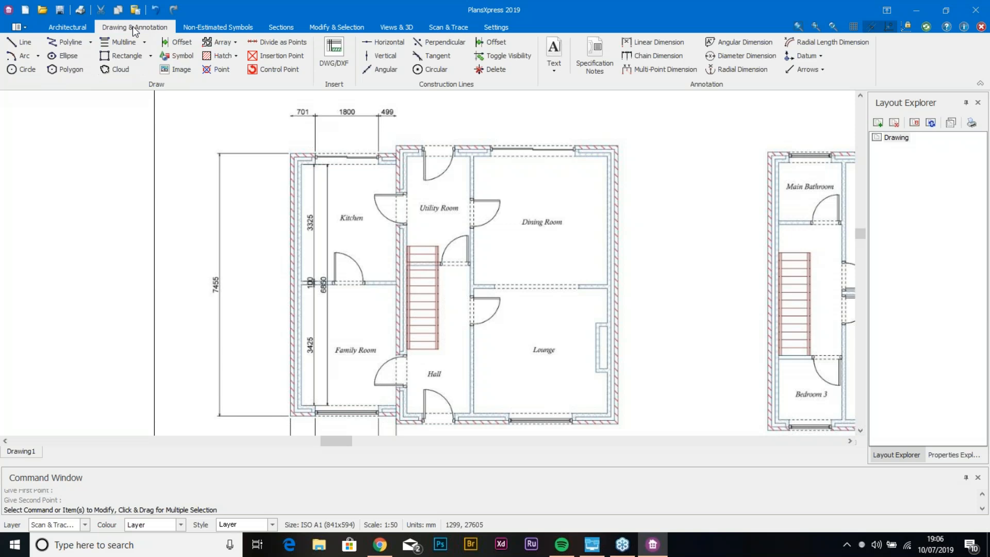
{"action": "left_click", "coordinate": [398, 46]}
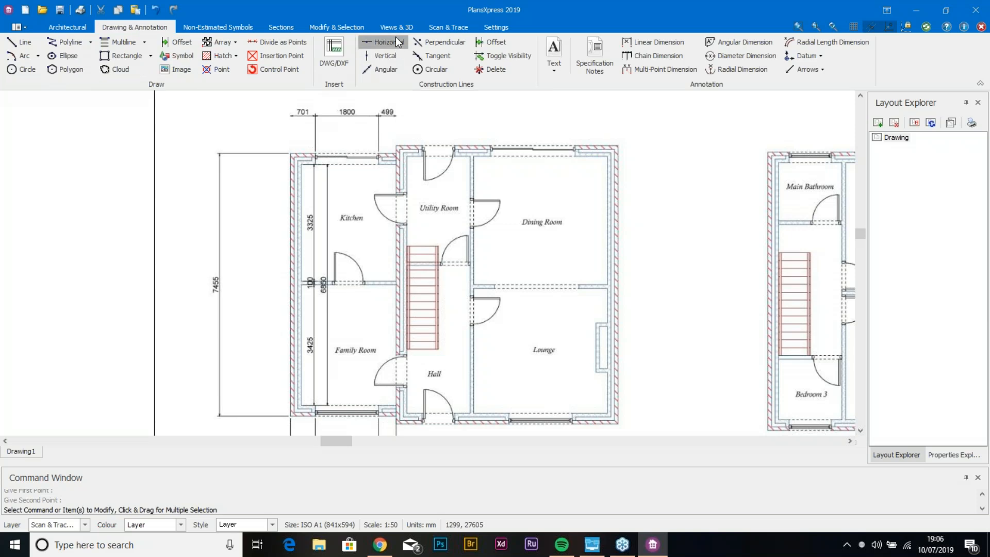
{"action": "scroll", "coordinate": [357, 142], "scroll_direction": "up", "scroll_amount": 5}
{"action": "scroll", "coordinate": [358, 142], "scroll_direction": "up", "scroll_amount": 2}
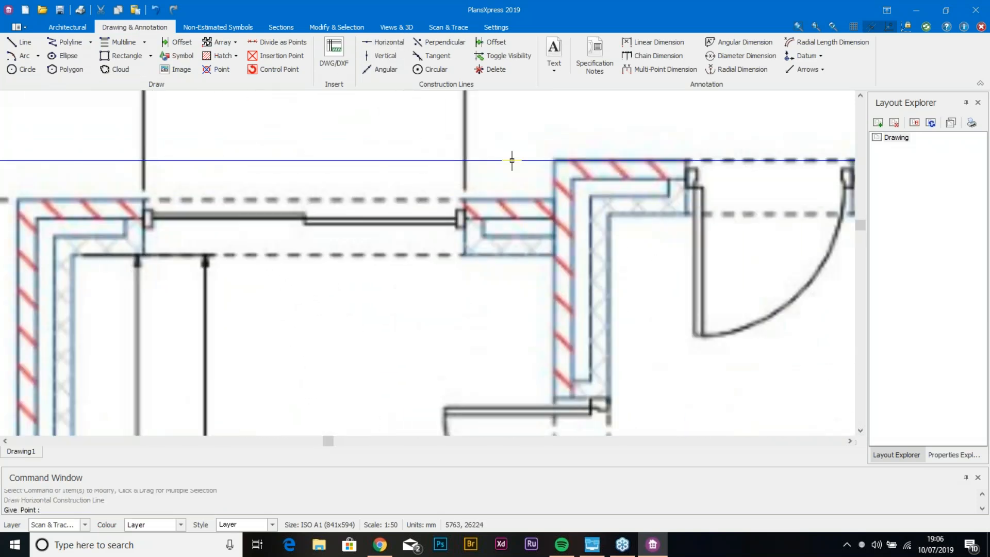
{"action": "left_click", "coordinate": [554, 159]}
{"action": "left_click", "coordinate": [525, 198]}
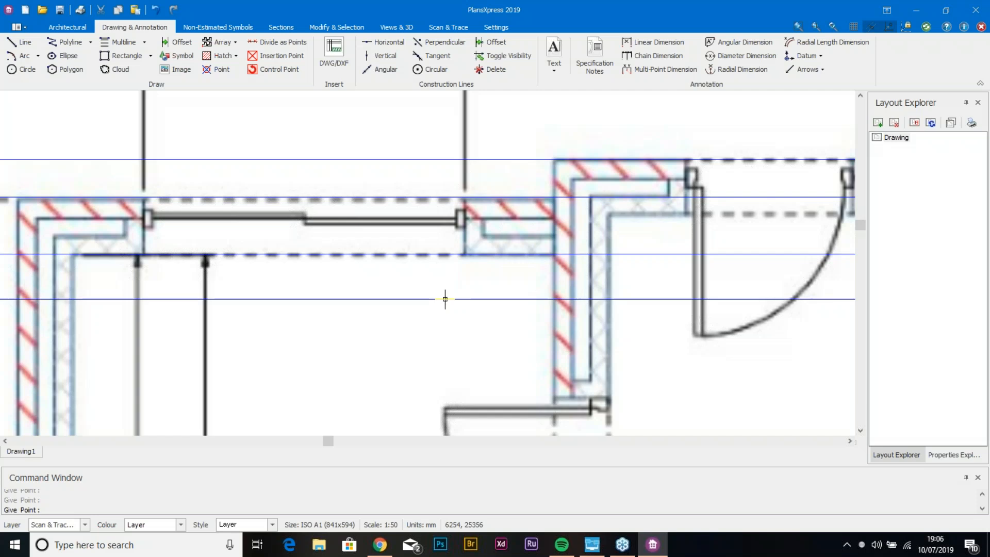
Step: Add horizontal construction lines along both faces of the partition between the kitchen and family room
{"action": "left_click_drag", "start_coordinate": [440, 374], "coordinate": [532, 124]}
{"action": "left_click_drag", "start_coordinate": [467, 303], "coordinate": [507, 87]}
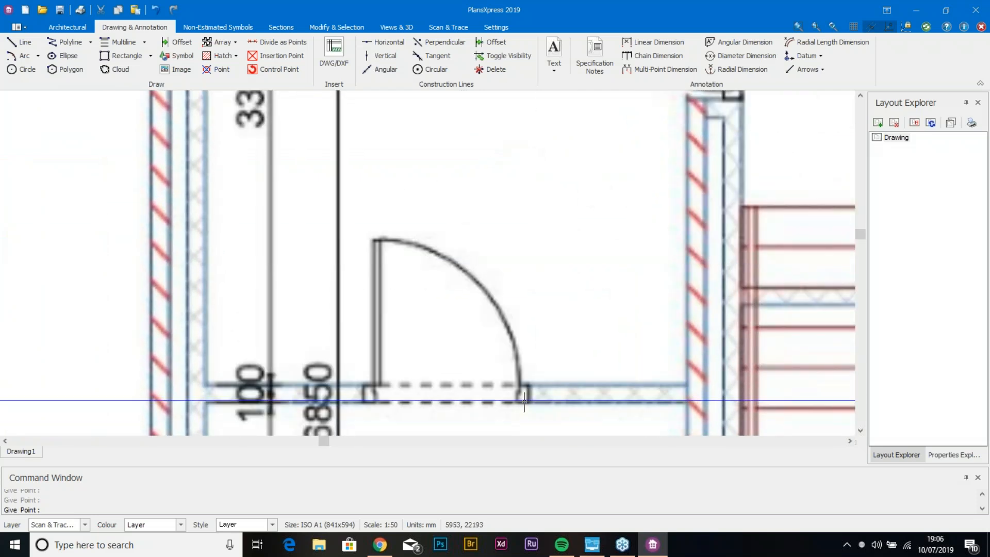
{"action": "scroll", "coordinate": [526, 388], "scroll_direction": "up", "scroll_amount": 1}
{"action": "left_click", "coordinate": [527, 389]}
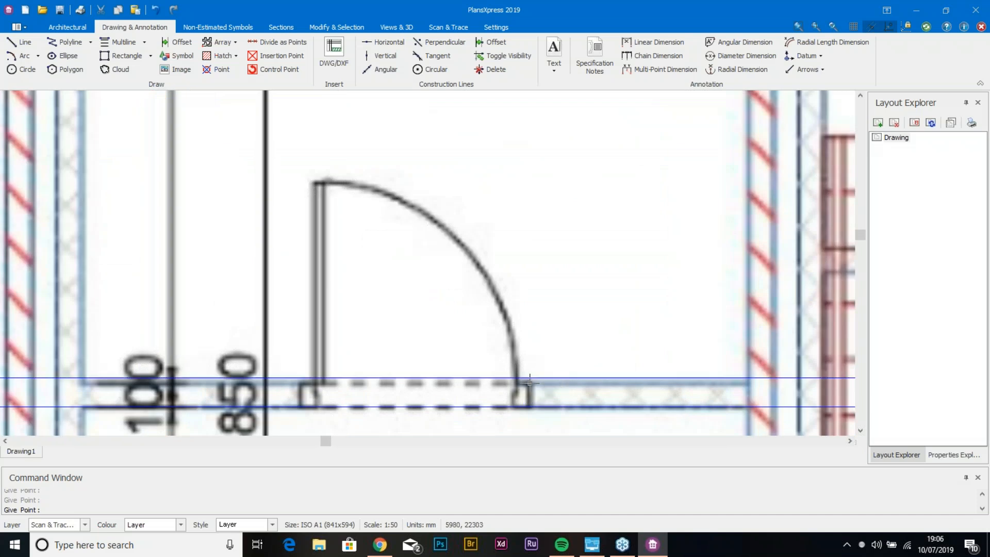
{"action": "left_click", "coordinate": [534, 390]}
Step: Draw horizontal construction lines along the outer and inner faces of the family room's front wall and the outer face of the hall's front wall
{"action": "left_click_drag", "start_coordinate": [534, 390], "coordinate": [583, 131]}
{"action": "left_click_drag", "start_coordinate": [495, 379], "coordinate": [418, 207]}
{"action": "left_click_drag", "start_coordinate": [398, 325], "coordinate": [372, 91]}
{"action": "left_click_drag", "start_coordinate": [360, 244], "coordinate": [404, 24]}
{"action": "left_click_drag", "start_coordinate": [444, 329], "coordinate": [524, 194]}
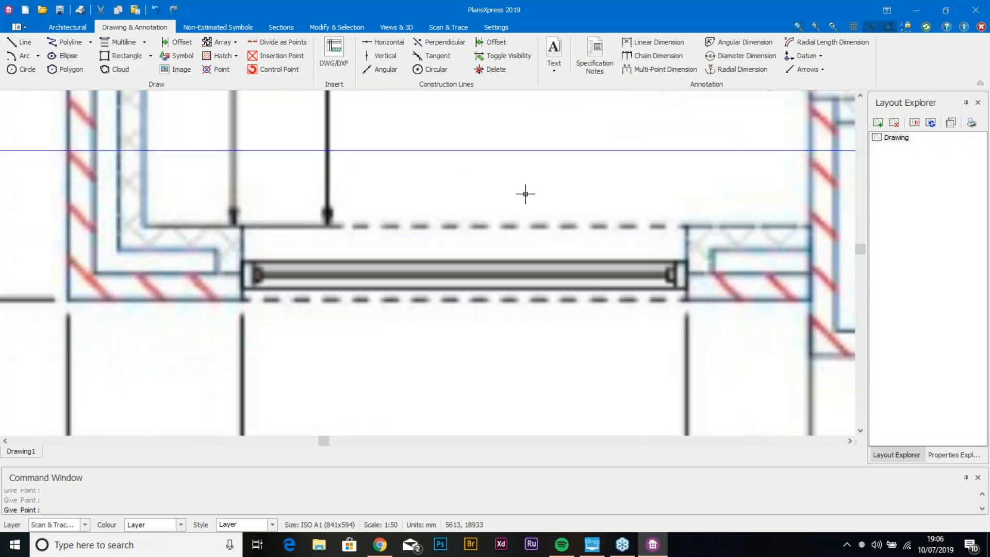
{"action": "left_click", "coordinate": [526, 301]}
{"action": "left_click", "coordinate": [541, 227]}
{"action": "left_click", "coordinate": [831, 356]}
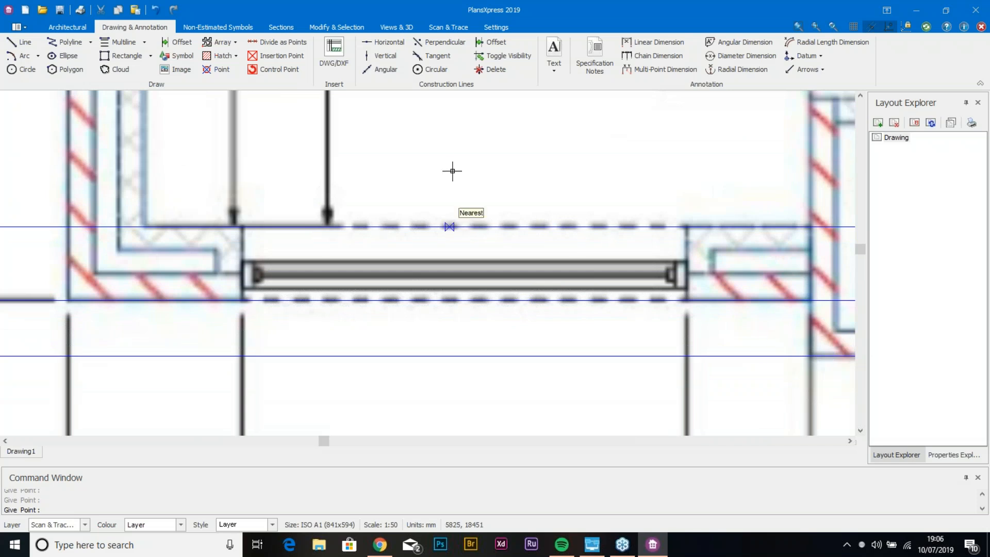
Step: Draw vertical construction lines along both faces of the family room's outer side wall and the family room side of the hall wall
{"action": "left_click", "coordinate": [387, 56]}
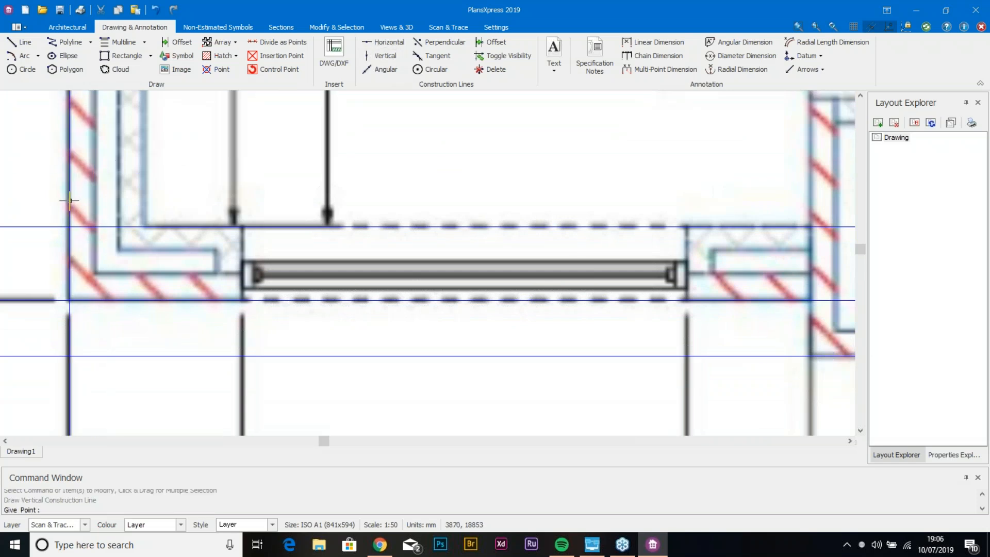
{"action": "left_click", "coordinate": [69, 201]}
{"action": "left_click", "coordinate": [144, 234]}
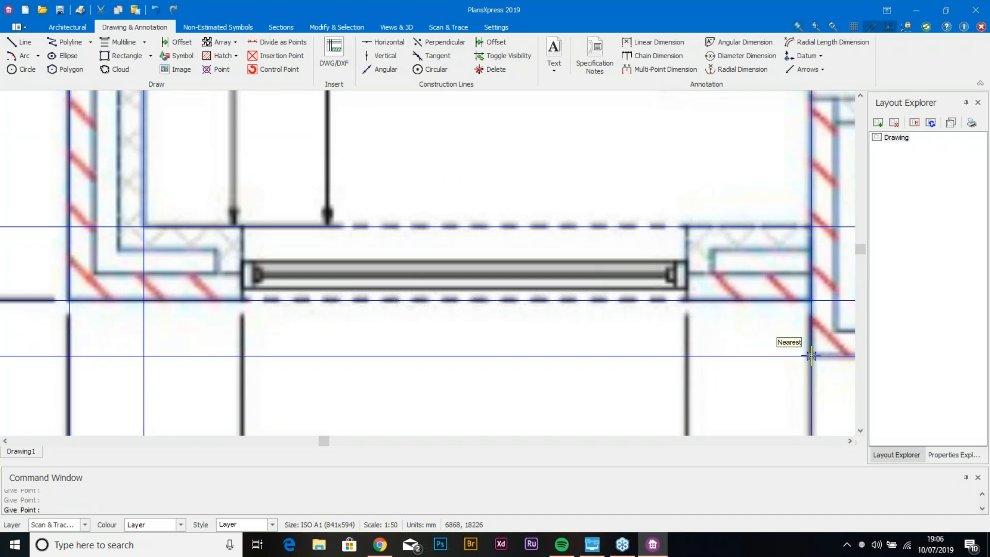
{"action": "scroll", "coordinate": [665, 242], "scroll_direction": "down", "scroll_amount": 5}
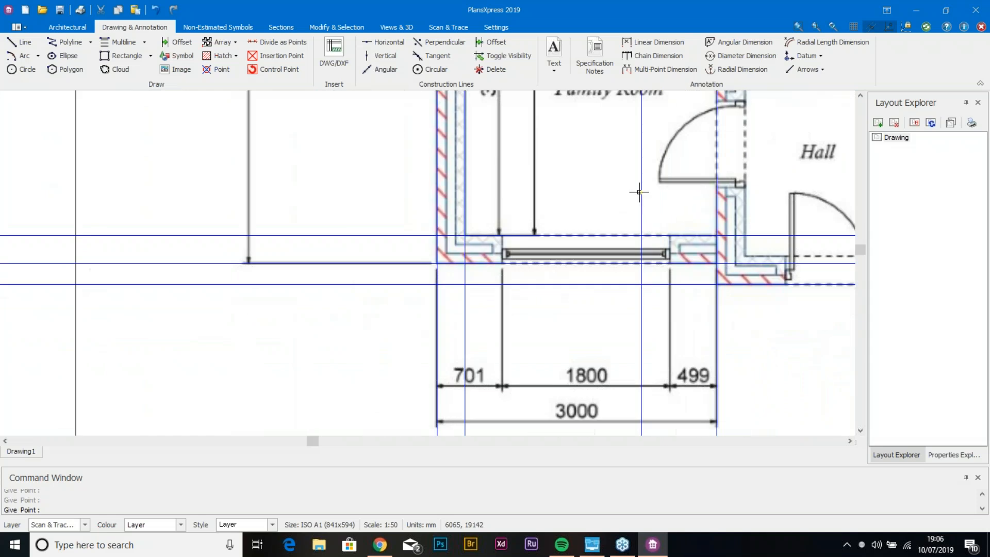
{"action": "scroll", "coordinate": [444, 294], "scroll_direction": "down", "scroll_amount": 2}
{"action": "key", "text": "Escape"}
{"action": "scroll", "coordinate": [419, 243], "scroll_direction": "down", "scroll_amount": 4}
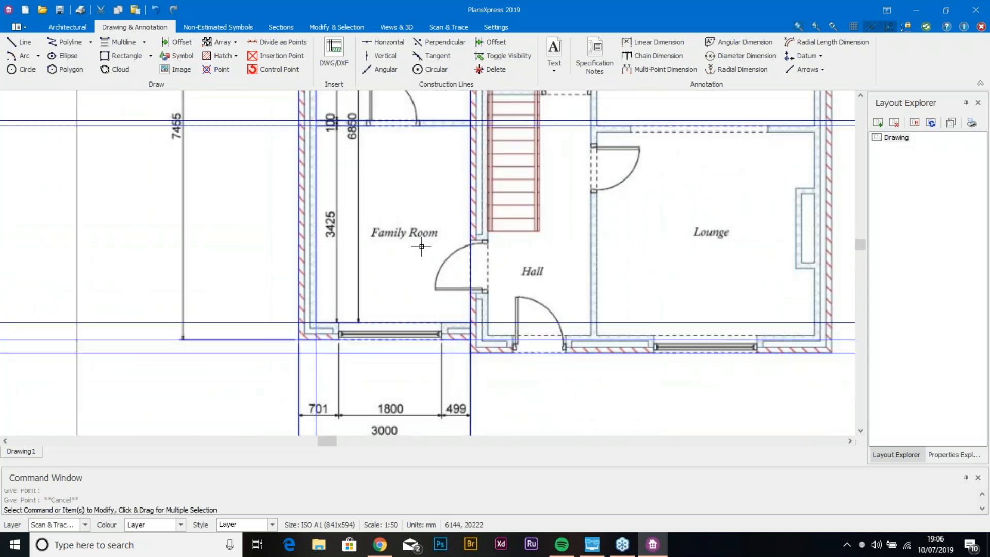
{"action": "mouse_move", "coordinate": [409, 240]}
{"action": "left_mouse_down"}
{"action": "mouse_move", "coordinate": [409, 320]}
{"action": "mouse_move", "coordinate": [411, 283]}
{"action": "mouse_move", "coordinate": [490, 424]}
{"action": "left_mouse_up"}
{"action": "scroll", "coordinate": [411, 283], "scroll_direction": "down", "scroll_amount": 1}
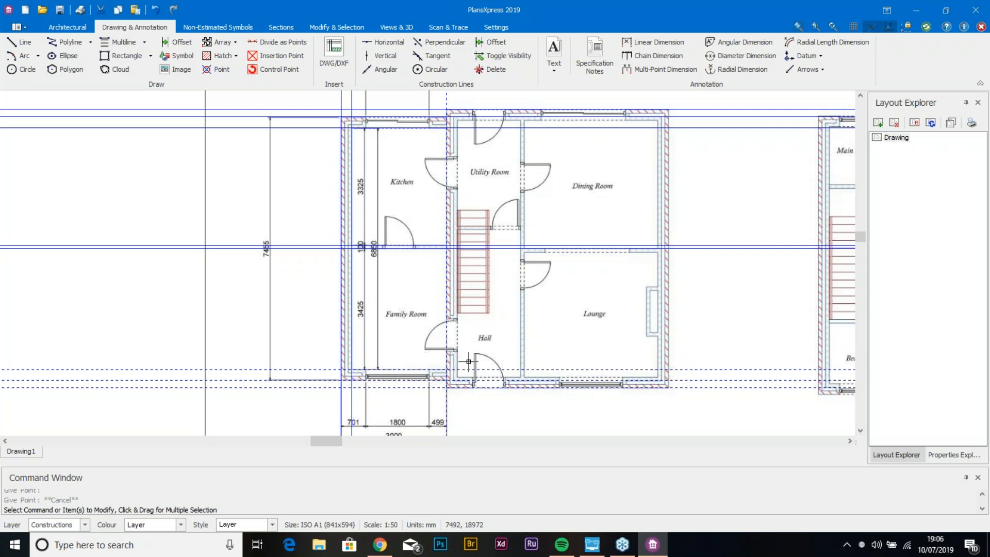
{"action": "left_click", "coordinate": [409, 347]}
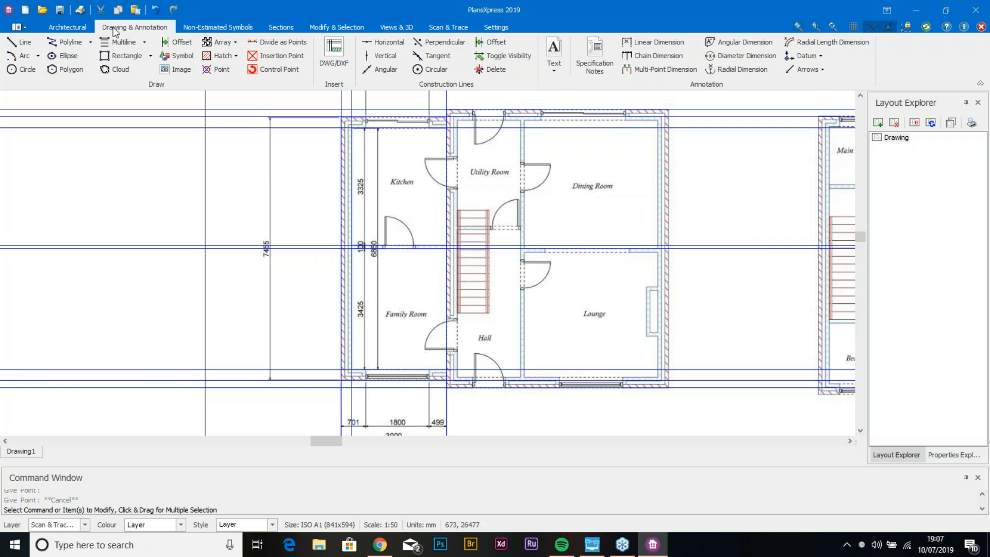
Step: Start a brick and block ground floor cavity wall for 2.400 high floor to joist height (Single storey)
{"action": "left_click", "coordinate": [71, 26]}
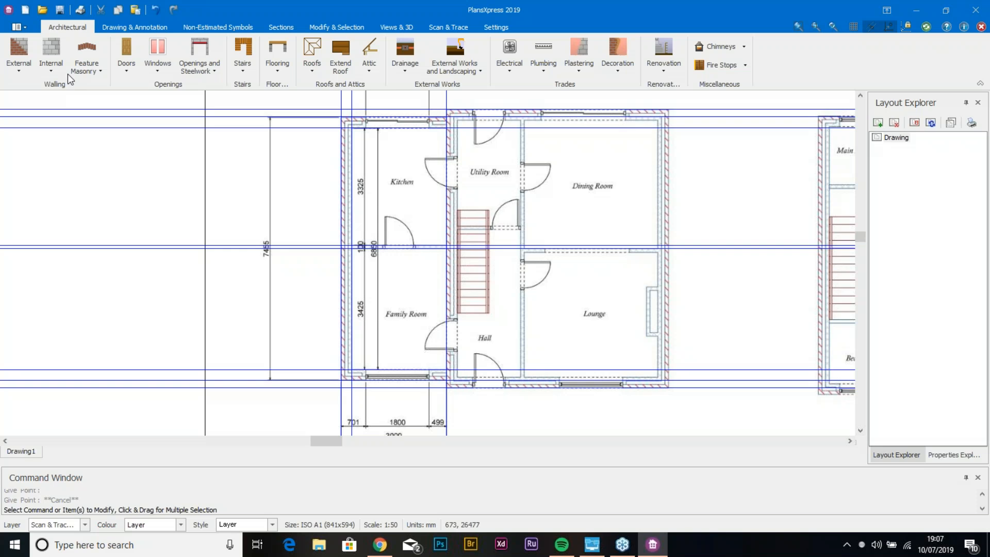
{"action": "left_click", "coordinate": [24, 68]}
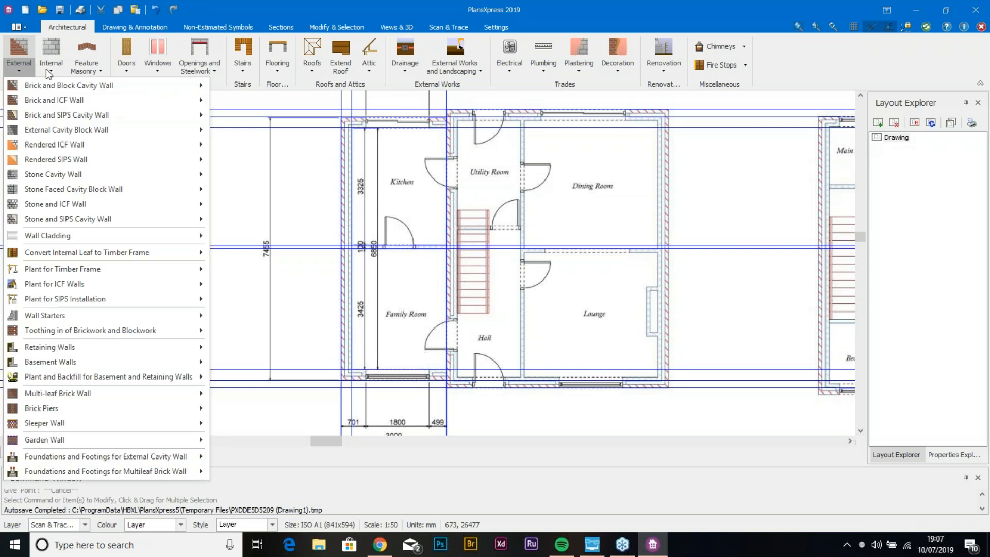
{"action": "mouse_move", "coordinate": [88, 82]}
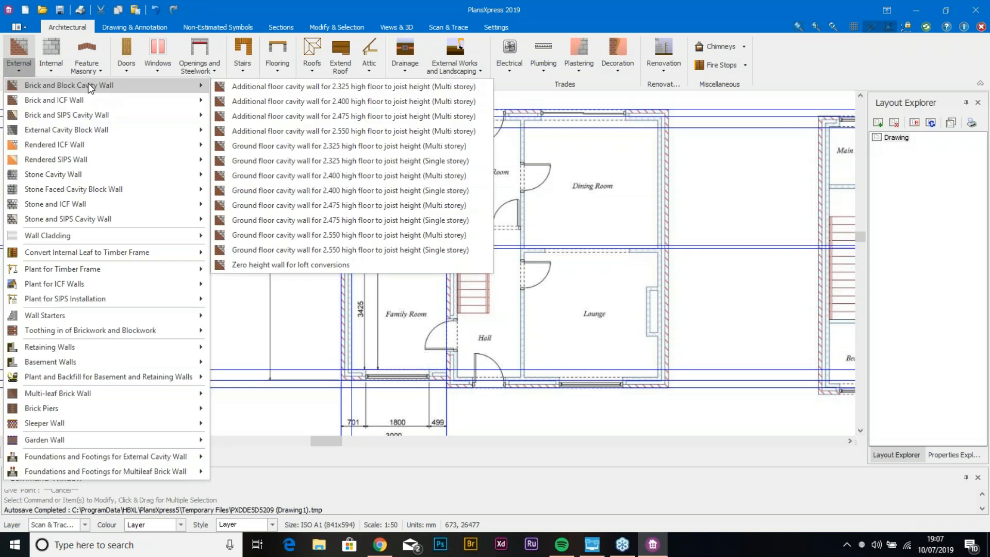
{"action": "mouse_move", "coordinate": [88, 116]}
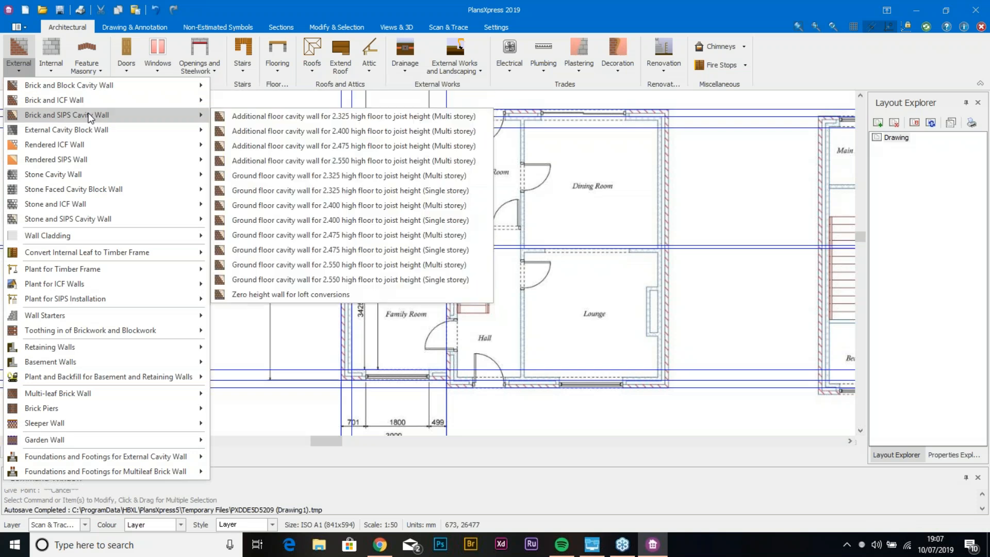
{"action": "mouse_move", "coordinate": [89, 146]}
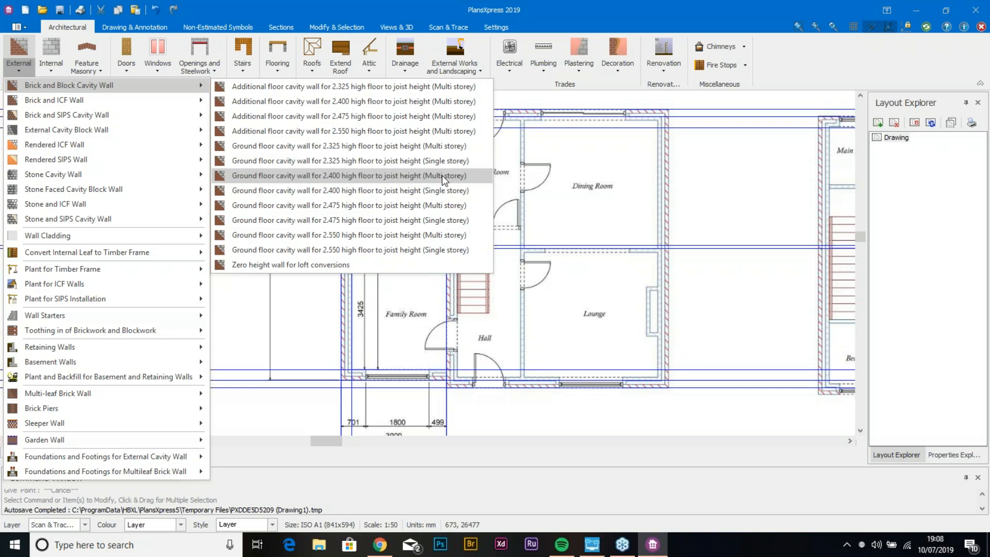
{"action": "left_click", "coordinate": [374, 187]}
{"action": "key", "text": "Escape"}
{"action": "key", "text": "Escape"}
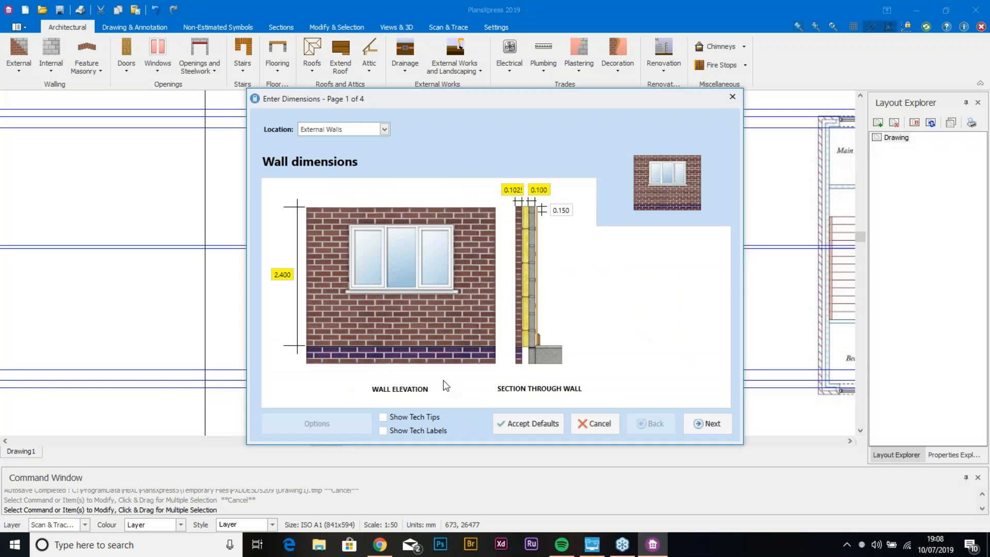
Step: Turn on tech tips and tech labels, and check the guidance for the wall height, internal leaf thickness and coursing blocks
{"action": "left_click", "coordinate": [413, 416]}
{"action": "left_click", "coordinate": [396, 432]}
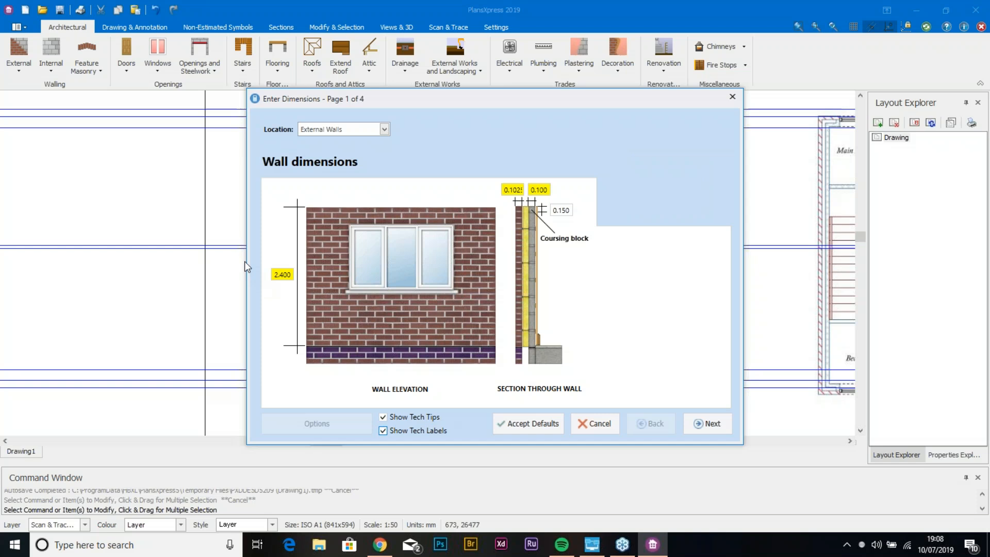
{"action": "left_click", "coordinate": [283, 274]}
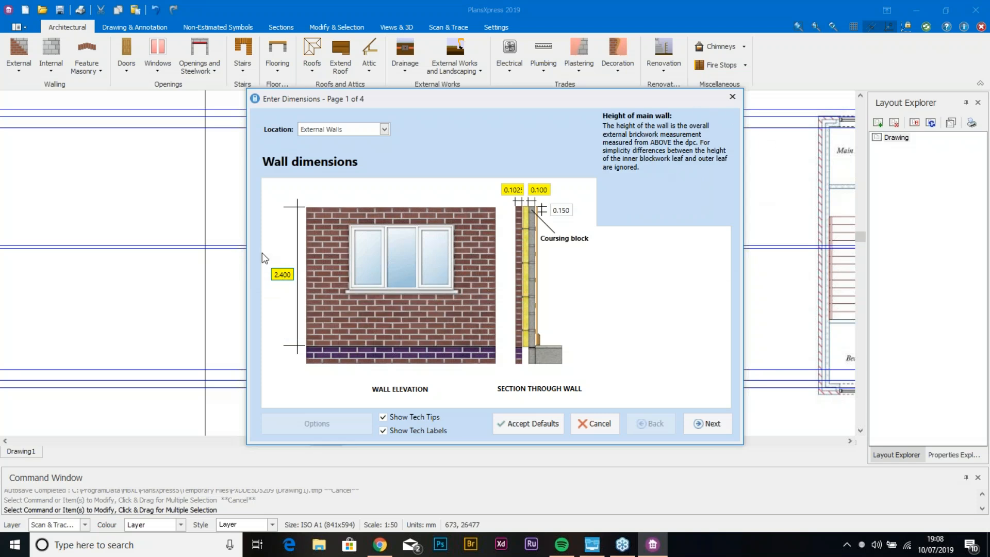
{"action": "left_click", "coordinate": [541, 189]}
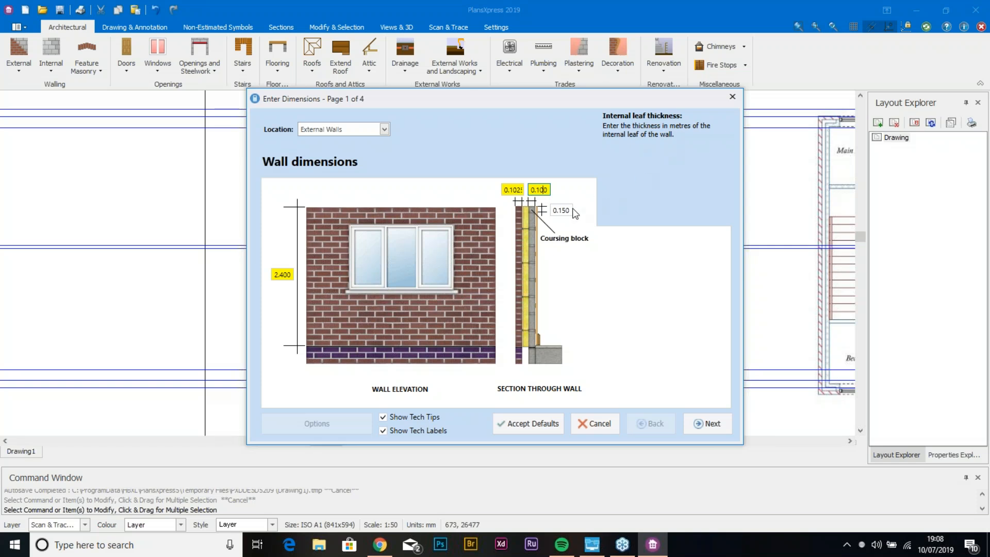
{"action": "key", "text": "Tab"}
Step: In the foundation details, set the structural concrete thickness to 0.500 and plank and strut excavation to N
{"action": "left_click", "coordinate": [709, 424]}
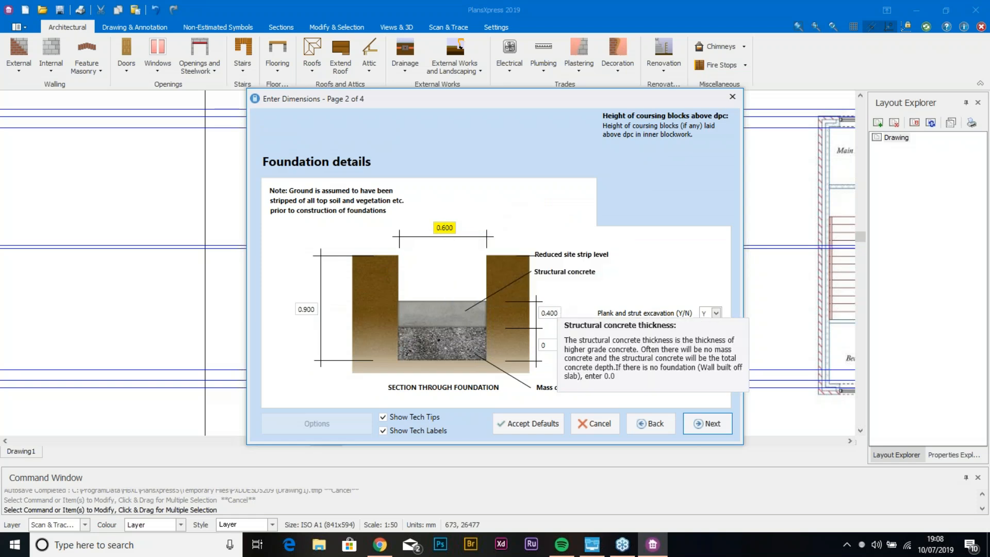
{"action": "left_click", "coordinate": [550, 313]}
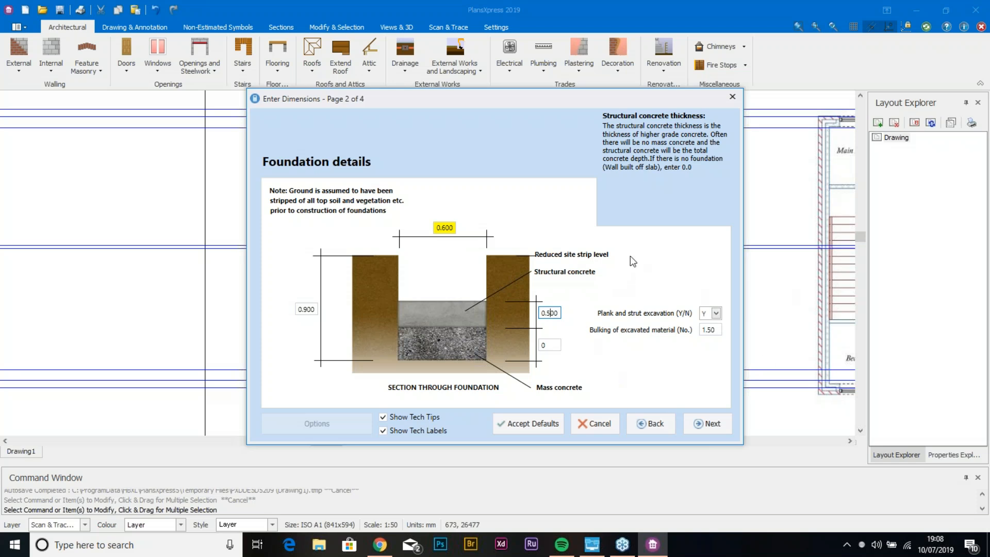
{"action": "left_click", "coordinate": [708, 317]}
{"action": "left_click", "coordinate": [709, 339]}
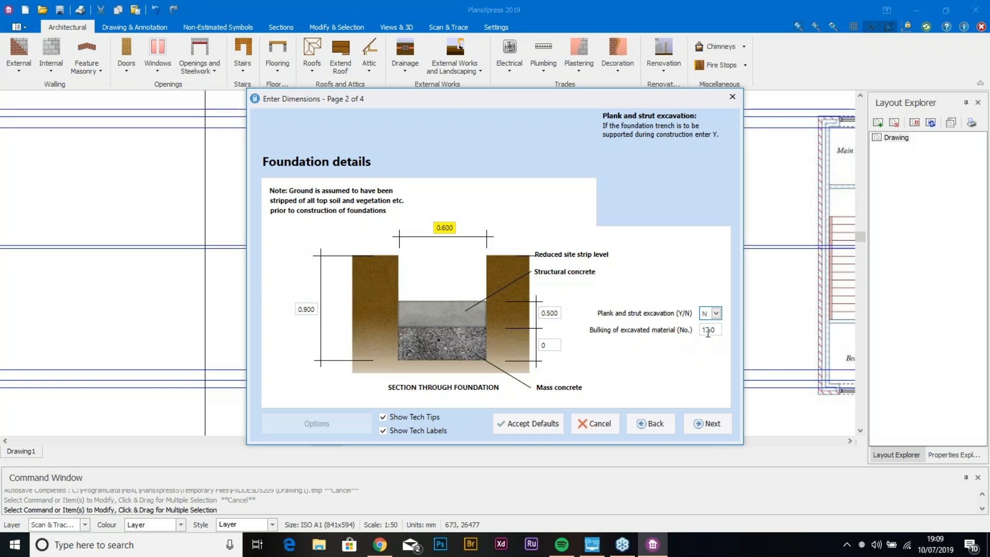
Step: Review the footing details, reading the guidance for the splash course, brickwork and blockwork heights, cavity width, cavity fill and trench blocks
{"action": "left_click", "coordinate": [703, 423]}
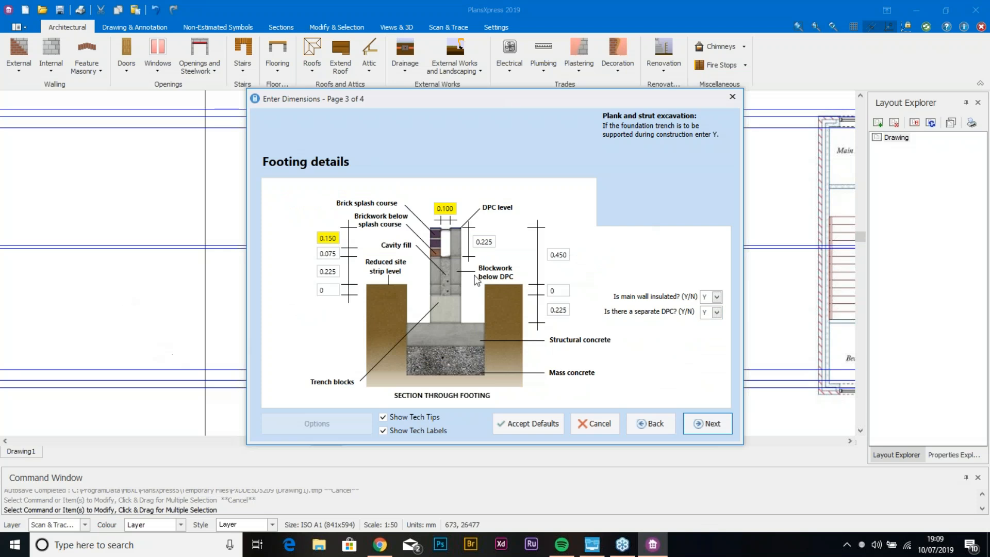
{"action": "left_click", "coordinate": [332, 238]}
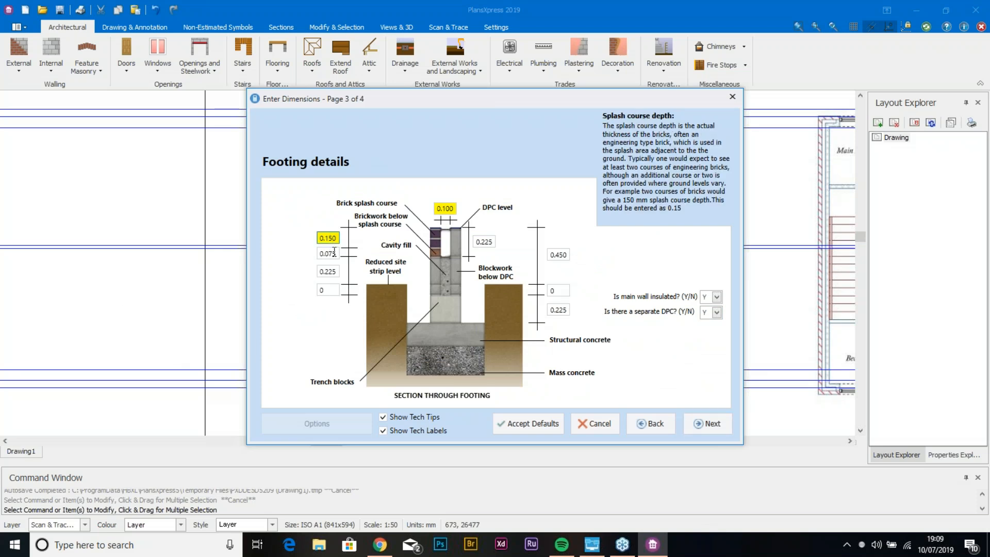
{"action": "left_click", "coordinate": [334, 253]}
{"action": "left_click", "coordinate": [328, 270]}
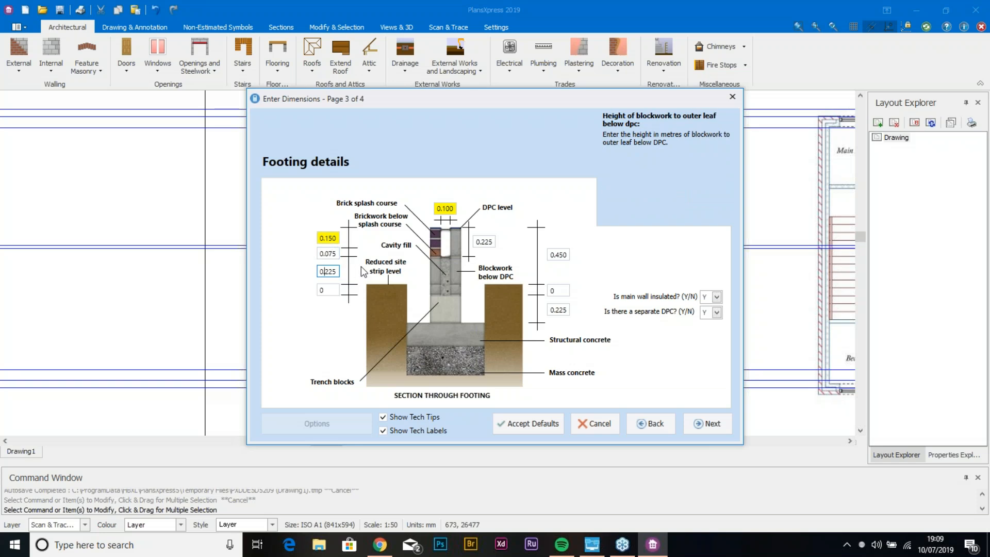
{"action": "left_click", "coordinate": [444, 208]}
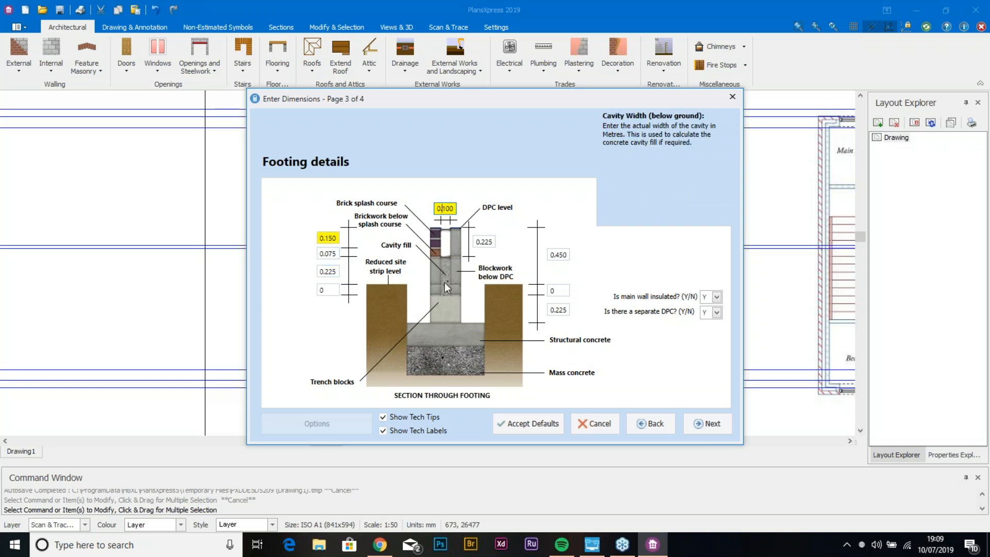
{"action": "left_click", "coordinate": [494, 242]}
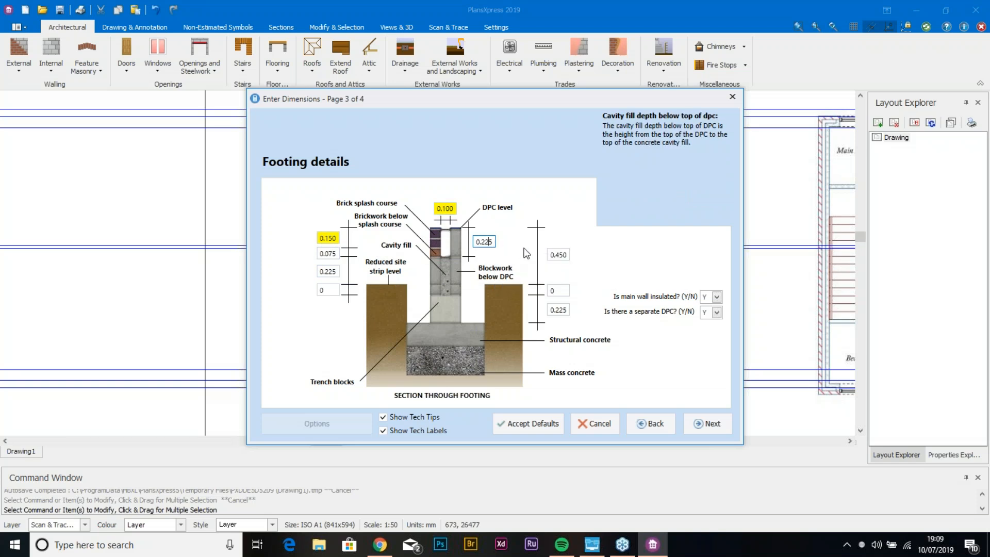
{"action": "left_click", "coordinate": [557, 255]}
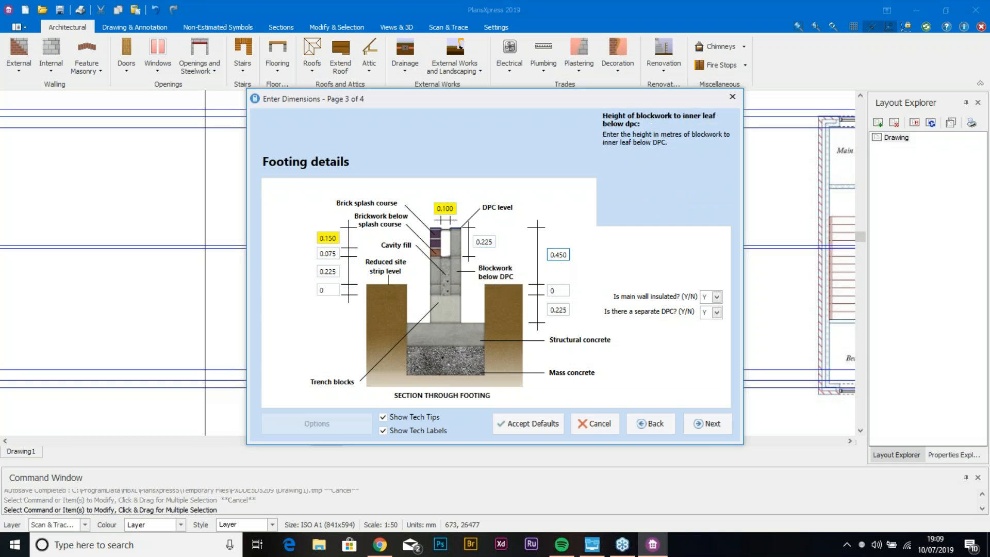
{"action": "left_click", "coordinate": [559, 308]}
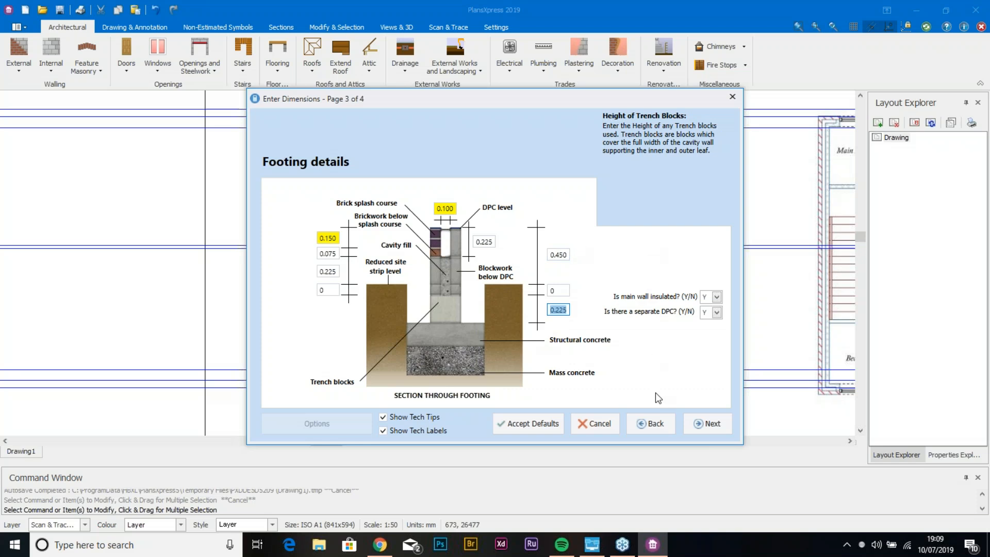
Step: Accept the remaining wall settings and draw the cavity wall, external side Left, from the hall's front corner to the utility room's rear corner
{"action": "left_click", "coordinate": [708, 423]}
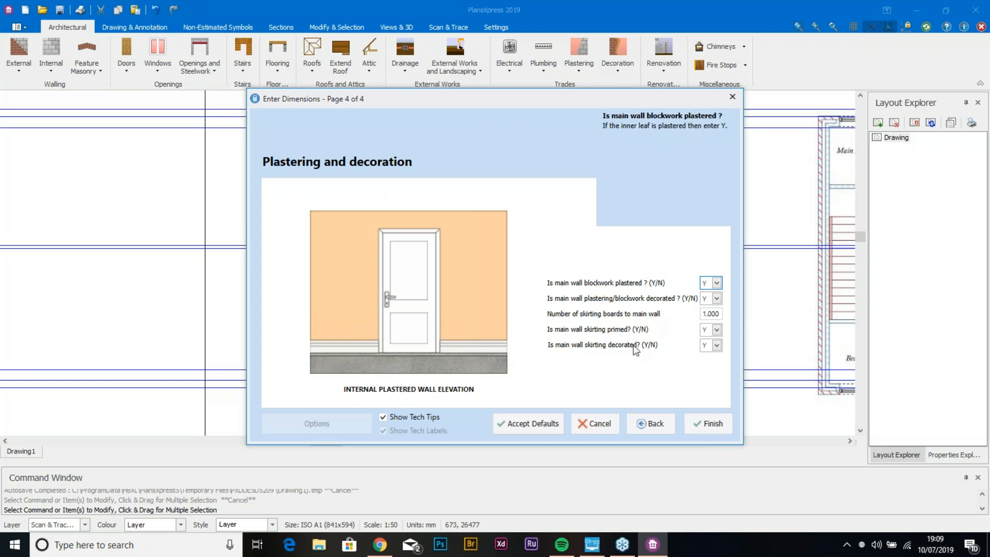
{"action": "left_click", "coordinate": [713, 431]}
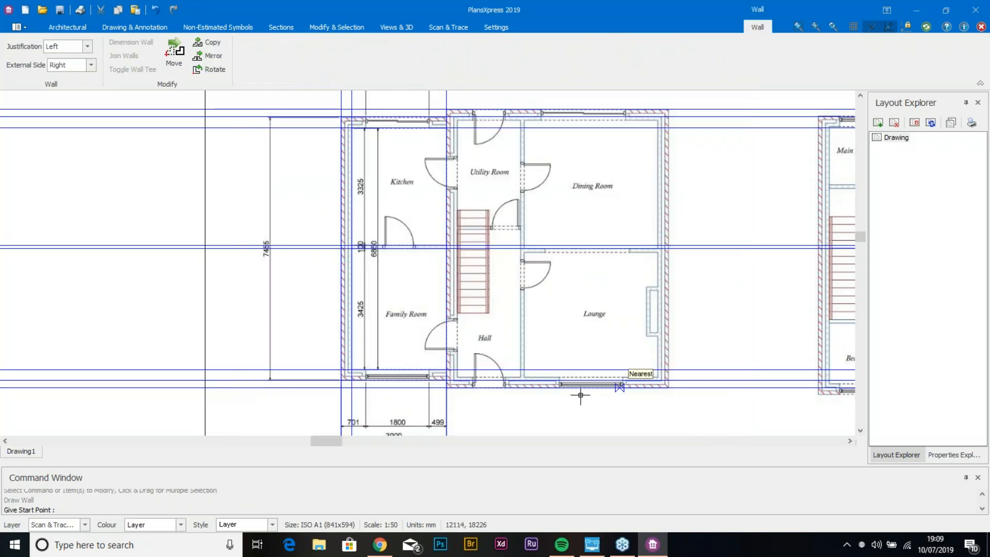
{"action": "left_click", "coordinate": [435, 395]}
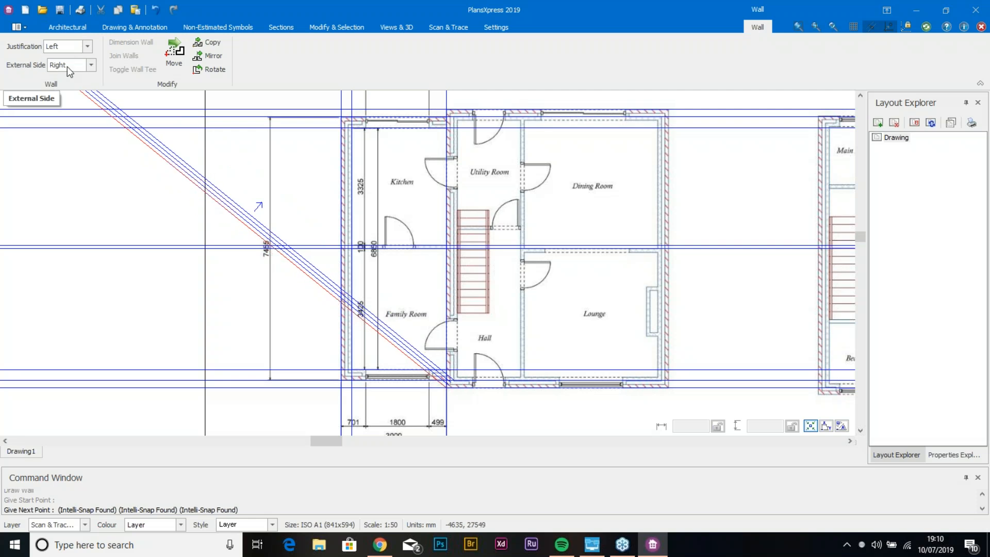
{"action": "left_click", "coordinate": [79, 77]}
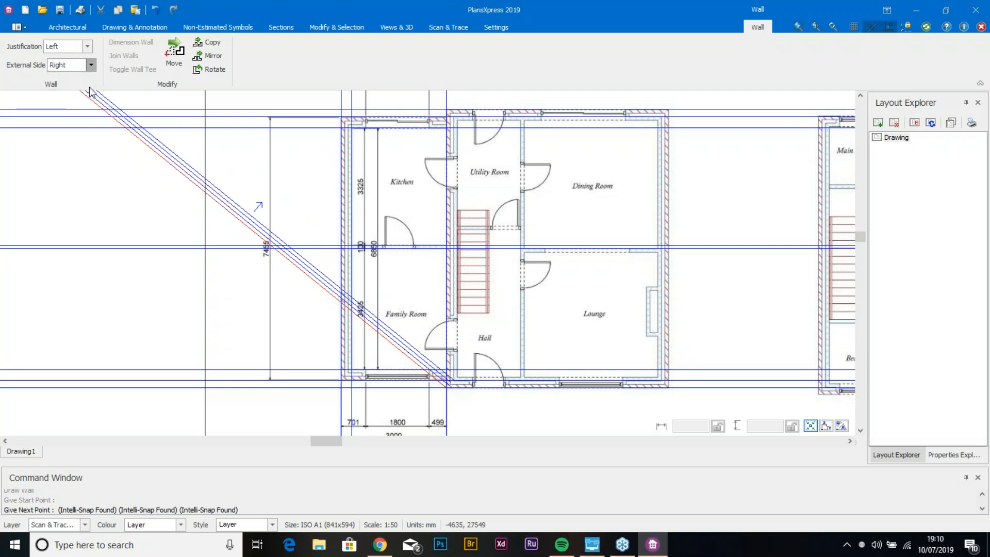
{"action": "left_click", "coordinate": [448, 109]}
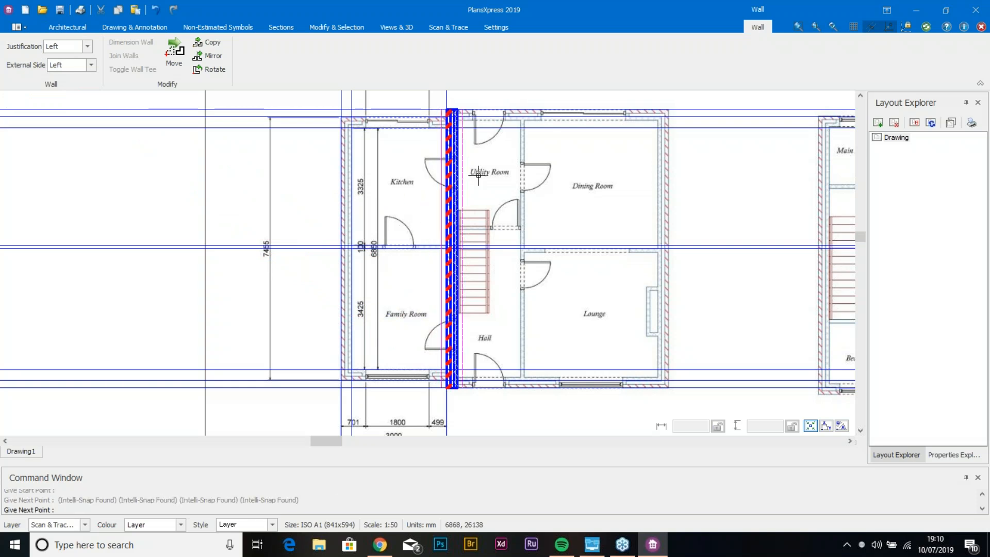
{"action": "key", "text": "Escape"}
{"action": "key", "text": "Escape"}
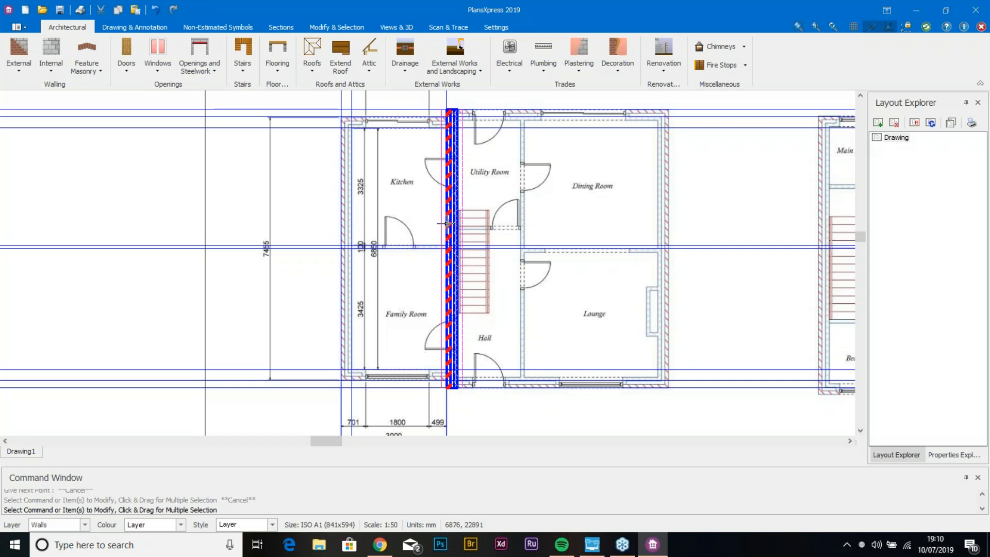
Step: Mark the existing wall between the extension and the utility room and hall as non-estimated
{"action": "mouse_move", "coordinate": [447, 224]}
{"action": "left_click_drag", "start_coordinate": [485, 331], "coordinate": [431, 291]}
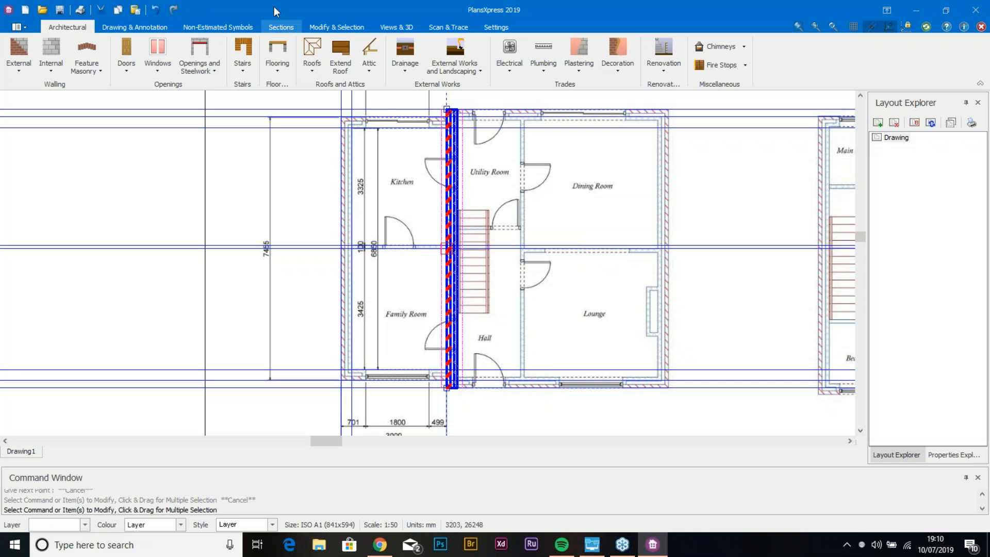
{"action": "left_click", "coordinate": [349, 27]}
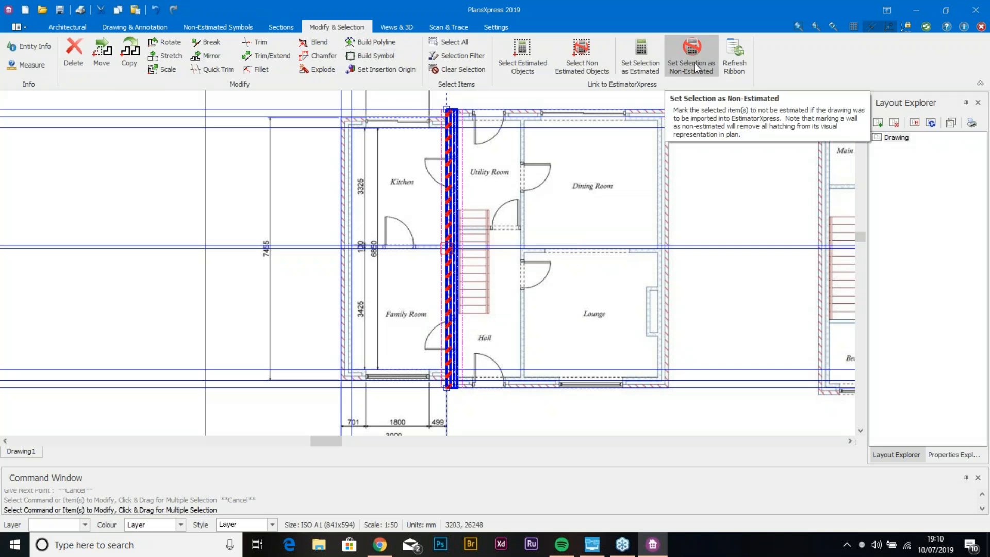
{"action": "left_click", "coordinate": [694, 63]}
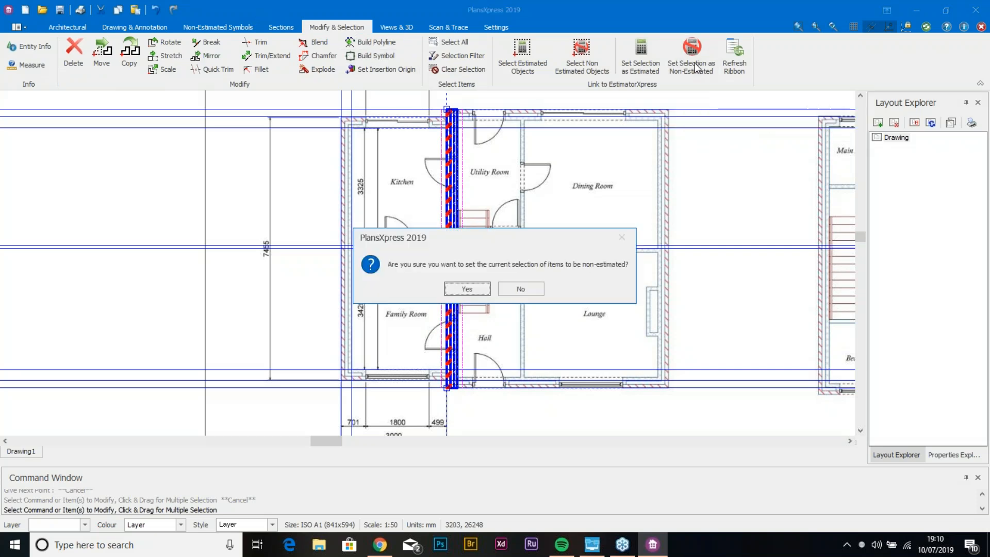
{"action": "left_click", "coordinate": [467, 289]}
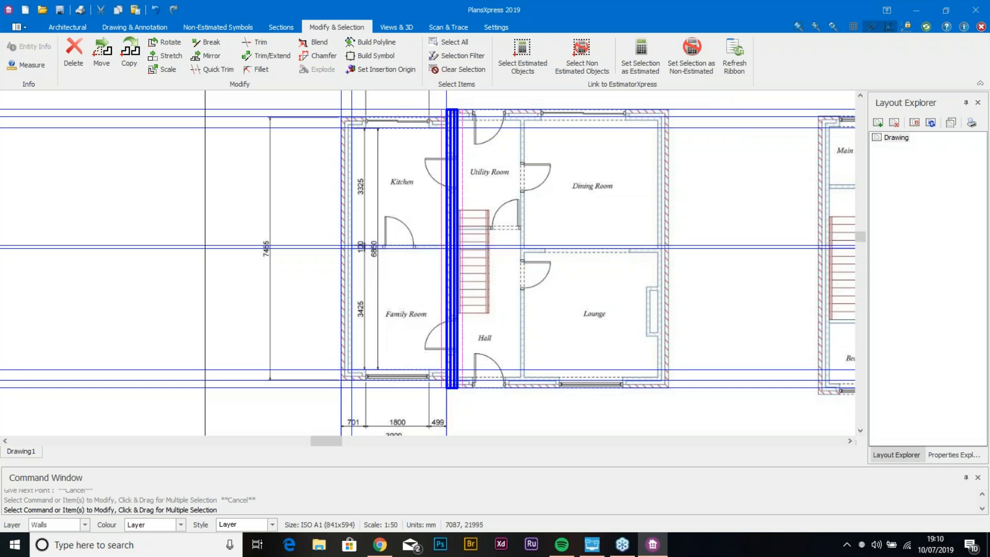
{"action": "mouse_move", "coordinate": [453, 257]}
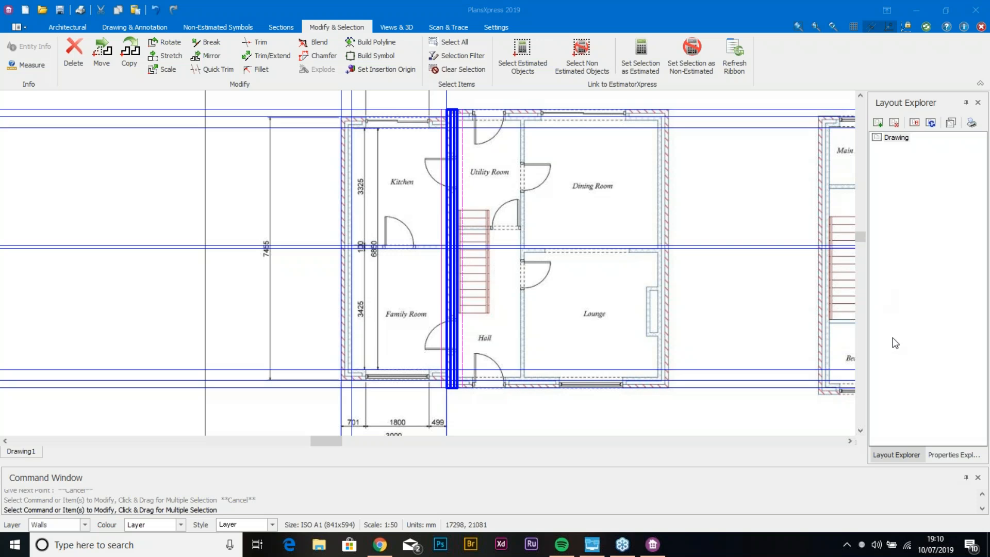
Step: Draw external walls around the kitchen and family room, external side Right, from the existing wall's rear end round to its front end
{"action": "left_click", "coordinate": [61, 28]}
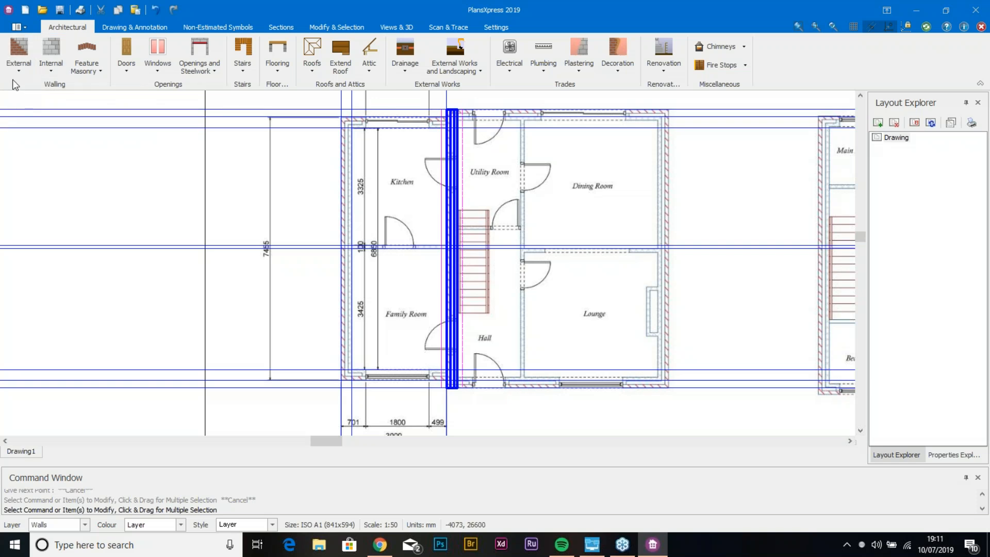
{"action": "left_click", "coordinate": [21, 47]}
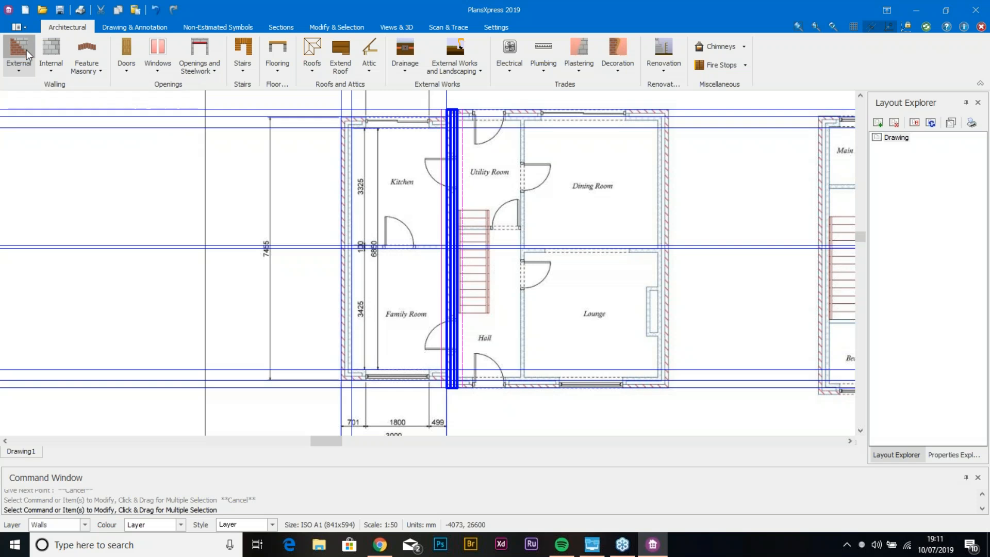
{"action": "left_click", "coordinate": [450, 128]}
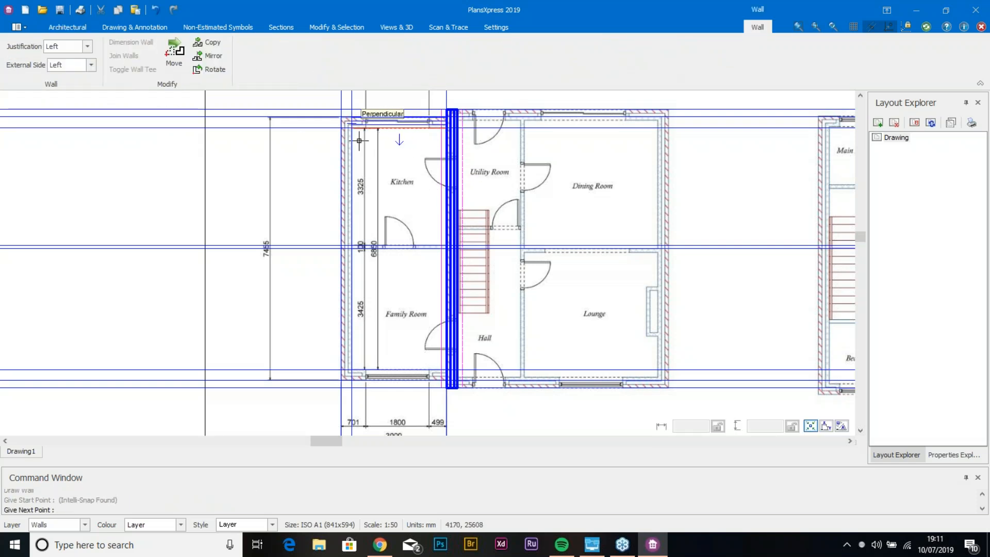
{"action": "left_click", "coordinate": [91, 64]}
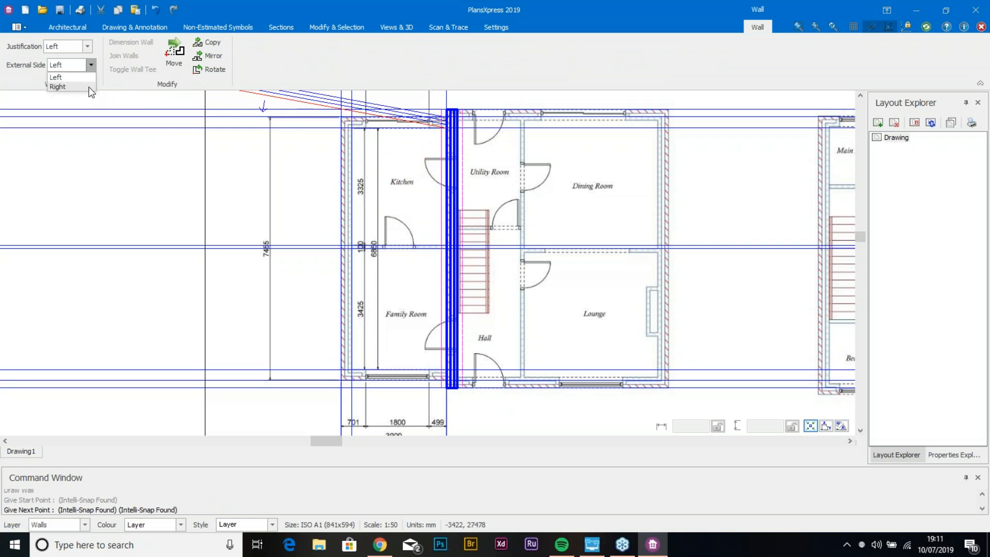
{"action": "left_click", "coordinate": [88, 87]}
{"action": "left_click", "coordinate": [349, 127]}
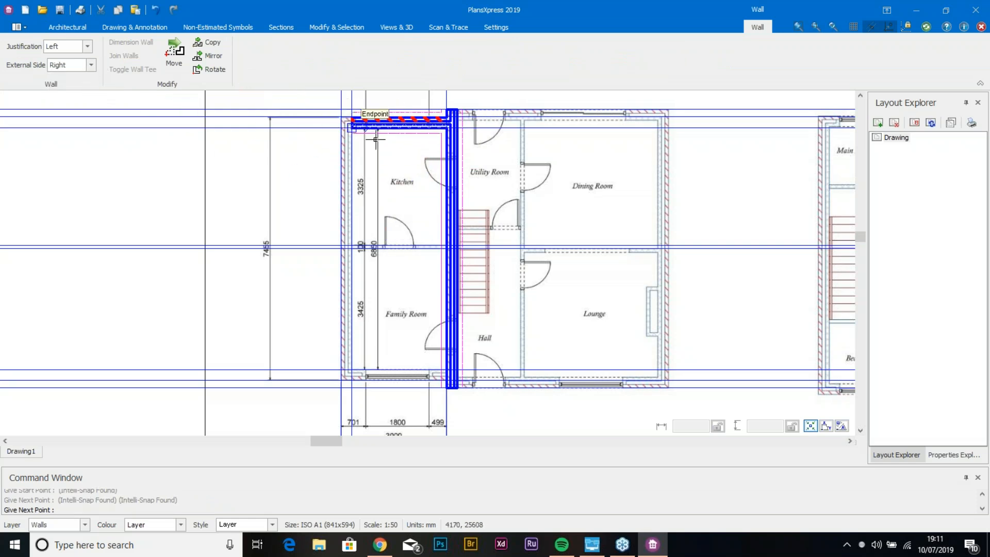
{"action": "left_click", "coordinate": [355, 367]}
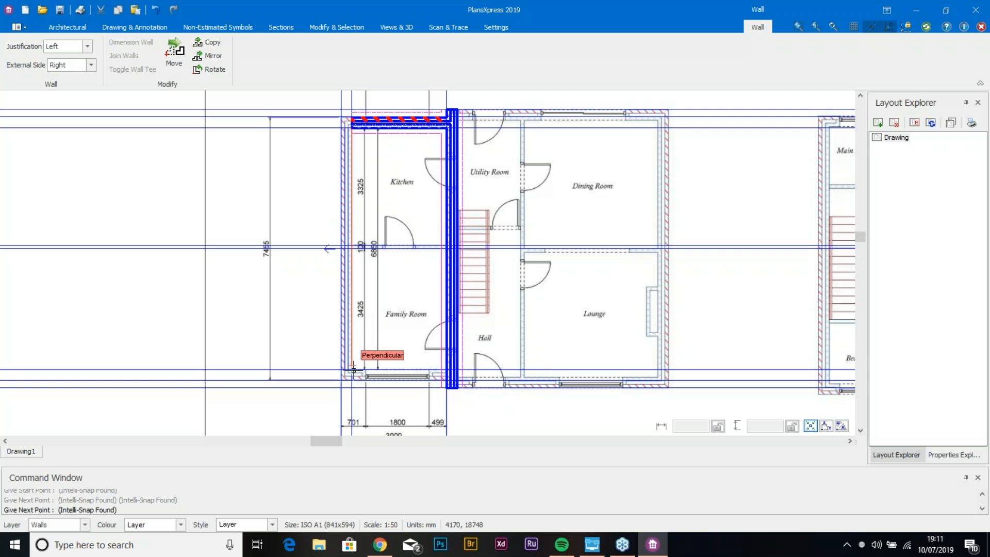
{"action": "left_click", "coordinate": [442, 367]}
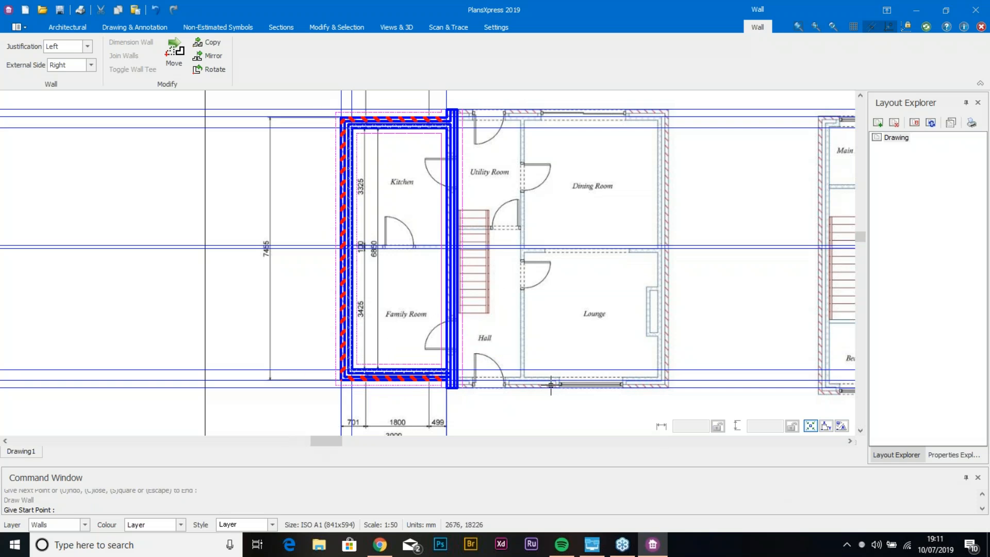
{"action": "key", "text": "Escape"}
{"action": "key", "text": "Escape"}
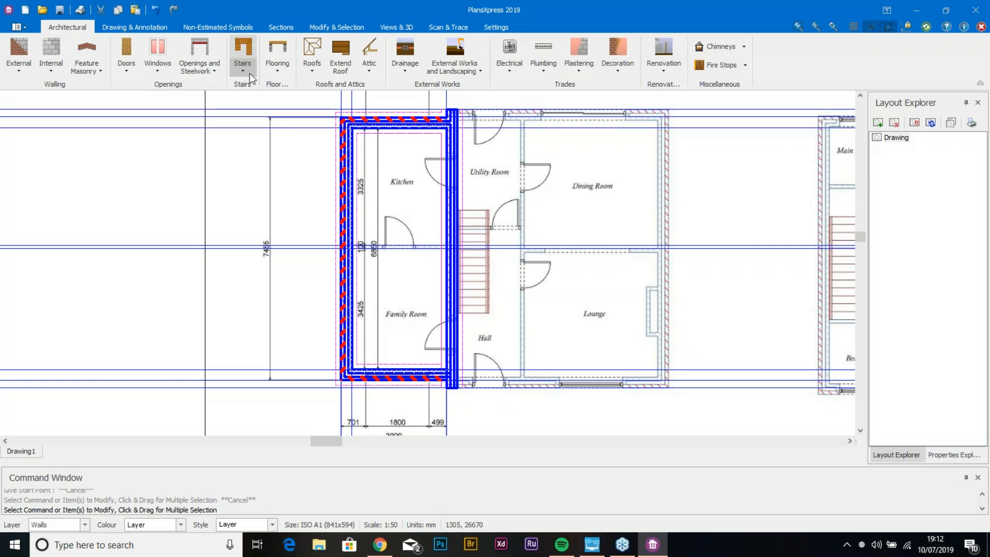
Step: Start a reinforced extension floor slab and turn on tech tips and tech labels for its dimensions
{"action": "left_click", "coordinate": [278, 64]}
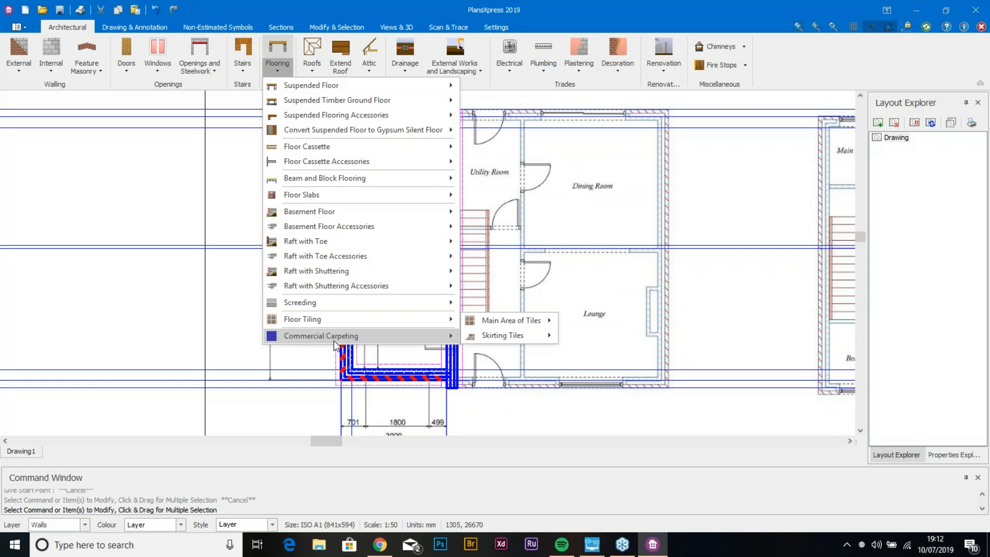
{"action": "mouse_move", "coordinate": [299, 326]}
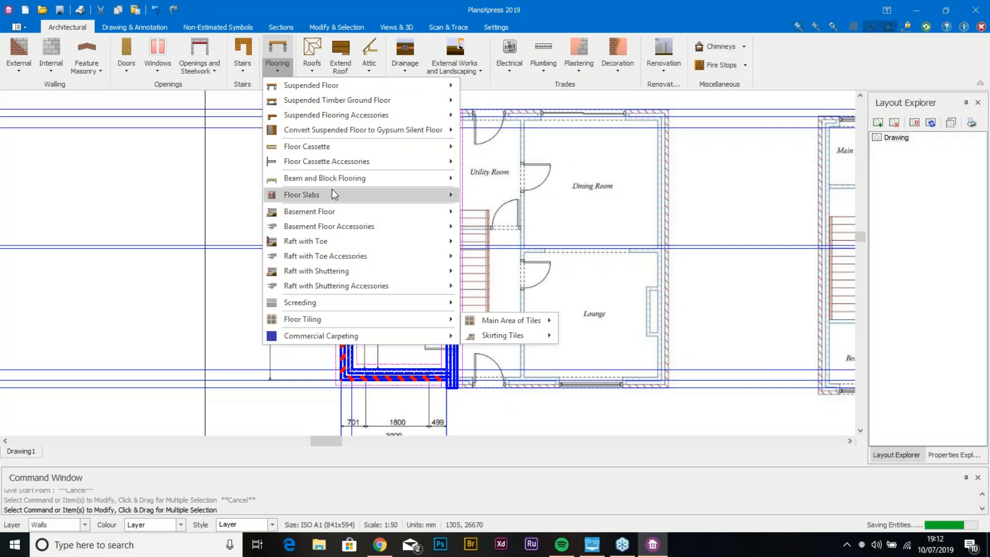
{"action": "mouse_move", "coordinate": [335, 190]}
{"action": "mouse_move", "coordinate": [531, 208]}
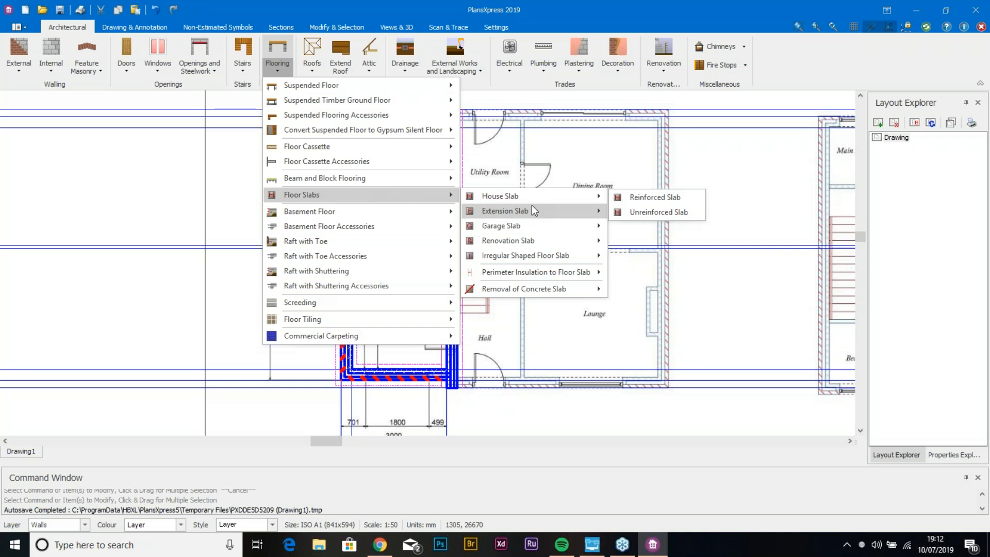
{"action": "mouse_move", "coordinate": [545, 239]}
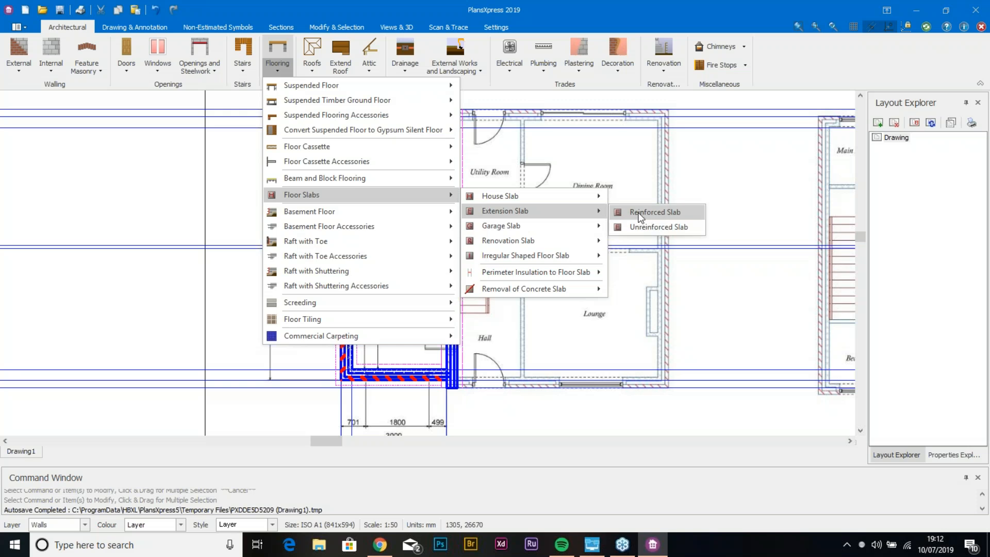
{"action": "left_click", "coordinate": [641, 216]}
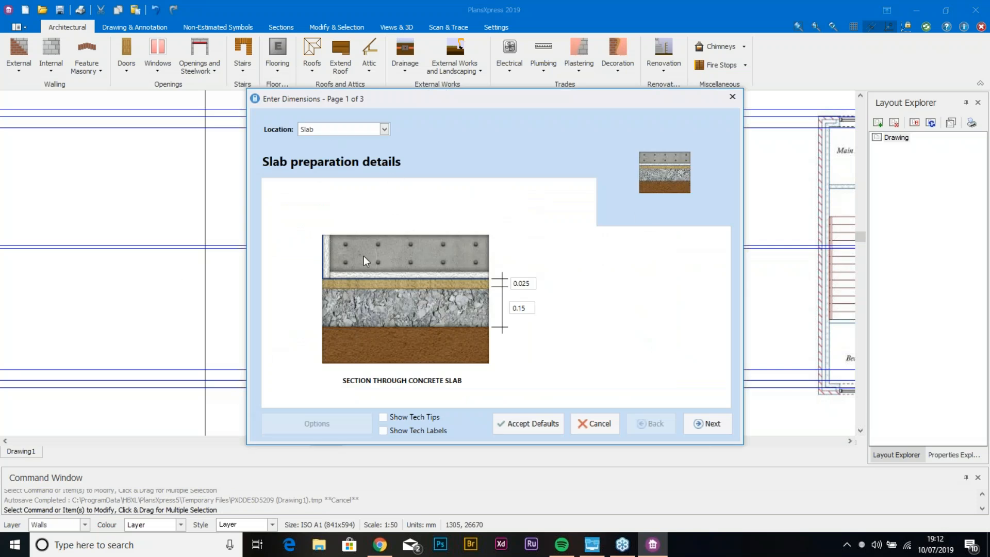
{"action": "left_click", "coordinate": [416, 418]}
{"action": "left_click", "coordinate": [417, 430]}
Step: Check the guidance for the sand blinding and sub-base thickness, and accept the slab preparation, slab and plant settings
{"action": "left_click", "coordinate": [527, 283]}
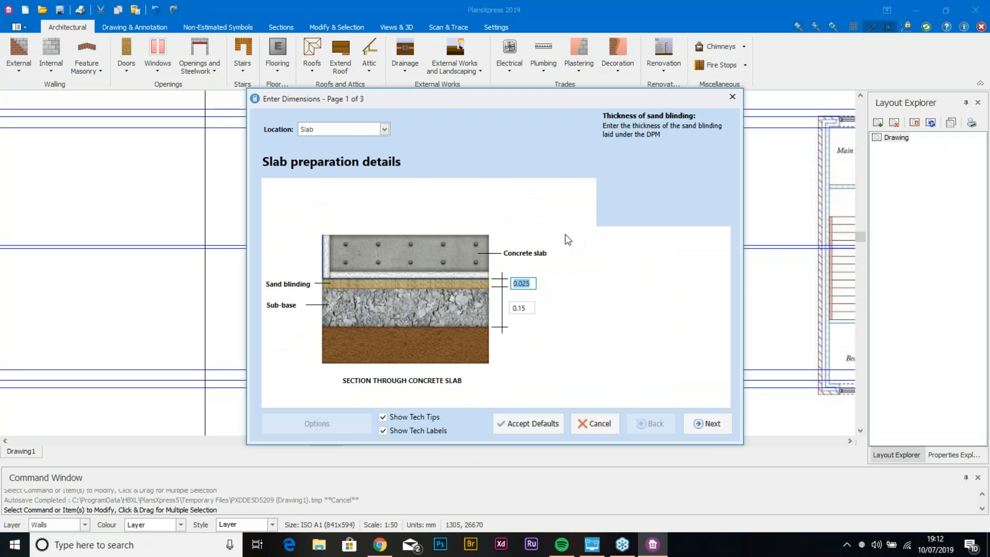
{"action": "left_click", "coordinate": [511, 308]}
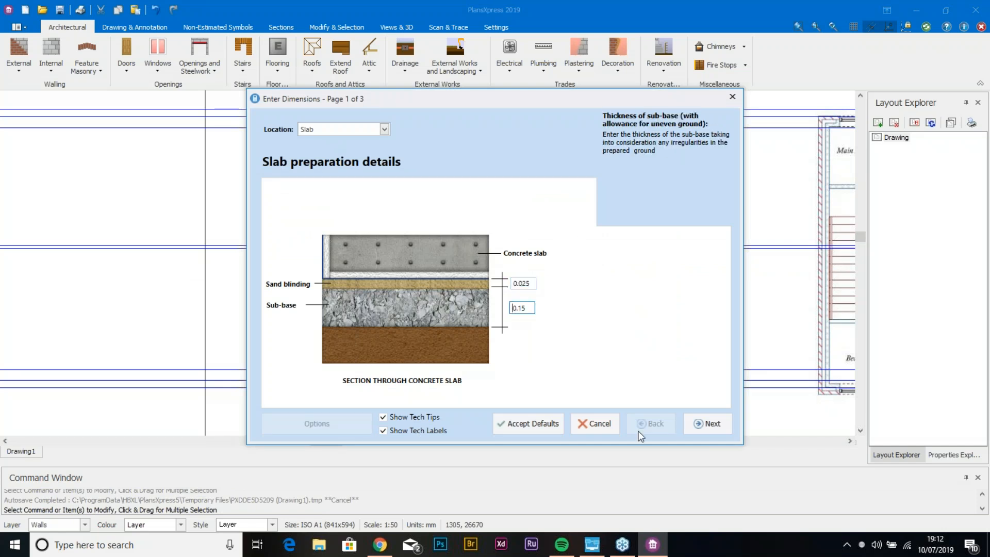
{"action": "left_click", "coordinate": [707, 423]}
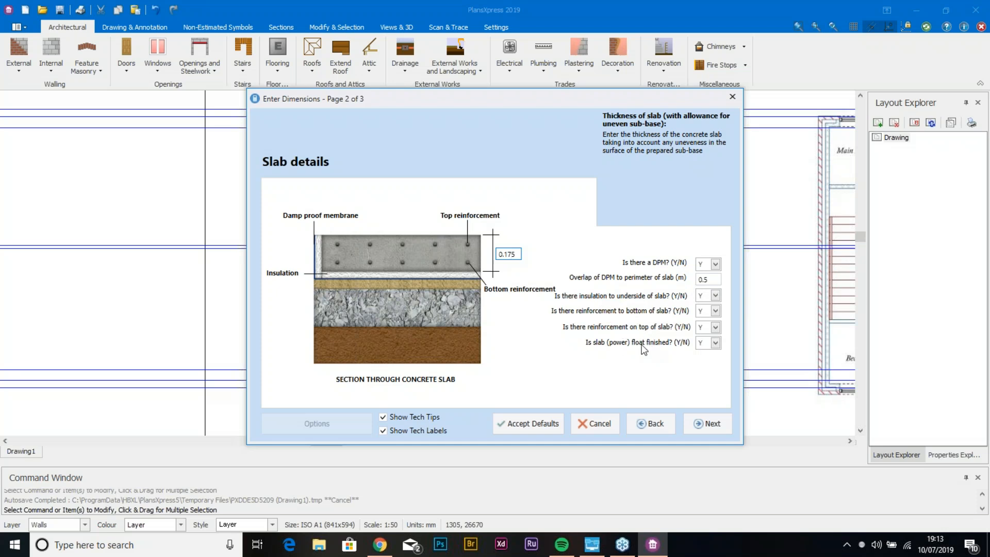
{"action": "left_click", "coordinate": [692, 423]}
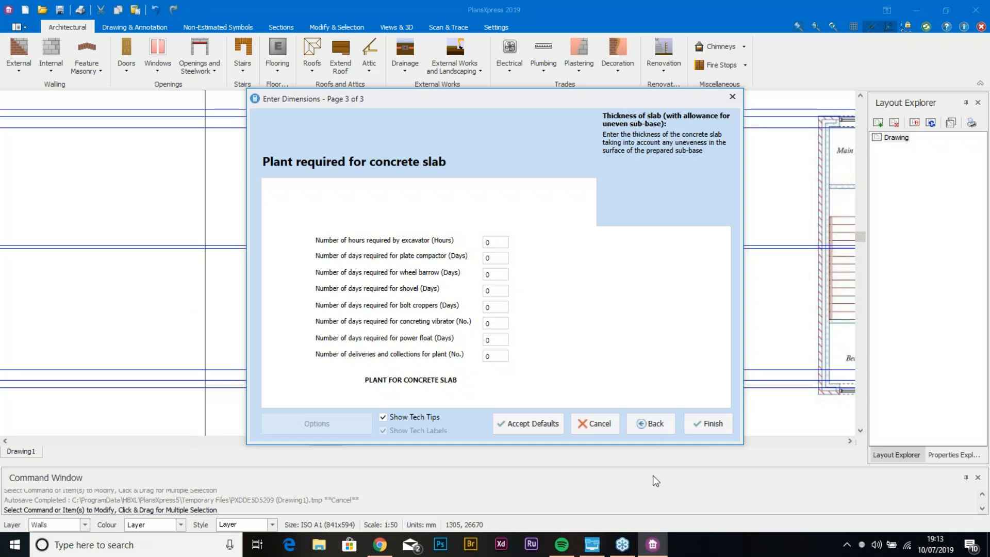
{"action": "left_click", "coordinate": [708, 421]}
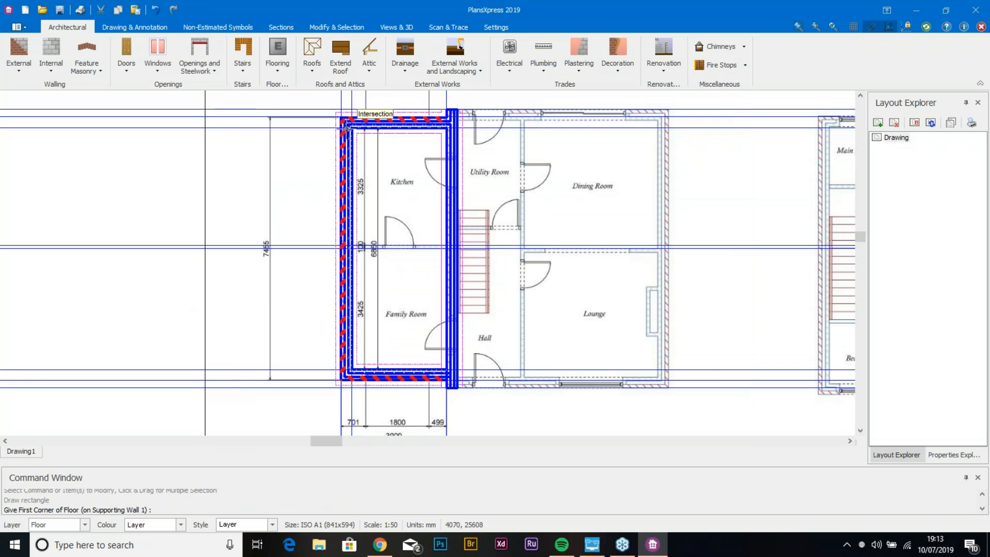
{"action": "scroll", "coordinate": [351, 127], "scroll_direction": "up", "scroll_amount": 1}
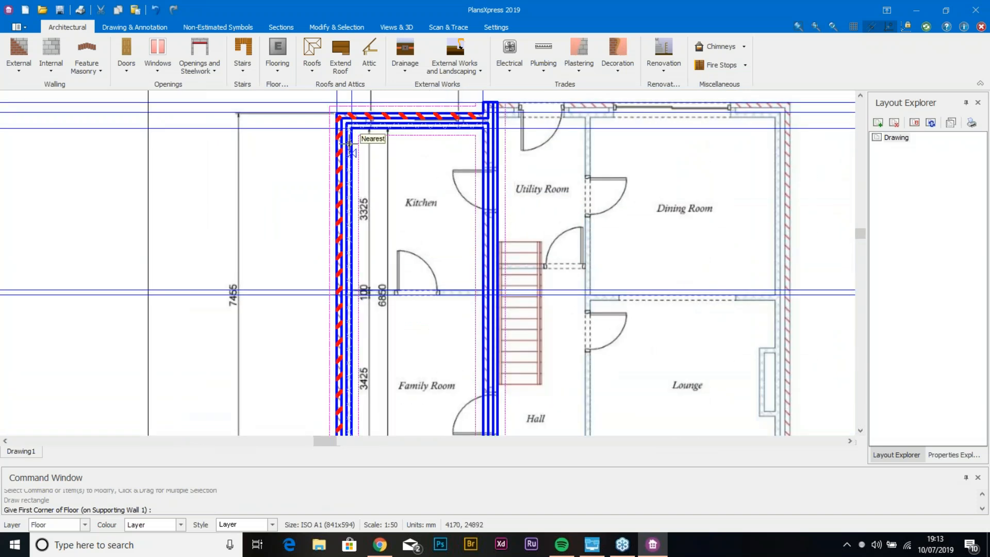
{"action": "left_click", "coordinate": [350, 128]}
{"action": "key", "text": "Escape"}
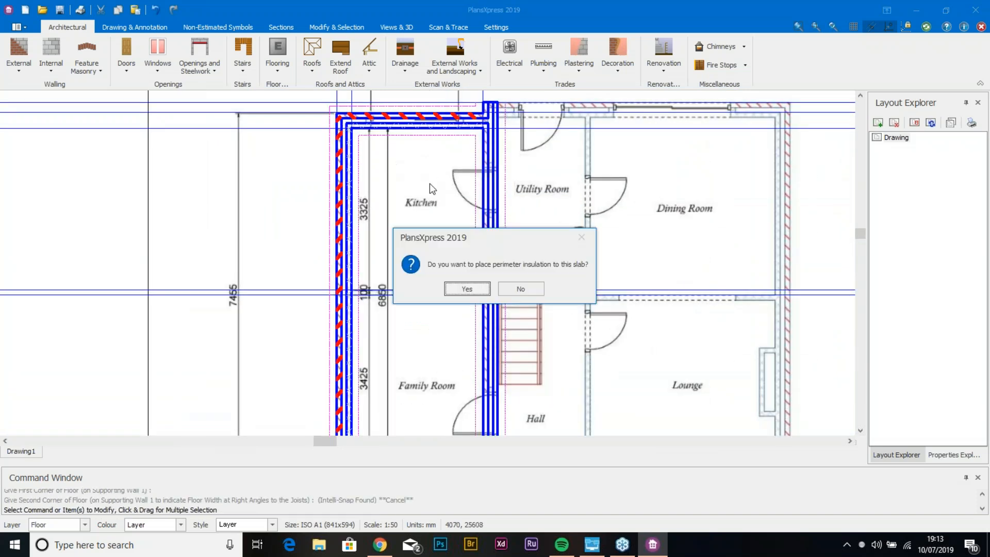
{"action": "left_click", "coordinate": [541, 289]}
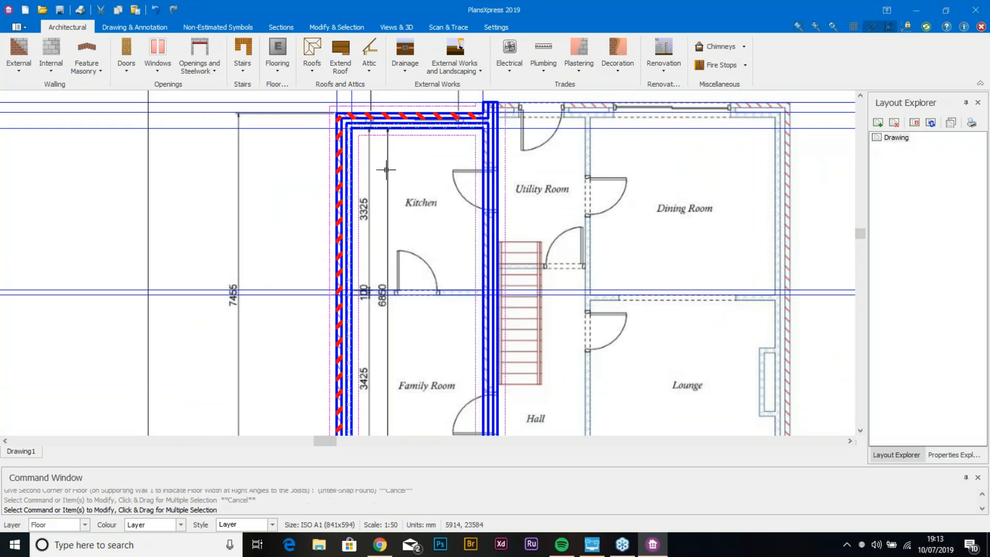
Step: Place the floor slab across the kitchen's inner rear wall and extend it to the family room's inner front wall
{"action": "left_click", "coordinate": [552, 424]}
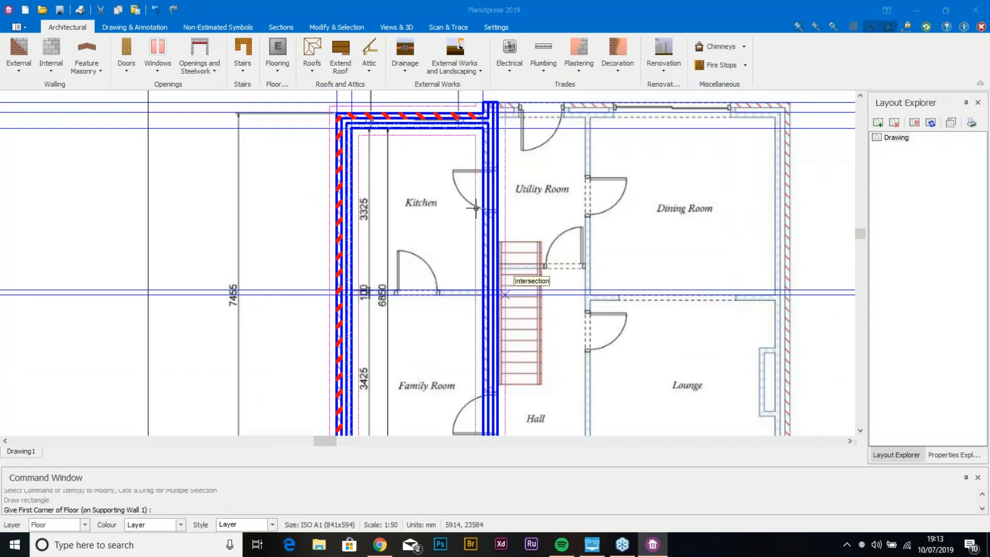
{"action": "left_click", "coordinate": [351, 129]}
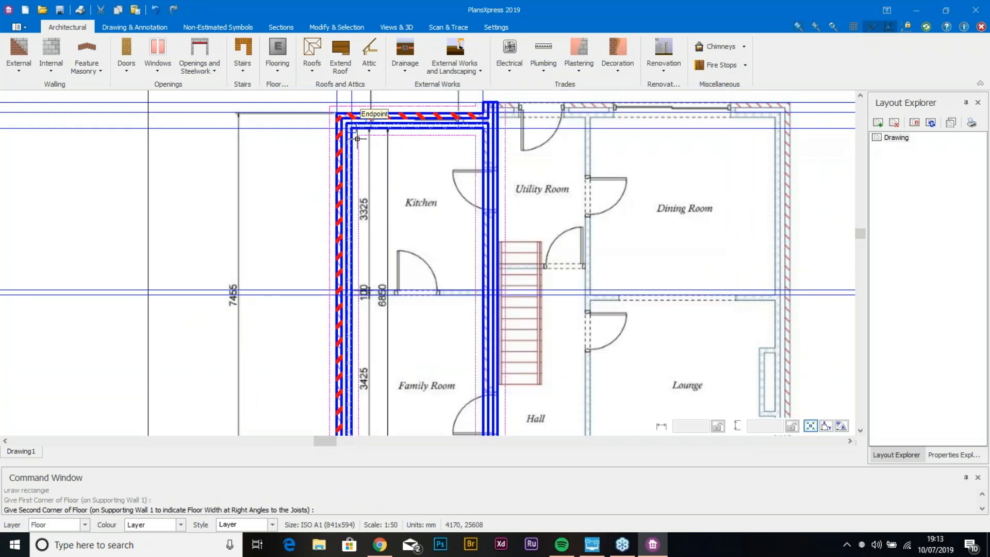
{"action": "left_click", "coordinate": [483, 129]}
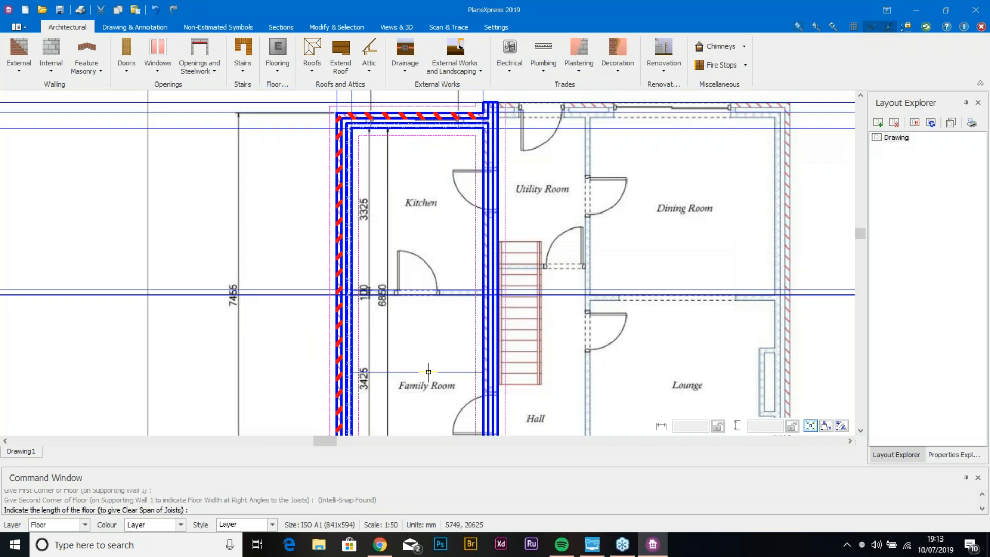
{"action": "left_click_drag", "start_coordinate": [428, 373], "coordinate": [458, 251]}
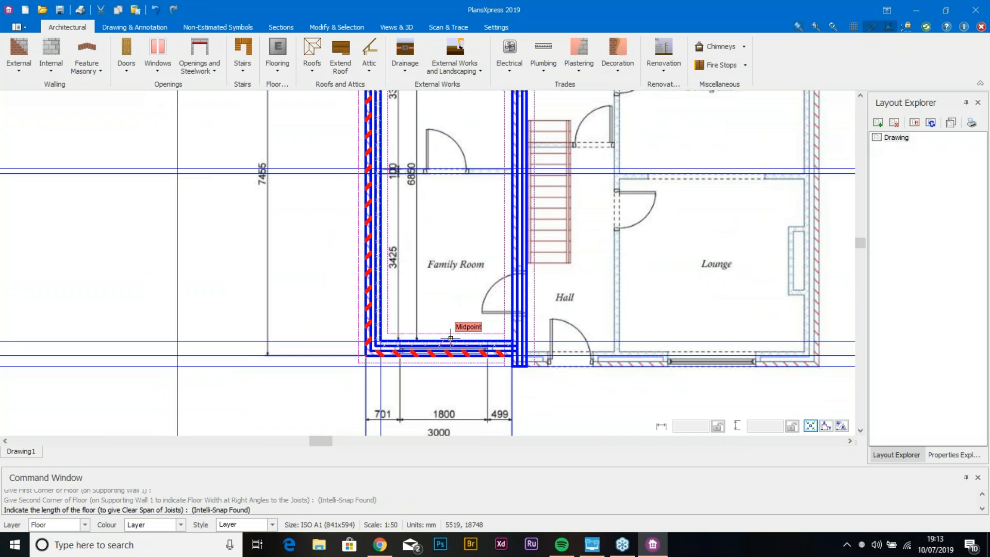
{"action": "left_click", "coordinate": [451, 338]}
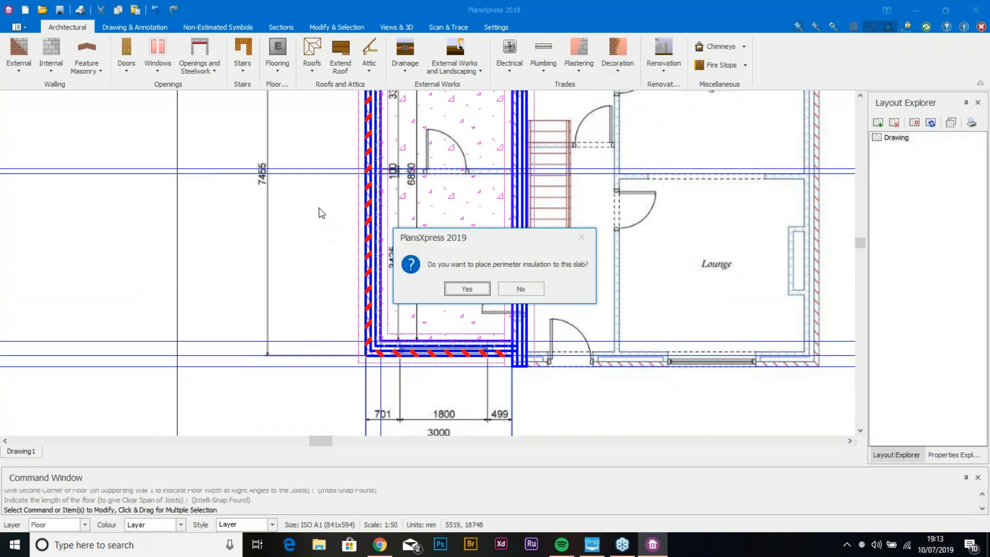
Step: Add 0.25 m deep perimeter insulation to the slab, traced along the inner wall faces around the kitchen and family room, and decline further insulation
{"action": "left_click", "coordinate": [475, 291]}
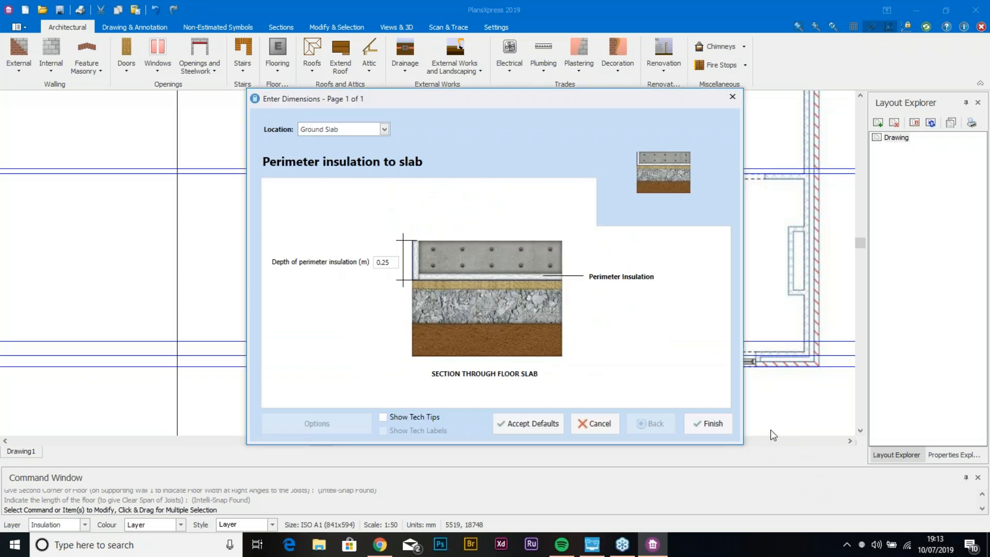
{"action": "left_click", "coordinate": [720, 424]}
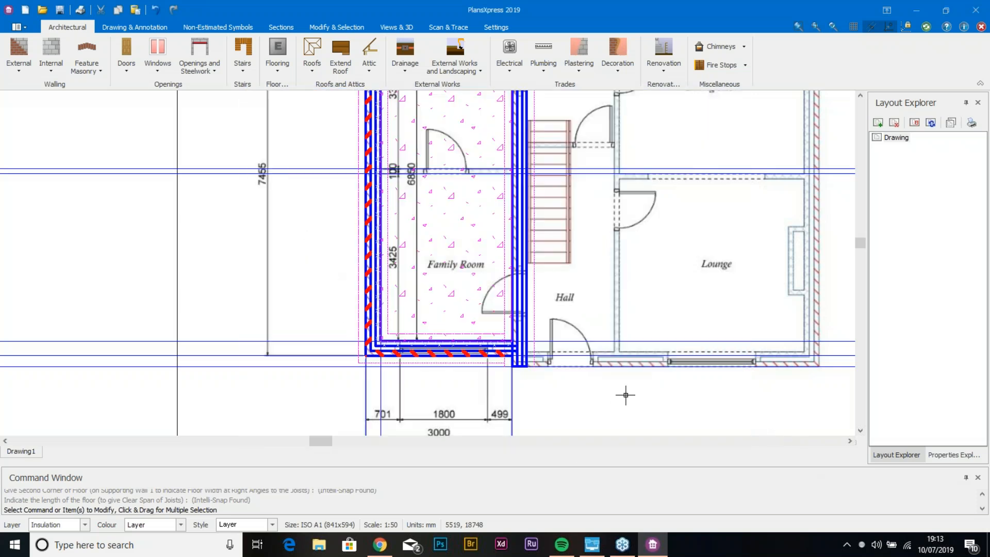
{"action": "left_click", "coordinate": [380, 340]}
{"action": "left_click", "coordinate": [515, 340]}
{"action": "left_click", "coordinate": [514, 341]}
{"action": "mouse_move", "coordinate": [479, 198]}
{"action": "left_mouse_down"}
{"action": "mouse_move", "coordinate": [459, 342]}
{"action": "mouse_move", "coordinate": [442, 337]}
{"action": "left_mouse_up"}
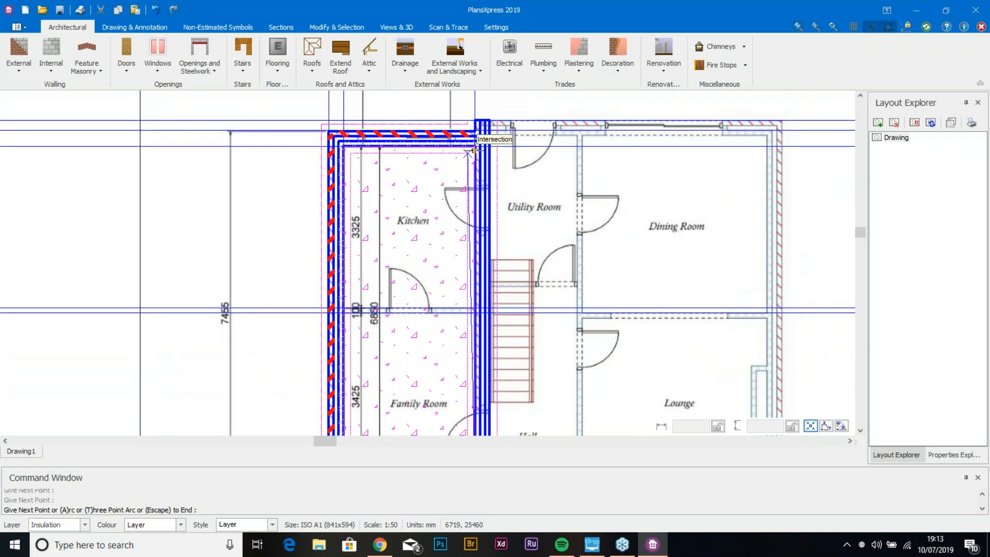
{"action": "left_click", "coordinate": [477, 138]}
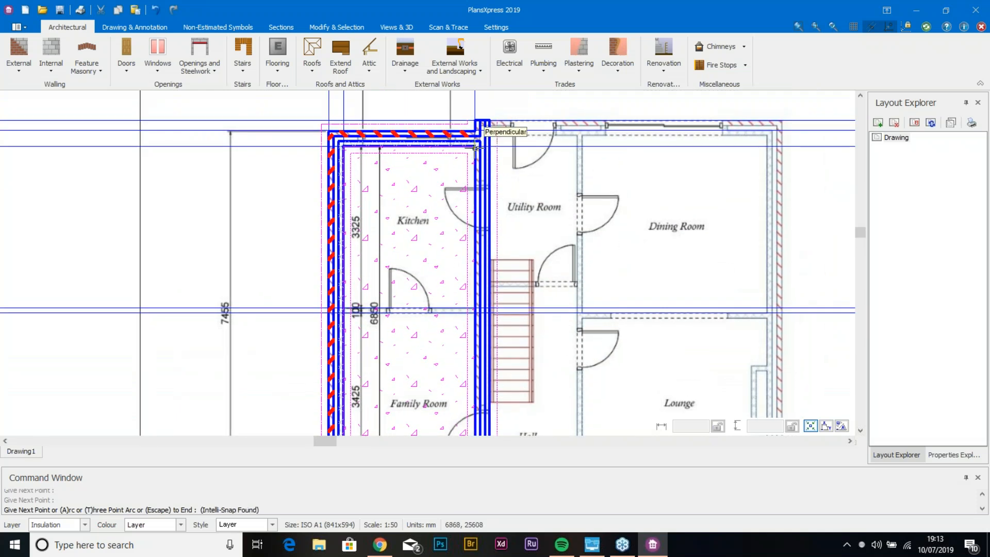
{"action": "left_click", "coordinate": [345, 146]}
{"action": "left_click_drag", "start_coordinate": [382, 349], "coordinate": [398, 207]}
{"action": "left_click", "coordinate": [359, 338]}
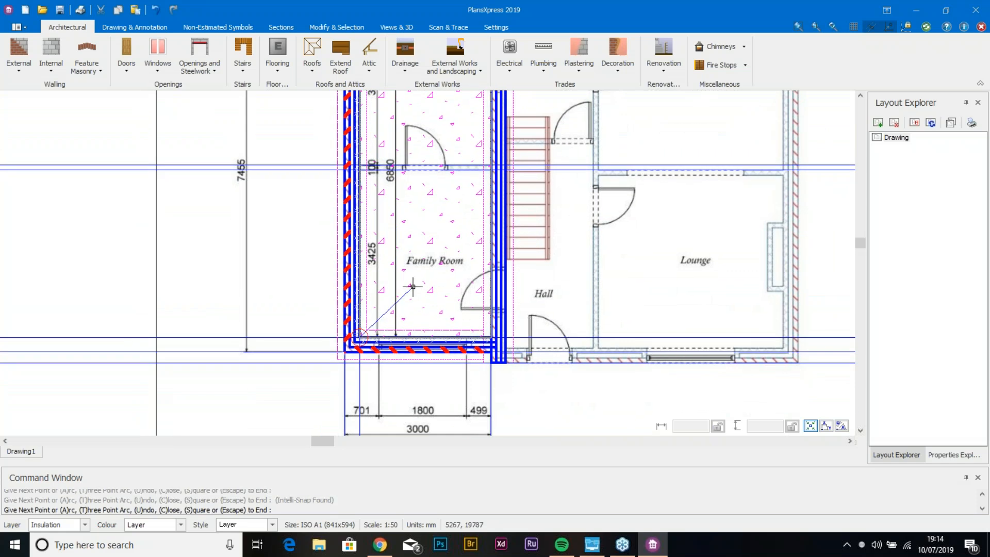
{"action": "key", "text": "Escape"}
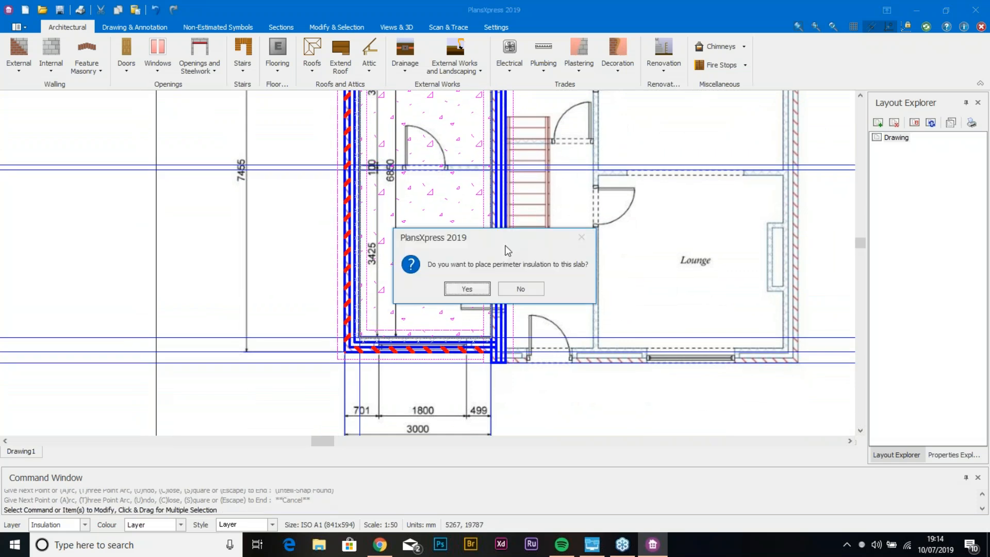
{"action": "left_click", "coordinate": [521, 289]}
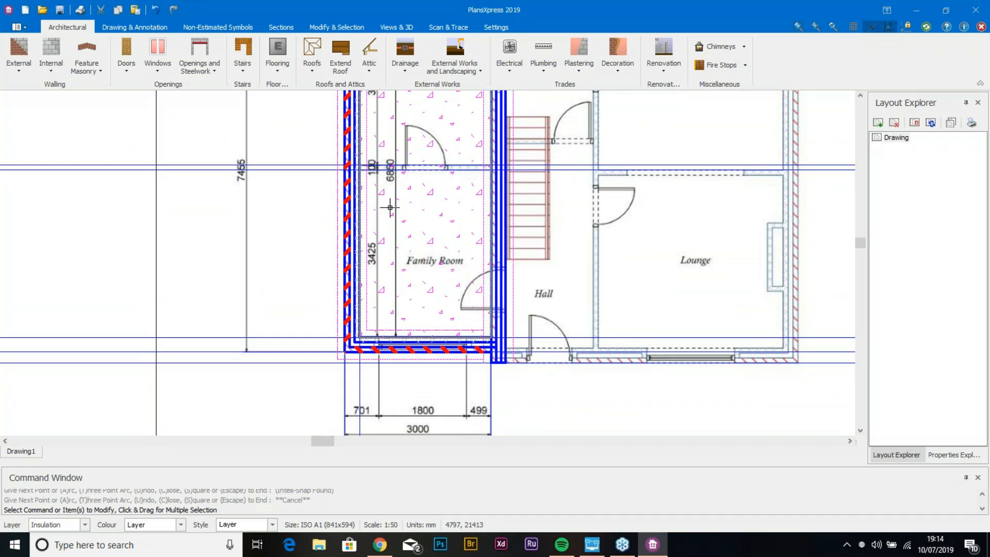
Step: Start a ground floor screed 0.05 m thick, insulated, ready-mixed and without mesh, and accept its plant settings
{"action": "mouse_move", "coordinate": [390, 208]}
{"action": "left_click", "coordinate": [285, 68]}
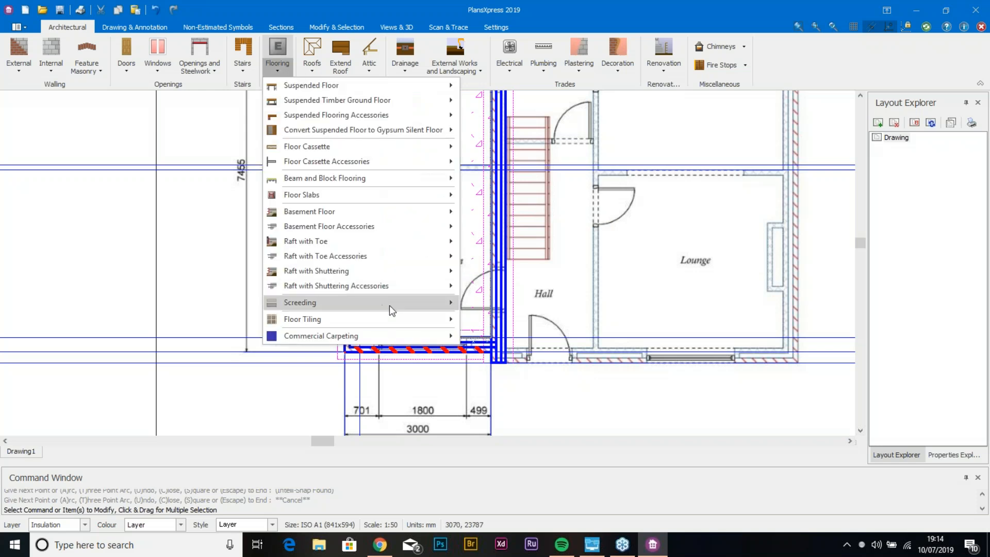
{"action": "mouse_move", "coordinate": [389, 305]}
{"action": "mouse_move", "coordinate": [541, 306]}
{"action": "left_click", "coordinate": [677, 307]}
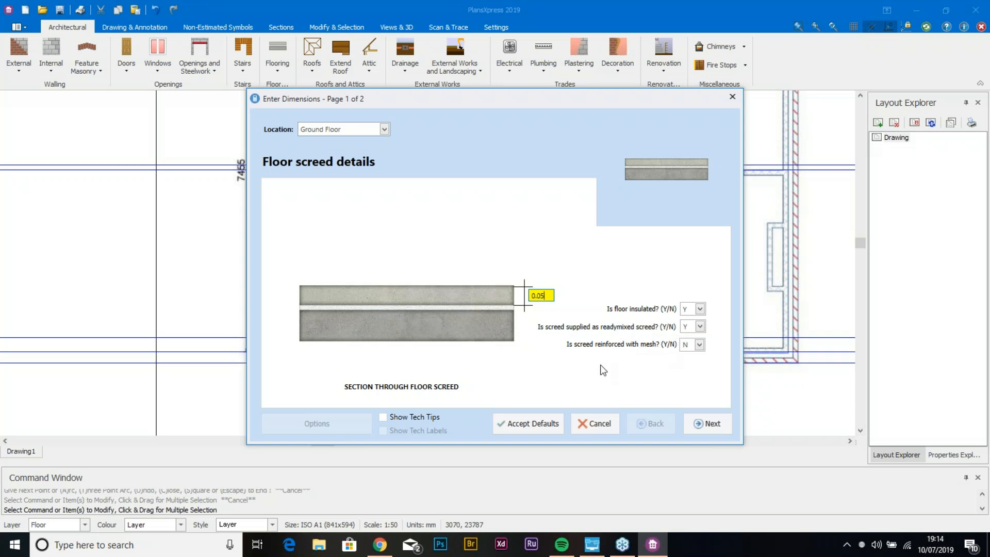
{"action": "left_click", "coordinate": [708, 423]}
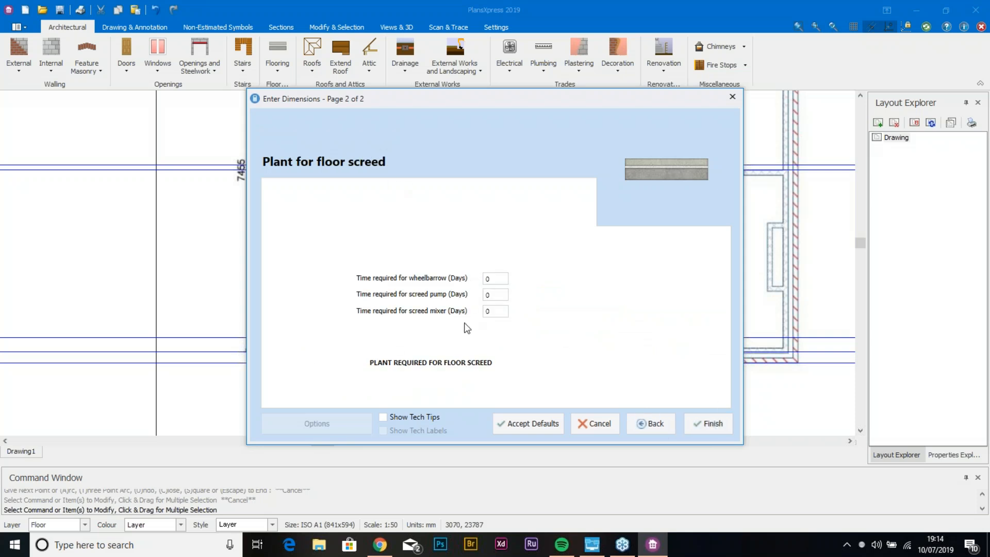
{"action": "left_click", "coordinate": [712, 421]}
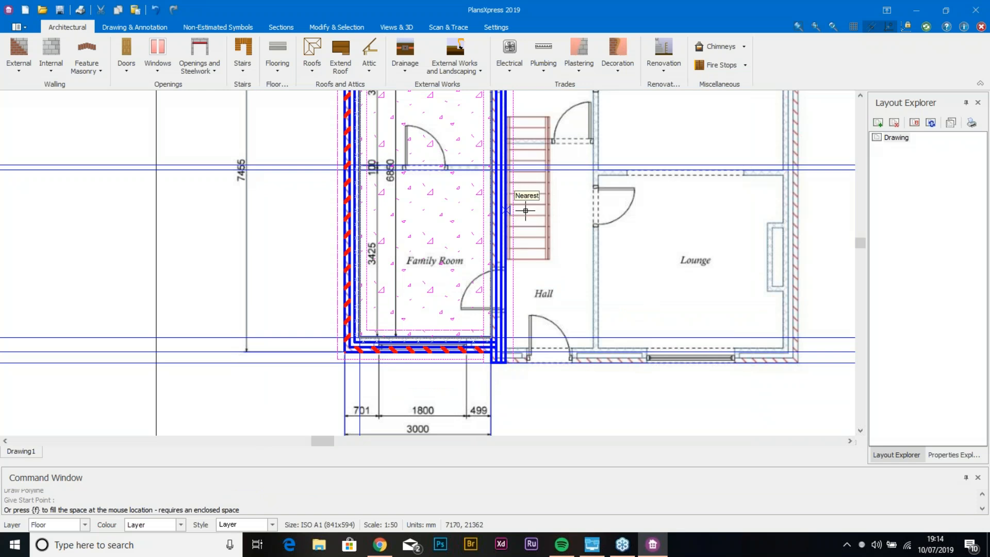
Step: Trace the screed outline around the kitchen and family room from the kitchen's outer rear corner, and end screed placement
{"action": "scroll", "coordinate": [510, 314], "scroll_direction": "up", "scroll_amount": 4}
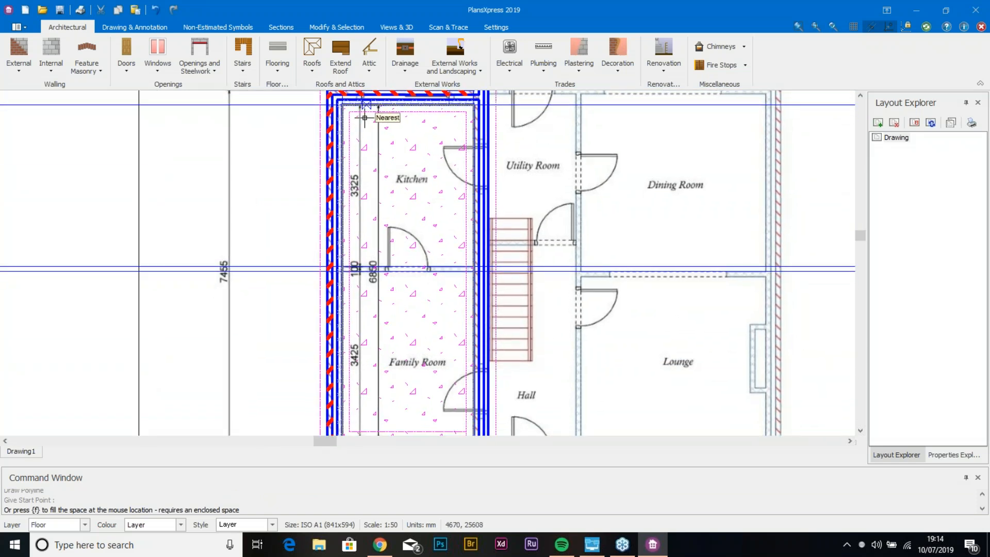
{"action": "left_click", "coordinate": [345, 108]}
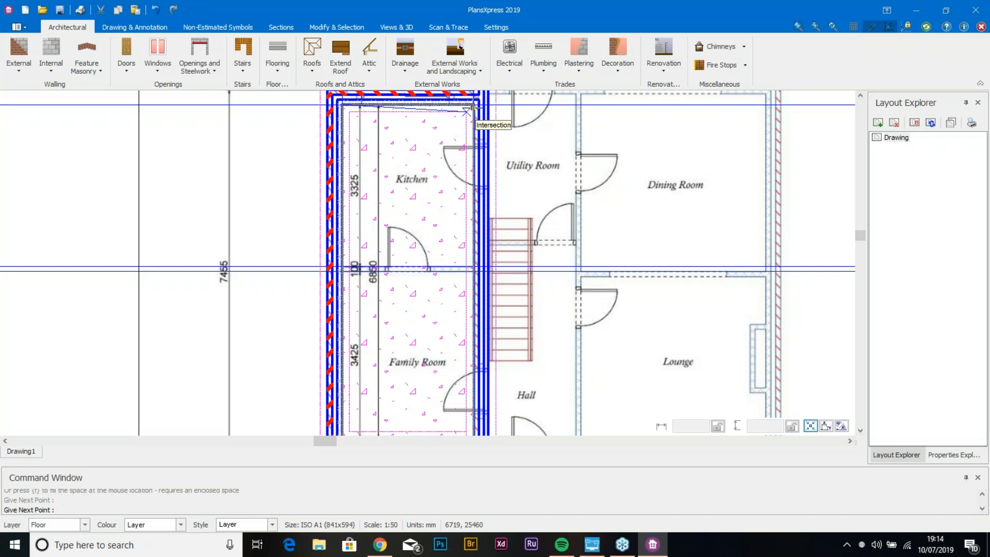
{"action": "left_click", "coordinate": [468, 111]}
{"action": "scroll", "coordinate": [431, 309], "scroll_direction": "down", "scroll_amount": 2}
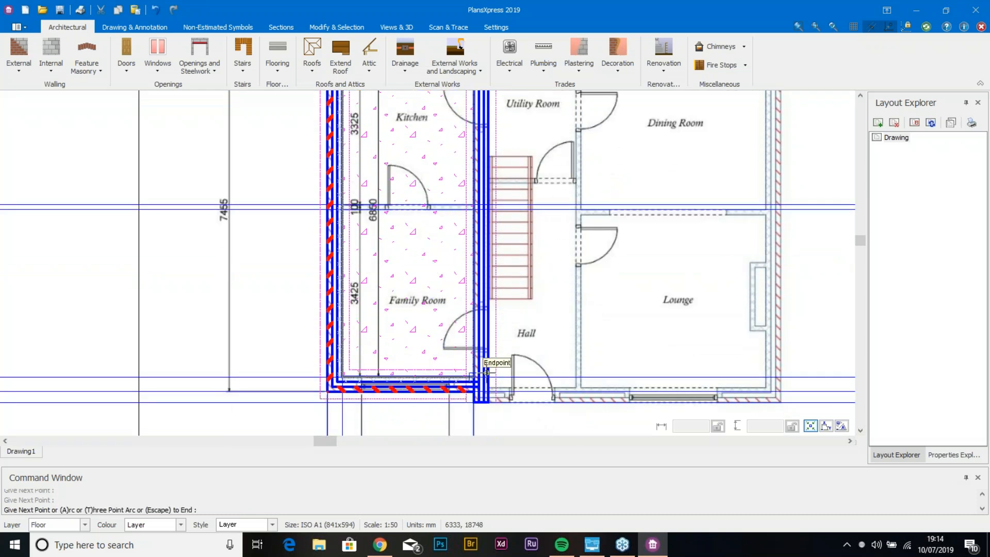
{"action": "left_click", "coordinate": [477, 373]}
{"action": "left_click", "coordinate": [339, 376]}
{"action": "scroll", "coordinate": [388, 371], "scroll_direction": "up", "scroll_amount": 4}
{"action": "scroll", "coordinate": [388, 372], "scroll_direction": "up", "scroll_amount": 1}
{"action": "key", "text": "Escape"}
{"action": "left_click", "coordinate": [541, 292]}
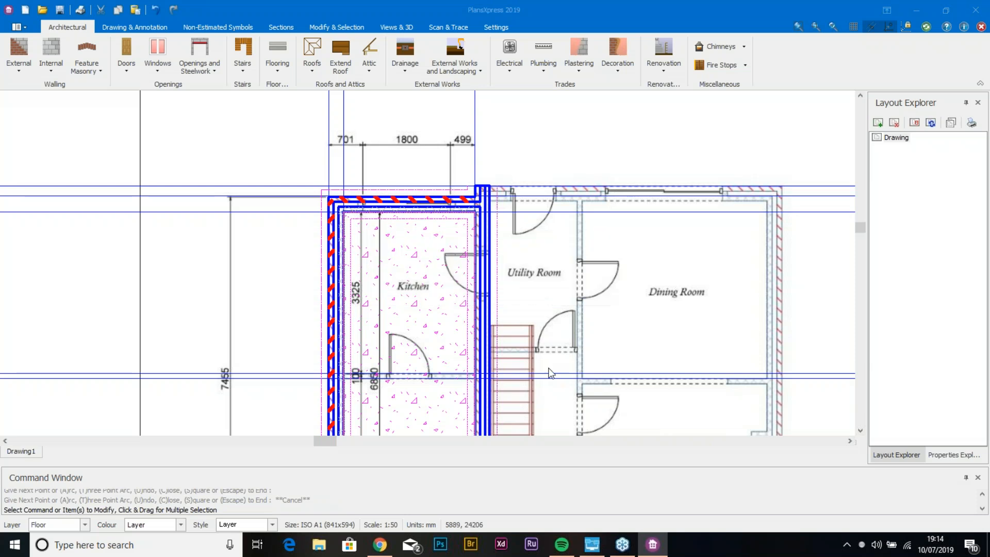
Step: Start a 2.400 m high metal stud partition and turn on tech tips and tech labels for its dimensions
{"action": "scroll", "coordinate": [593, 336], "scroll_direction": "down", "scroll_amount": 3}
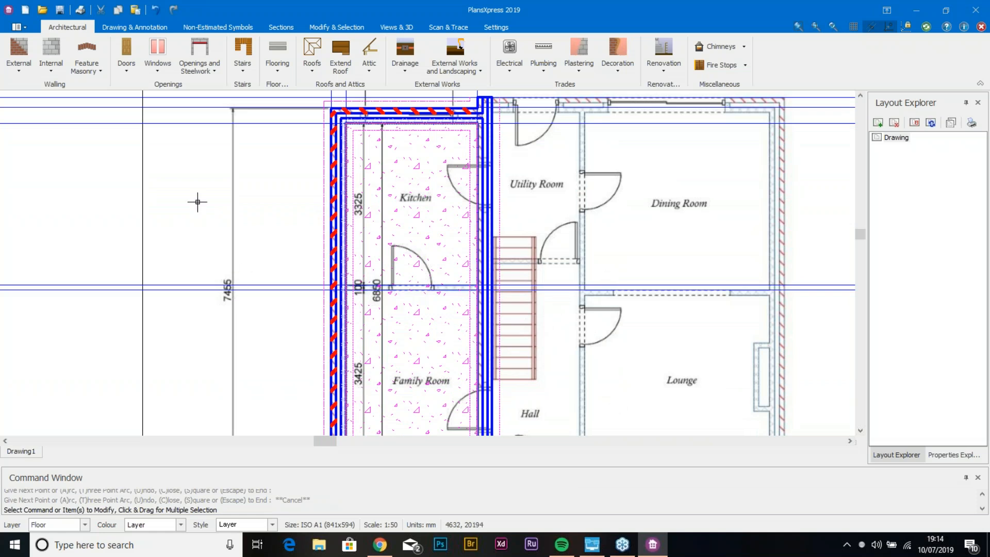
{"action": "left_click", "coordinate": [51, 61]}
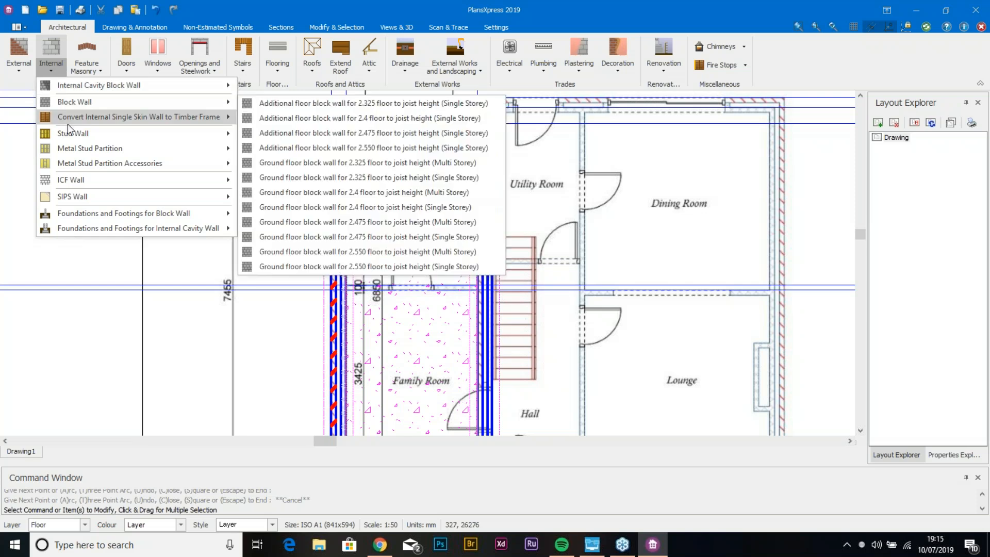
{"action": "mouse_move", "coordinate": [67, 133]}
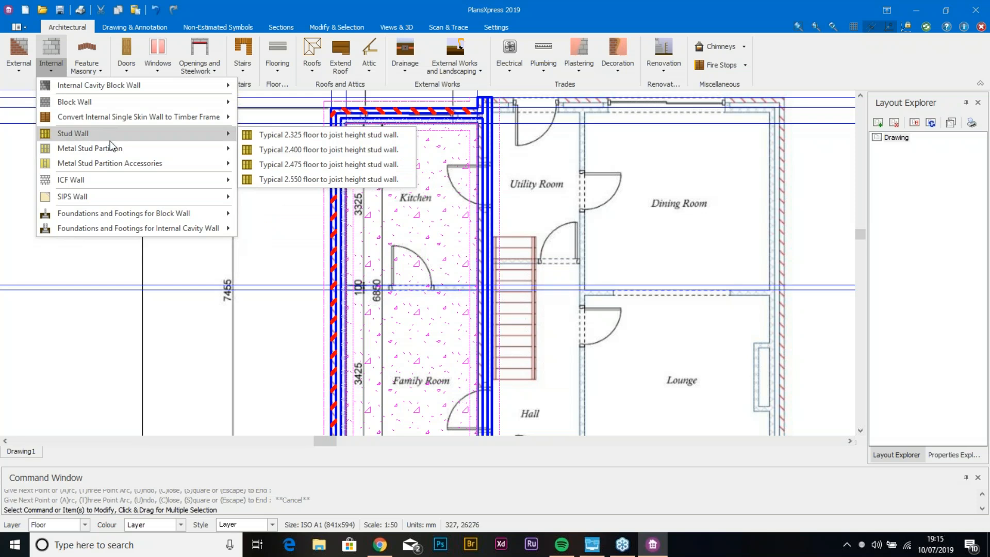
{"action": "mouse_move", "coordinate": [129, 151]}
{"action": "left_click", "coordinate": [326, 164]}
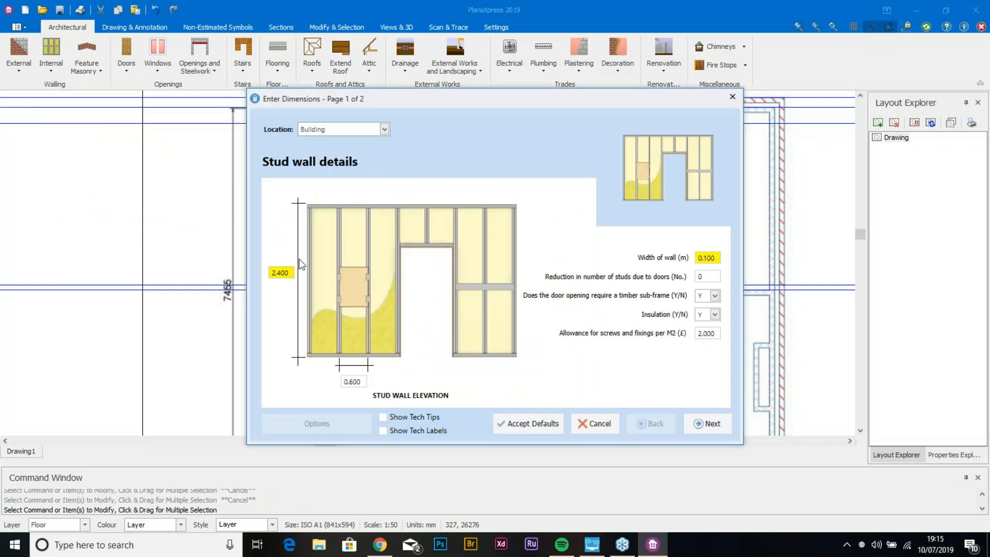
{"action": "left_click", "coordinate": [359, 381]}
{"action": "left_click", "coordinate": [383, 418]}
{"action": "left_click", "coordinate": [383, 431]}
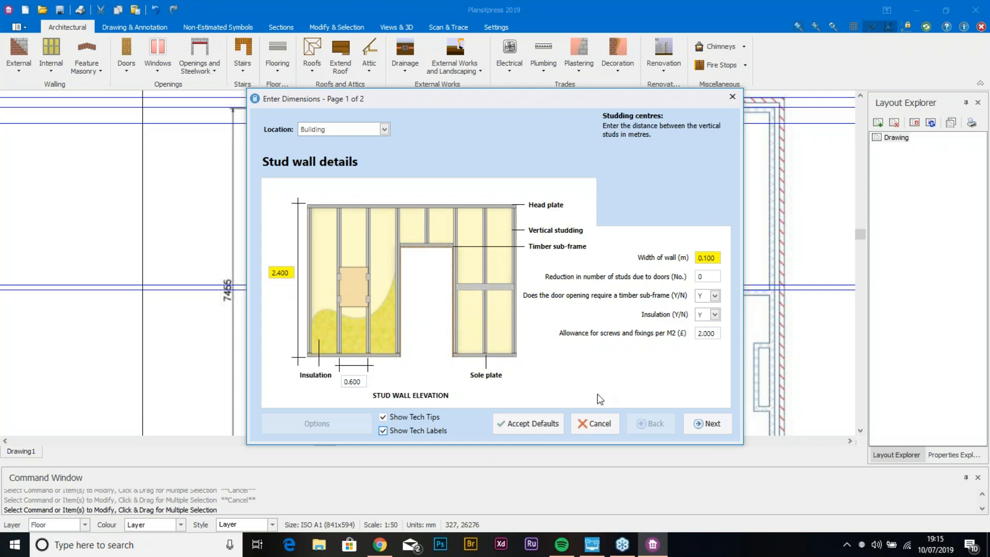
Step: Check the guidance for wall width and the screws and fixings allowance, and accept the stud wall, plastering and decorating settings
{"action": "left_click", "coordinate": [714, 262]}
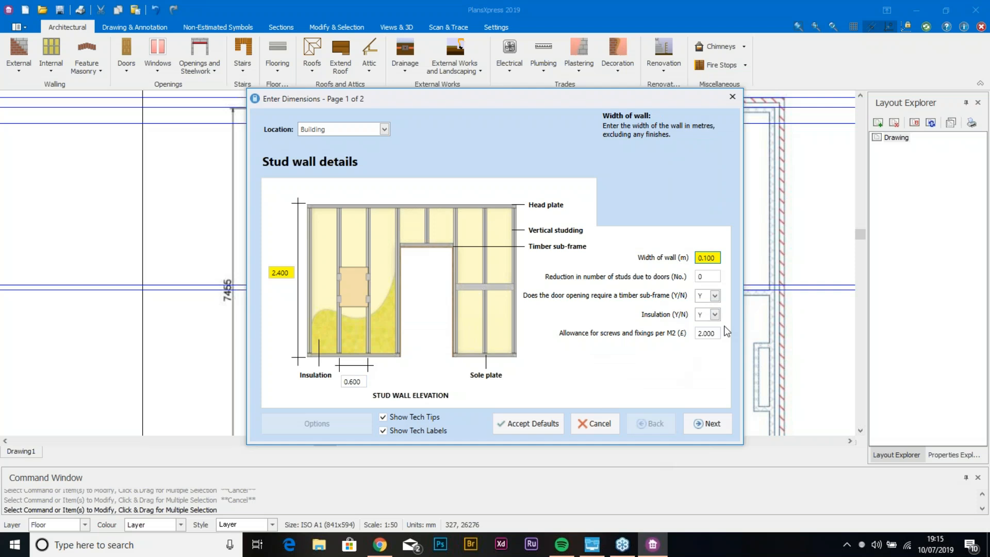
{"action": "left_click", "coordinate": [700, 333]}
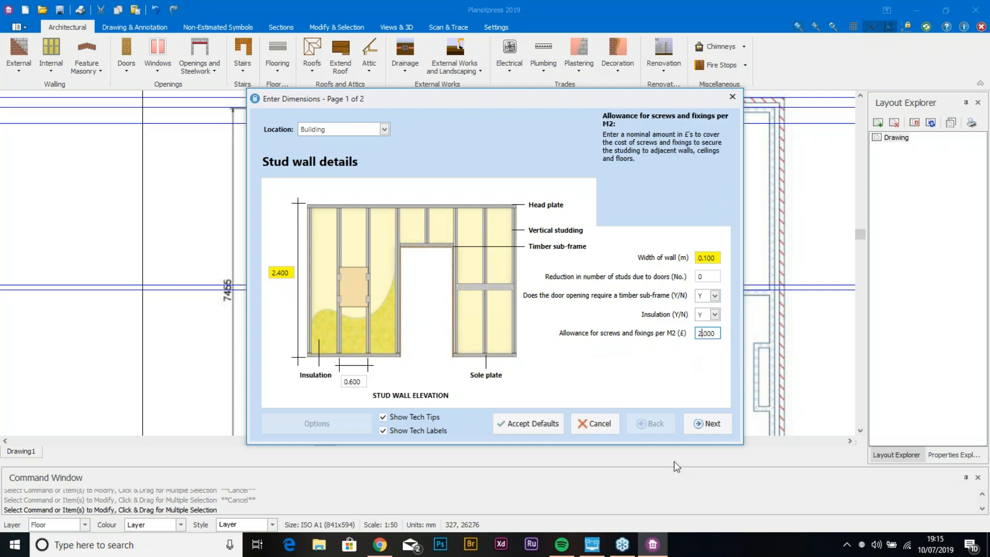
{"action": "left_click", "coordinate": [718, 428]}
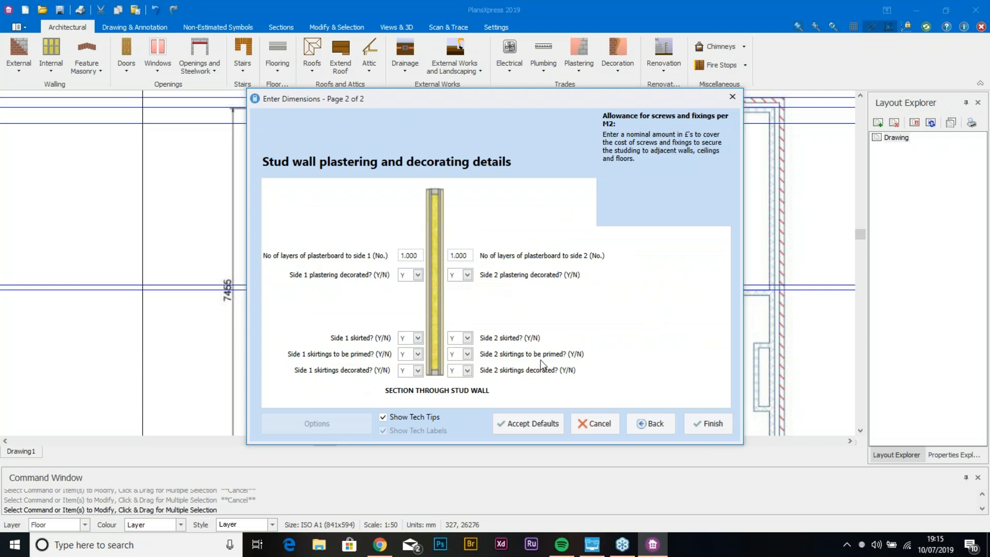
{"action": "left_click", "coordinate": [714, 424]}
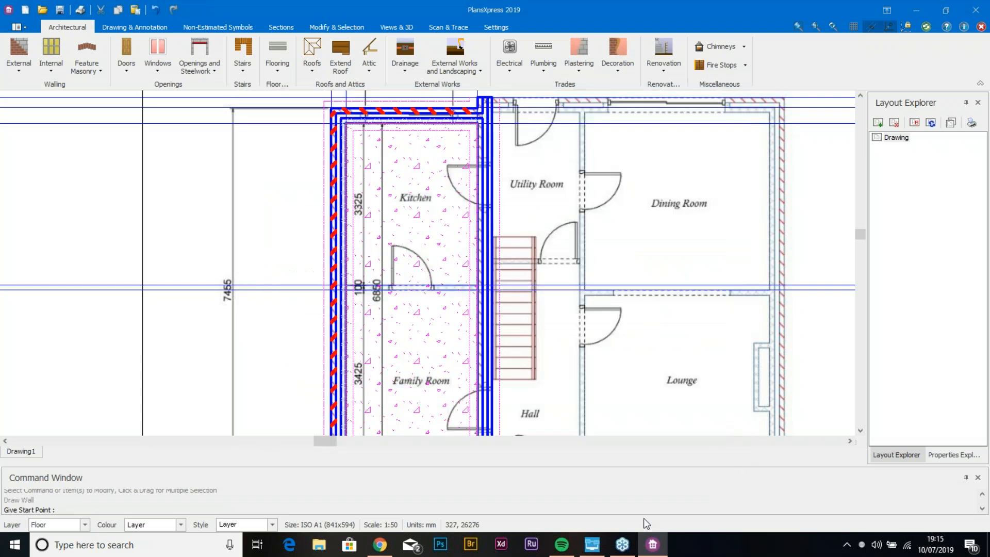
Step: Draw the stud partition between the kitchen and family room from the existing wall to the outer wall, without fixing channels or plates
{"action": "left_click", "coordinate": [478, 293]}
{"action": "left_click", "coordinate": [340, 287]}
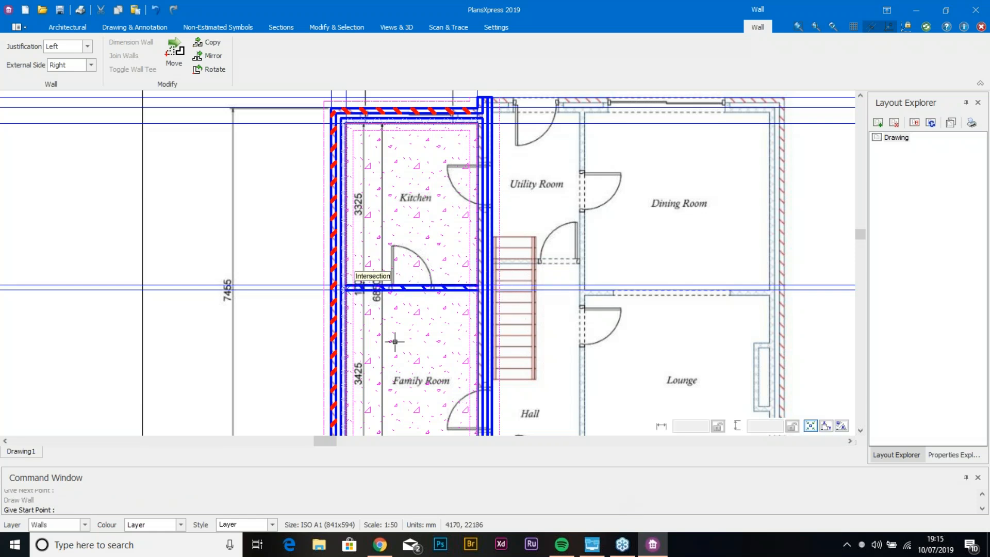
{"action": "key", "text": "Escape"}
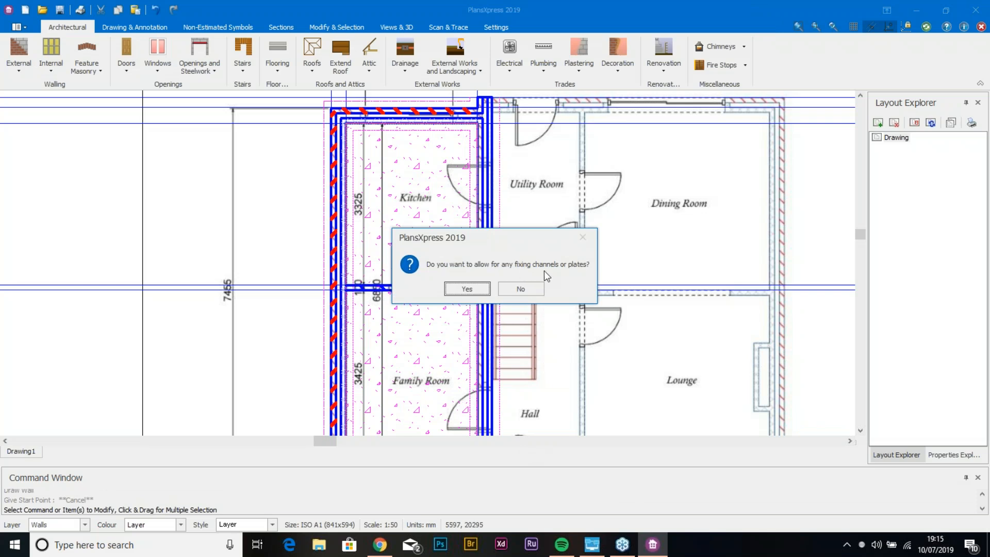
{"action": "left_click", "coordinate": [531, 286]}
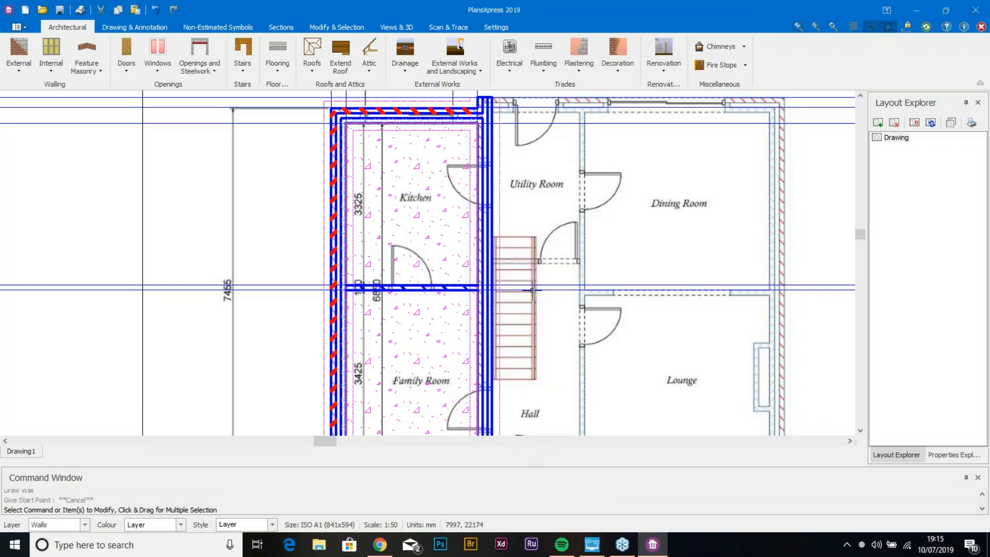
Step: Start a typical internal panel door of 864 mm into blockwork
{"action": "scroll", "coordinate": [533, 290], "scroll_direction": "down", "scroll_amount": 1}
{"action": "left_click_drag", "start_coordinate": [557, 347], "coordinate": [559, 319]}
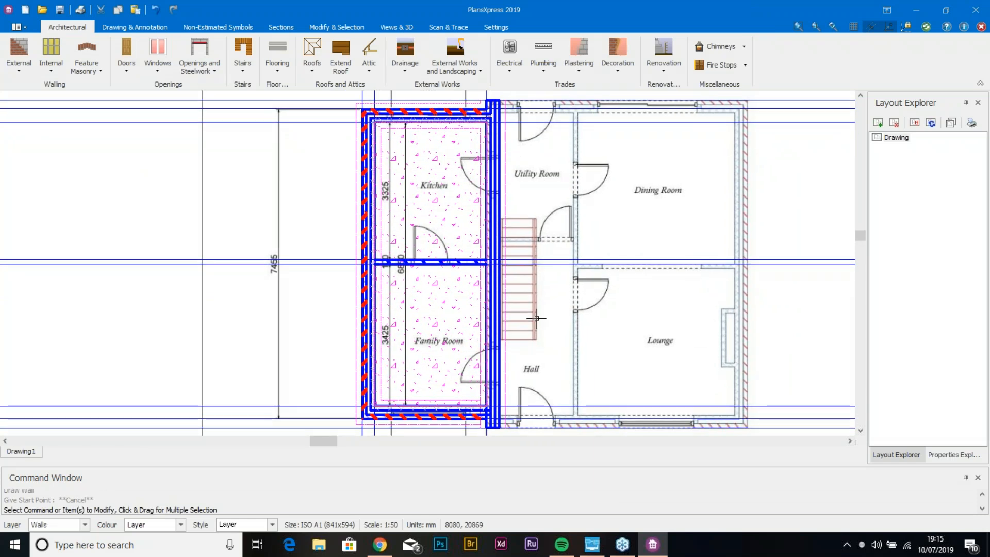
{"action": "left_click", "coordinate": [123, 68]}
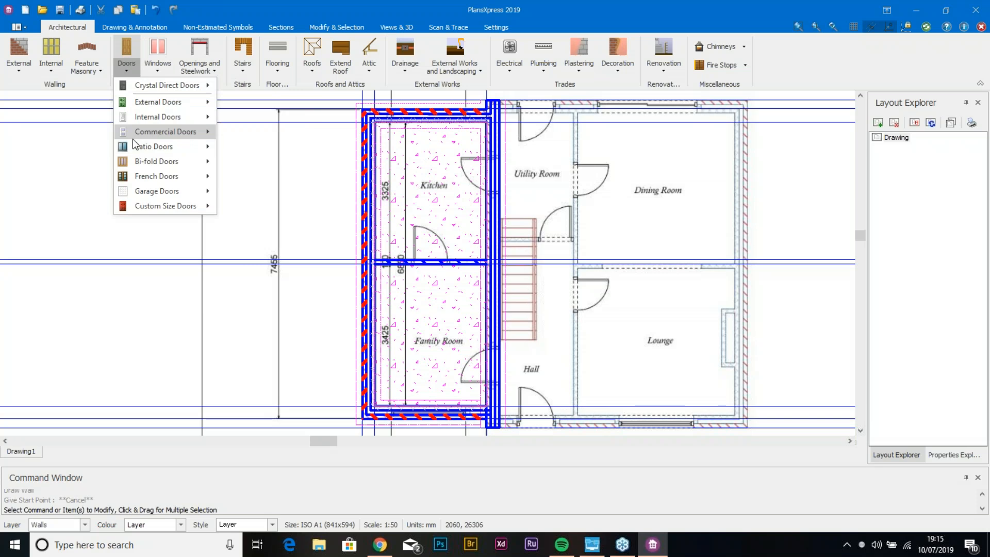
{"action": "mouse_move", "coordinate": [170, 121]}
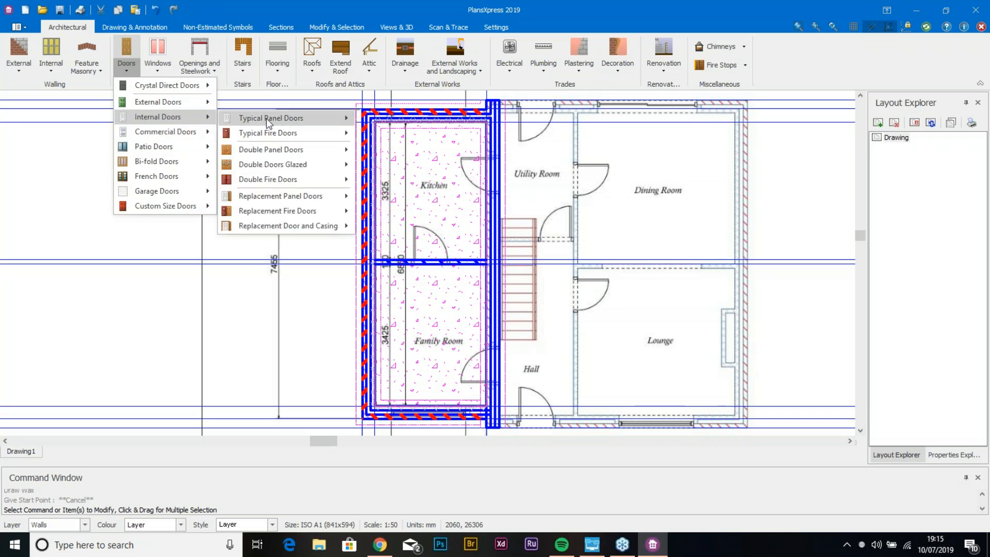
{"action": "mouse_move", "coordinate": [266, 119]}
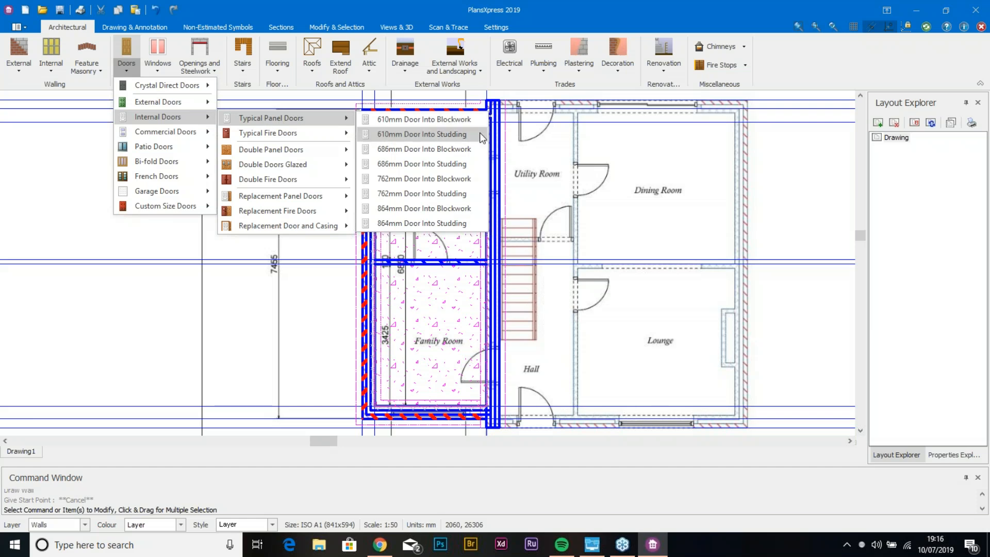
{"action": "left_click", "coordinate": [468, 209]}
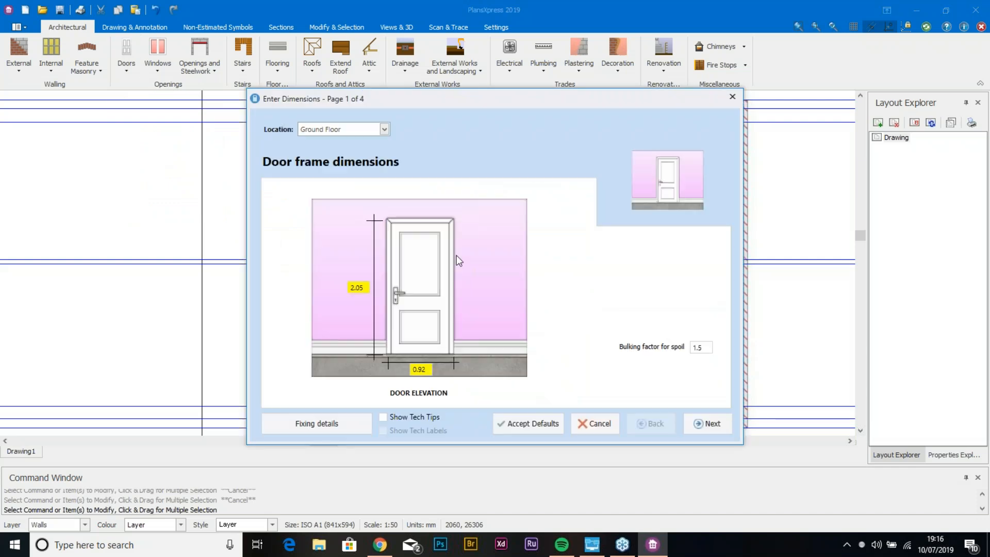
Step: Review the fixing details of the 864 mm blockwork door and accept its default frame, reveal, plastering and decoration settings
{"action": "left_click", "coordinate": [357, 287]}
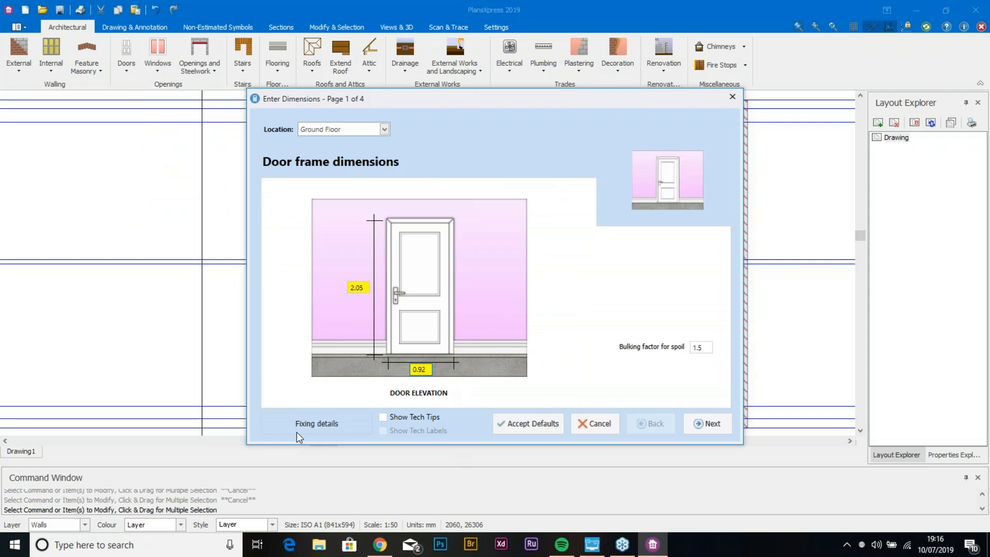
{"action": "left_click", "coordinate": [339, 425]}
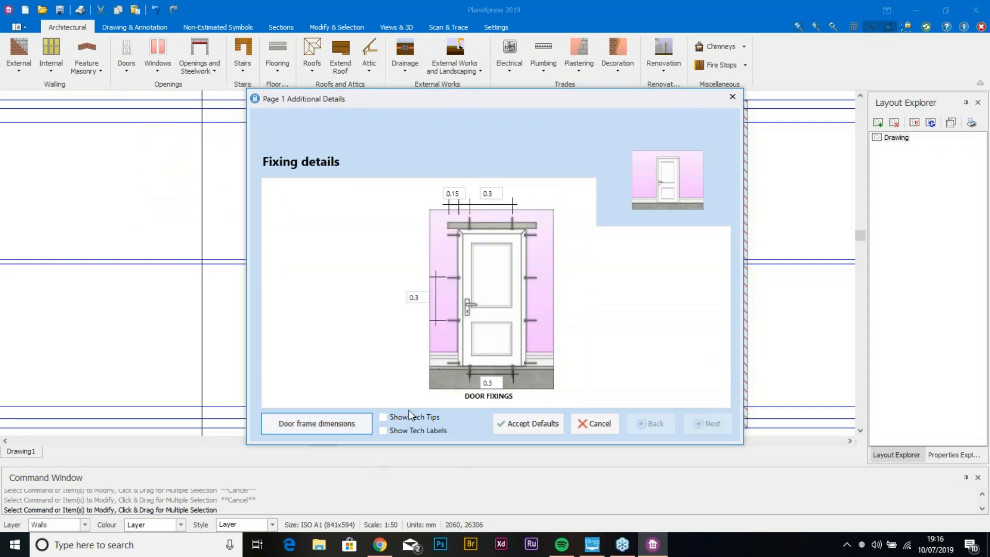
{"action": "left_click", "coordinate": [345, 416]}
{"action": "left_click", "coordinate": [721, 418]}
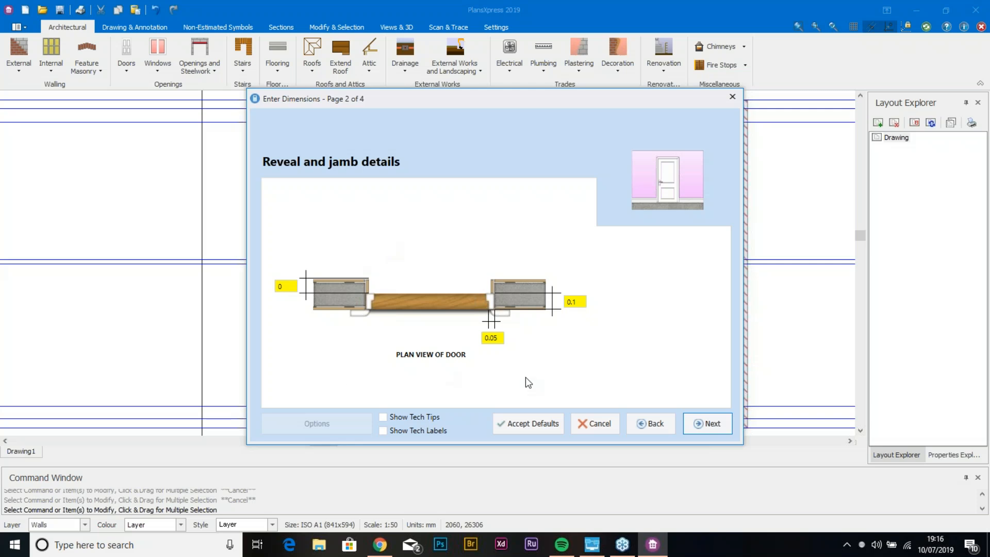
{"action": "left_click", "coordinate": [722, 423]}
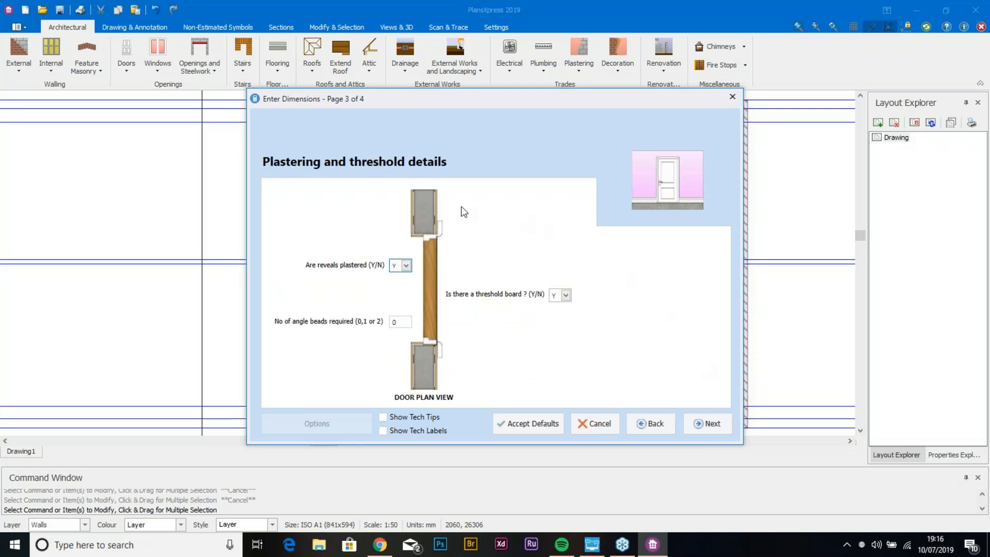
{"action": "left_click", "coordinate": [703, 422]}
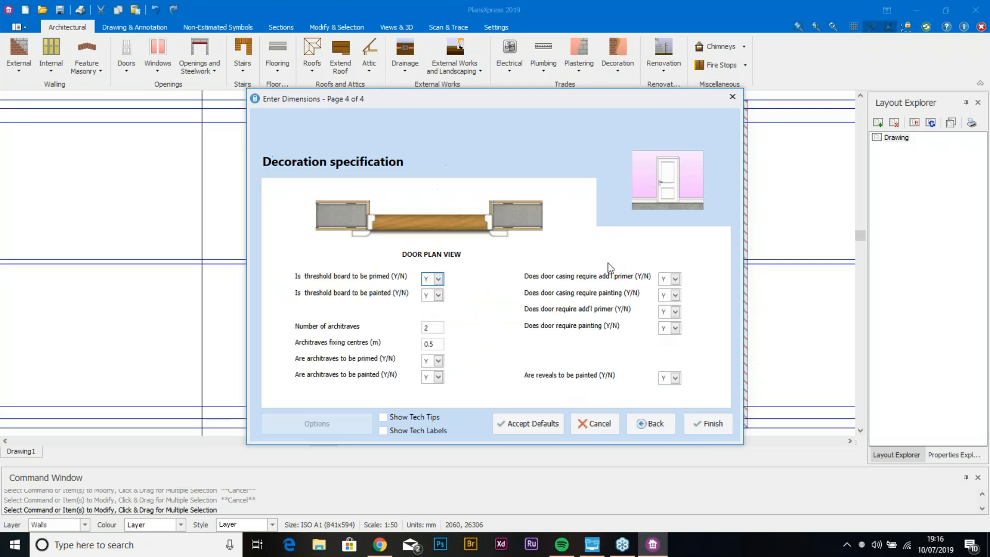
{"action": "left_click", "coordinate": [713, 425]}
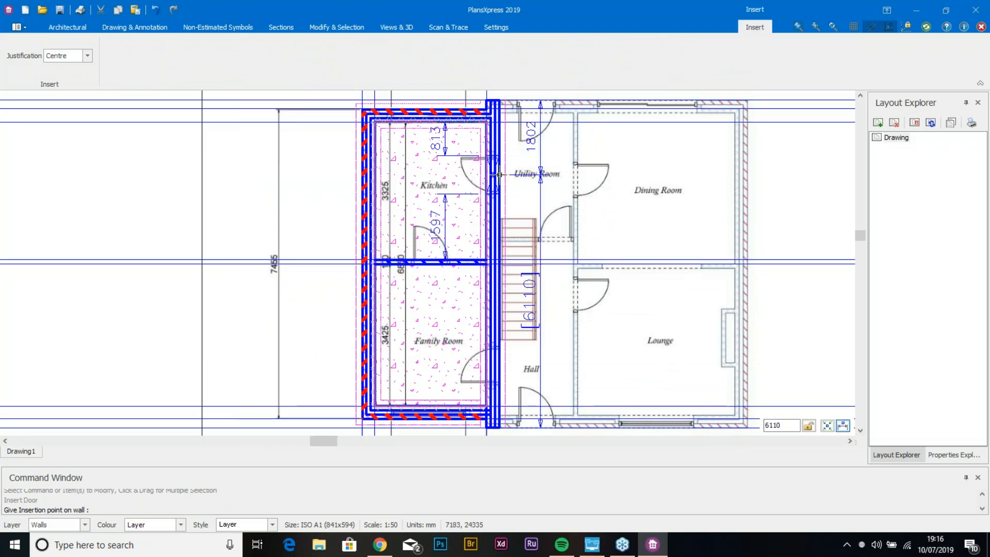
Step: Place the blockwork doors in the existing wall at the traced kitchen and family room openings, both swinging into the extension
{"action": "left_click", "coordinate": [461, 163]}
{"action": "left_click", "coordinate": [458, 178]}
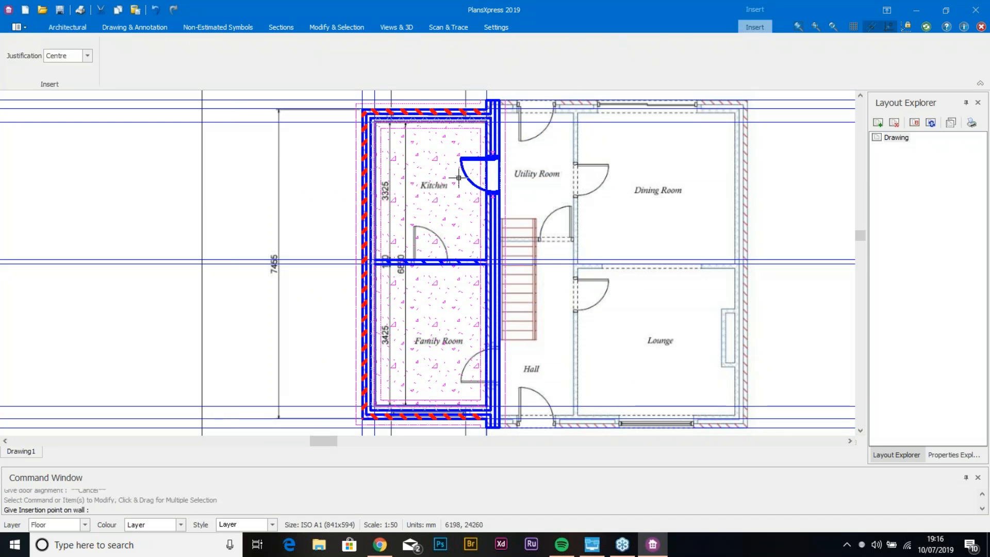
{"action": "left_click", "coordinate": [496, 365]}
{"action": "left_click", "coordinate": [474, 366]}
{"action": "key", "text": "Escape"}
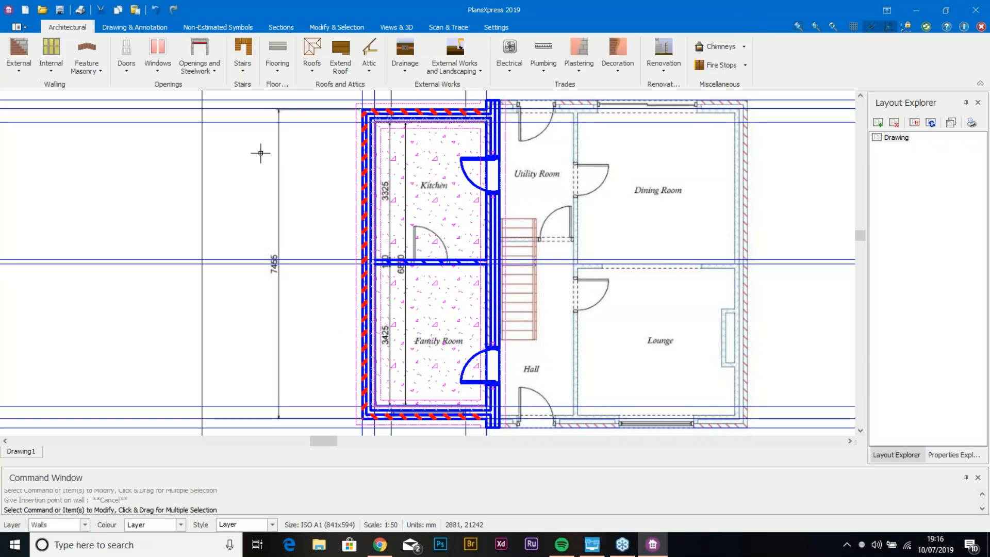
Step: Start a typical internal panel door of 864 mm into studding and accept its default frame, plastering and decoration settings
{"action": "left_click", "coordinate": [124, 67]}
{"action": "mouse_move", "coordinate": [166, 116]}
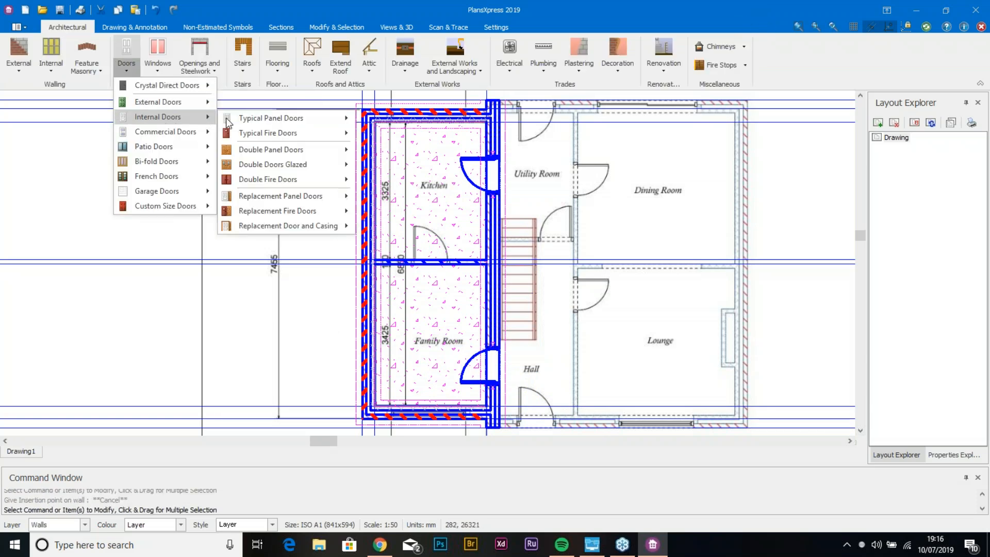
{"action": "mouse_move", "coordinate": [274, 118]}
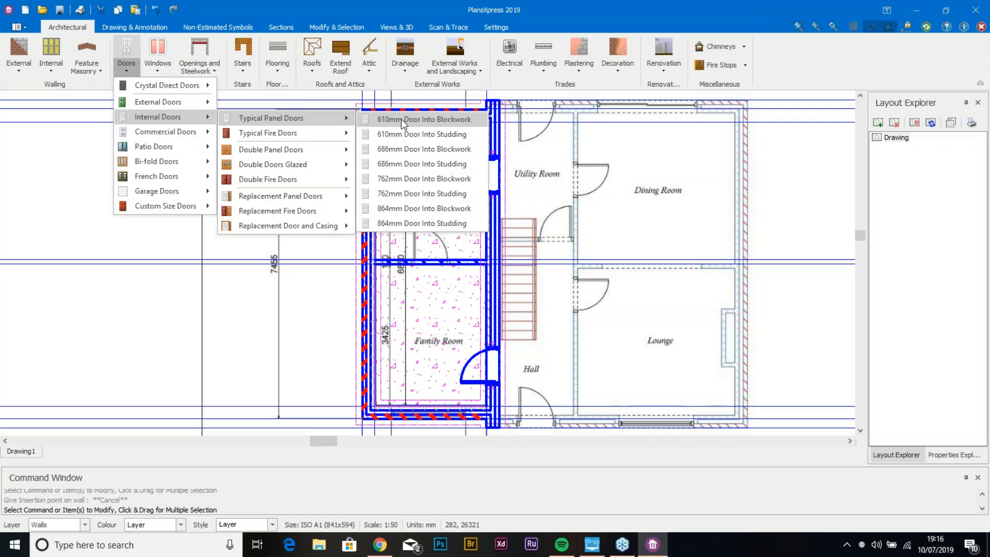
{"action": "left_click", "coordinate": [445, 221]}
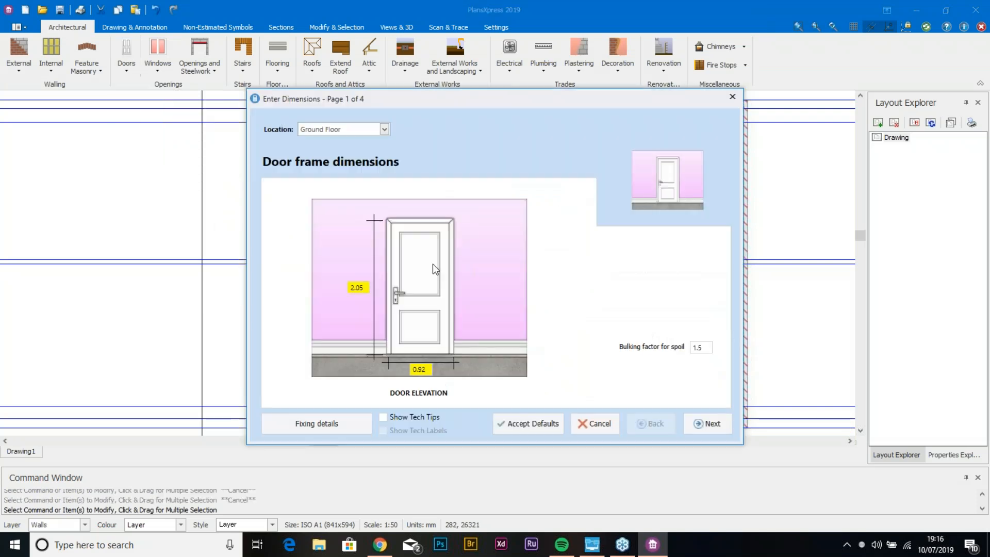
{"action": "left_click", "coordinate": [706, 424]}
{"action": "left_click", "coordinate": [714, 424]}
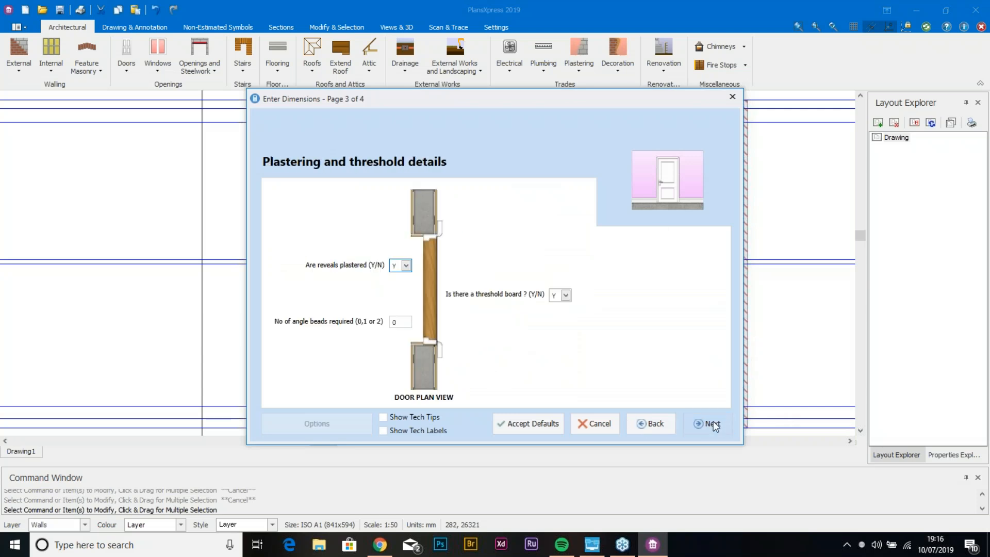
{"action": "left_click", "coordinate": [693, 425]}
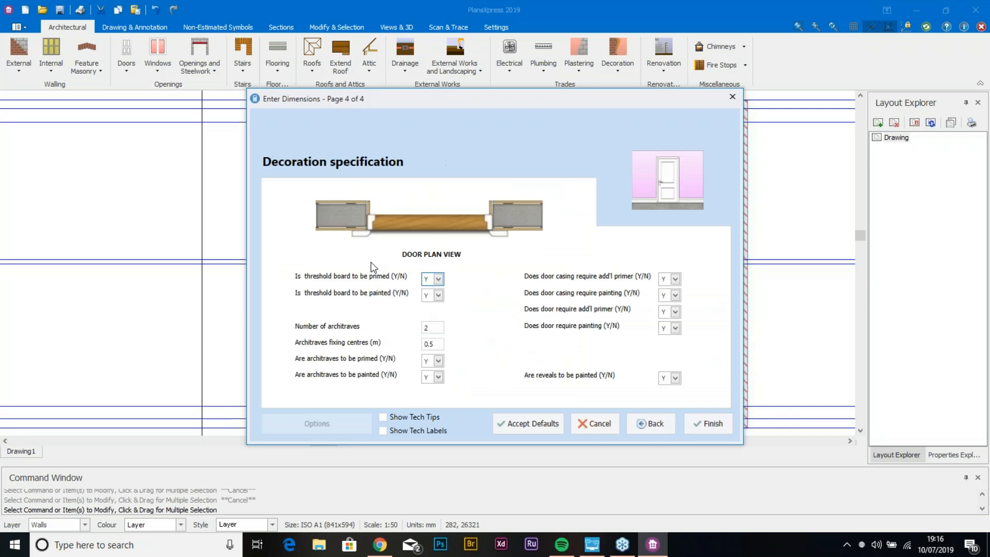
{"action": "left_click", "coordinate": [687, 424]}
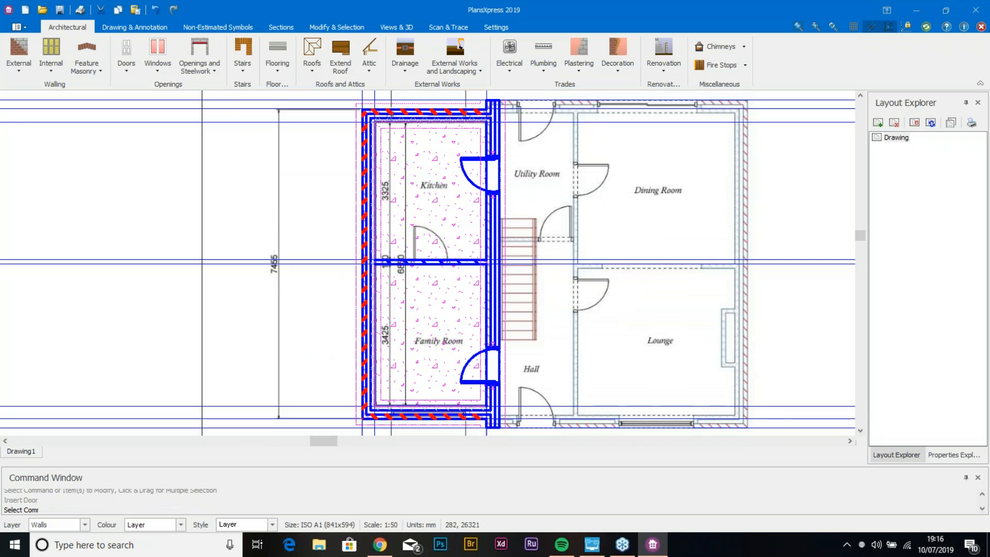
Step: Place the studding door in the partition at its traced position, swinging into the kitchen
{"action": "left_click", "coordinate": [430, 245]}
{"action": "left_click", "coordinate": [459, 231]}
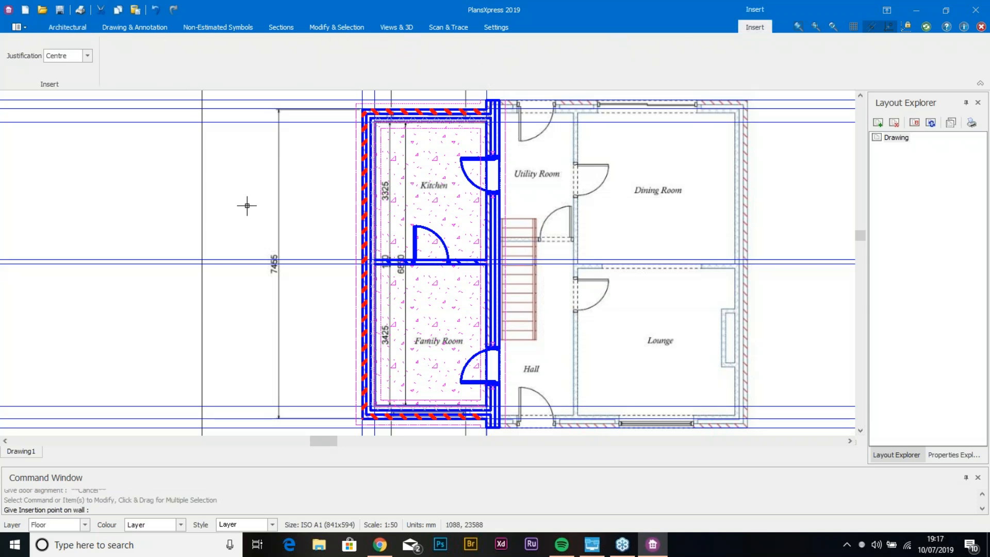
{"action": "key", "text": "Escape"}
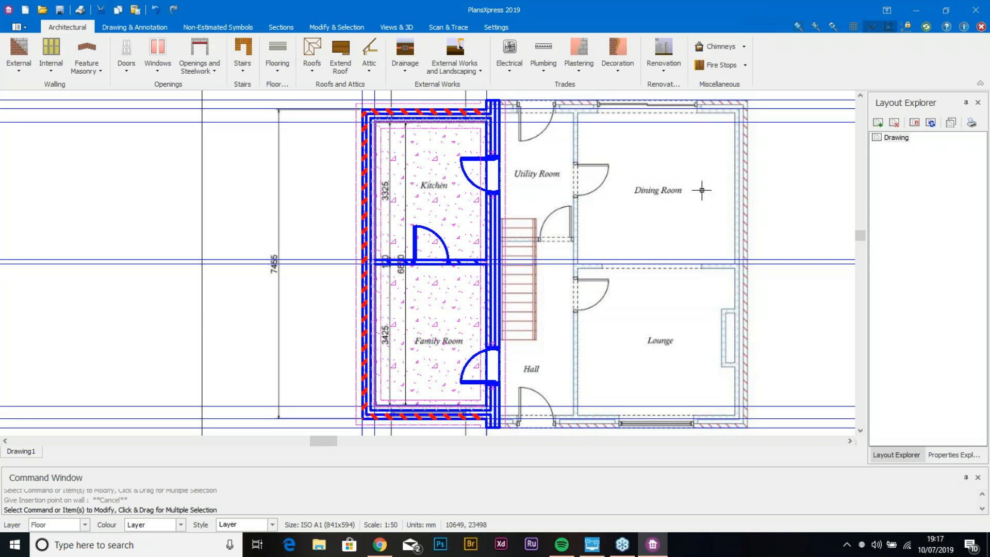
Step: Preview the extension in 3D and inspect its walls, partition and doors in plain-colour and textured display
{"action": "left_click", "coordinate": [409, 28]}
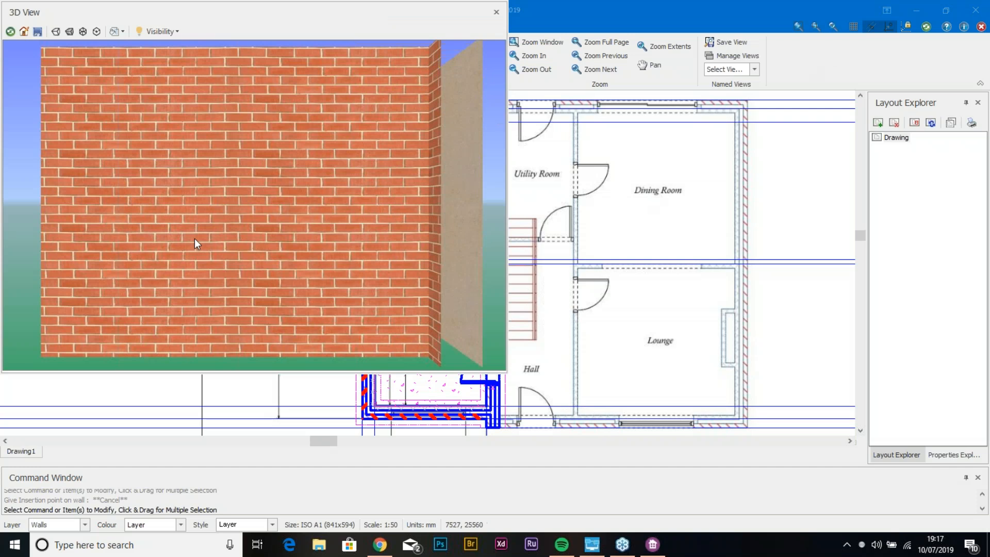
{"action": "scroll", "coordinate": [181, 227], "scroll_direction": "down", "scroll_amount": 4}
{"action": "left_click_drag", "start_coordinate": [180, 228], "coordinate": [314, 234]}
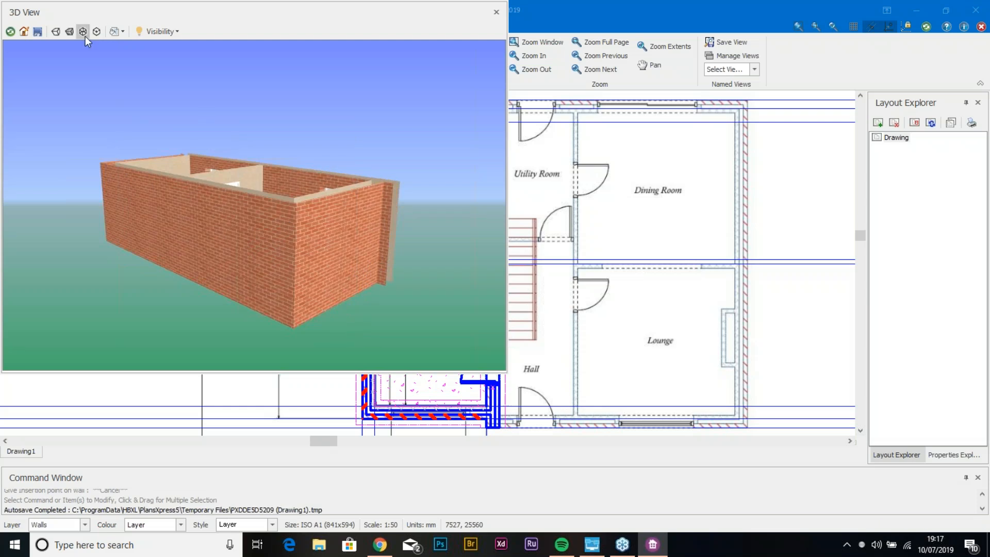
{"action": "left_click", "coordinate": [58, 33]}
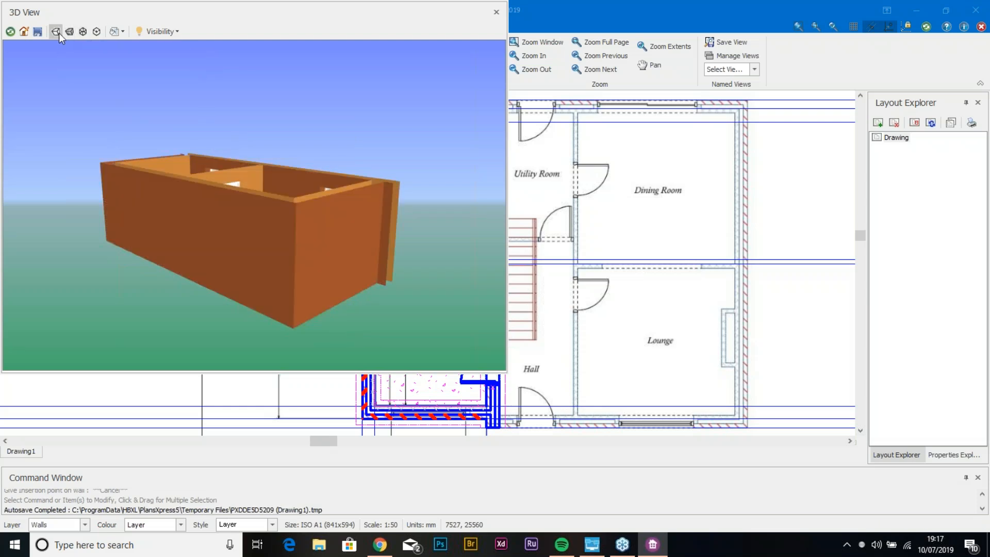
{"action": "left_click_drag", "start_coordinate": [216, 253], "coordinate": [166, 223]}
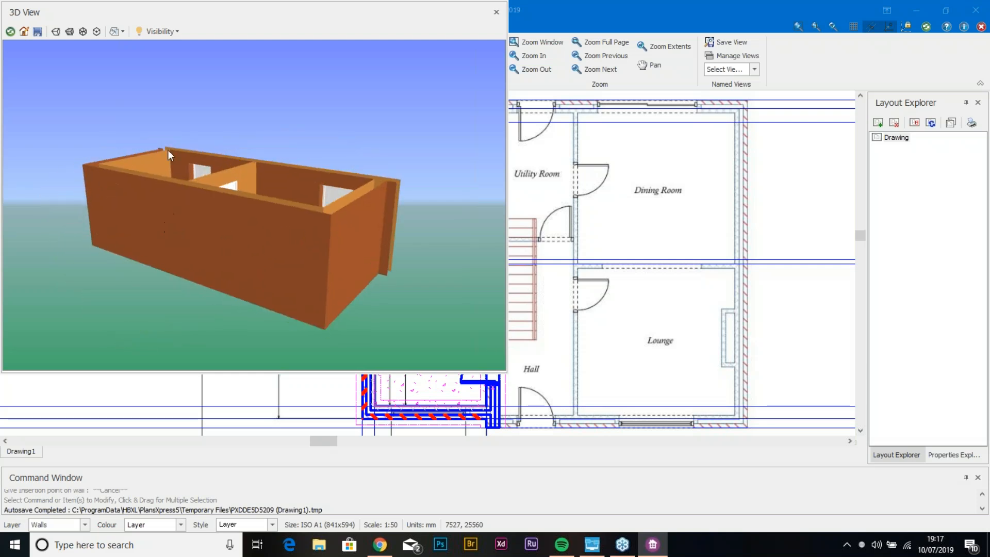
{"action": "left_click", "coordinate": [67, 31]}
{"action": "mouse_move", "coordinate": [283, 247]}
{"action": "left_mouse_down"}
{"action": "mouse_move", "coordinate": [329, 272]}
{"action": "mouse_move", "coordinate": [254, 278]}
{"action": "mouse_move", "coordinate": [253, 257]}
{"action": "left_mouse_up"}
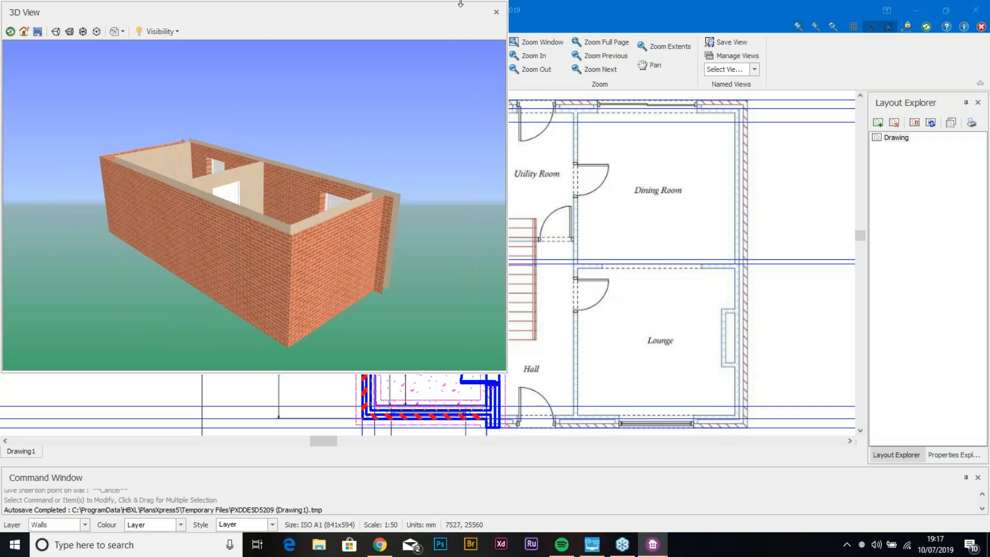
{"action": "left_click", "coordinate": [496, 12]}
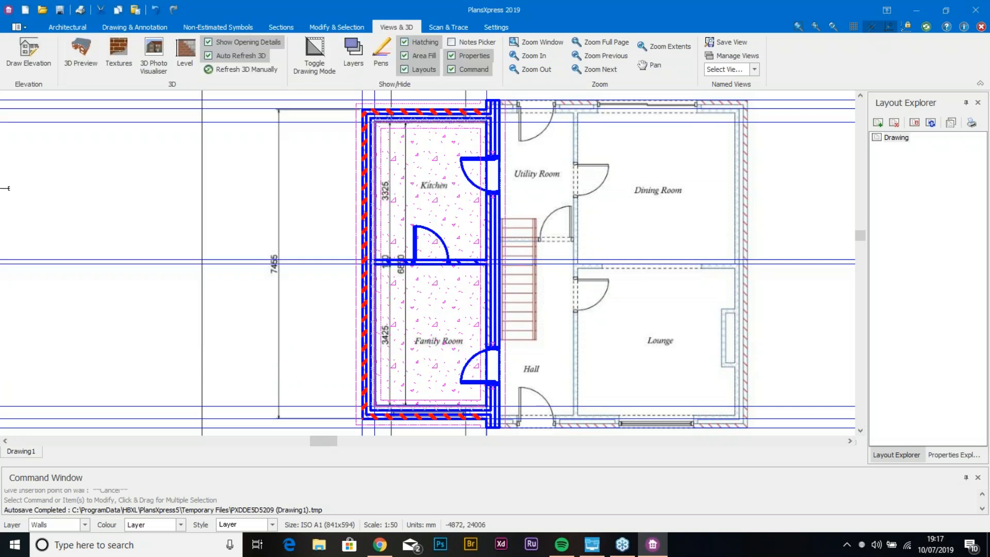
Step: Start a Crystal Direct PVCu patio door
{"action": "left_click", "coordinate": [61, 27]}
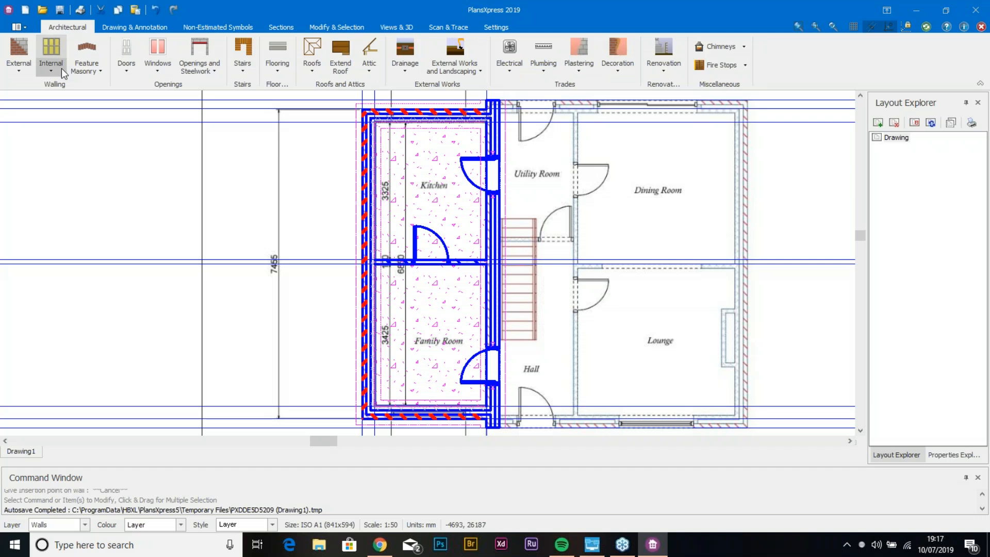
{"action": "left_click", "coordinate": [120, 69]}
{"action": "mouse_move", "coordinate": [123, 84]}
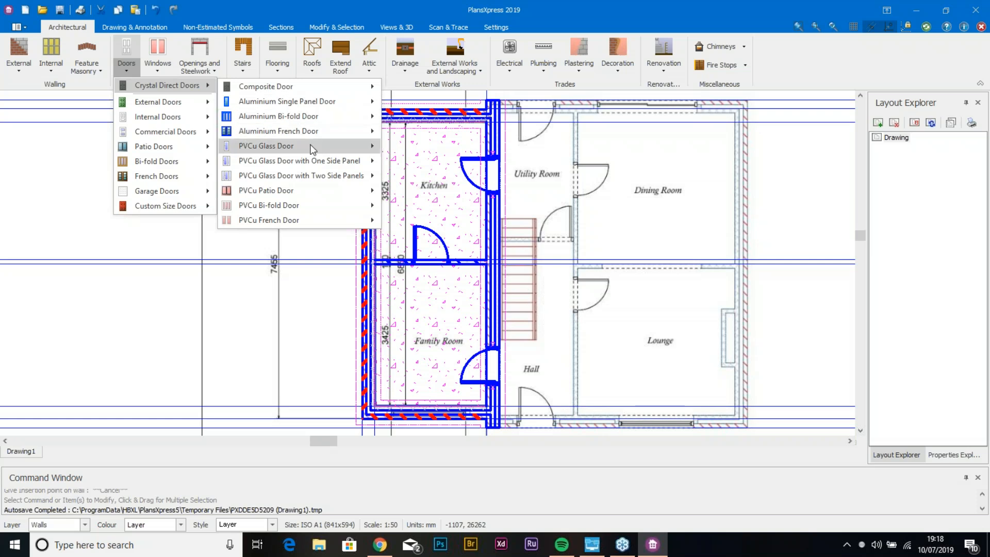
{"action": "left_click", "coordinate": [300, 205]}
{"action": "mouse_move", "coordinate": [301, 191]}
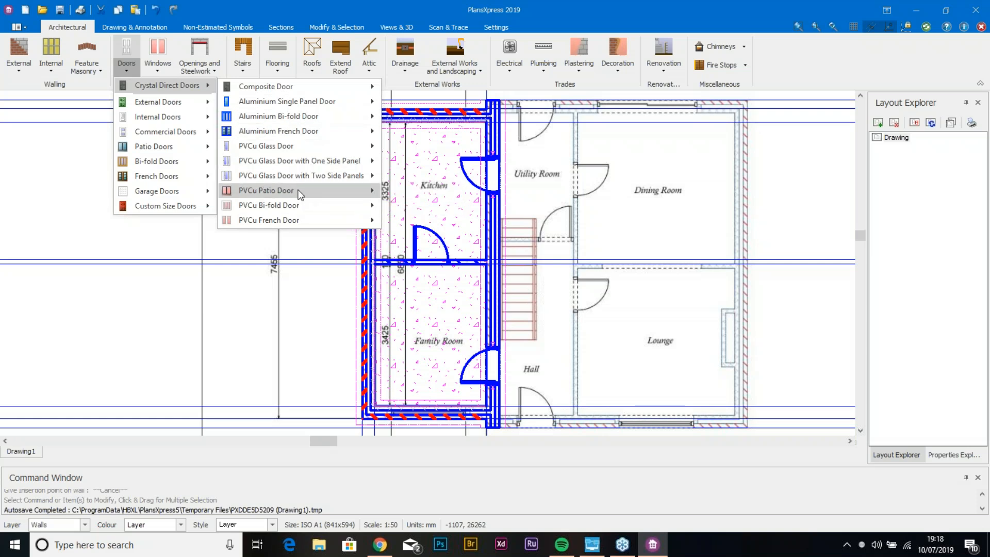
{"action": "left_click", "coordinate": [429, 191]}
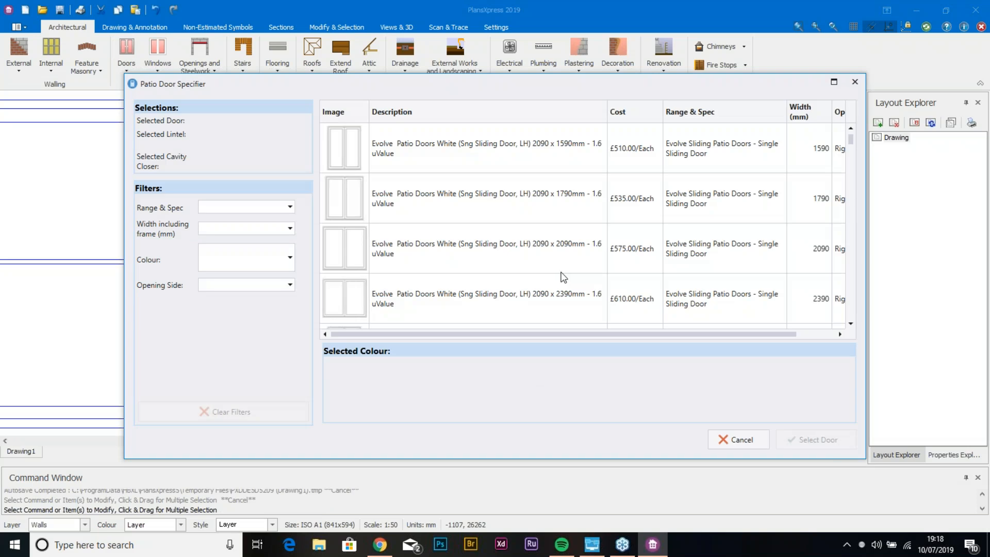
Step: Filter the patio doors to grey and 1790 mm width, and choose the right-hand Evolve Artisan single sliding door
{"action": "left_click", "coordinate": [284, 260]}
{"action": "scroll", "coordinate": [262, 347], "scroll_direction": "down", "scroll_amount": 2}
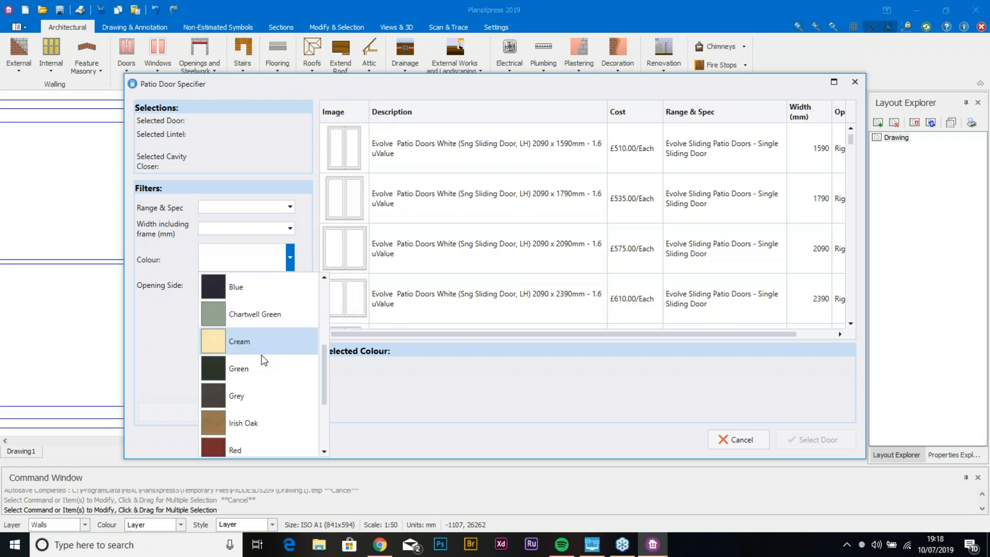
{"action": "left_click", "coordinate": [260, 397]}
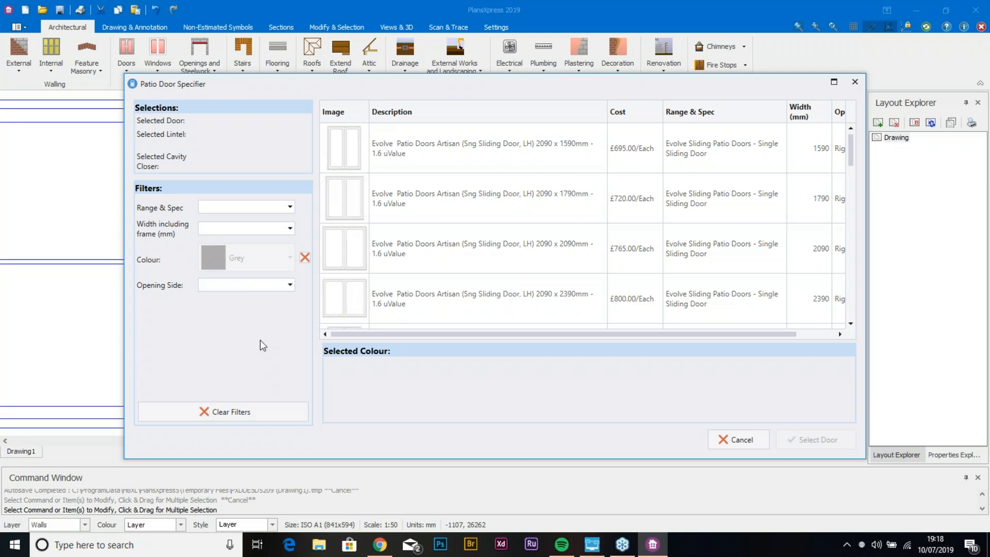
{"action": "left_click", "coordinate": [228, 230]}
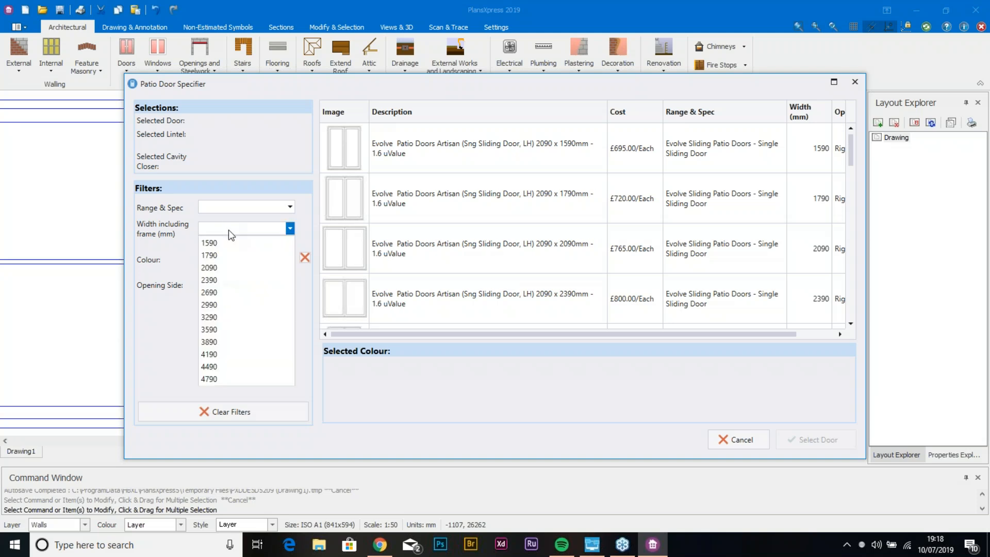
{"action": "left_click", "coordinate": [237, 256]}
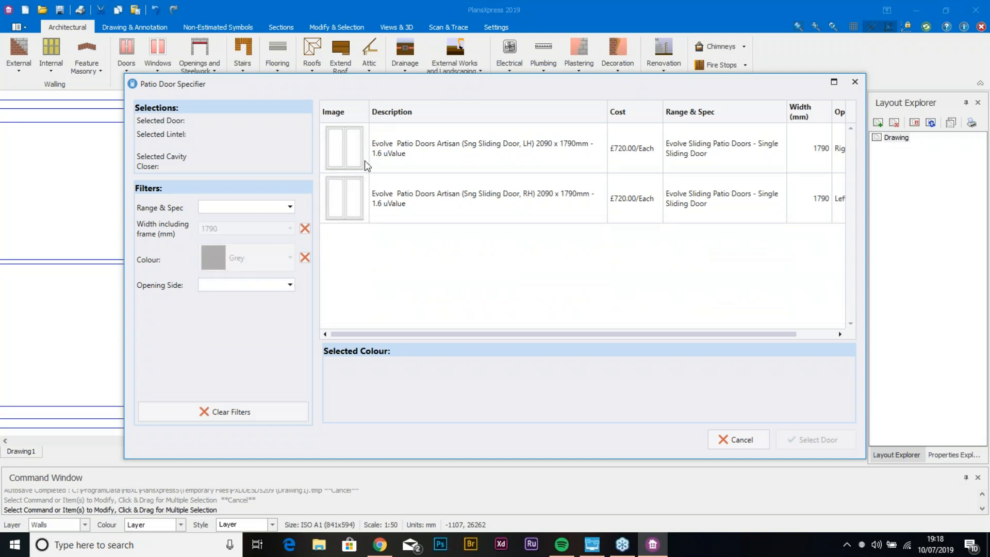
{"action": "left_click", "coordinate": [370, 184]}
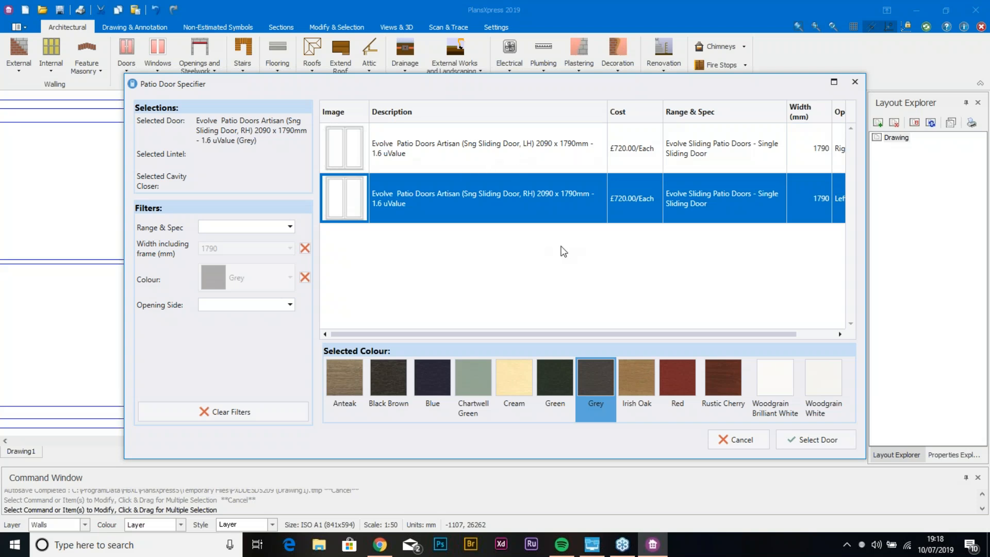
{"action": "left_click", "coordinate": [815, 440]}
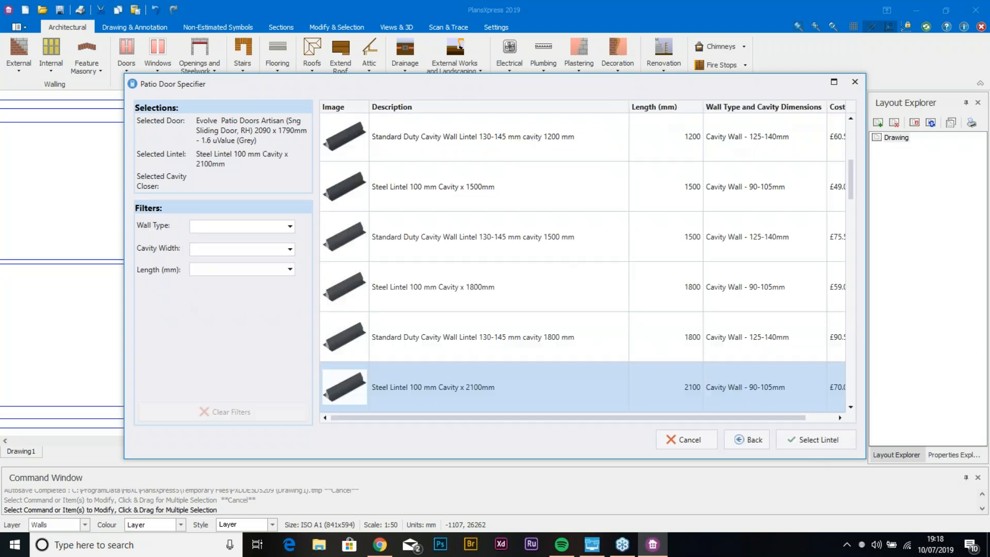
Step: Accept the Steel Lintel 100 mm Cavity x 2100mm, the cavity closer and the default rear door dimension, plastering and decoration settings
{"action": "left_click", "coordinate": [806, 435]}
{"action": "left_click", "coordinate": [808, 439]}
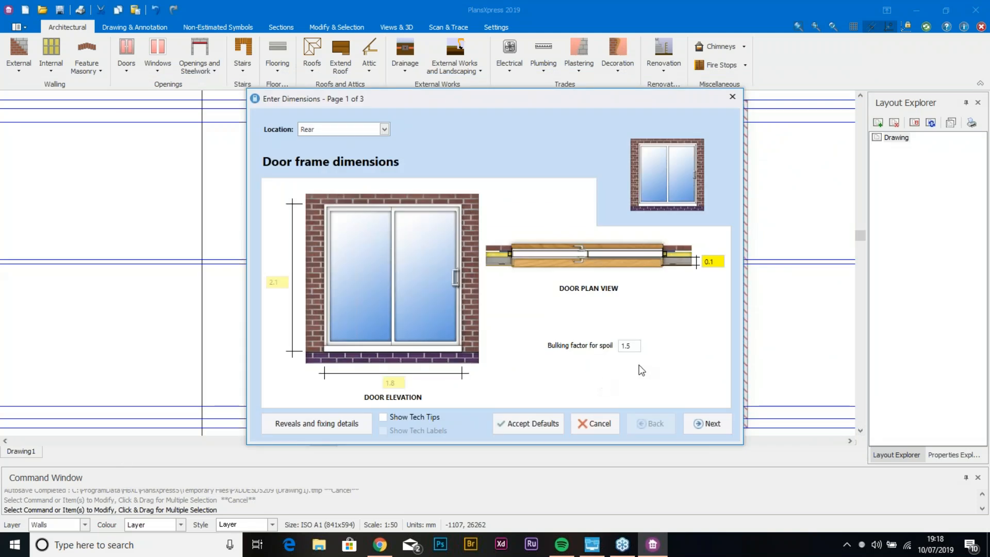
{"action": "left_click", "coordinate": [707, 423]}
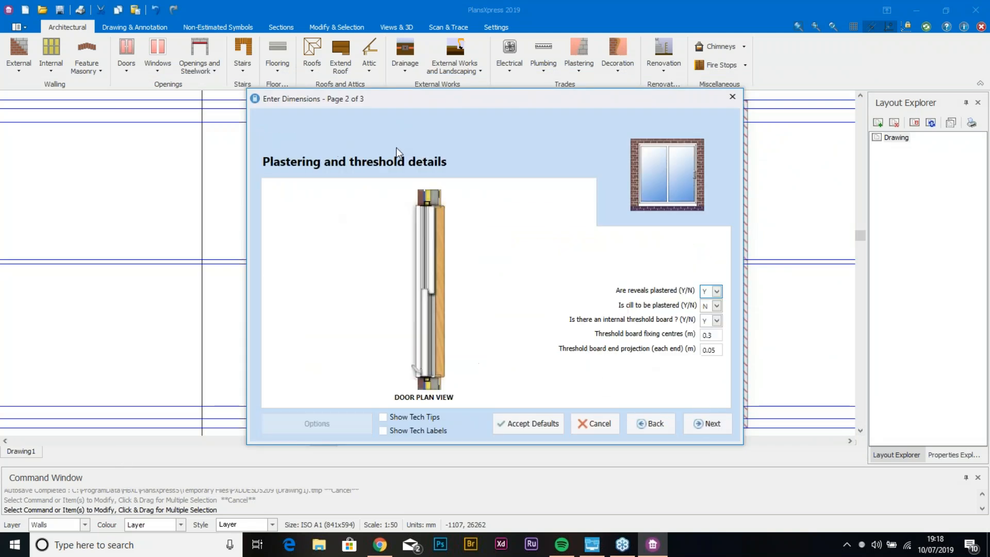
{"action": "left_click", "coordinate": [707, 423]}
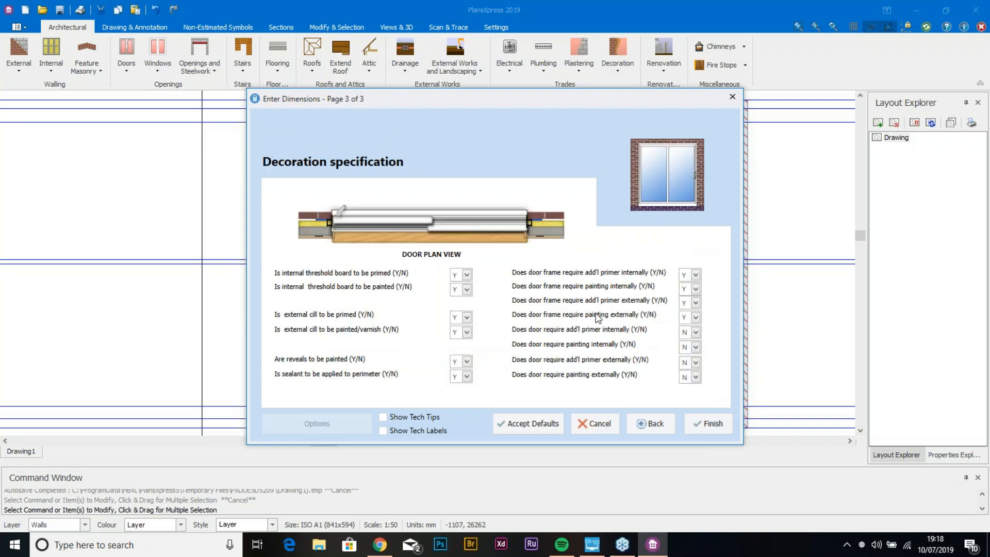
{"action": "left_click", "coordinate": [716, 423]}
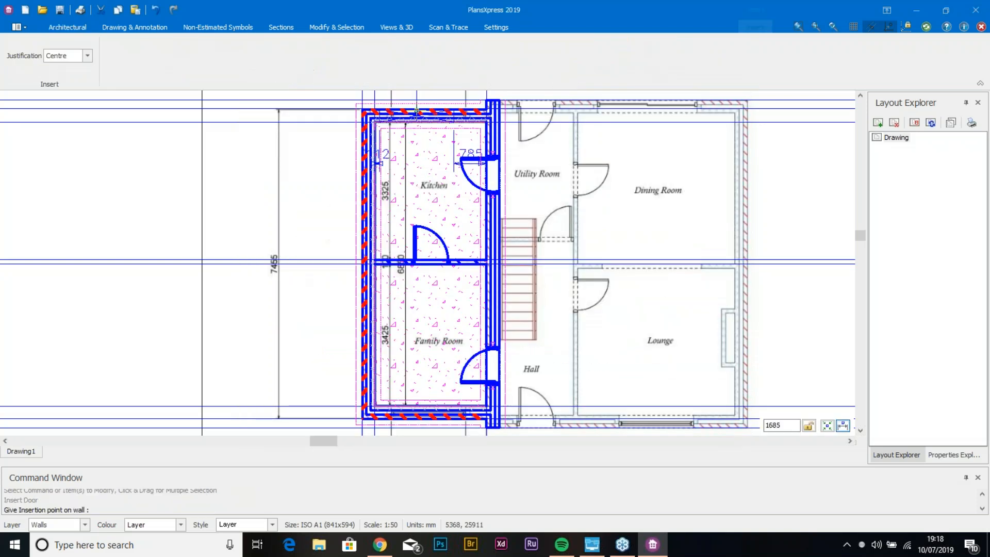
Step: Place the patio door over its traced opening in the kitchen's external wall and set its alignment to match the tracing
{"action": "scroll", "coordinate": [417, 115], "scroll_direction": "up", "scroll_amount": 2}
{"action": "scroll", "coordinate": [417, 115], "scroll_direction": "up", "scroll_amount": 5}
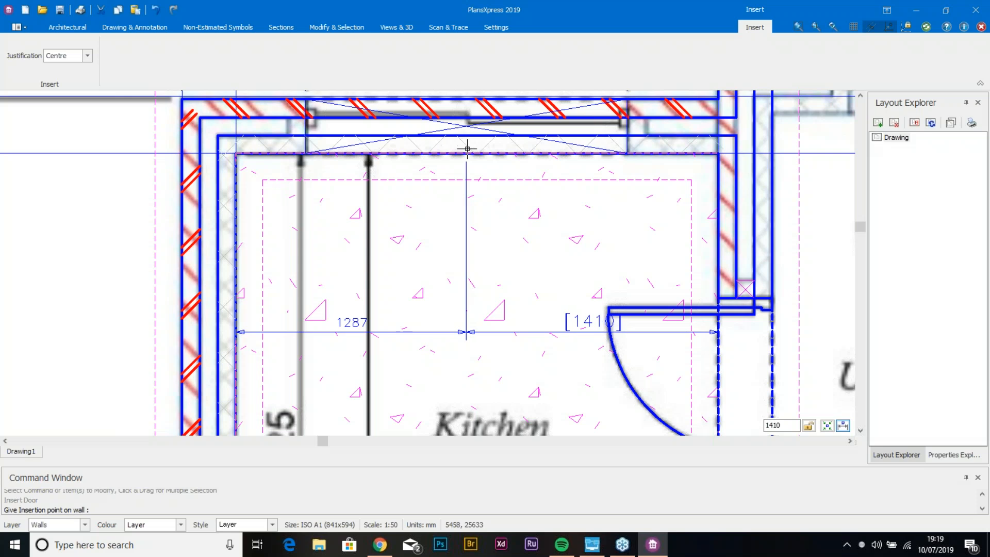
{"action": "left_click", "coordinate": [469, 149]}
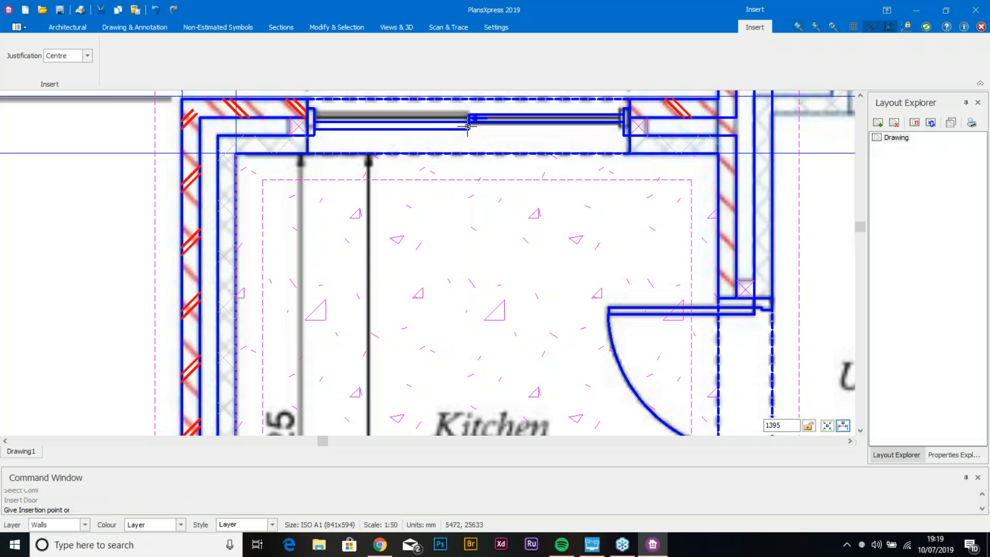
{"action": "left_click", "coordinate": [472, 133]}
{"action": "scroll", "coordinate": [466, 260], "scroll_direction": "down", "scroll_amount": 5}
{"action": "scroll", "coordinate": [466, 334], "scroll_direction": "down", "scroll_amount": 10}
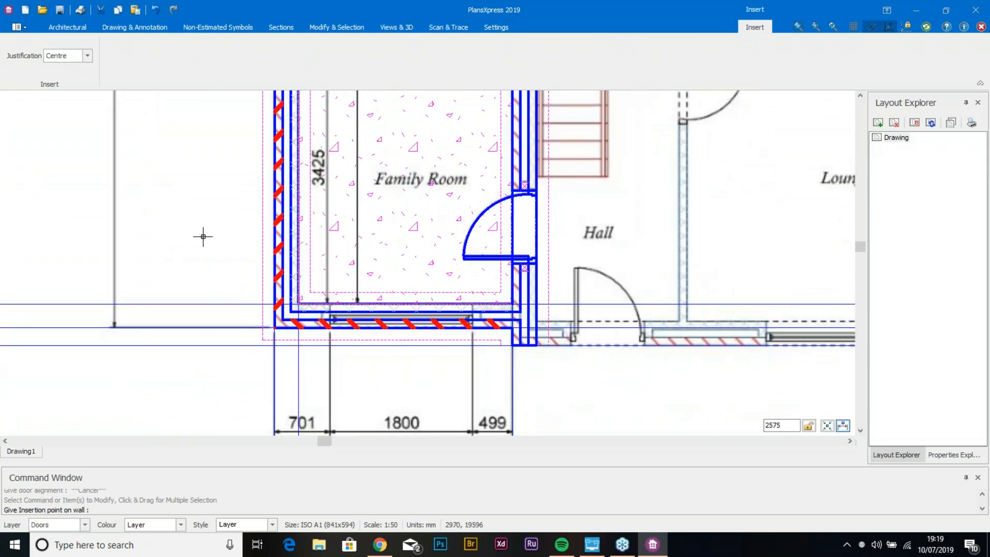
{"action": "key", "text": "Escape"}
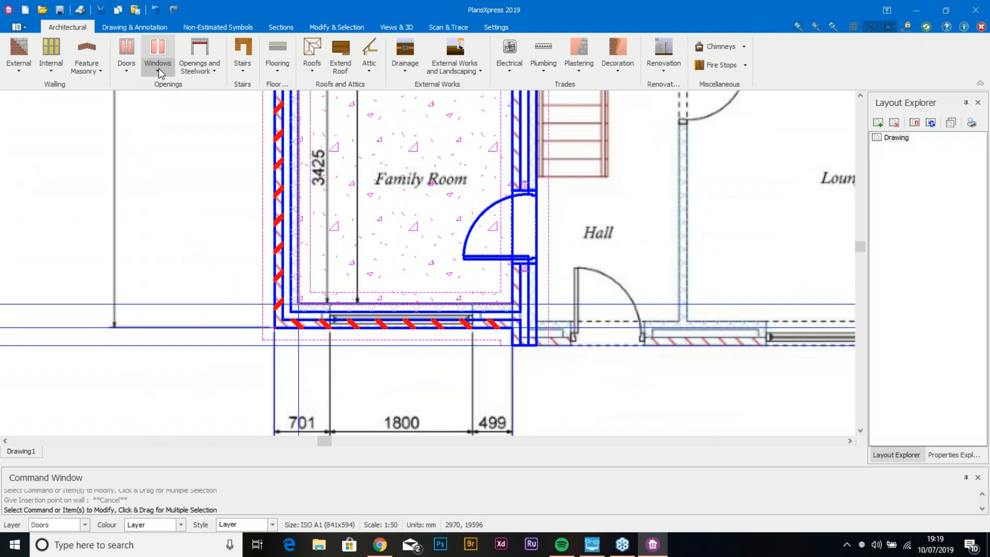
Step: Start a Crystal Direct PVCu window and filter the choices to uValue 1.1 and colour Grey
{"action": "left_click", "coordinate": [161, 74]}
{"action": "mouse_move", "coordinate": [206, 85]}
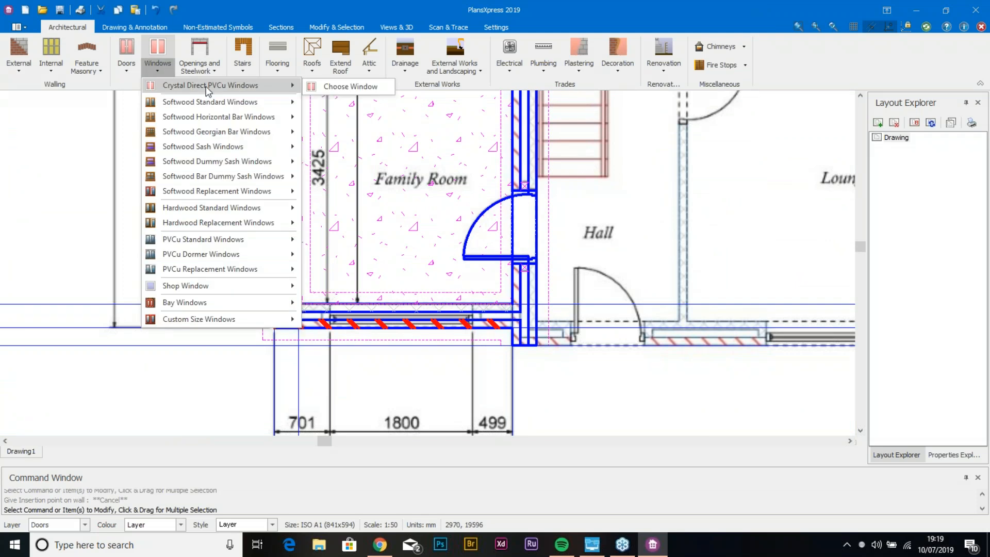
{"action": "left_click", "coordinate": [338, 86]}
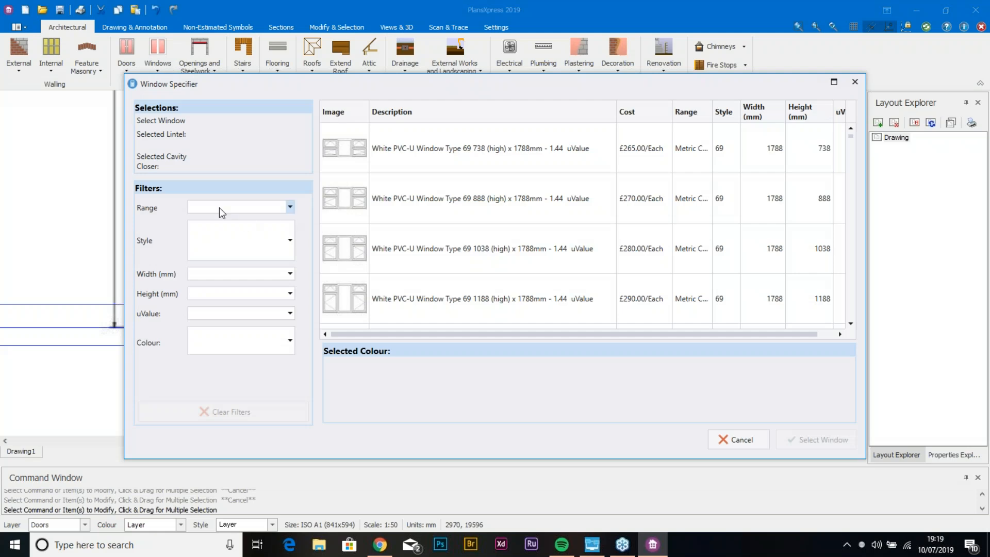
{"action": "left_click", "coordinate": [222, 313]}
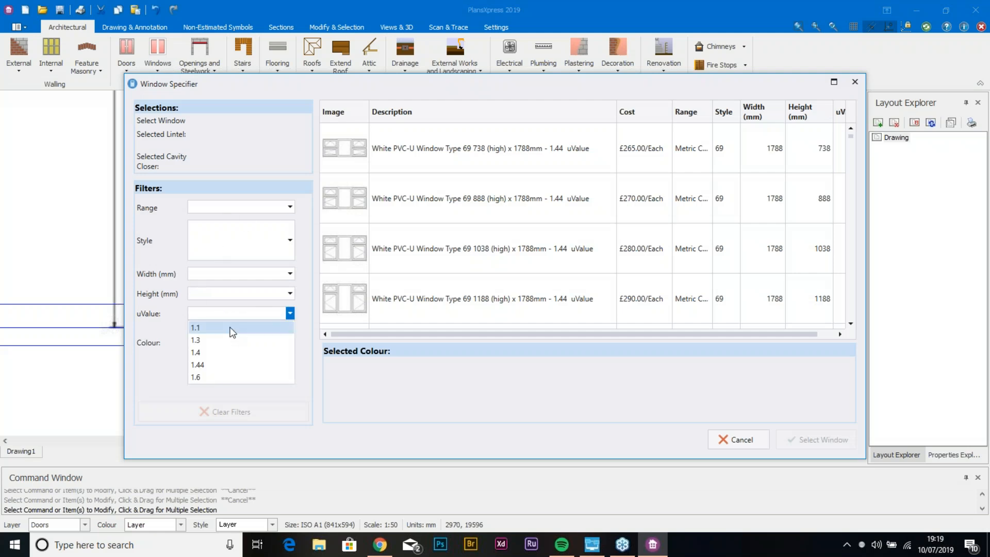
{"action": "left_click", "coordinate": [231, 328]}
{"action": "left_click", "coordinate": [225, 340]}
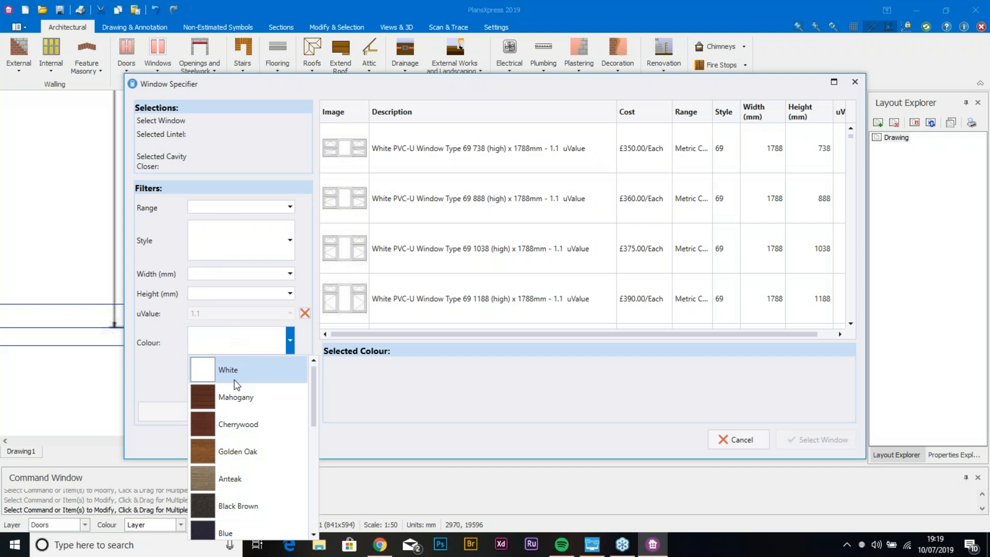
{"action": "scroll", "coordinate": [240, 423], "scroll_direction": "down", "scroll_amount": 4}
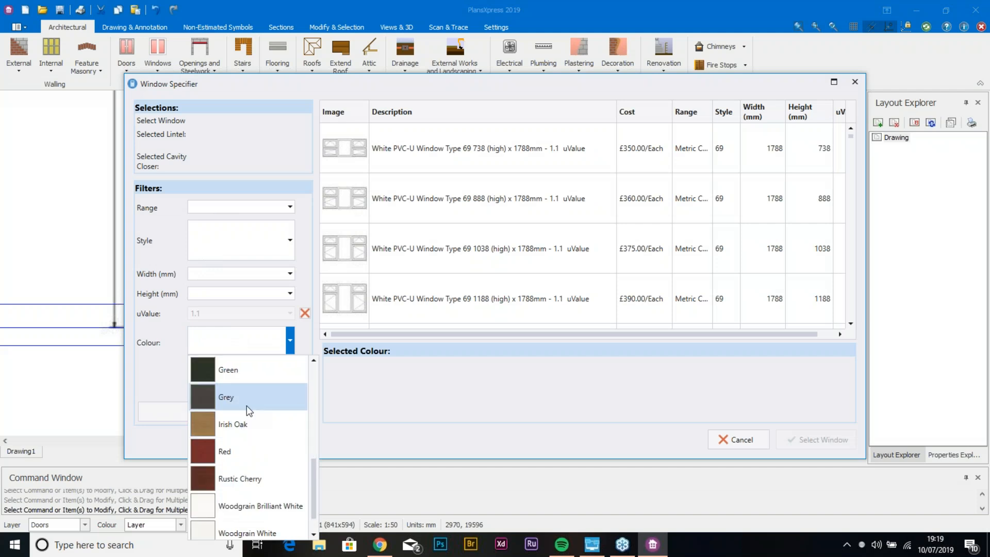
{"action": "left_click", "coordinate": [245, 408]}
Step: Filter the windows to 1788 mm width and 1038 mm height, and choose the Artisan PVC-U Window Type 75
{"action": "left_click", "coordinate": [233, 274]}
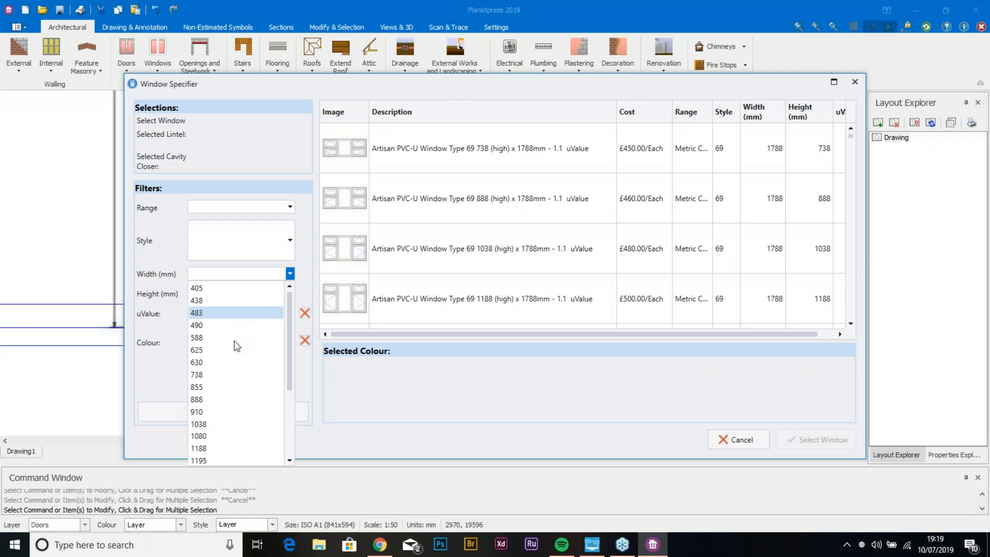
{"action": "scroll", "coordinate": [231, 436], "scroll_direction": "down", "scroll_amount": 3}
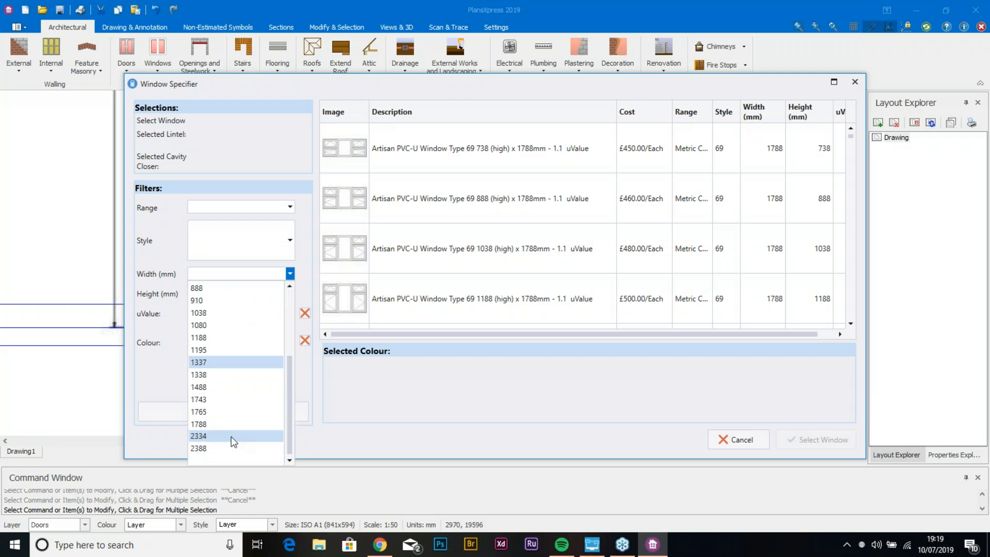
{"action": "left_click", "coordinate": [231, 424]}
{"action": "left_click", "coordinate": [248, 293]}
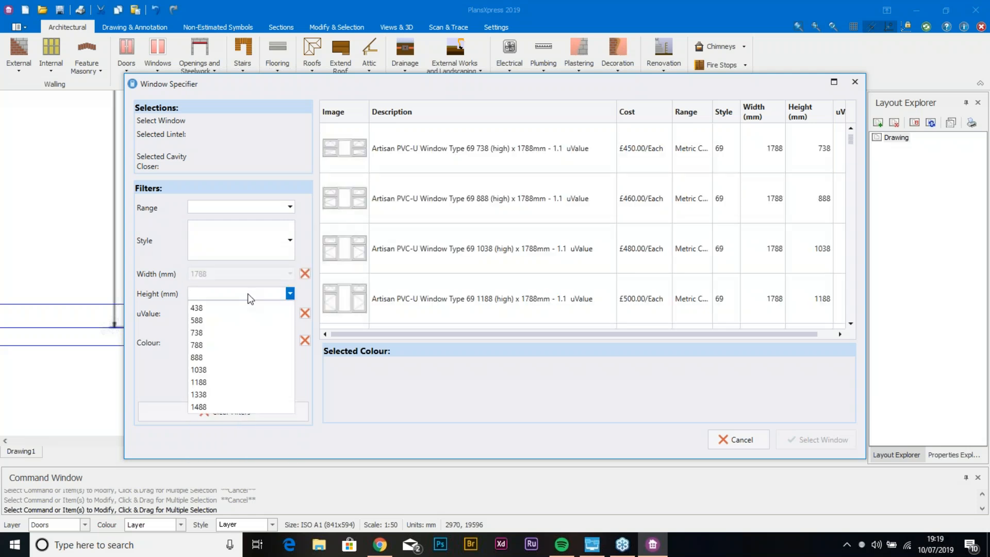
{"action": "left_click", "coordinate": [247, 370]}
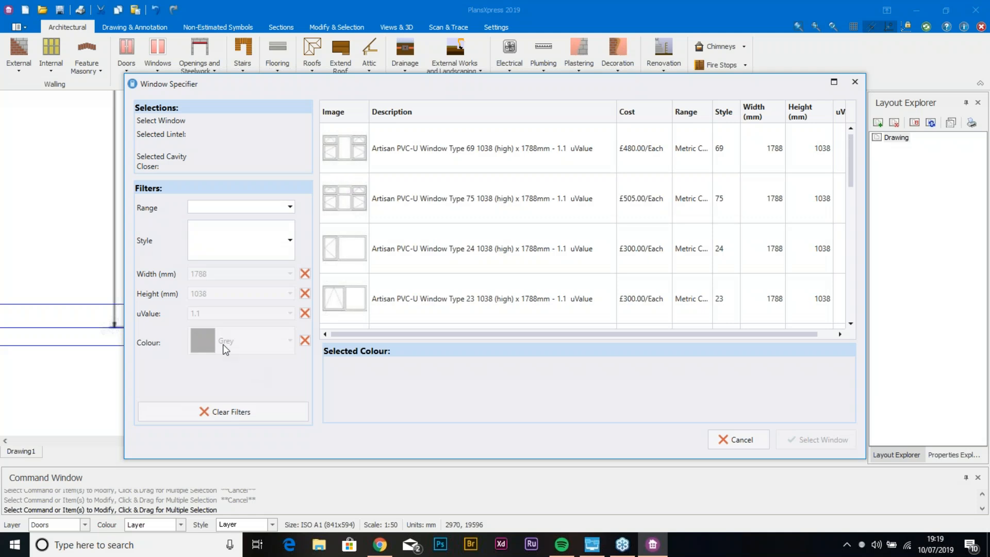
{"action": "left_click", "coordinate": [422, 198]}
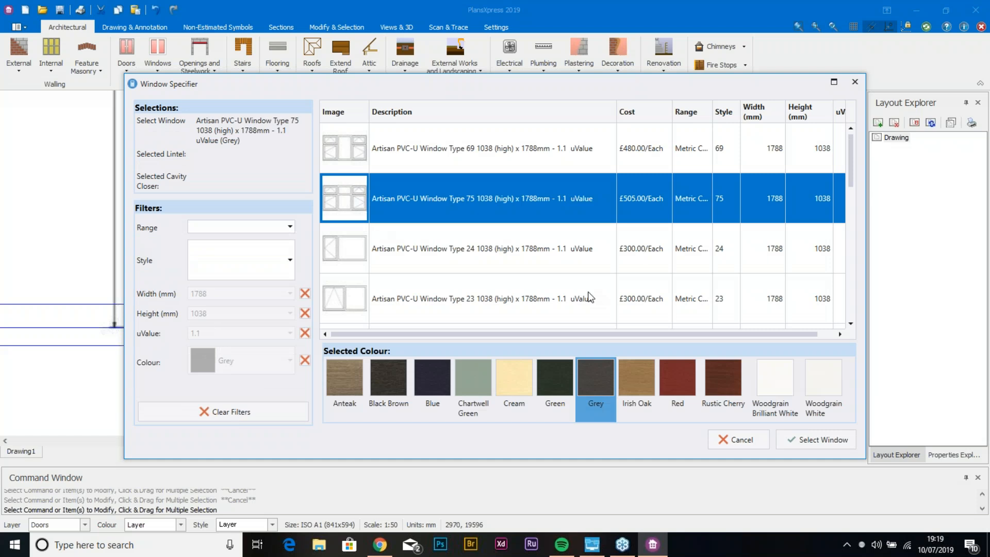
Step: Confirm the window with the Steel Lintel 100 mm Cavity x 2100mm, the cavity closer and the default dimension, plastering and decoration settings
{"action": "left_click", "coordinate": [818, 434]}
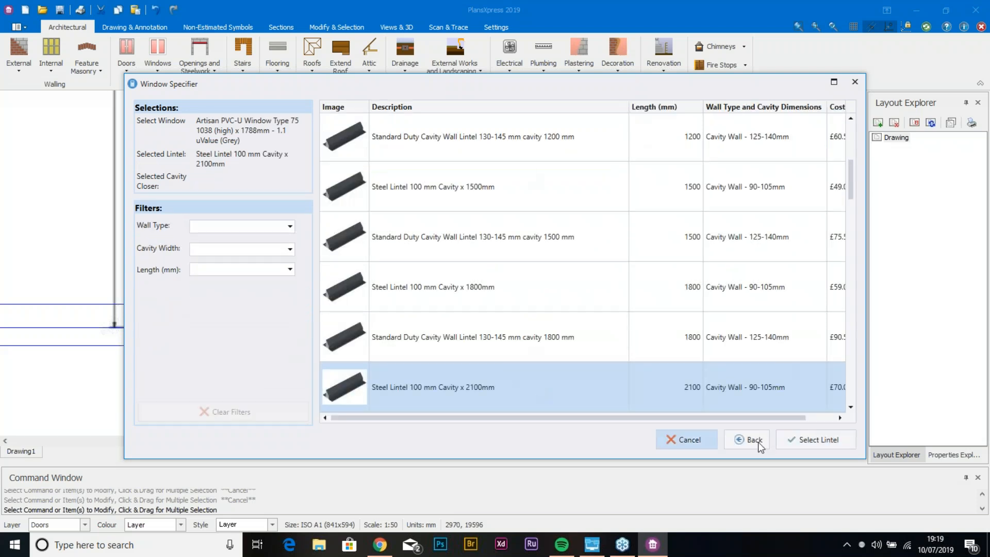
{"action": "left_click", "coordinate": [813, 445]}
{"action": "left_click", "coordinate": [812, 445]}
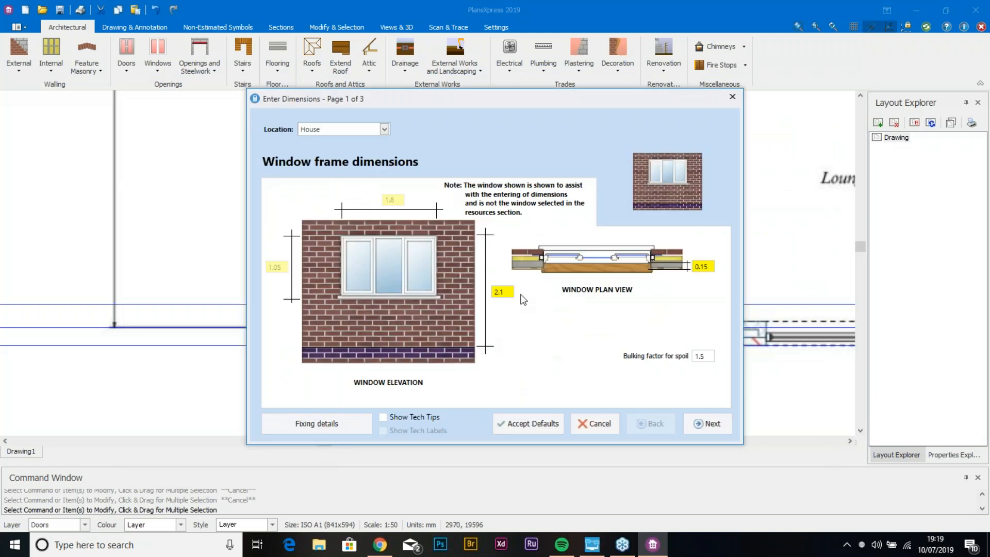
{"action": "left_click", "coordinate": [695, 423]}
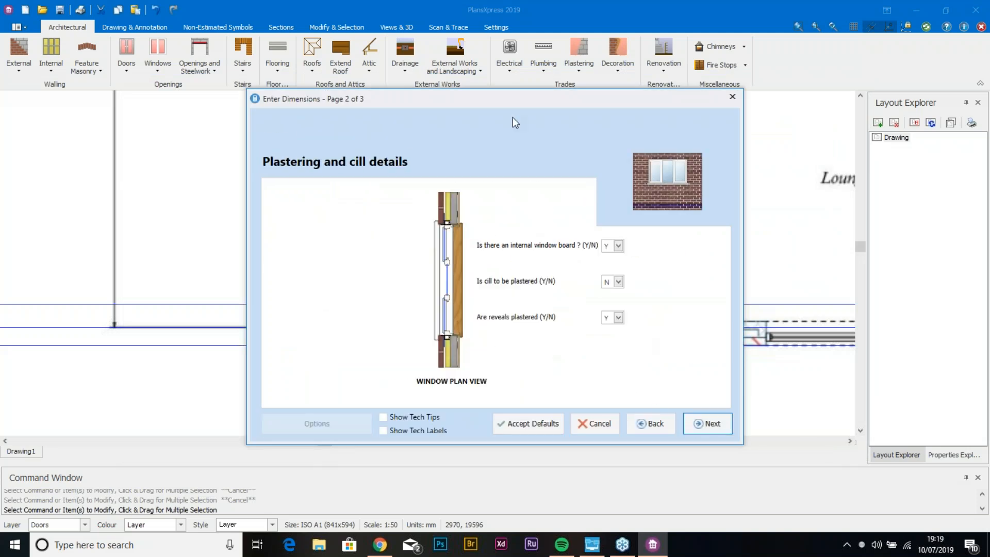
{"action": "left_click", "coordinate": [705, 436]}
{"action": "left_click", "coordinate": [706, 433]}
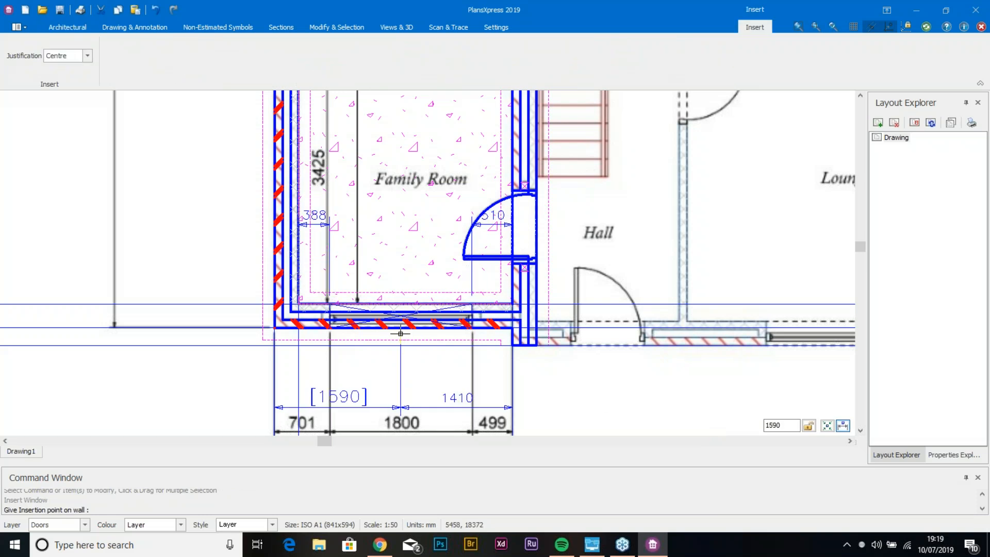
Step: Place the window over the traced 1800 mm opening in the family room's external wall, centred 1590 mm from the extension's outer corner
{"action": "left_click", "coordinate": [400, 334]}
{"action": "scroll", "coordinate": [337, 383], "scroll_direction": "down", "scroll_amount": 2}
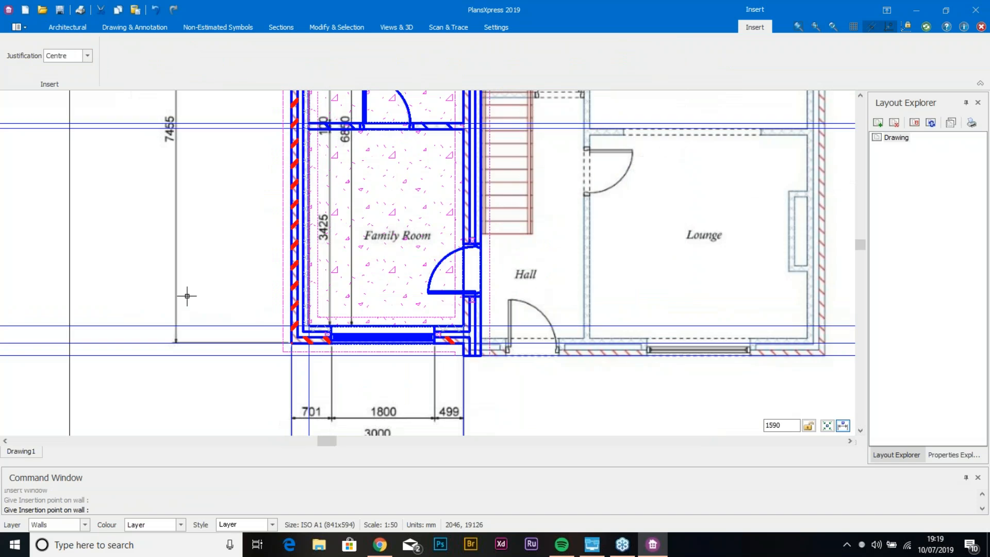
{"action": "left_click_drag", "start_coordinate": [187, 291], "coordinate": [289, 391]}
{"action": "key", "text": "Escape"}
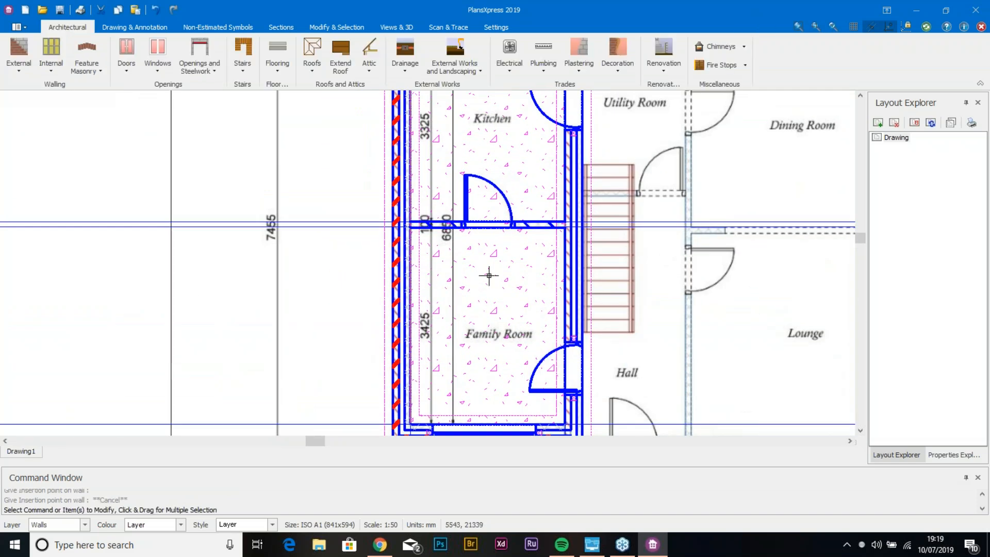
Step: Preview the extension in 3D and inspect the new grey window and patio door from outside and above
{"action": "scroll", "coordinate": [481, 276], "scroll_direction": "down", "scroll_amount": 2}
{"action": "left_click_drag", "start_coordinate": [490, 309], "coordinate": [369, 335]}
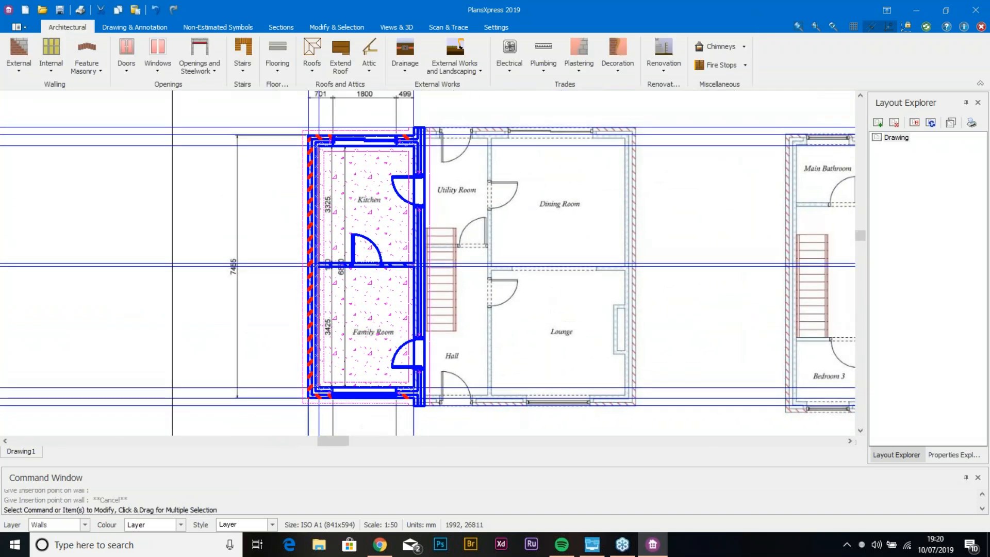
{"action": "left_click", "coordinate": [396, 27]}
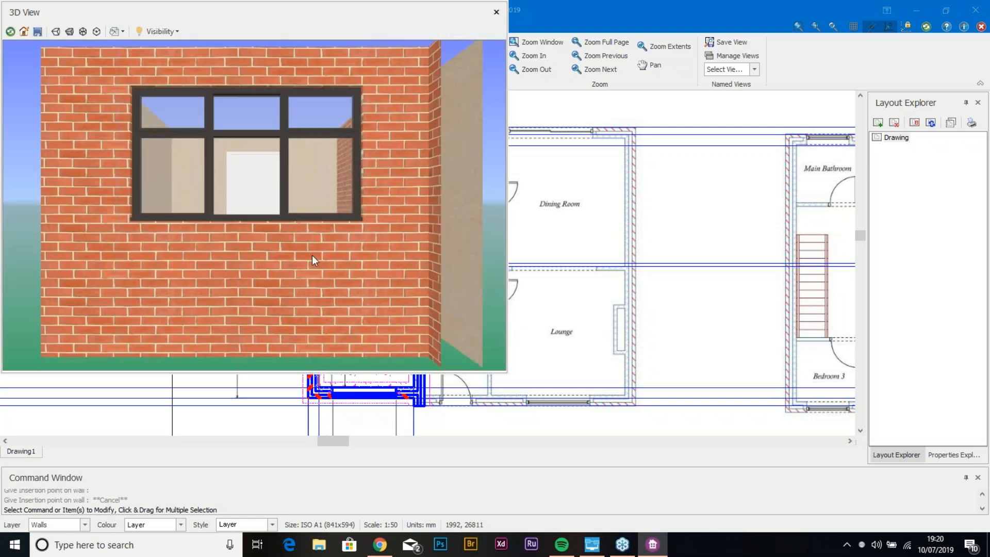
{"action": "left_click_drag", "start_coordinate": [312, 255], "coordinate": [397, 237]}
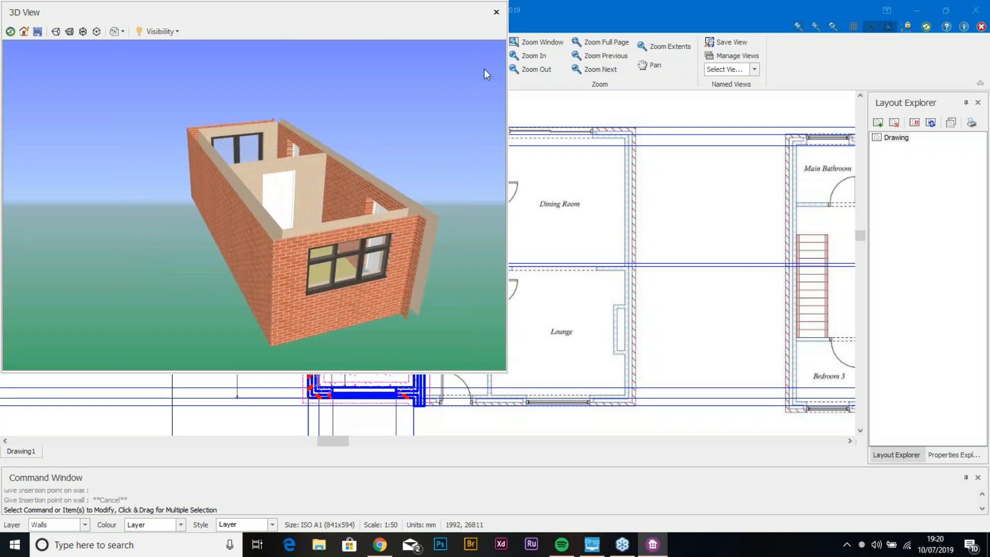
{"action": "left_click", "coordinate": [496, 12]}
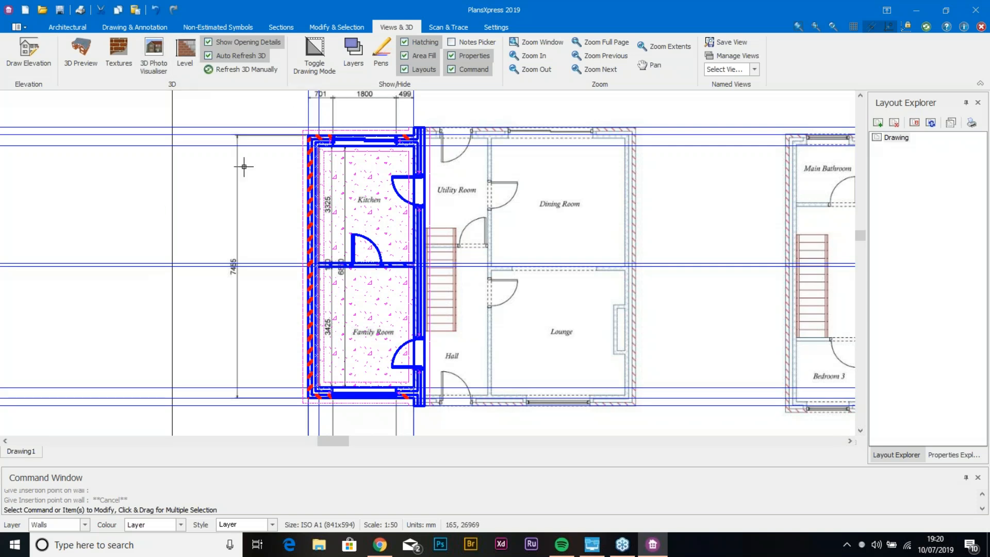
Step: Insert a Double Socket Downstairs symbol on the kitchen's inner wall face beside the patio door, between its jamb and the utility-side corner, pointing into the room
{"action": "left_click", "coordinate": [77, 28]}
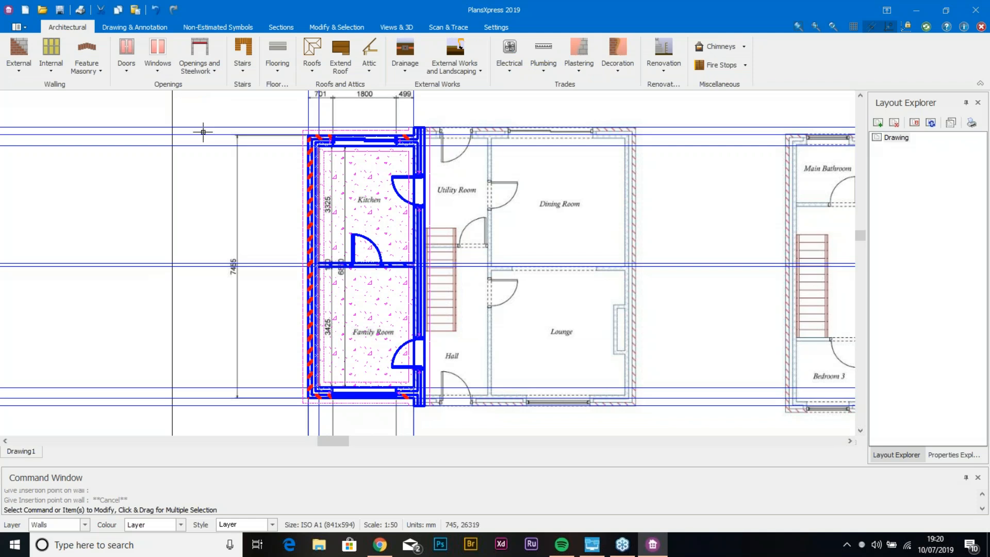
{"action": "left_click", "coordinate": [513, 70]}
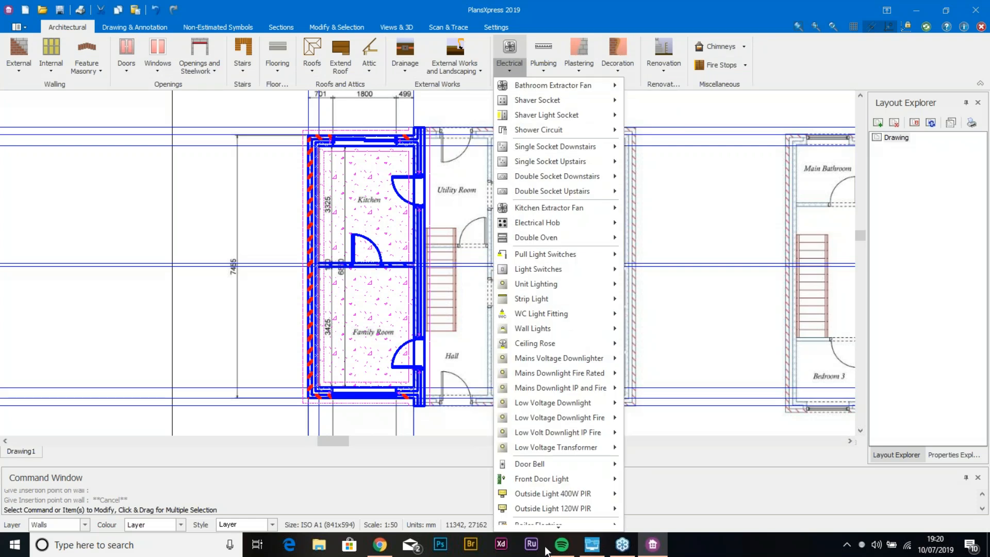
{"action": "scroll", "coordinate": [557, 508], "scroll_direction": "down", "scroll_amount": 1}
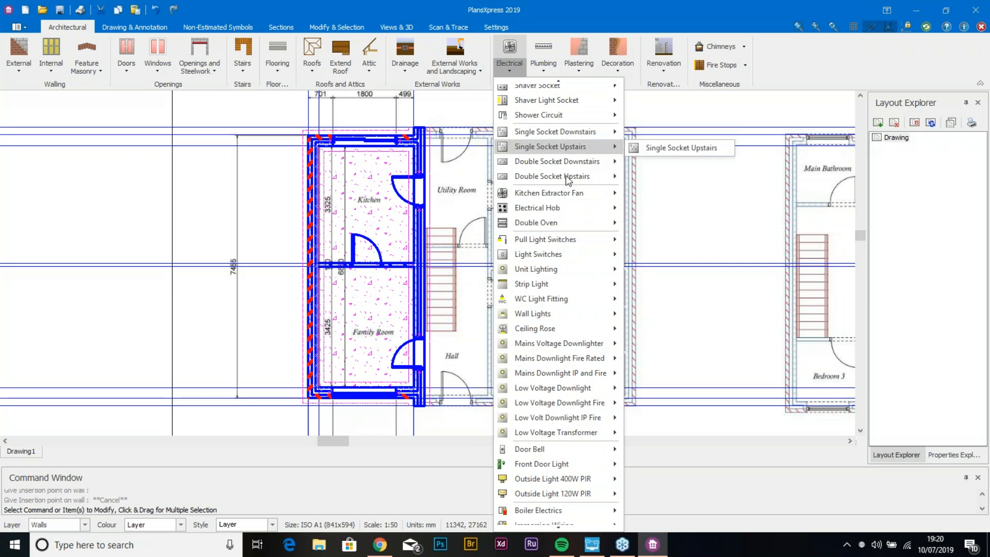
{"action": "mouse_move", "coordinate": [565, 166]}
{"action": "left_click", "coordinate": [639, 165]}
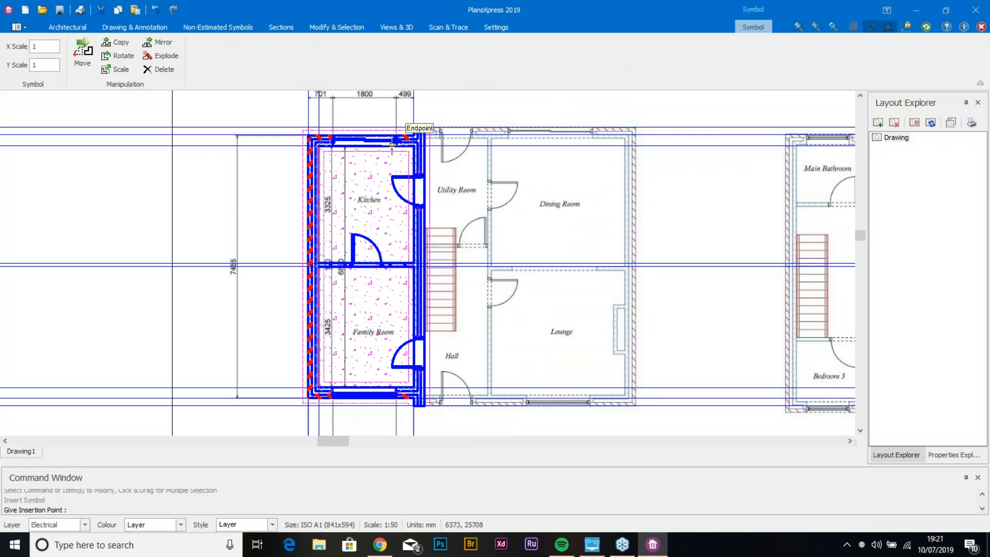
{"action": "scroll", "coordinate": [395, 138], "scroll_direction": "up", "scroll_amount": 3}
{"action": "scroll", "coordinate": [392, 146], "scroll_direction": "up", "scroll_amount": 1}
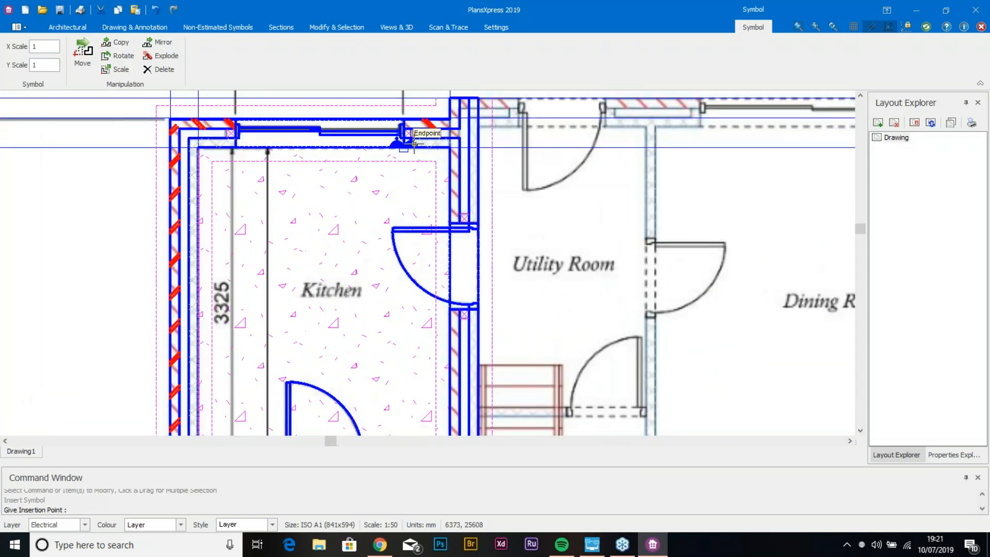
{"action": "left_click", "coordinate": [404, 150]}
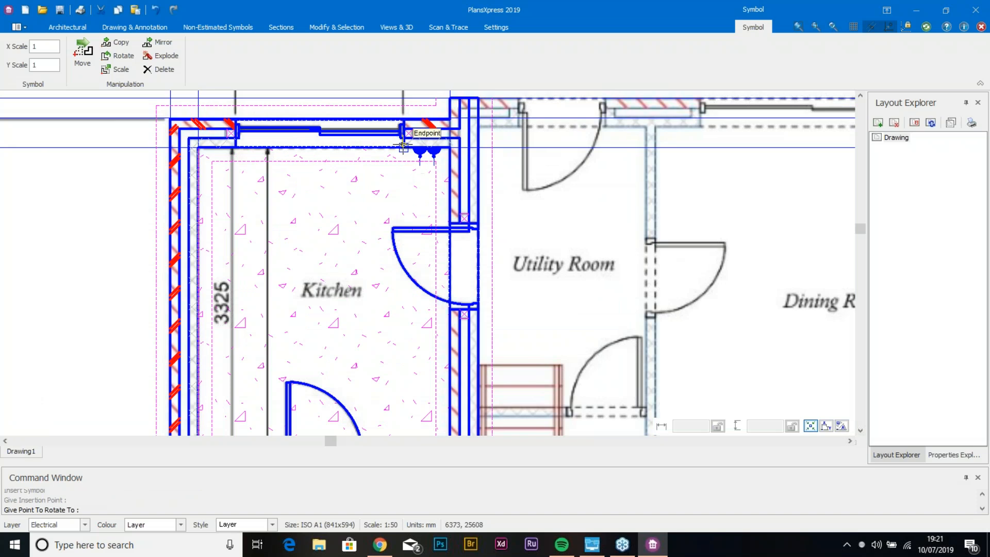
{"action": "left_click", "coordinate": [289, 318]}
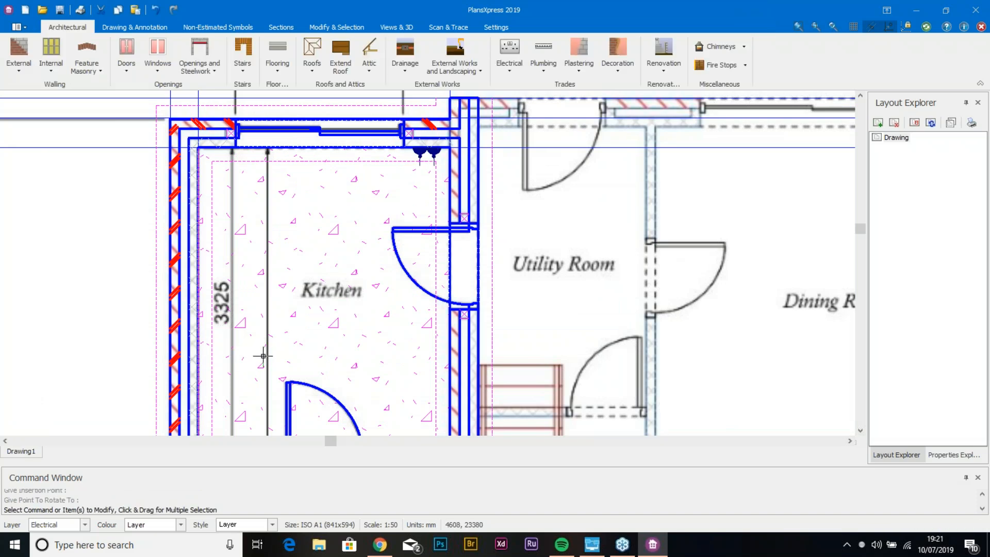
Step: Insert two Double Socket Downstairs symbols on the long external wall's inner face, one on each side of the kitchen/family room partition, pointing into the rooms
{"action": "key", "text": "Return"}
{"action": "left_click_drag", "start_coordinate": [275, 349], "coordinate": [347, 254]}
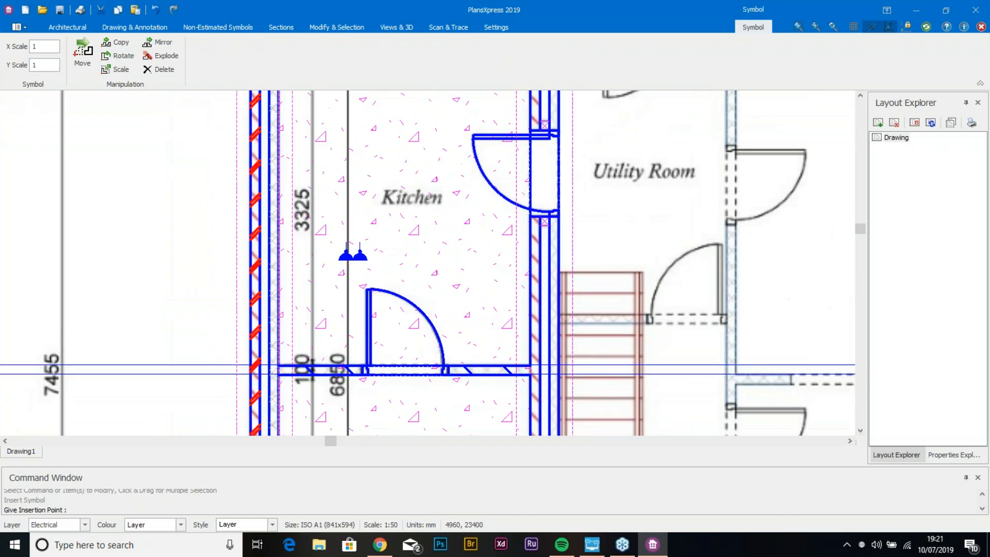
{"action": "left_click", "coordinate": [281, 318]}
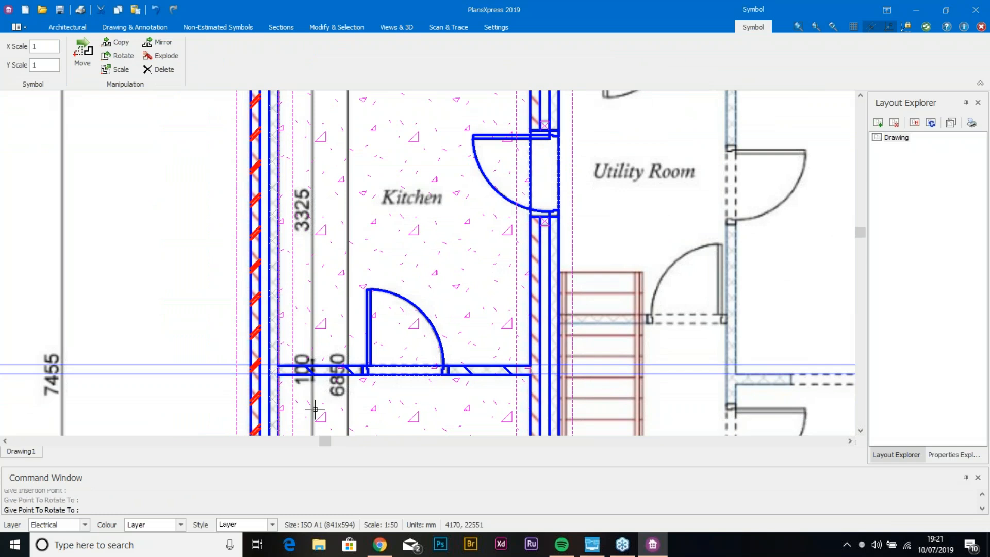
{"action": "left_click", "coordinate": [295, 321]}
{"action": "left_click_drag", "start_coordinate": [274, 404], "coordinate": [351, 298]}
{"action": "key", "text": "Return"}
{"action": "left_click", "coordinate": [360, 319]}
{"action": "left_click", "coordinate": [356, 337]}
Step: Insert another double socket on the family room's window wall, between the window and the extension's outer corner, pointing into the room
{"action": "left_click_drag", "start_coordinate": [528, 394], "coordinate": [507, 251]}
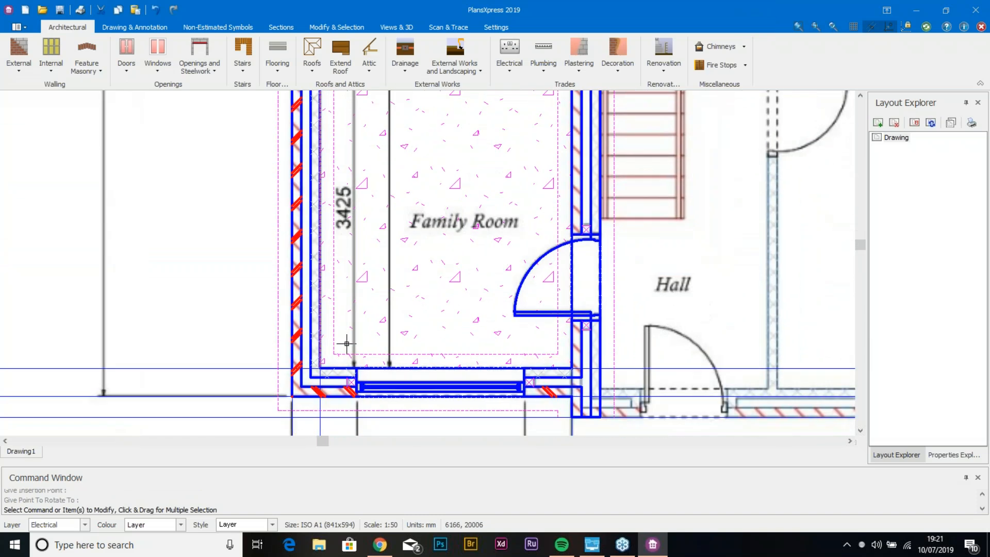
{"action": "key", "text": "Return"}
{"action": "left_click", "coordinate": [339, 366]}
{"action": "left_click", "coordinate": [340, 366]}
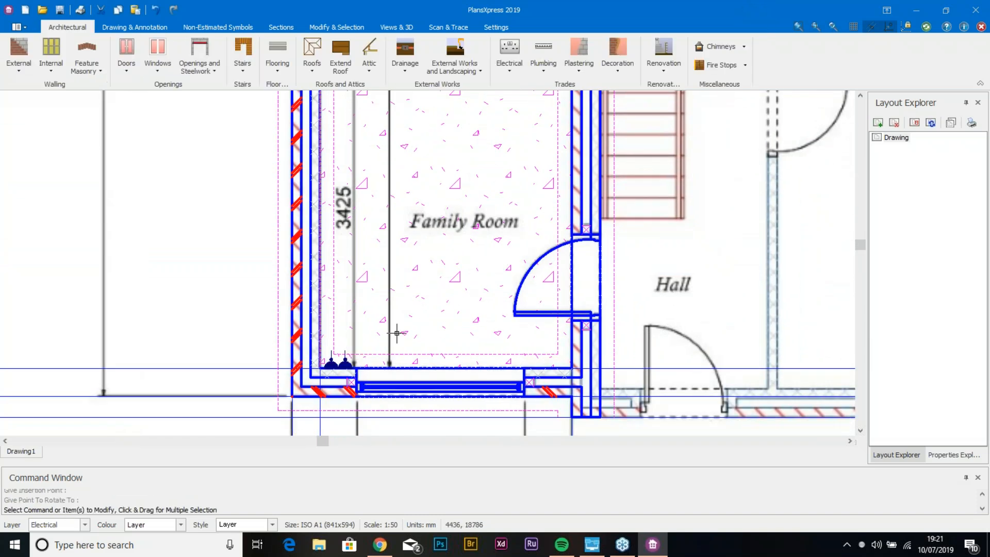
Step: Insert a Light Switches symbol on the family room's inner wall face, between the hall door and the window wall, angled into the room
{"action": "left_click", "coordinate": [507, 73]}
{"action": "mouse_move", "coordinate": [563, 269]}
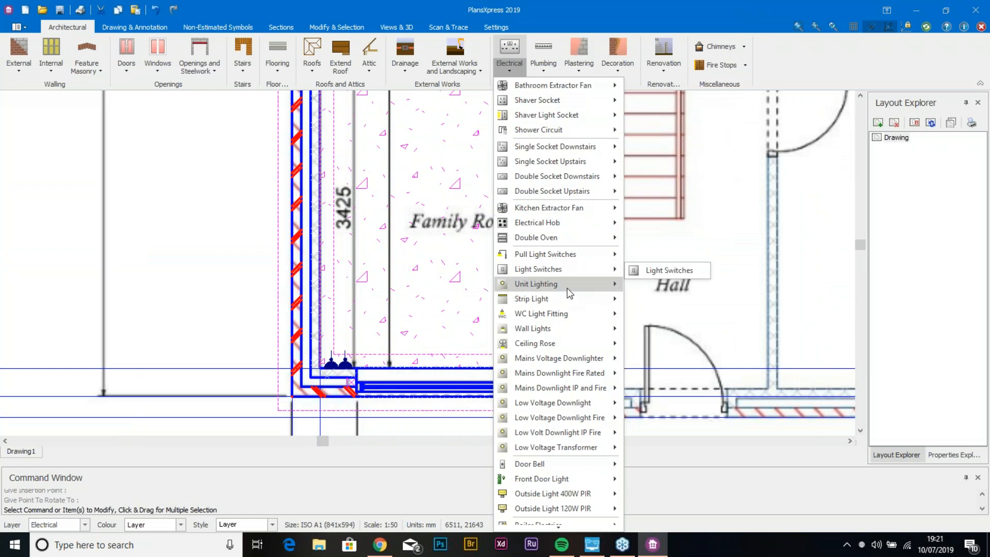
{"action": "left_click", "coordinate": [645, 271]}
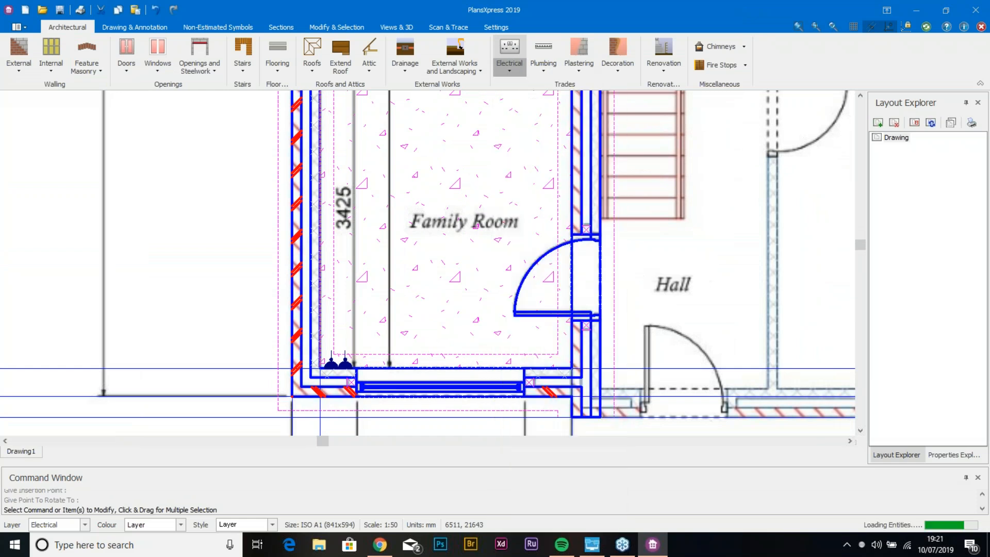
{"action": "left_click", "coordinate": [571, 339]}
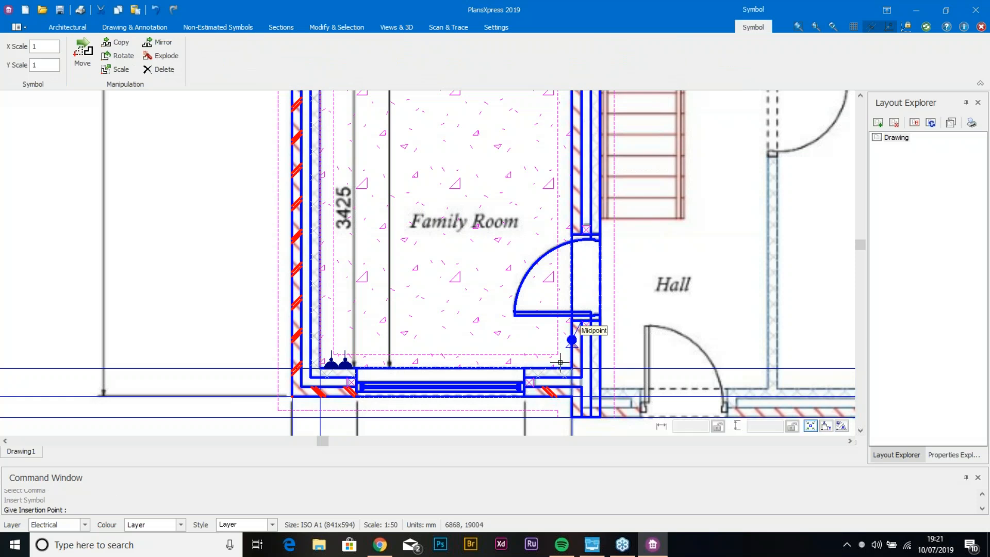
{"action": "left_click", "coordinate": [574, 329]}
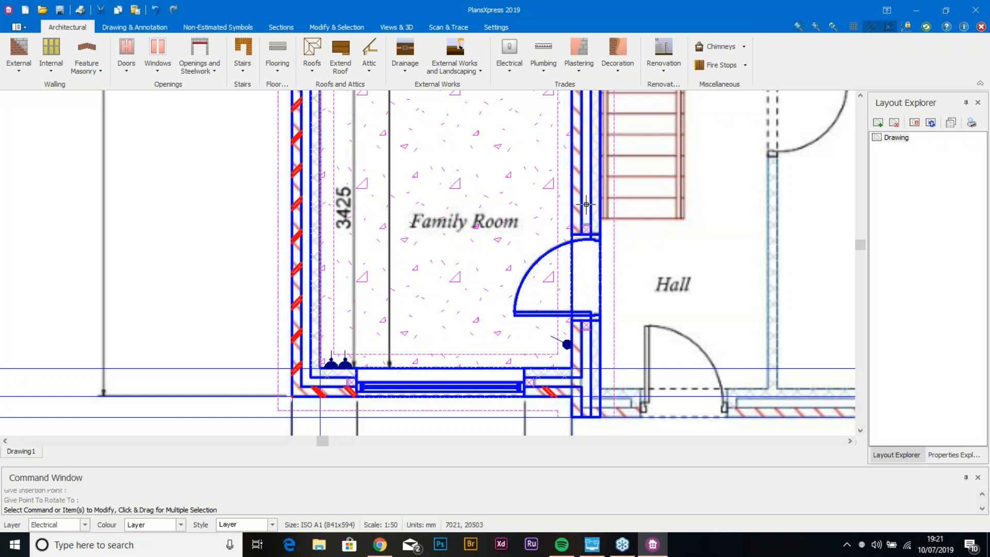
Step: Insert another light switch in the kitchen beside the opening side of the utility room door, angled into the room
{"action": "scroll", "coordinate": [586, 205], "scroll_direction": "up", "scroll_amount": 5}
{"action": "scroll", "coordinate": [530, 221], "scroll_direction": "up", "scroll_amount": 3}
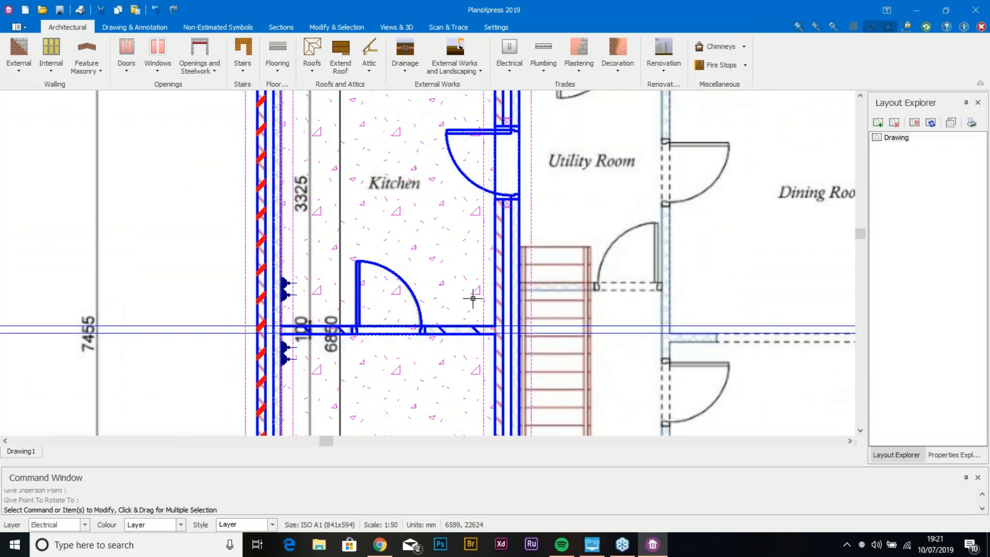
{"action": "left_click", "coordinate": [499, 199]}
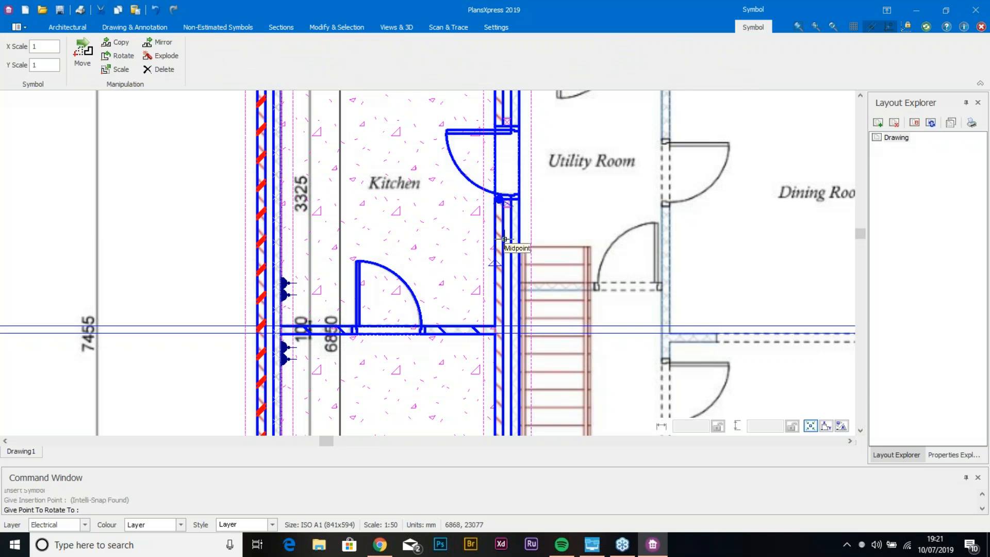
{"action": "left_click", "coordinate": [490, 171]}
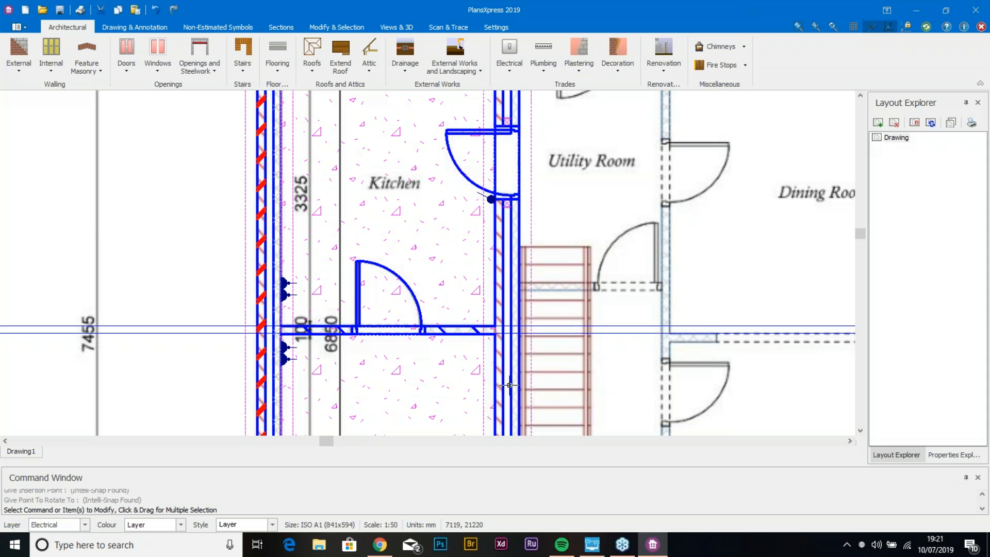
Step: Start a 30 degree cut roof for the Main Roof, show tech tips, and accept 30-degree pitches, 1.00 m barn hip gable height and 0.125 m thickness
{"action": "scroll", "coordinate": [483, 321], "scroll_direction": "down", "scroll_amount": 2}
{"action": "left_click_drag", "start_coordinate": [471, 288], "coordinate": [513, 138]}
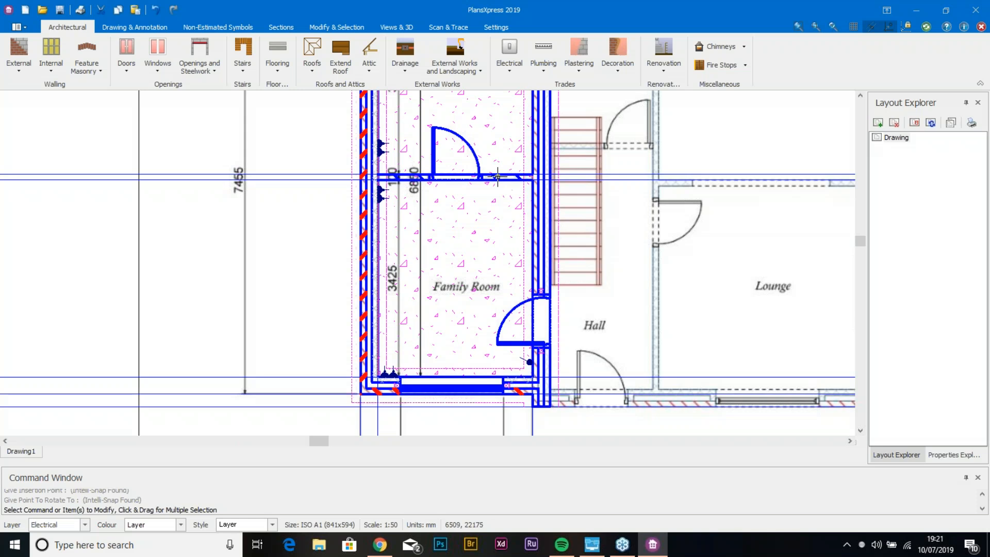
{"action": "left_click", "coordinate": [314, 69]}
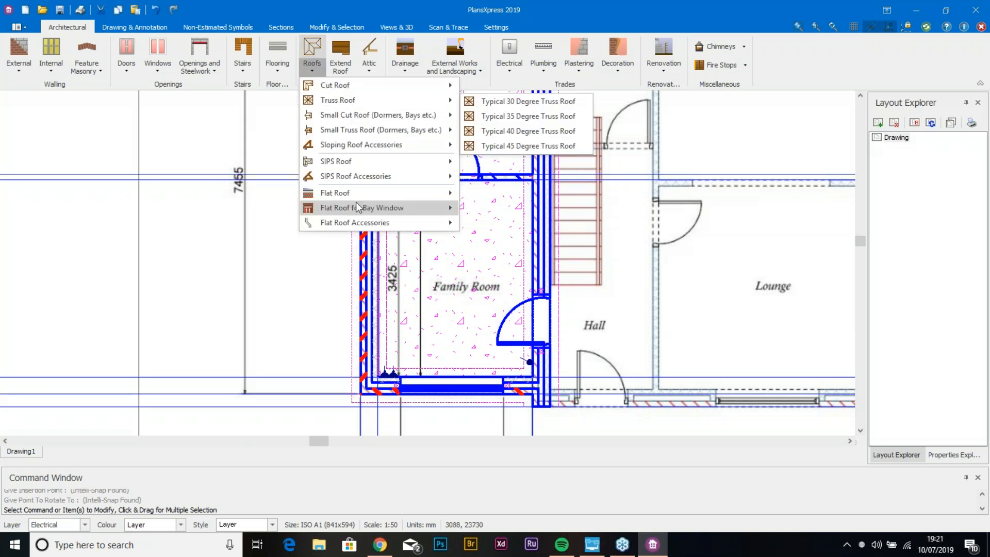
{"action": "mouse_move", "coordinate": [361, 197]}
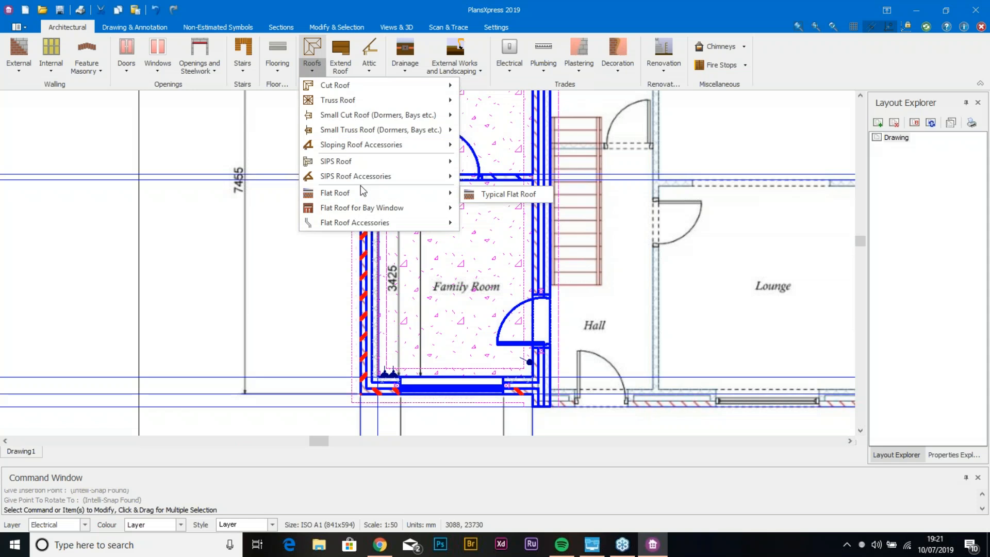
{"action": "mouse_move", "coordinate": [399, 84]}
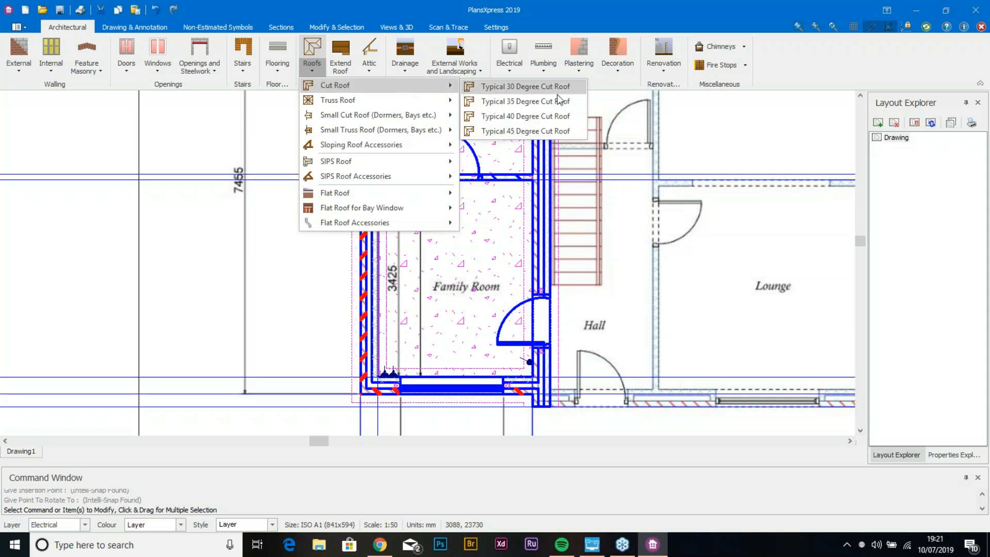
{"action": "key", "text": "Escape"}
{"action": "key", "text": "Escape"}
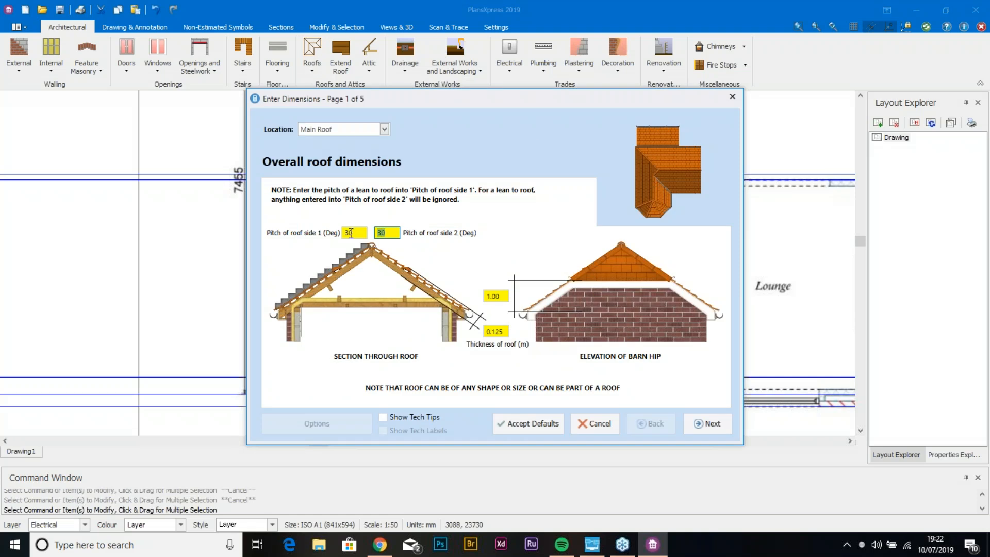
{"action": "left_click", "coordinate": [363, 233]}
{"action": "left_click", "coordinate": [404, 418]}
{"action": "left_click", "coordinate": [503, 300]}
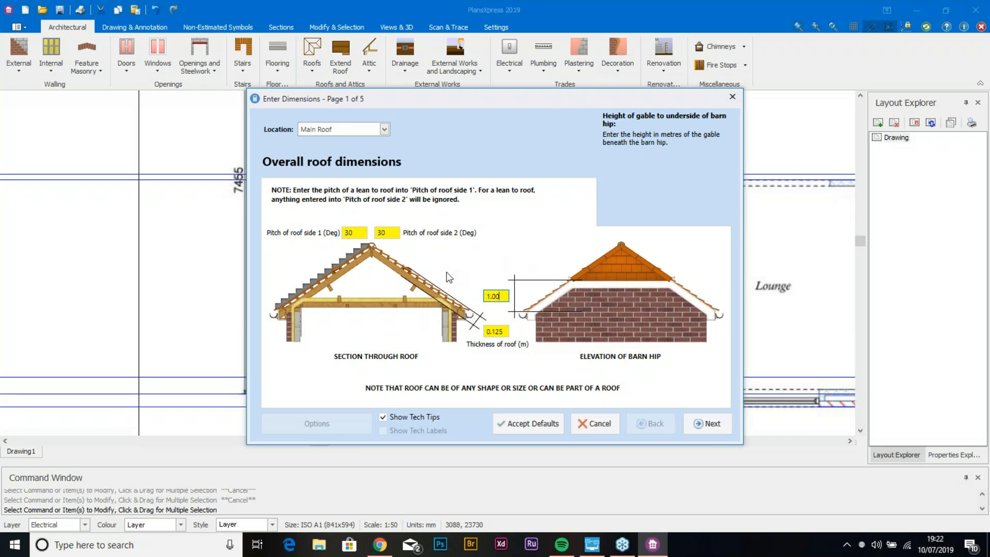
{"action": "left_click", "coordinate": [501, 331]}
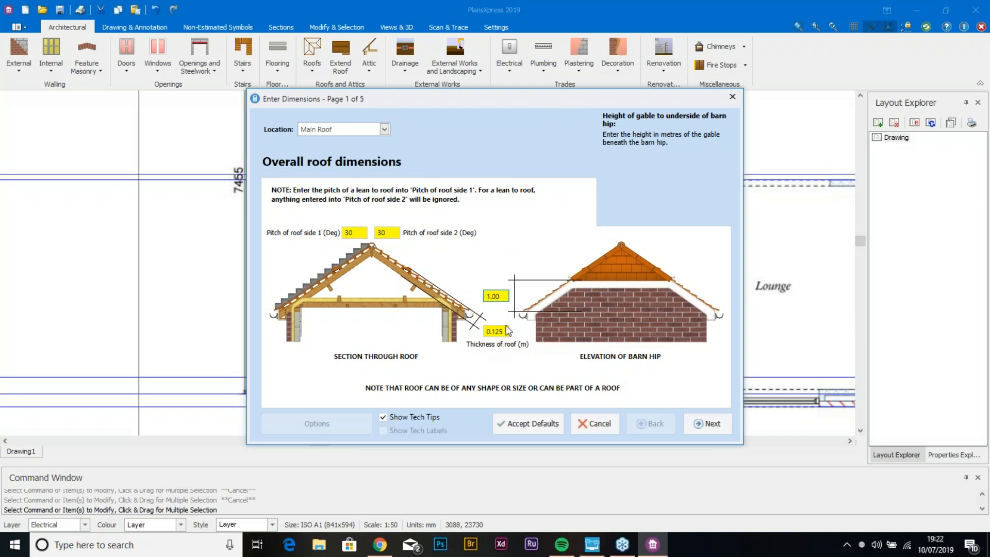
{"action": "left_click", "coordinate": [707, 425]}
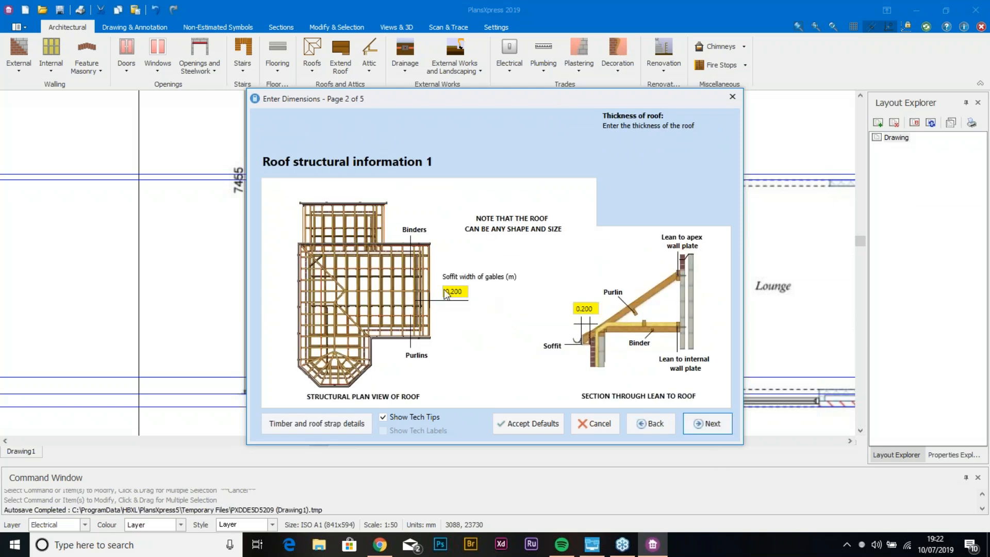
Step: Review the timber and roof strap details, including noggings and gable straps, and accept the first structural page with 0.200 m soffit widths
{"action": "left_click", "coordinate": [313, 421]}
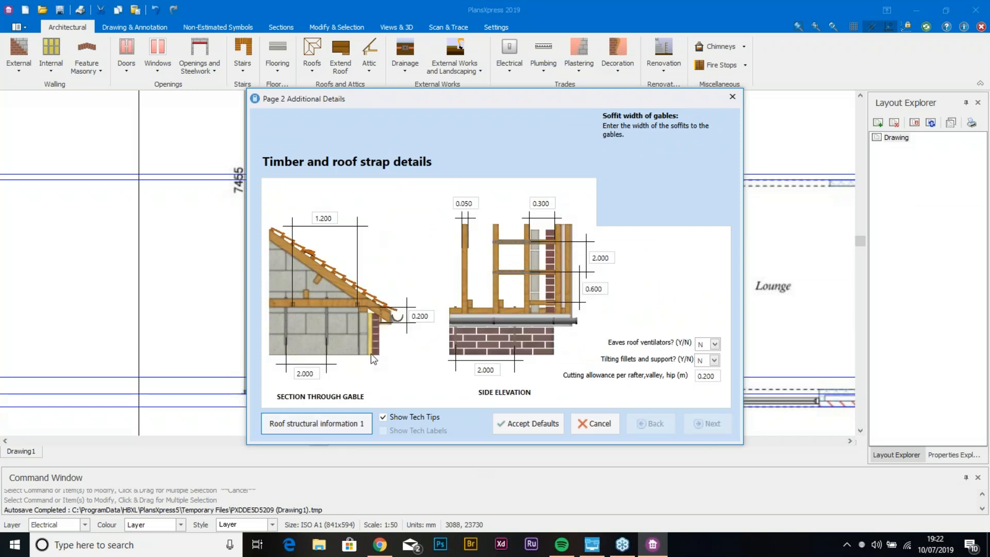
{"action": "left_click", "coordinate": [548, 203]}
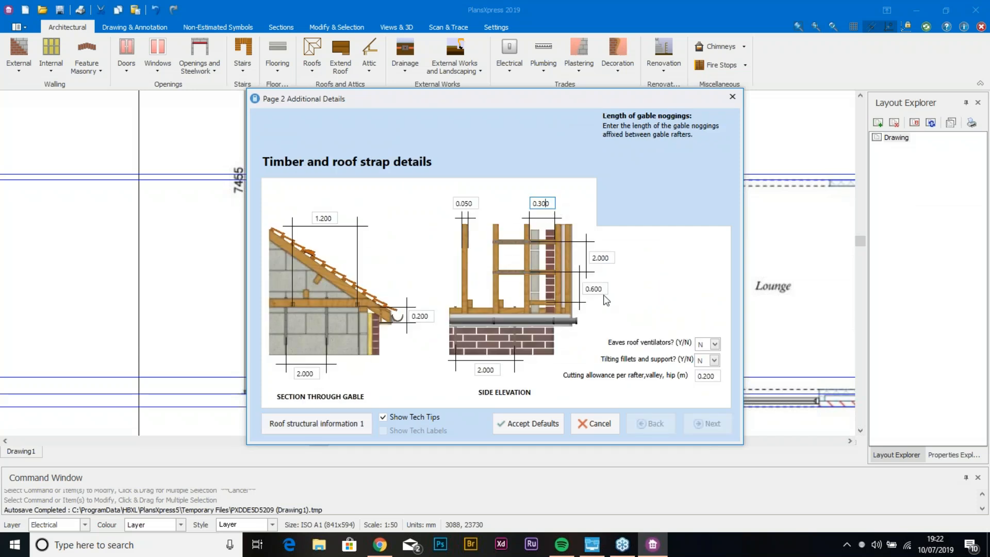
{"action": "left_click", "coordinate": [298, 373]}
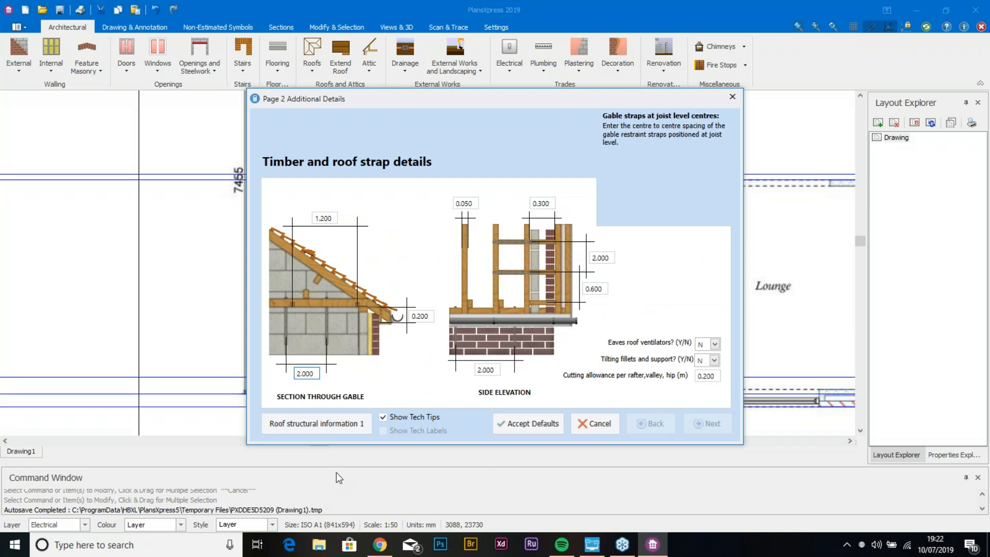
{"action": "left_click", "coordinate": [317, 424]}
{"action": "left_click", "coordinate": [707, 426]}
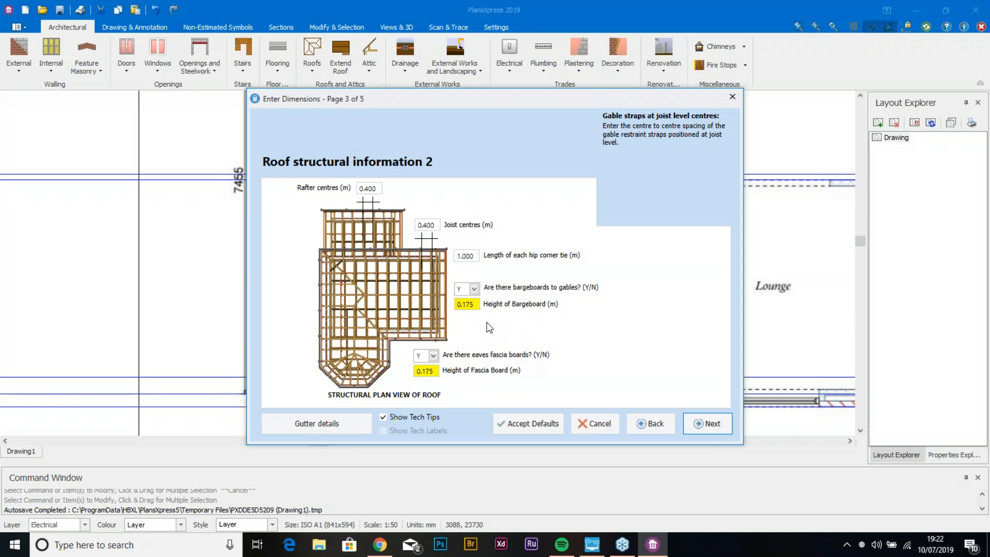
Step: Review the gutter details and accept the second structural page with 0.400 m rafter and joist centres and 0.175 m bargeboards and fascias
{"action": "left_click", "coordinate": [335, 423]}
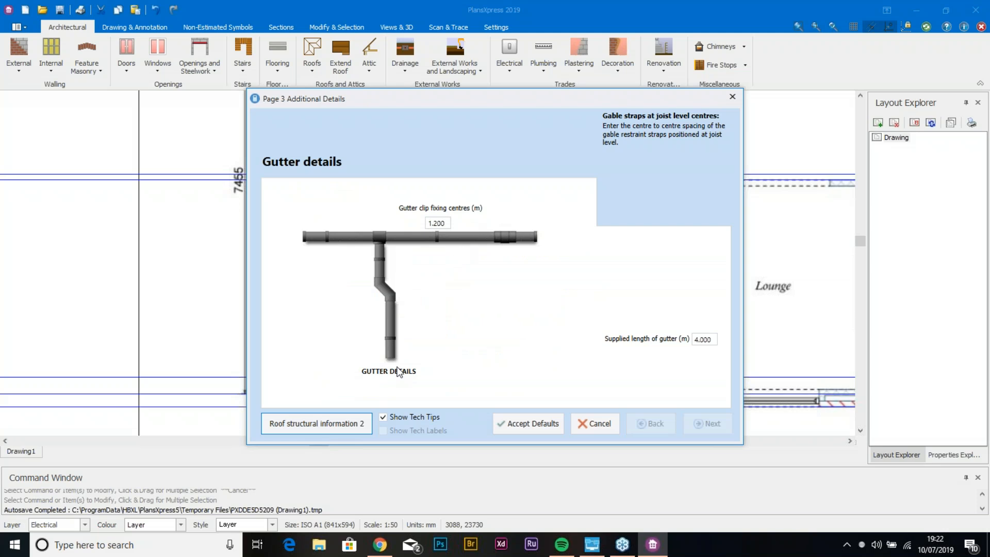
{"action": "left_click", "coordinate": [335, 426]}
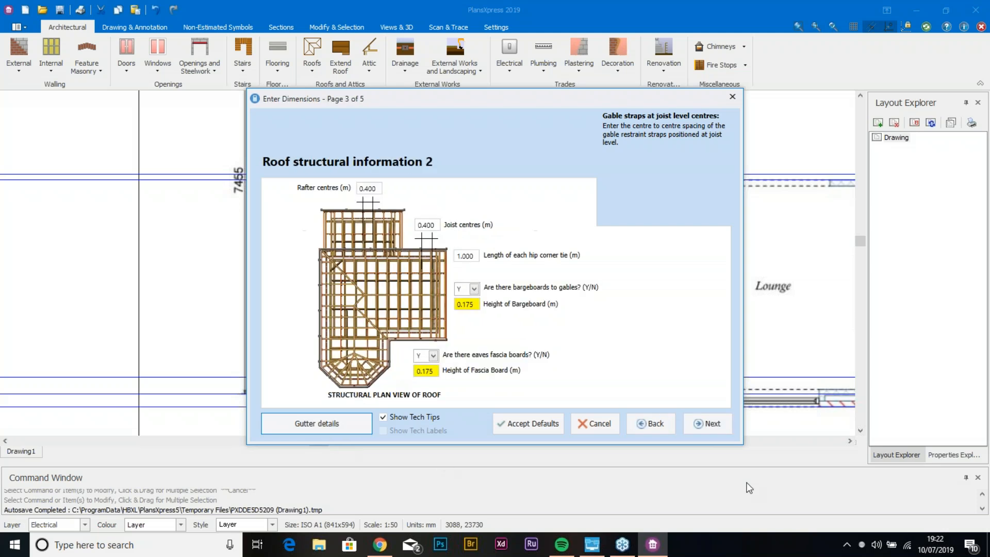
{"action": "left_click", "coordinate": [707, 424]}
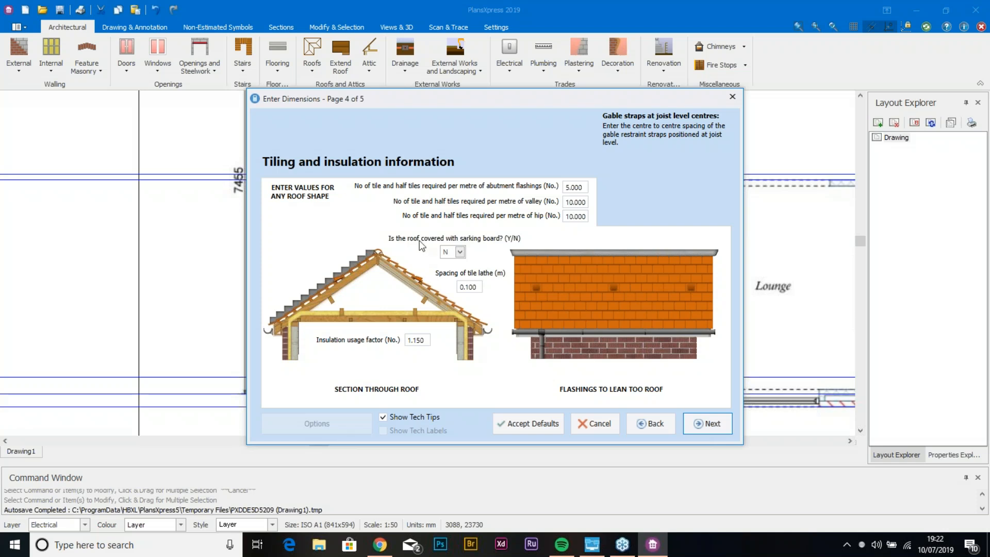
Step: Leave the sarking board option at N and finish the roof dimensions with the default tiling, insulation and finishes settings
{"action": "left_click", "coordinate": [459, 252]}
{"action": "left_click", "coordinate": [450, 264]}
{"action": "left_click", "coordinate": [459, 251]}
{"action": "left_click", "coordinate": [449, 278]}
{"action": "left_click", "coordinate": [705, 423]}
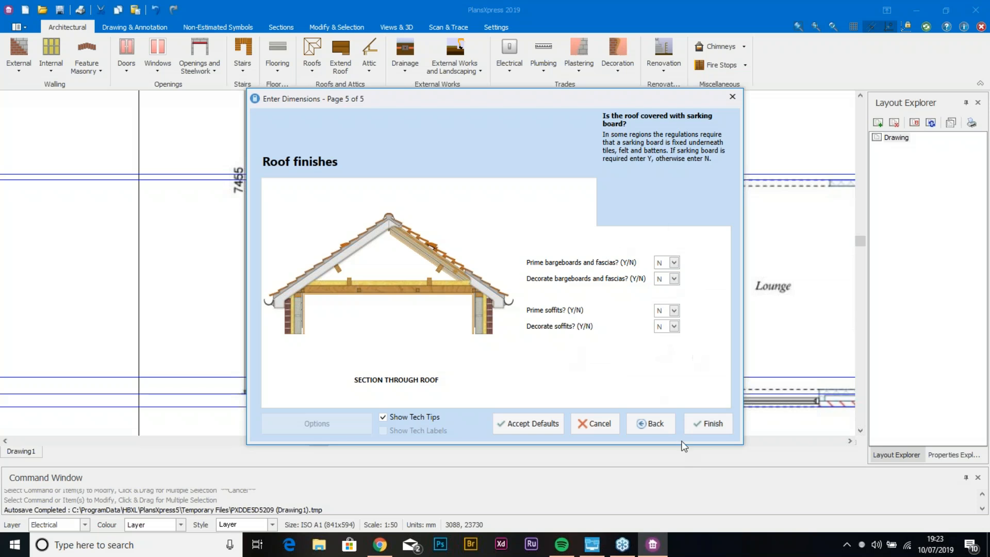
{"action": "left_click", "coordinate": [716, 431]}
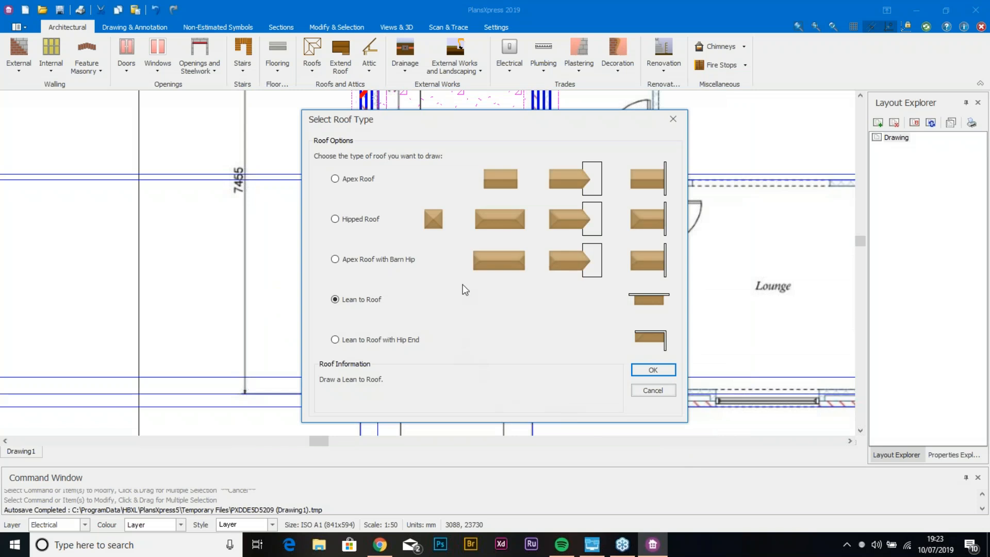
Step: Choose Lean to Roof as the roof type and confirm it
{"action": "left_click", "coordinate": [369, 259]}
{"action": "left_click", "coordinate": [369, 300]}
{"action": "key", "text": "Return"}
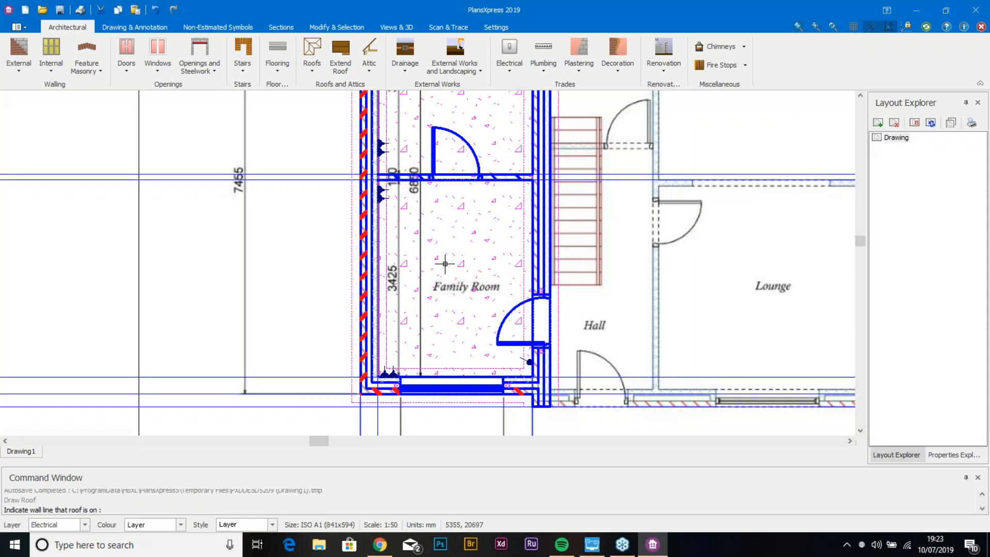
Step: Place the lean-to roof over the whole extension using its long external wall line and outer corners, and opt to consider ceilings, purlins, binders and rain water pipes
{"action": "scroll", "coordinate": [444, 280], "scroll_direction": "down", "scroll_amount": 2}
{"action": "scroll", "coordinate": [454, 258], "scroll_direction": "down", "scroll_amount": 2}
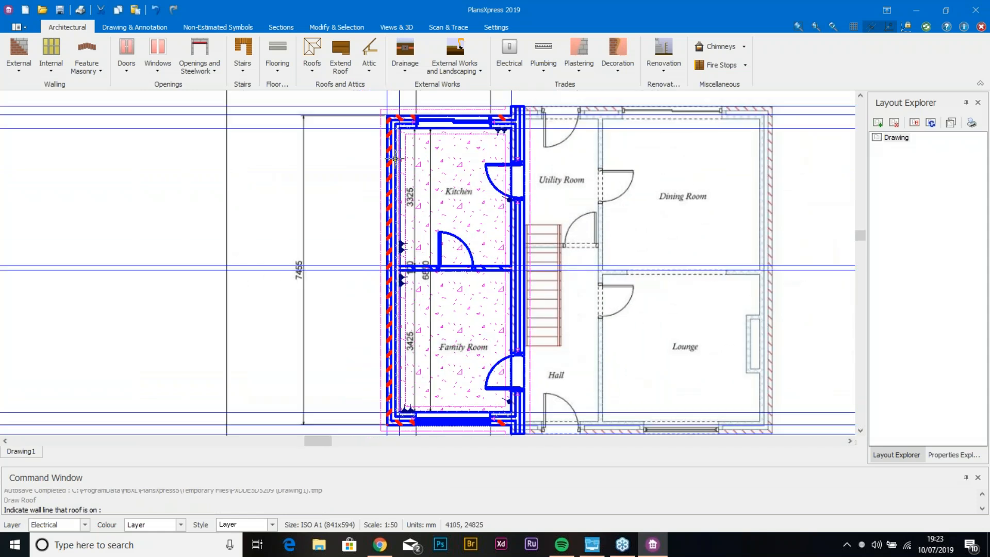
{"action": "left_click", "coordinate": [399, 145]}
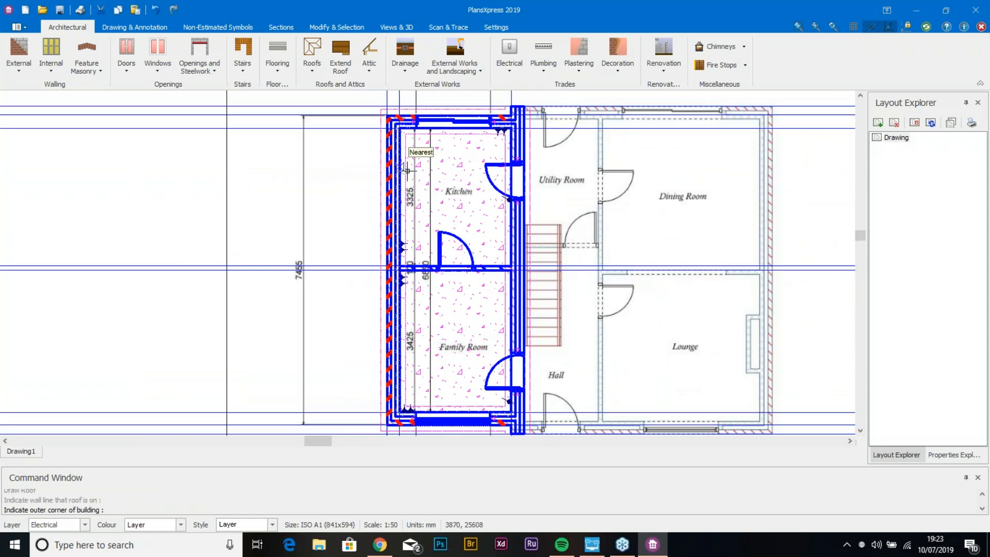
{"action": "left_click", "coordinate": [386, 112]}
{"action": "left_click", "coordinate": [386, 112]}
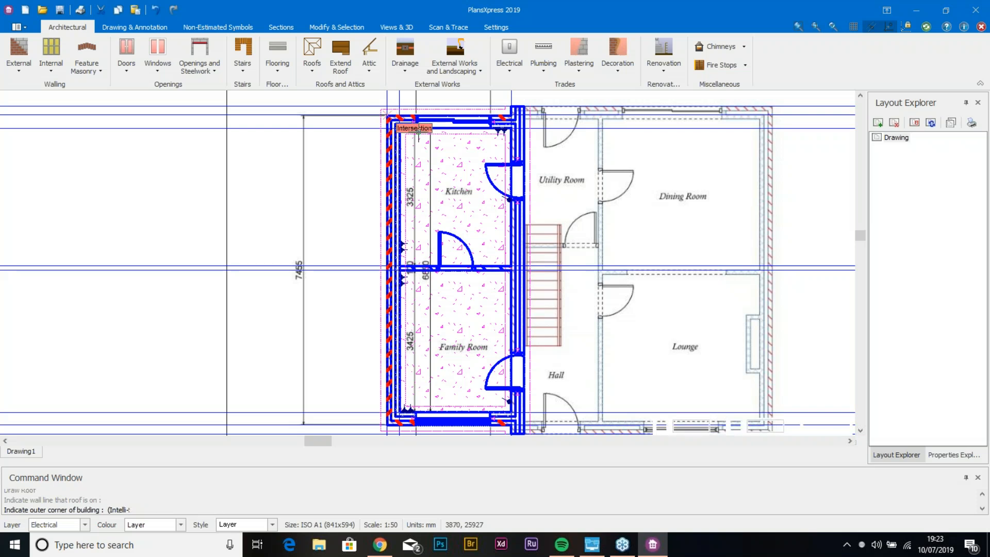
{"action": "left_click", "coordinate": [511, 115]}
{"action": "left_click", "coordinate": [510, 115]}
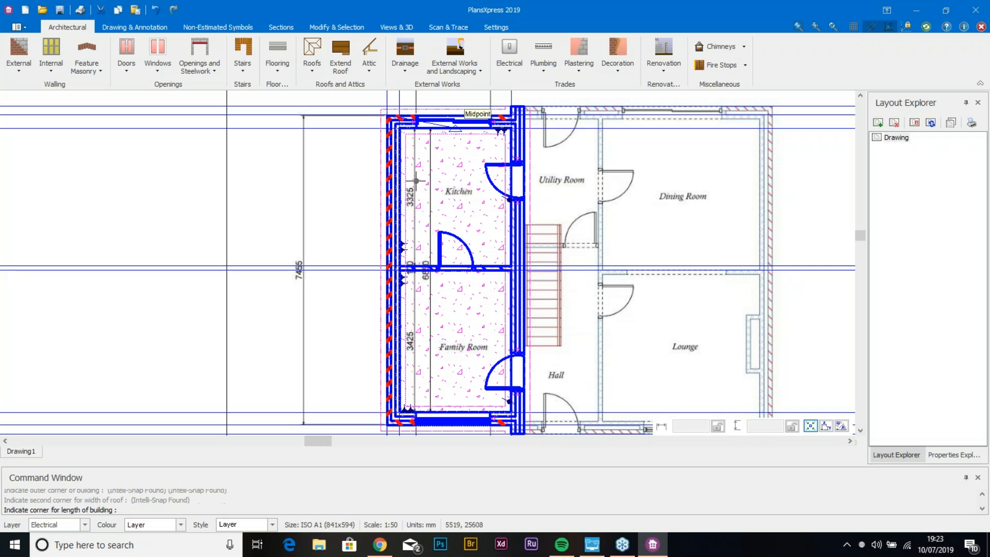
{"action": "left_click", "coordinate": [388, 424]}
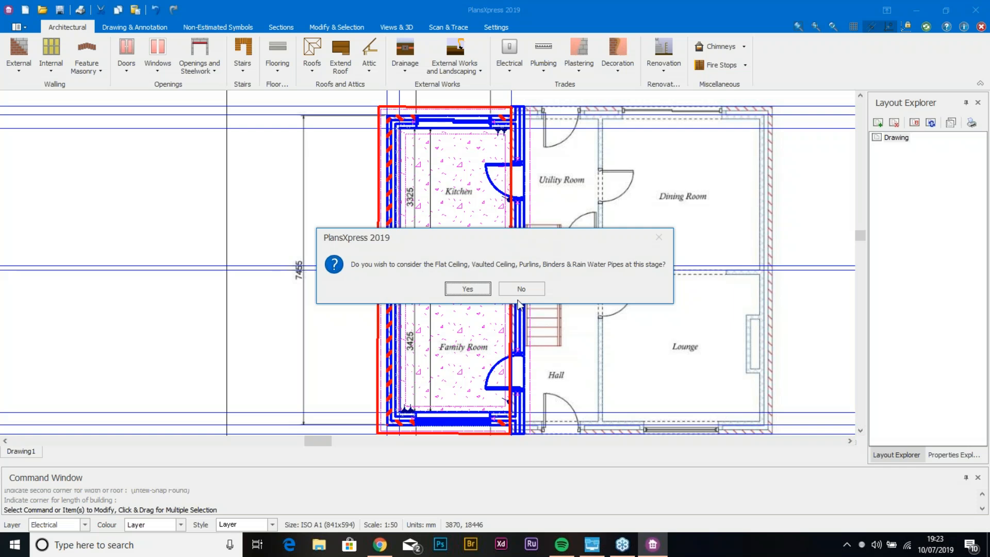
{"action": "left_click", "coordinate": [489, 291]}
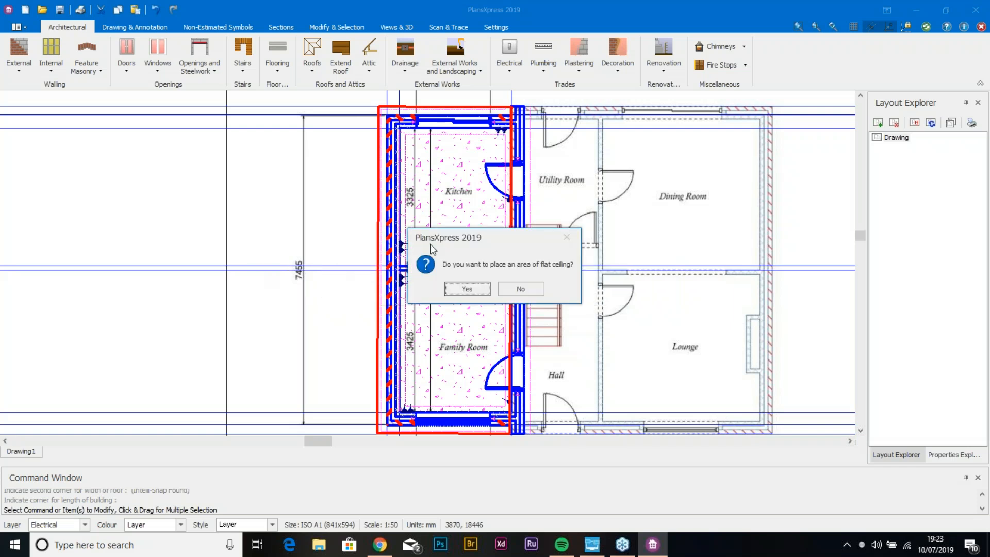
Step: Place a flat ceiling with 0.4 m joist centres and 2.3 m height, outlining the Family Room's inner corners, and decline another flat area
{"action": "left_click", "coordinate": [472, 287]}
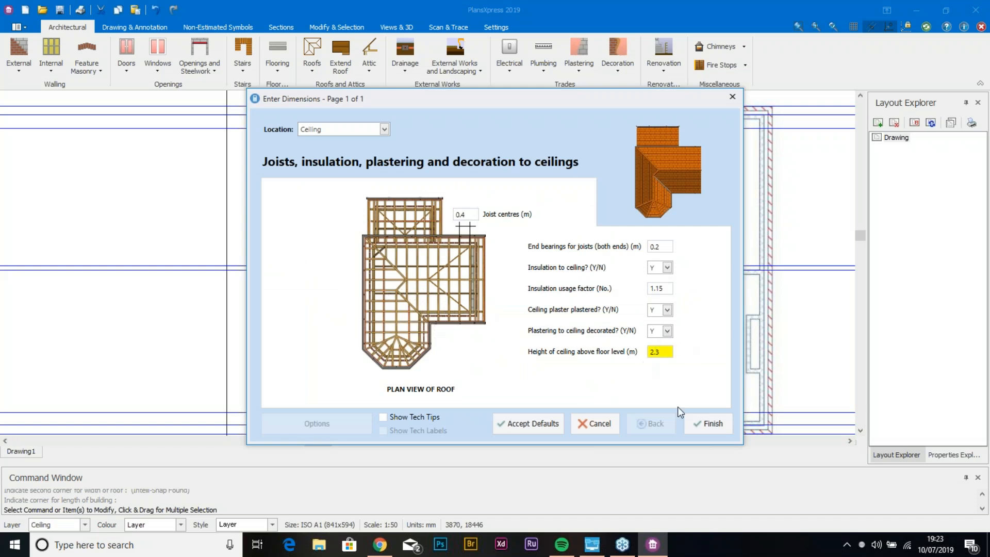
{"action": "left_click", "coordinate": [702, 421]}
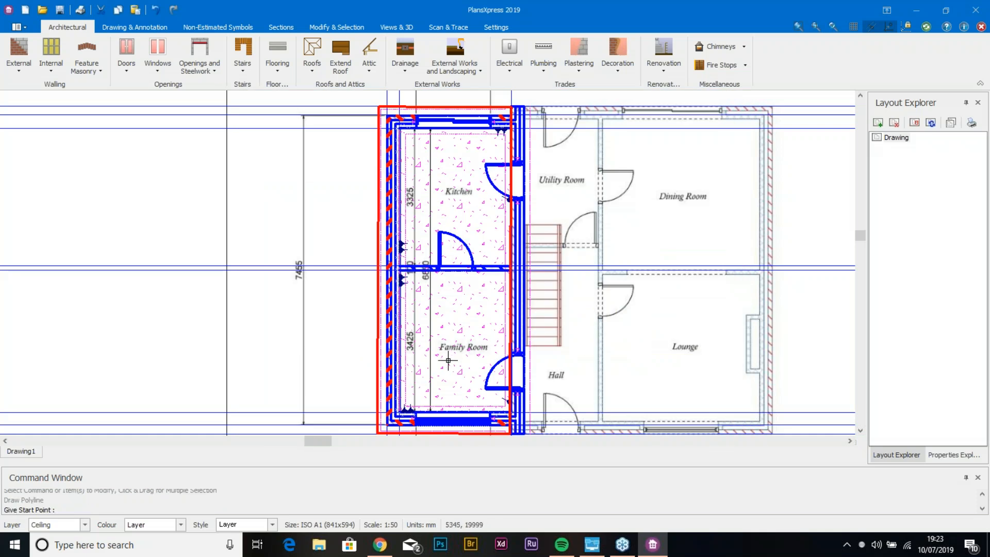
{"action": "scroll", "coordinate": [447, 346], "scroll_direction": "up", "scroll_amount": 2}
{"action": "left_click_drag", "start_coordinate": [444, 299], "coordinate": [435, 239]}
{"action": "scroll", "coordinate": [434, 239], "scroll_direction": "up", "scroll_amount": 1}
{"action": "left_click", "coordinate": [367, 176]}
{"action": "left_click", "coordinate": [543, 166]}
{"action": "left_click", "coordinate": [527, 388]}
{"action": "left_click", "coordinate": [541, 396]}
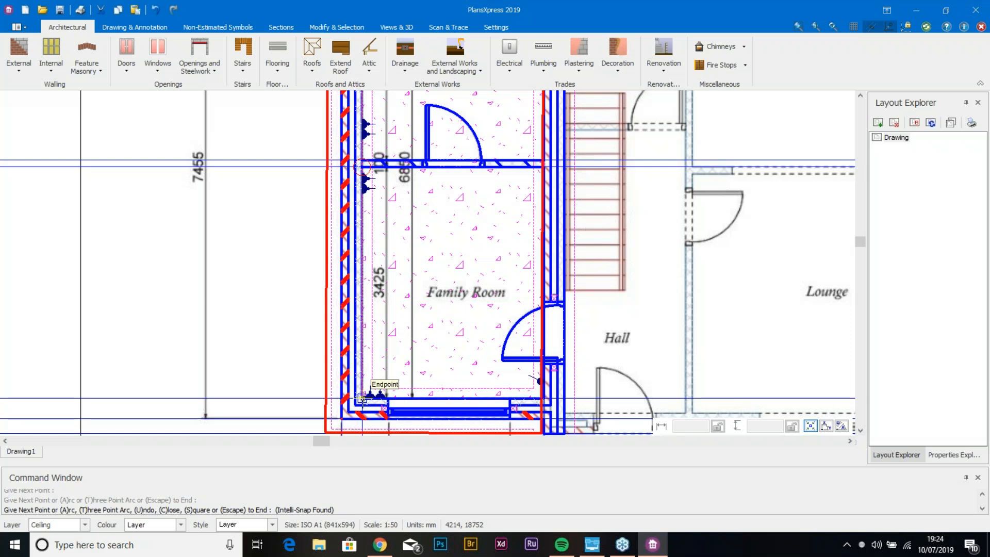
{"action": "left_click", "coordinate": [365, 166]}
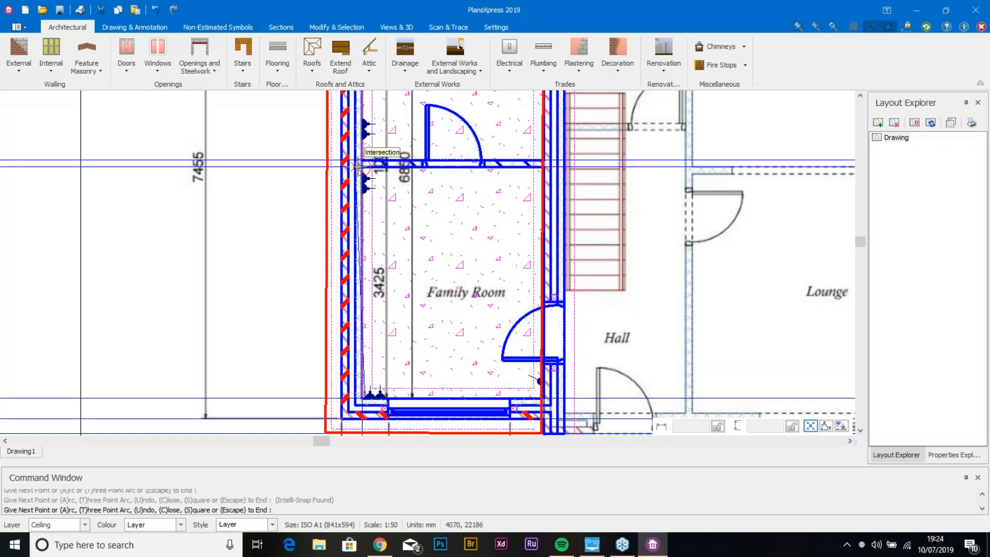
{"action": "left_click", "coordinate": [365, 166]}
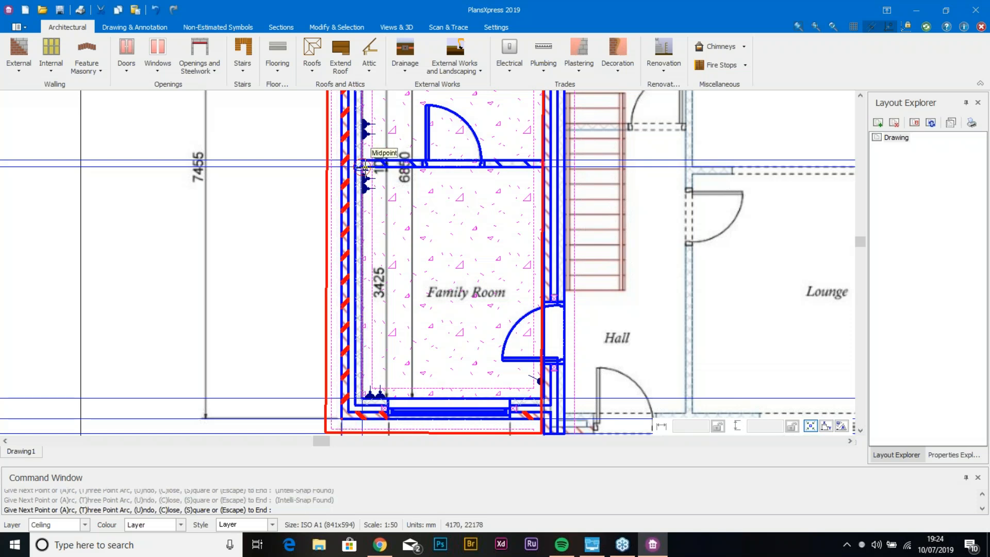
{"action": "key", "text": "Escape"}
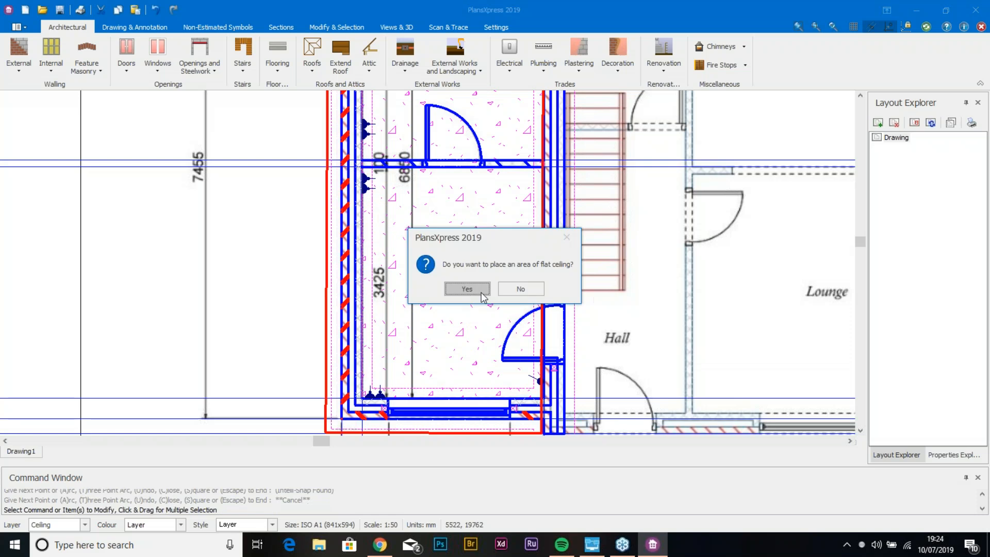
{"action": "left_click", "coordinate": [524, 294]}
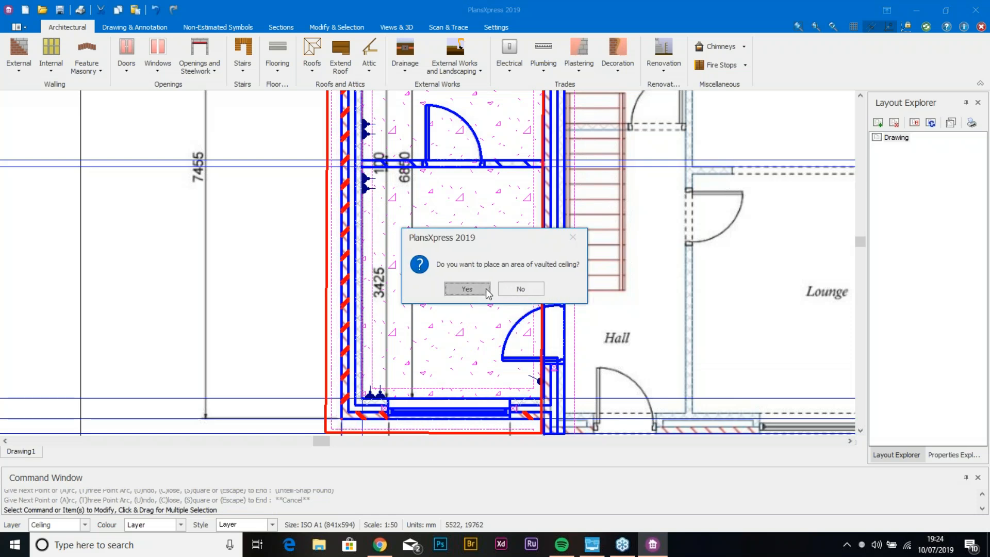
{"action": "left_click", "coordinate": [483, 288]}
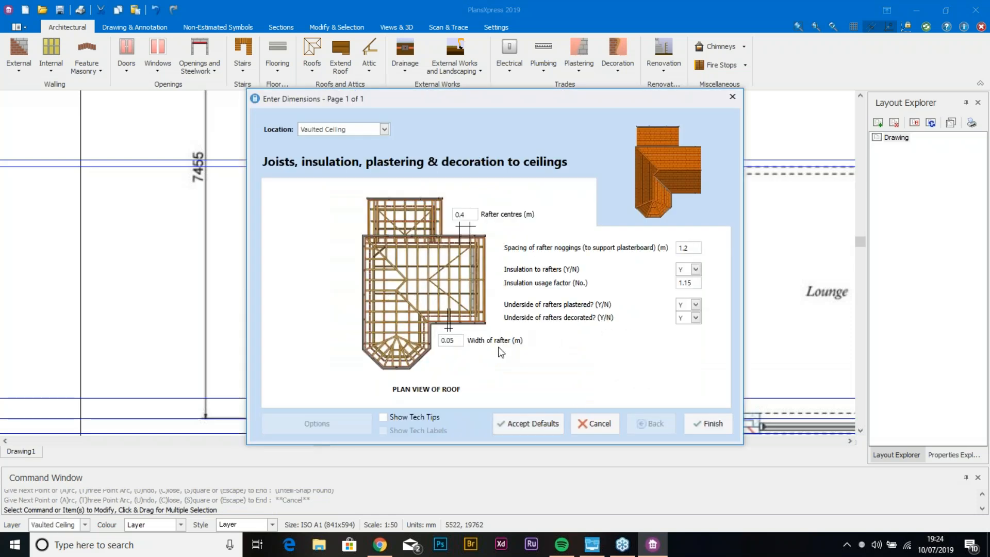
{"action": "left_click", "coordinate": [705, 421]}
{"action": "mouse_move", "coordinate": [470, 376]}
{"action": "left_mouse_down"}
{"action": "mouse_move", "coordinate": [471, 426]}
{"action": "mouse_move", "coordinate": [443, 413]}
{"action": "mouse_move", "coordinate": [367, 193]}
{"action": "left_mouse_up"}
{"action": "key", "text": "Escape"}
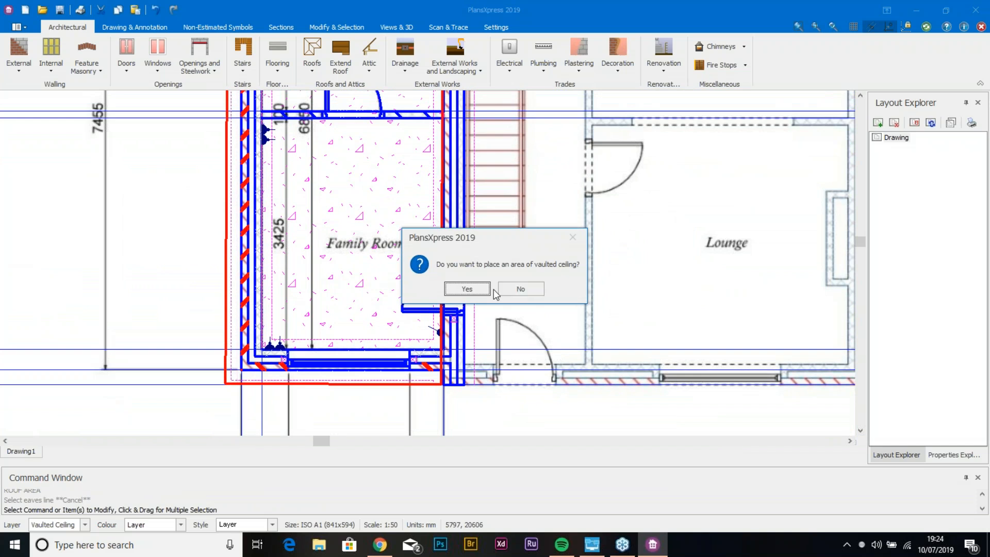
Step: Opt to place an area of vaulted ceiling and open its joist, insulation, plastering and decoration dimensions
{"action": "left_click", "coordinate": [467, 289]}
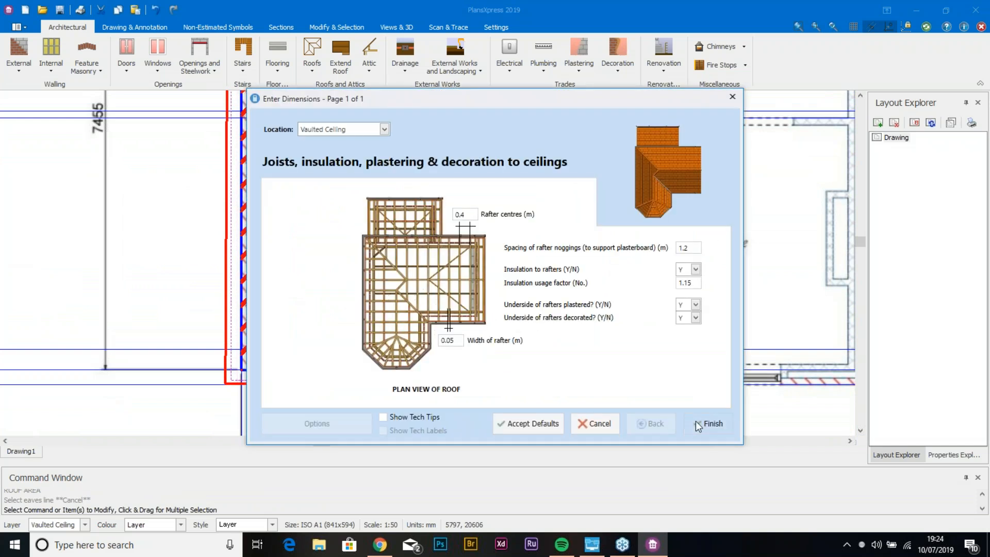
Step: Accept the vaulted ceiling dimensions with 0.4 m rafter centres, 0.05 m rafter width and 1.2 m nogging spacing, and select the eaves line beside the kitchen
{"action": "left_click", "coordinate": [696, 422]}
{"action": "right_click", "coordinate": [367, 187]}
{"action": "left_click_drag", "start_coordinate": [381, 227], "coordinate": [435, 509]}
{"action": "left_click_drag", "start_coordinate": [420, 444], "coordinate": [507, 397]}
{"action": "right_click", "coordinate": [544, 411]}
{"action": "left_click", "coordinate": [474, 287]}
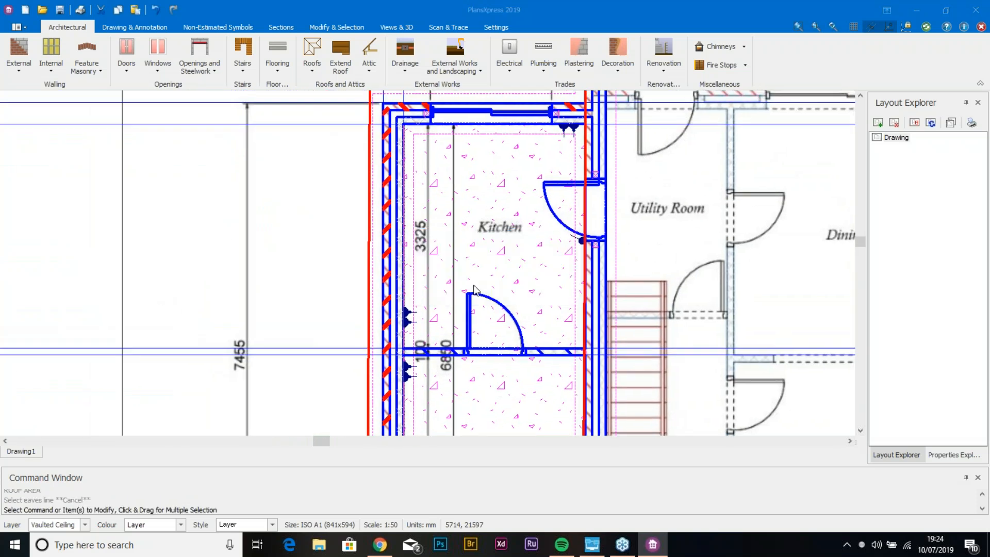
{"action": "left_click", "coordinate": [694, 422]}
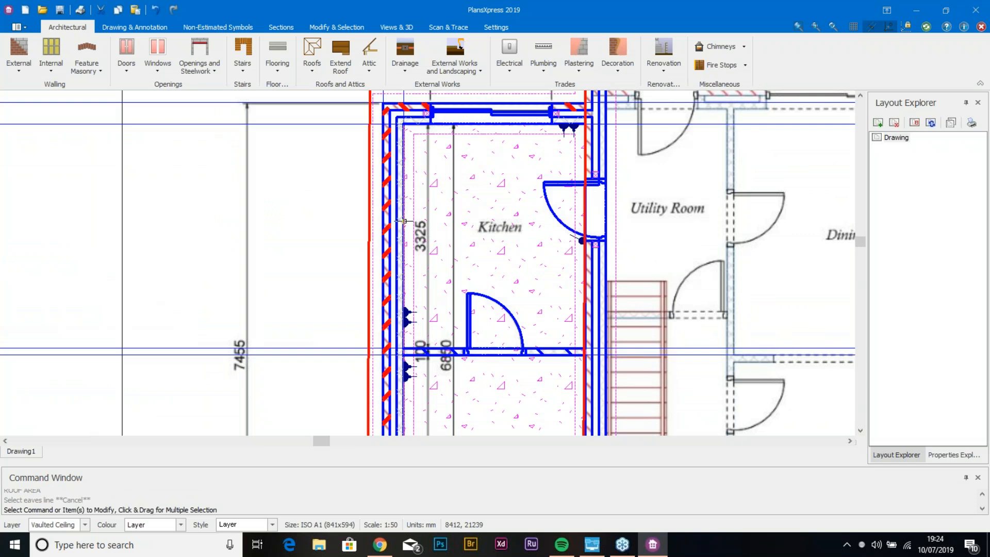
{"action": "right_click", "coordinate": [376, 206]}
{"action": "left_click", "coordinate": [370, 211]}
{"action": "right_click", "coordinate": [405, 225]}
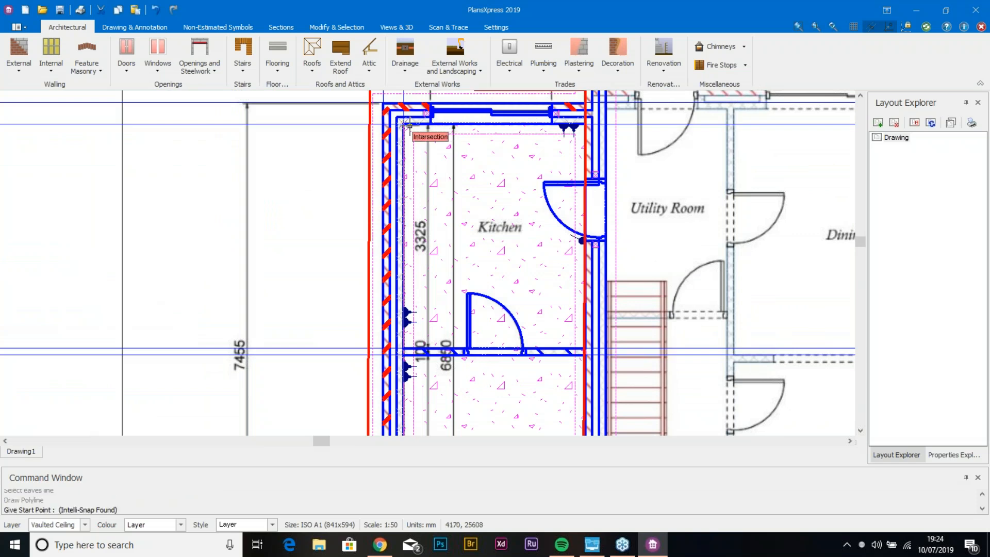
Step: Outline the kitchen's four inner corners as the vaulted ceiling area, declining any further vaulted ceiling areas and binders
{"action": "left_click", "coordinate": [407, 126]}
{"action": "left_click", "coordinate": [589, 125]}
{"action": "left_click", "coordinate": [582, 349]}
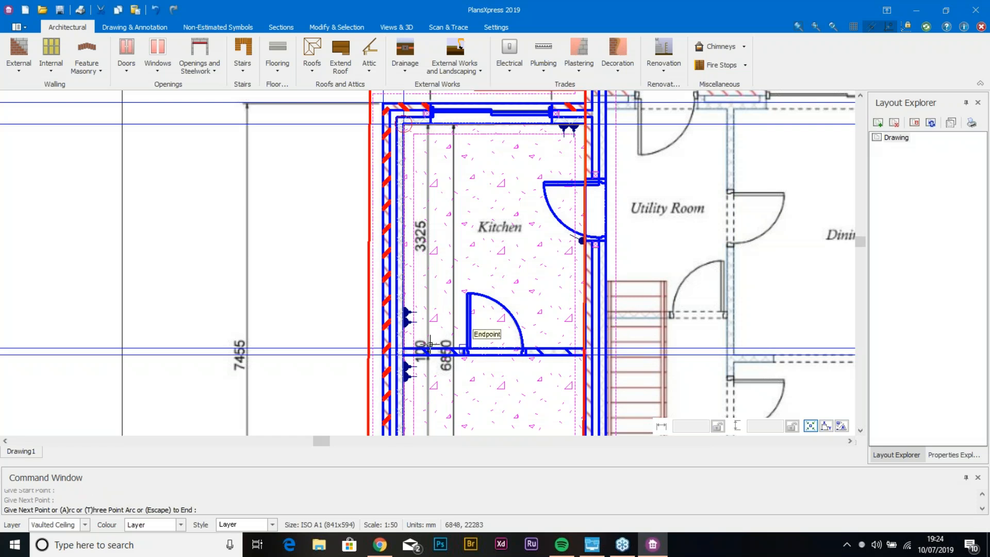
{"action": "left_click", "coordinate": [404, 345]}
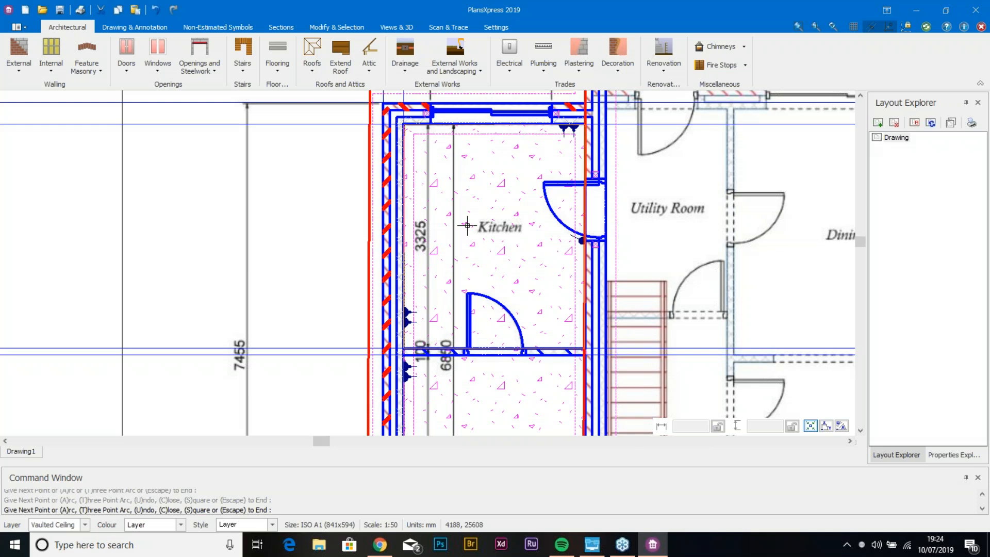
{"action": "key", "text": "Escape"}
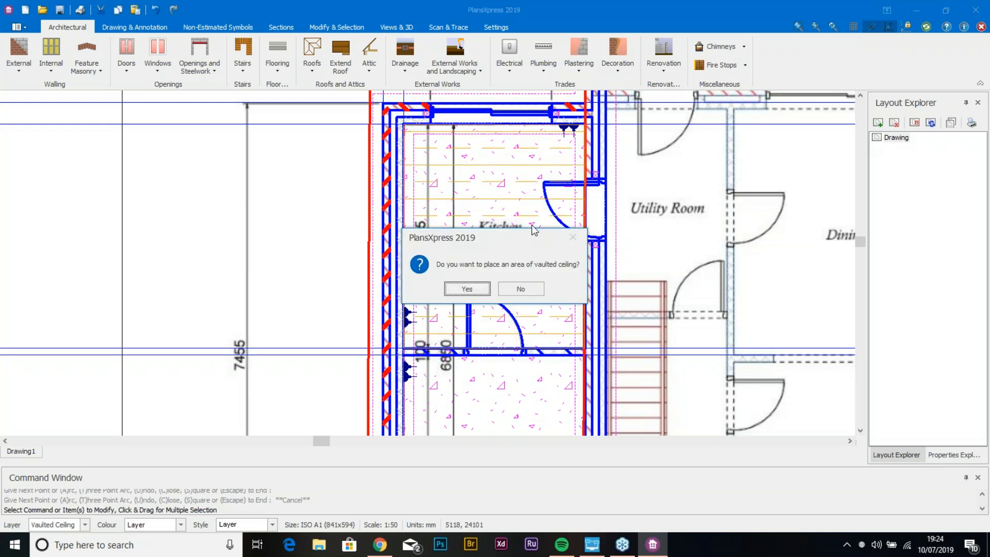
{"action": "left_click", "coordinate": [531, 287]}
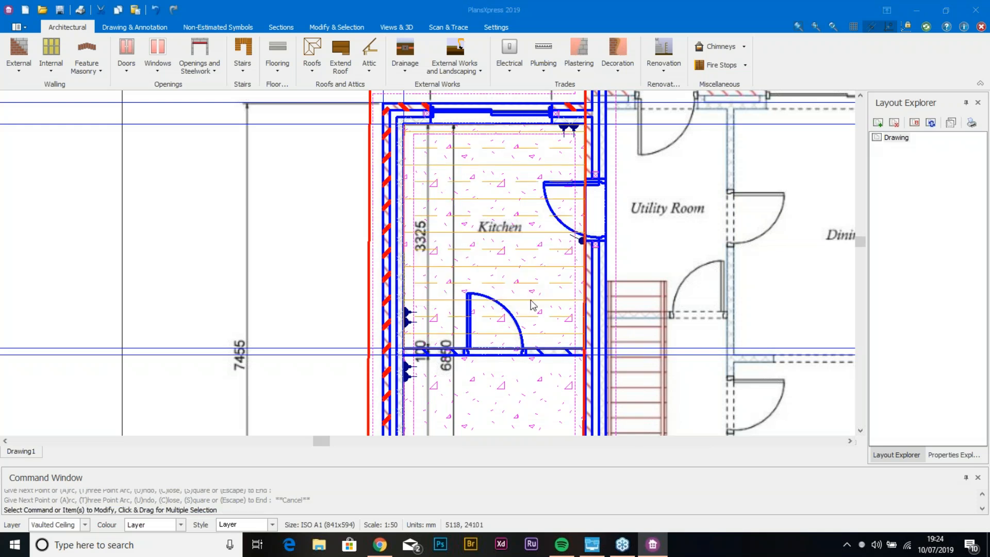
{"action": "left_click", "coordinate": [516, 289]}
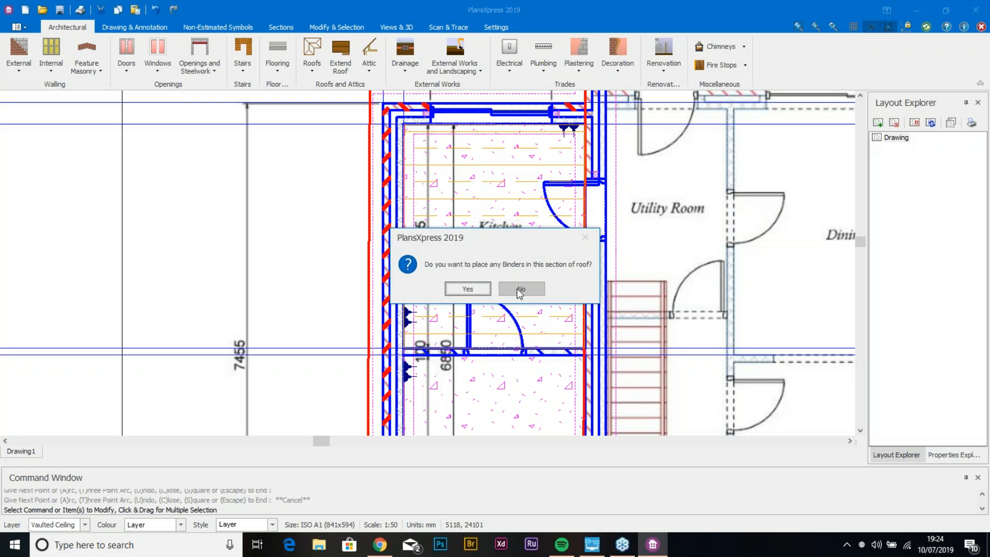
{"action": "left_click", "coordinate": [516, 291]}
{"action": "left_click", "coordinate": [517, 291]}
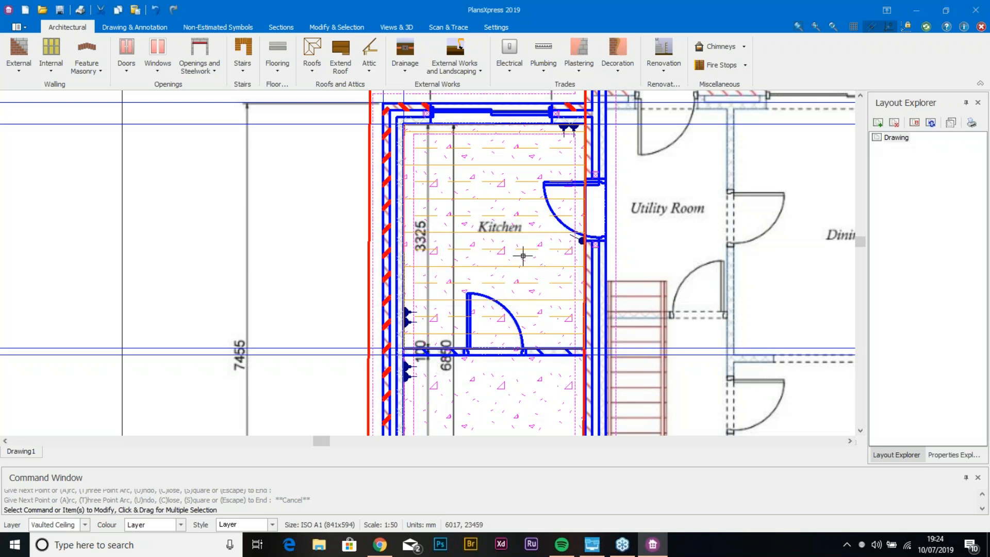
Step: Examine the extension's lean-to roof, walls and interior from several angles in the 3D preview, and close it
{"action": "left_click", "coordinate": [395, 27]}
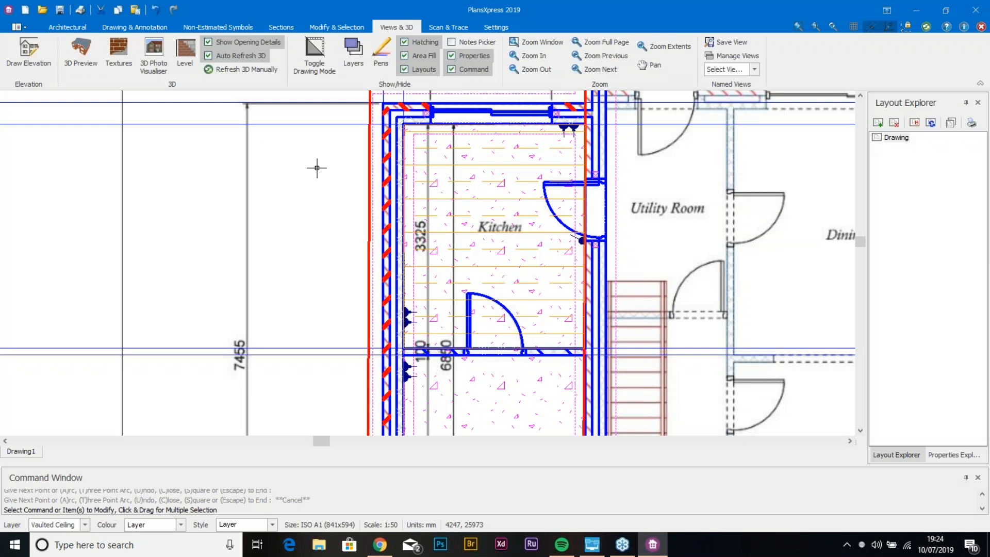
{"action": "left_click", "coordinate": [79, 49]}
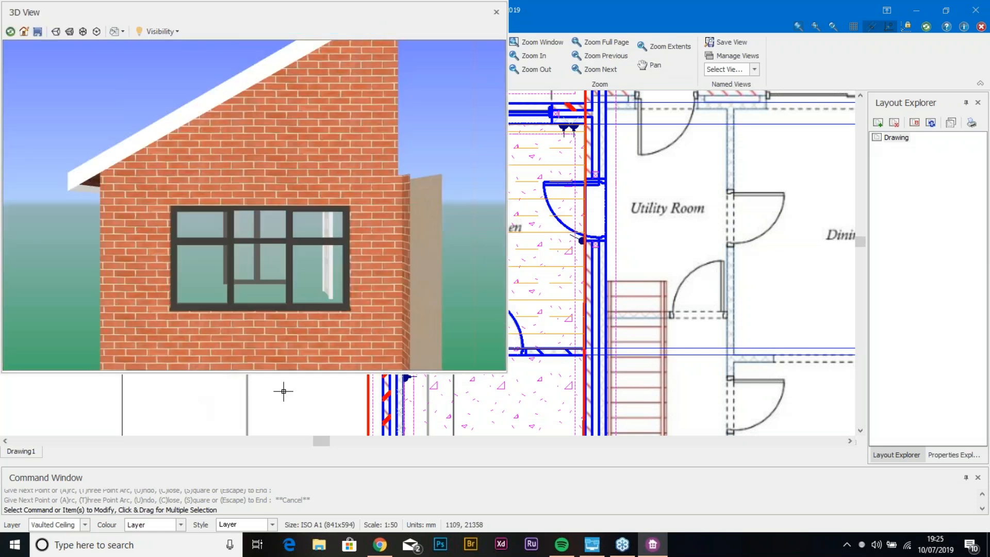
{"action": "scroll", "coordinate": [287, 199], "scroll_direction": "down", "scroll_amount": 4}
{"action": "left_click_drag", "start_coordinate": [336, 207], "coordinate": [310, 202]}
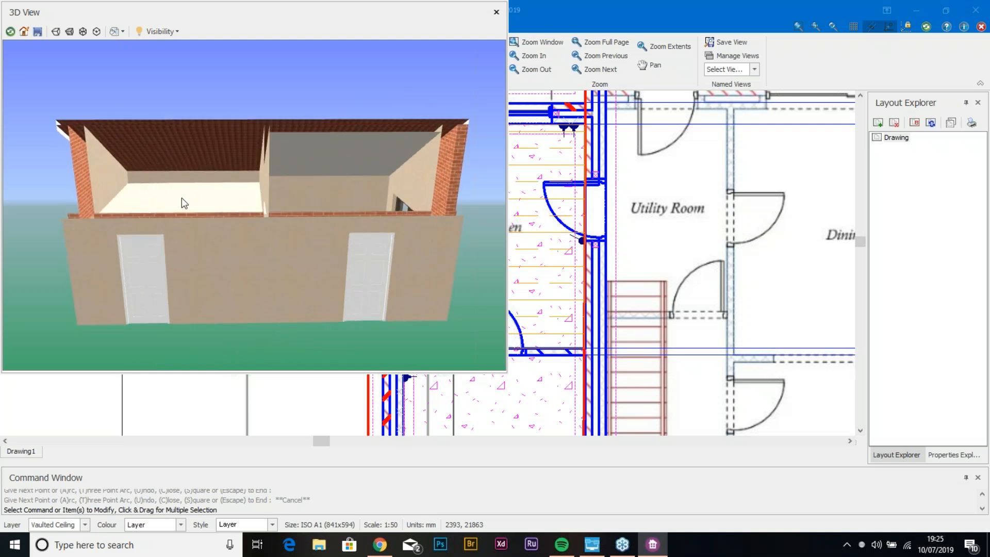
{"action": "left_click_drag", "start_coordinate": [400, 244], "coordinate": [233, 236]}
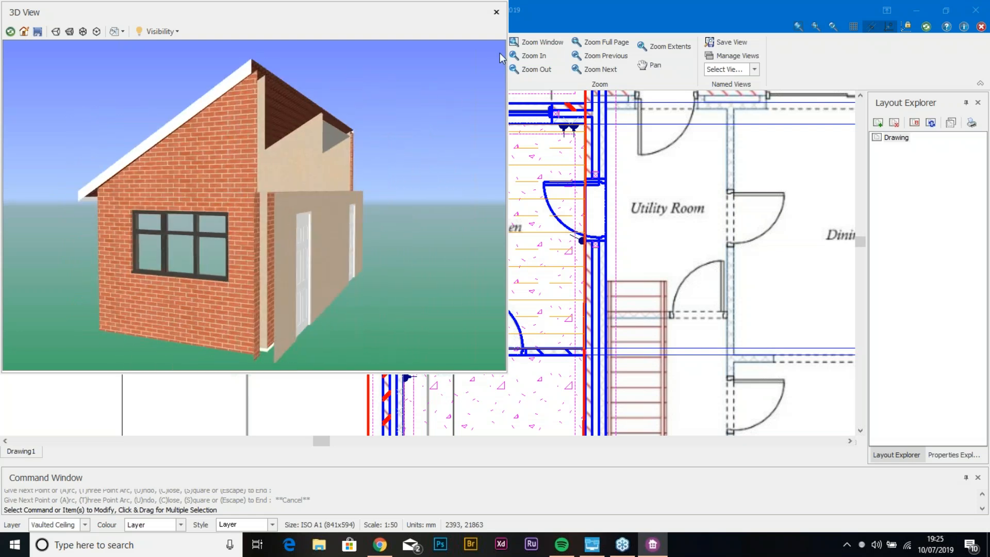
{"action": "left_click", "coordinate": [496, 12]}
Step: Check the available Velux roof window sizes among the attic components without placing one
{"action": "scroll", "coordinate": [502, 196], "scroll_direction": "down", "scroll_amount": 1}
{"action": "scroll", "coordinate": [501, 195], "scroll_direction": "down", "scroll_amount": 1}
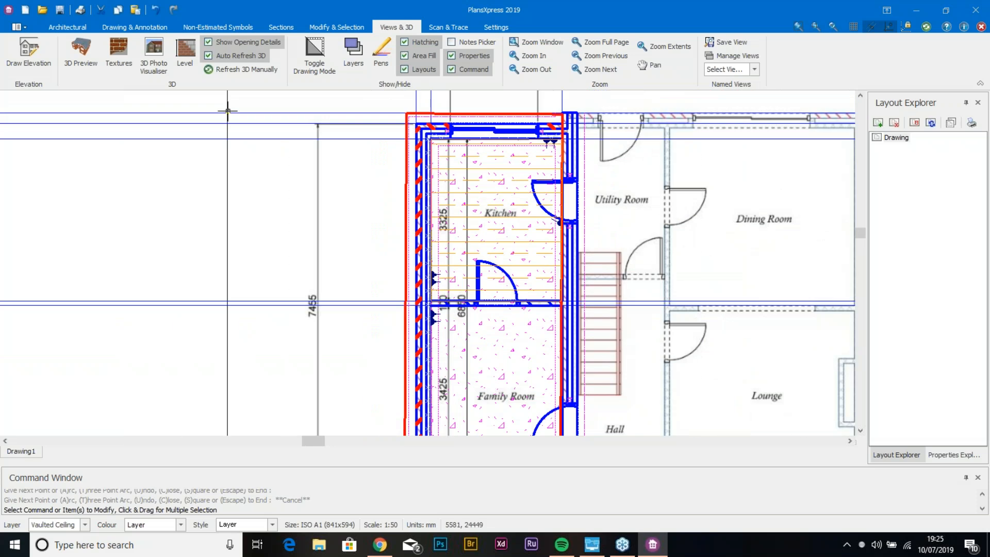
{"action": "left_click", "coordinate": [82, 30]}
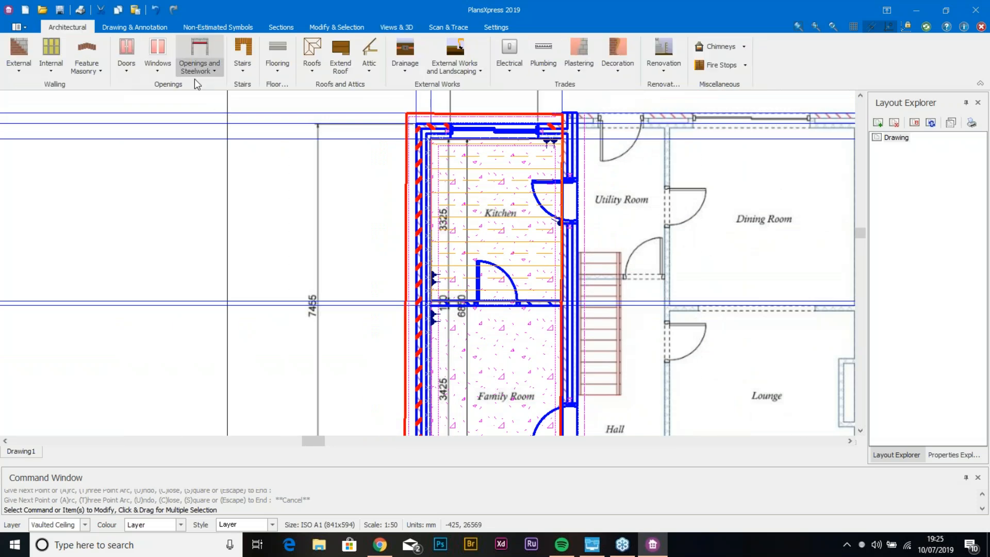
{"action": "left_click", "coordinate": [364, 69]}
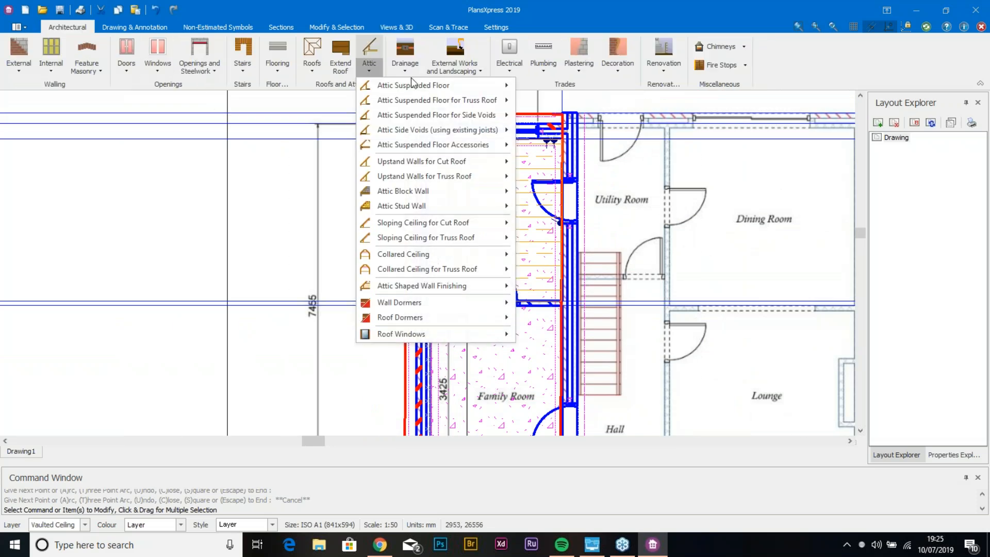
{"action": "mouse_move", "coordinate": [438, 339]}
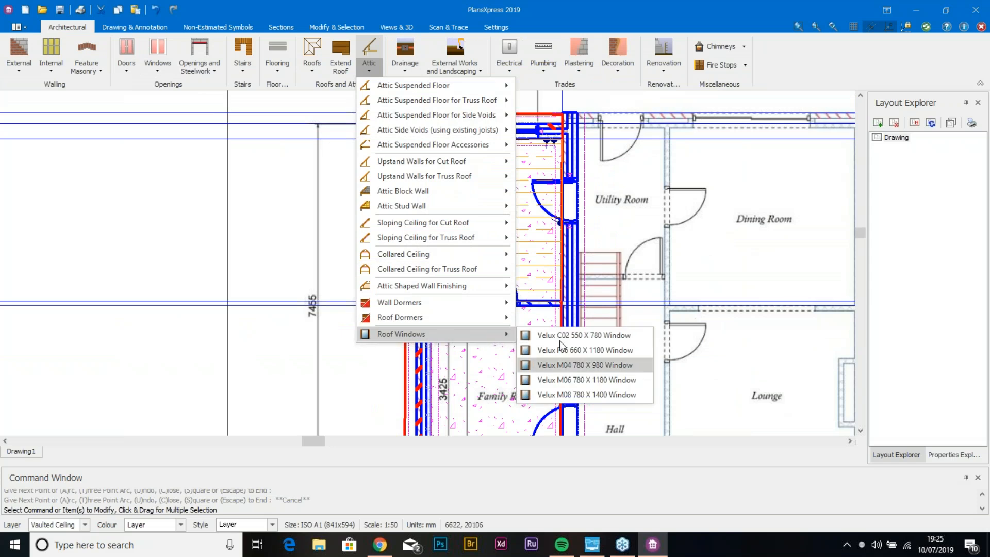
{"action": "left_click", "coordinate": [305, 343]}
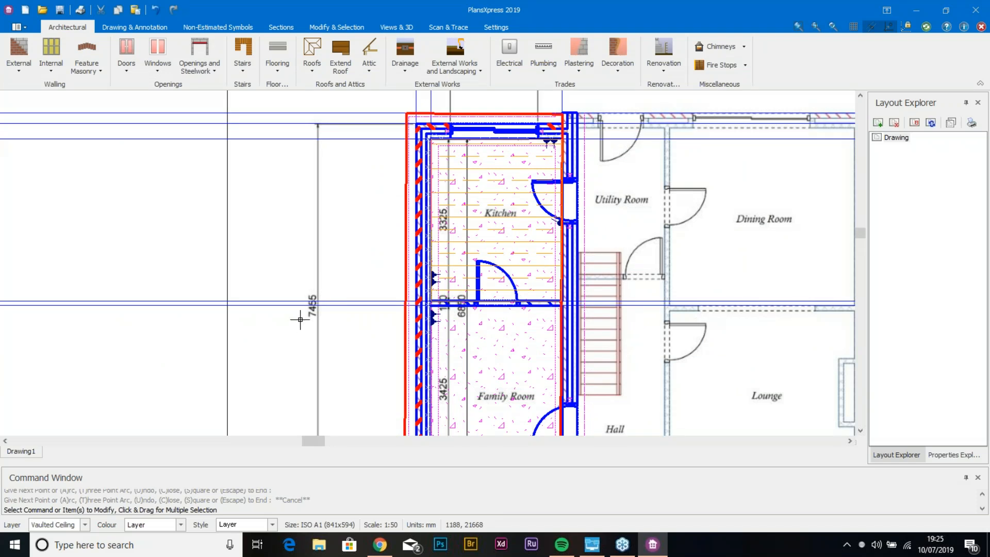
{"action": "scroll", "coordinate": [391, 284], "scroll_direction": "down", "scroll_amount": 2}
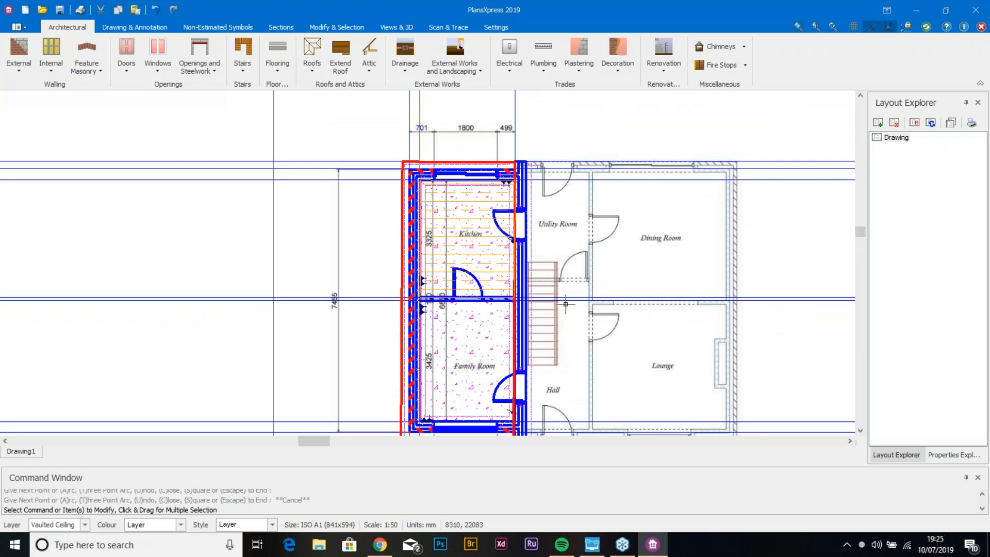
Step: Save the drawing to the Desktop as a PlansXpress 2019 drawing with the file name "evening dem"
{"action": "left_click", "coordinate": [979, 43]}
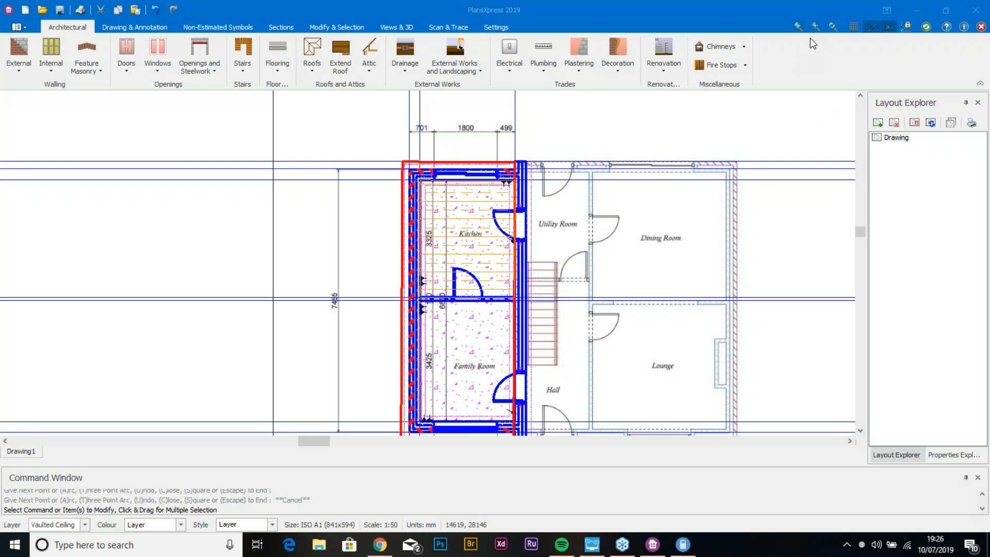
{"action": "left_click", "coordinate": [62, 14]}
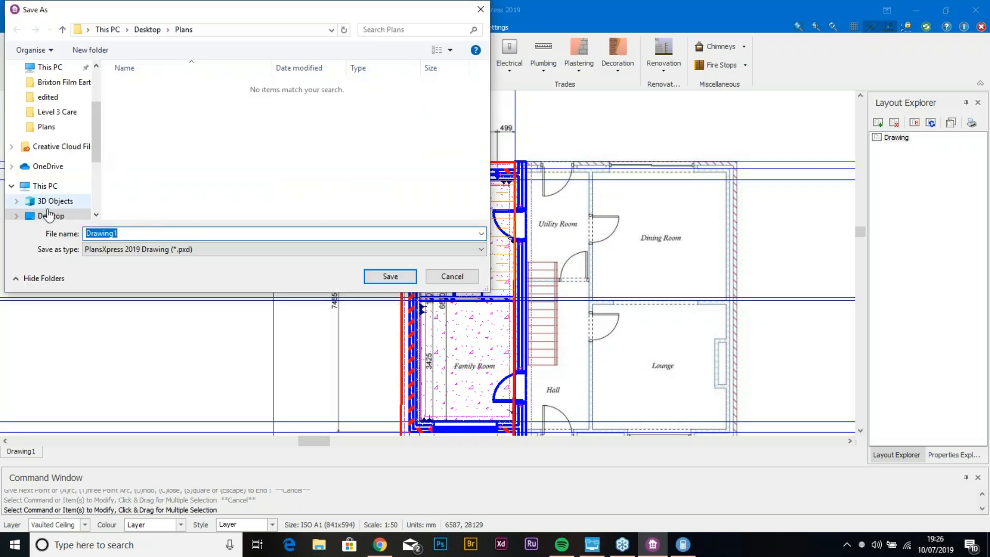
{"action": "left_click", "coordinate": [50, 217]}
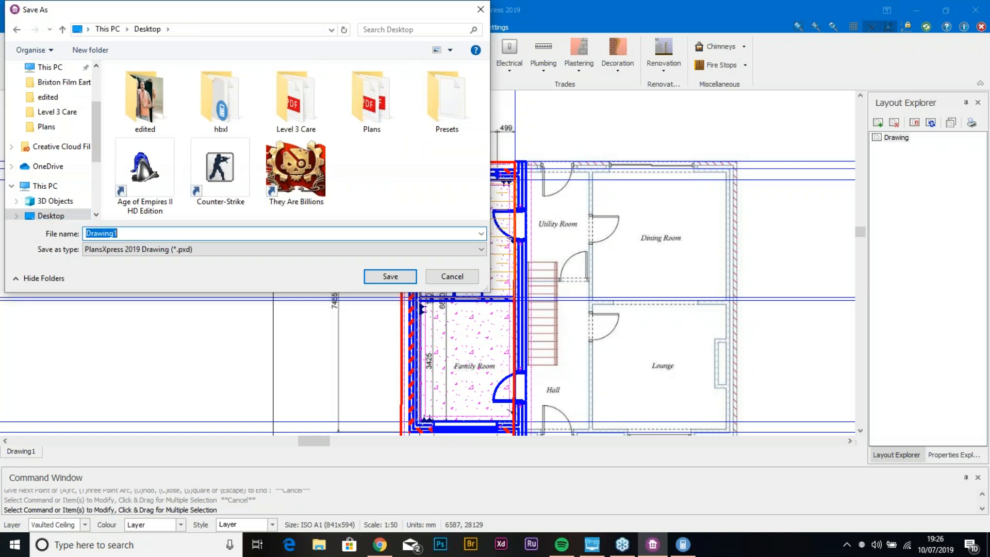
{"action": "type", "text": "evening dem"}
{"action": "left_click", "coordinate": [405, 275]}
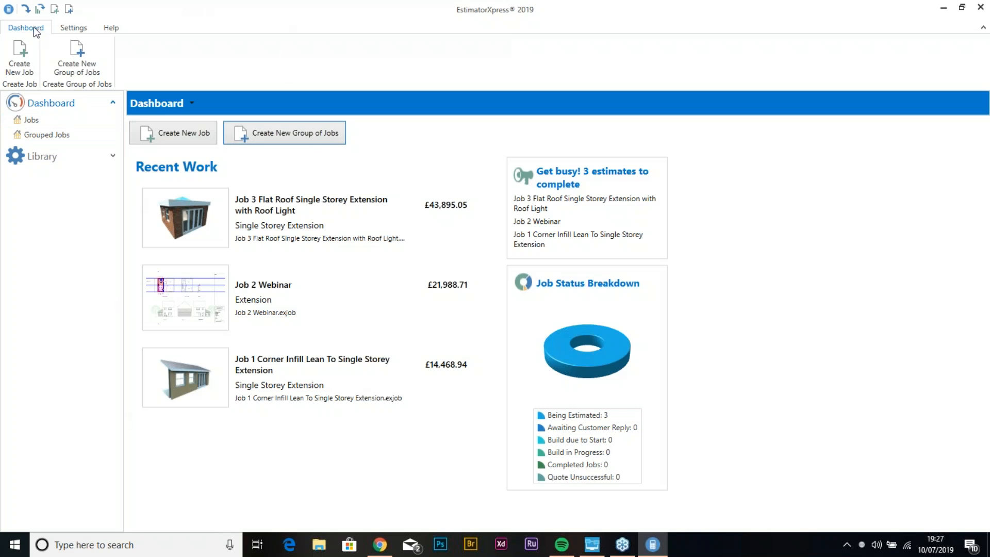
Step: Try the Dark Theme on the interface and restore the Light Theme
{"action": "left_click", "coordinate": [71, 29]}
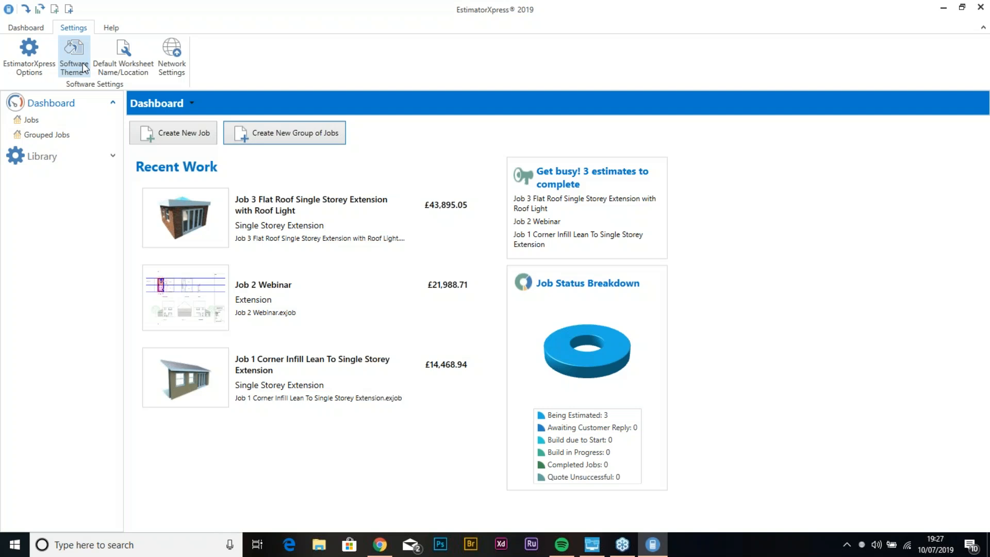
{"action": "left_click", "coordinate": [66, 73]}
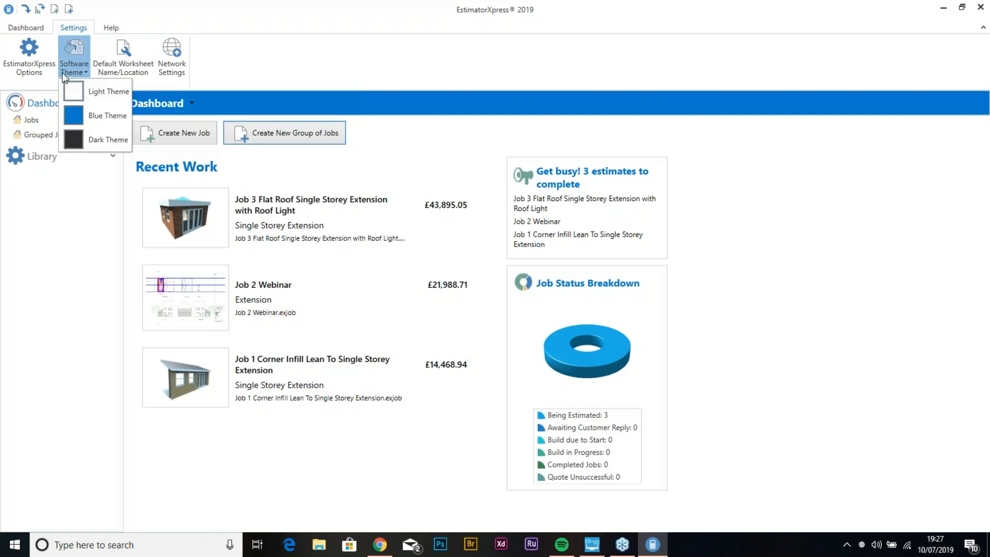
{"action": "left_click", "coordinate": [88, 138]}
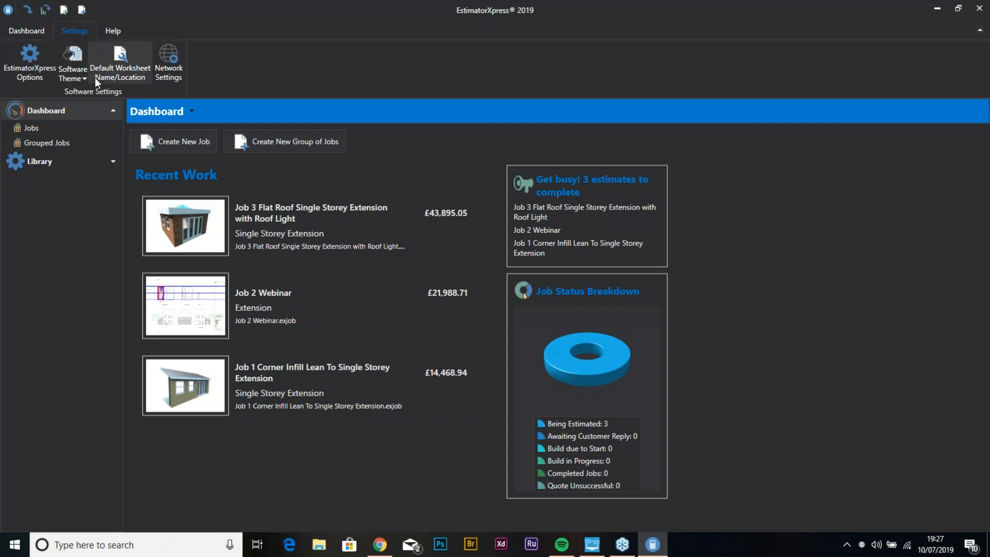
{"action": "left_click", "coordinate": [80, 78]}
{"action": "left_click", "coordinate": [103, 97]}
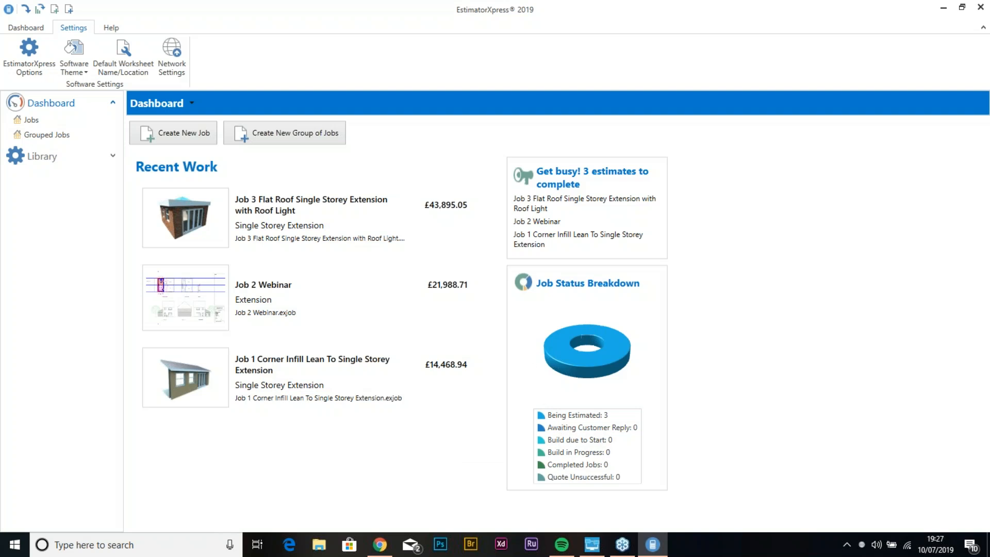
Step: Examine the Library overview and its overhead, profit and inflation settings, including the delay before inflating costs
{"action": "mouse_move", "coordinate": [592, 427]}
{"action": "left_click", "coordinate": [112, 158]}
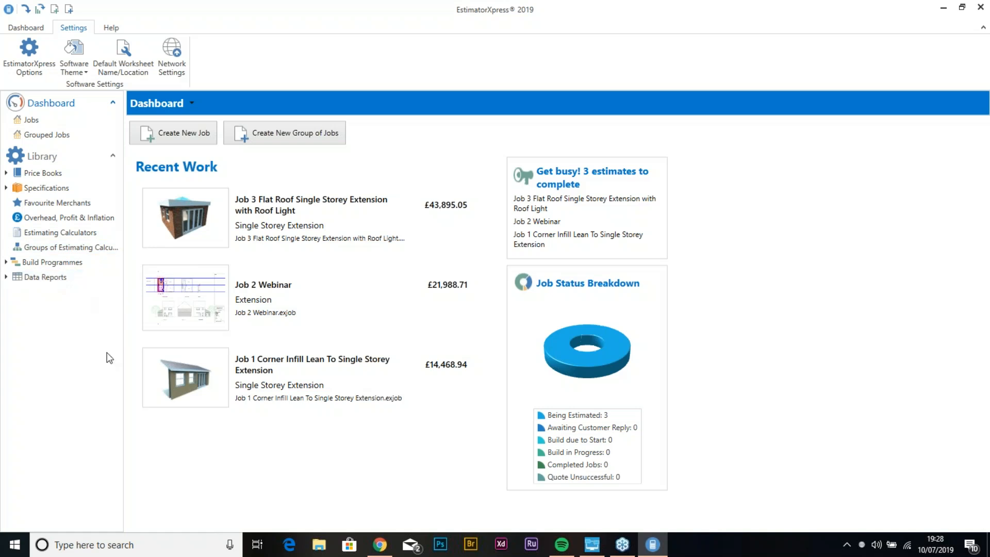
{"action": "left_click", "coordinate": [45, 156]}
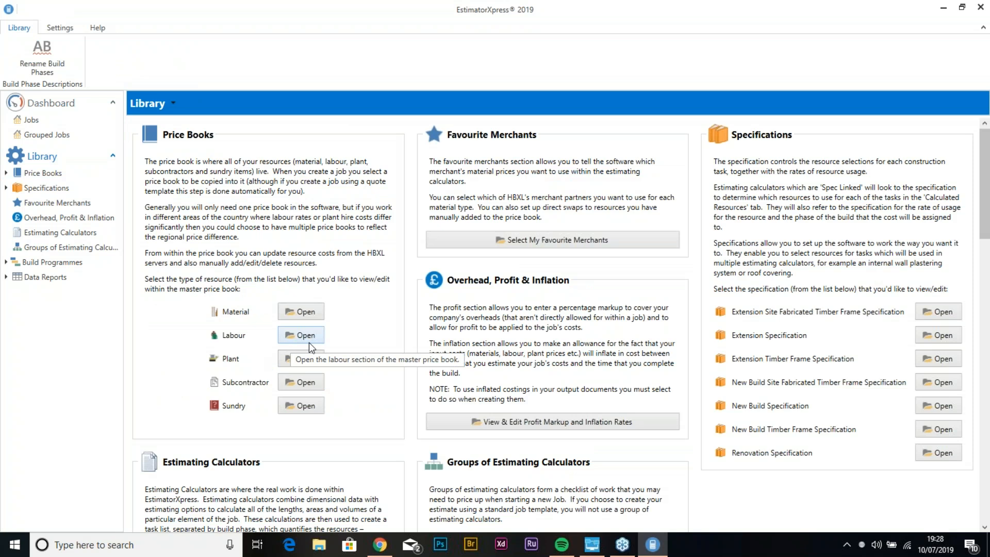
{"action": "left_click", "coordinate": [552, 421]}
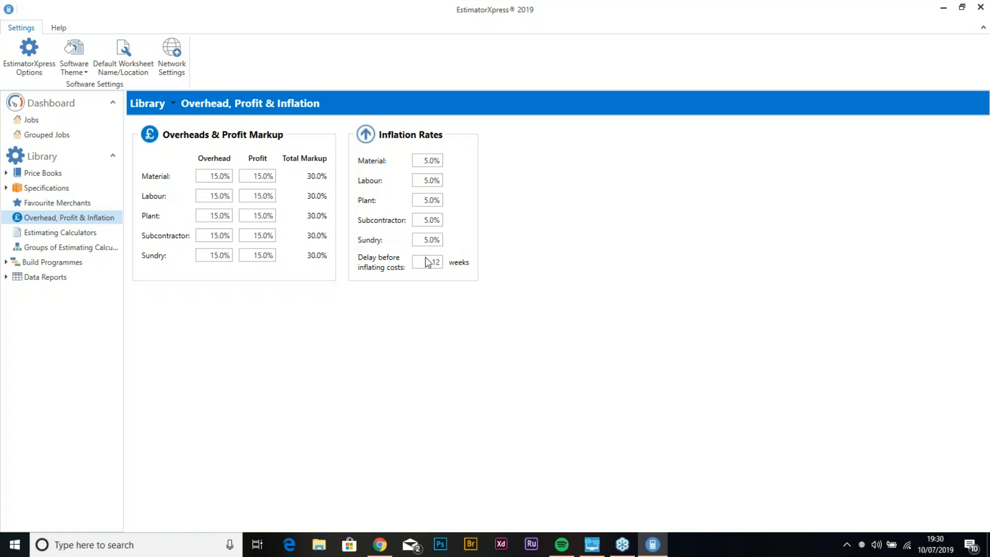
{"action": "left_click", "coordinate": [427, 265]}
{"action": "left_click", "coordinate": [454, 303]}
Step: Set the unit cost of the Bricklayer labour resource in the Master Price Book to £25.00
{"action": "double_click", "coordinate": [30, 173]}
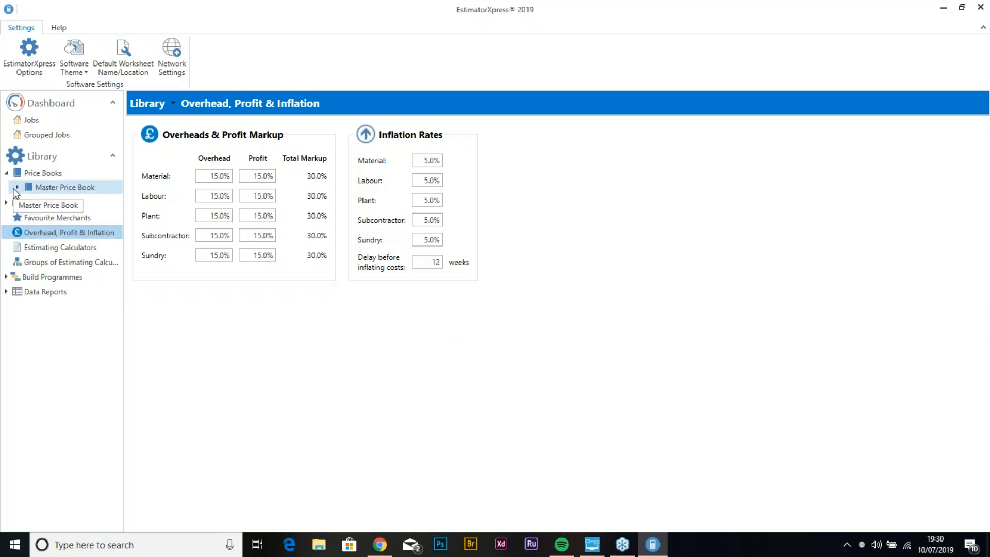
{"action": "left_click", "coordinate": [18, 187]}
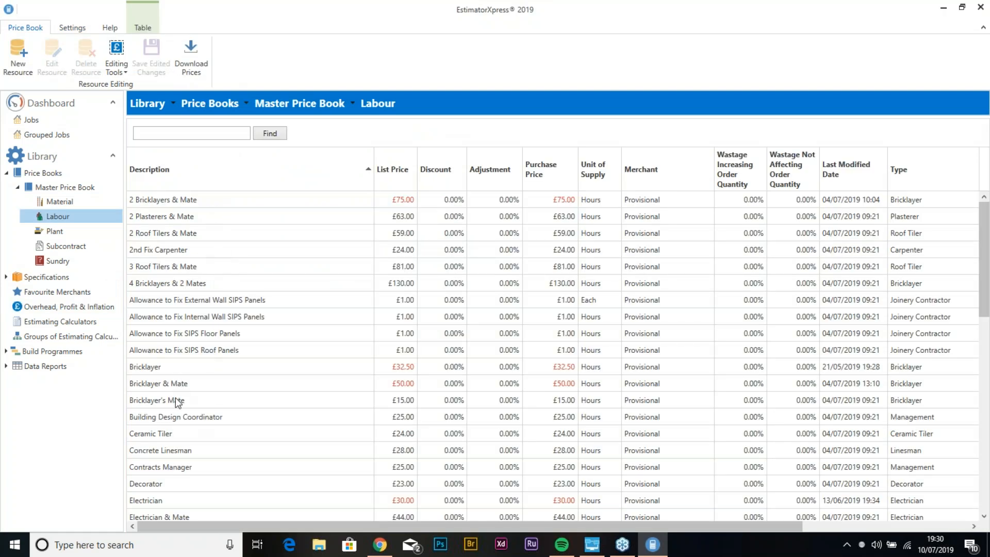
{"action": "left_click", "coordinate": [188, 366]}
{"action": "left_click", "coordinate": [190, 383]}
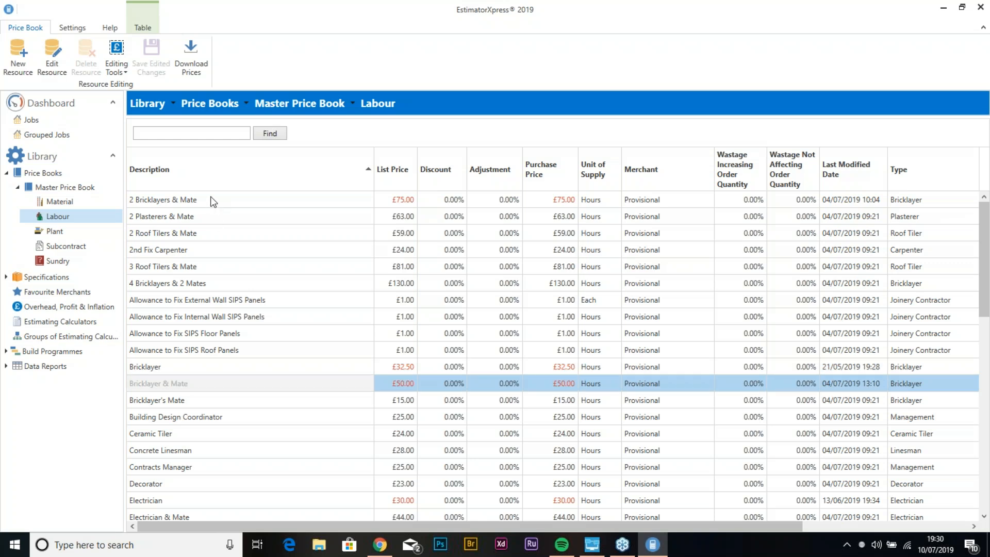
{"action": "left_click", "coordinate": [213, 200]}
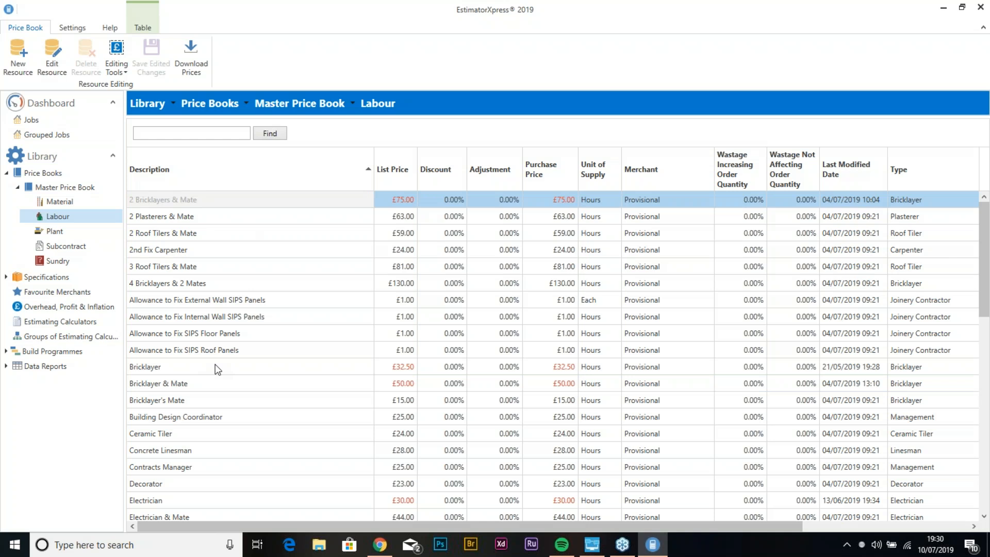
{"action": "double_click", "coordinate": [181, 367]}
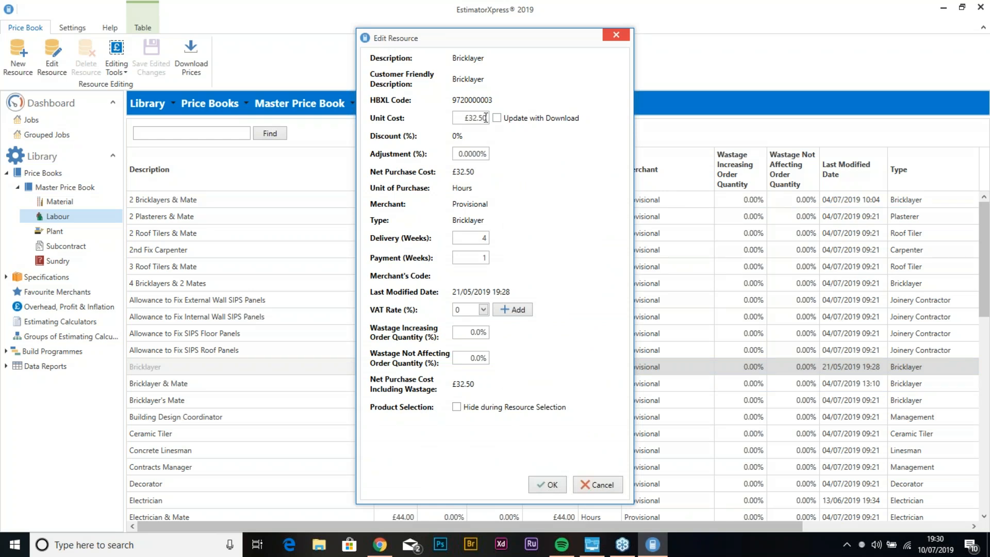
{"action": "left_click_drag", "start_coordinate": [487, 118], "coordinate": [469, 116]}
{"action": "type", "text": "25"}
{"action": "left_click", "coordinate": [545, 482]}
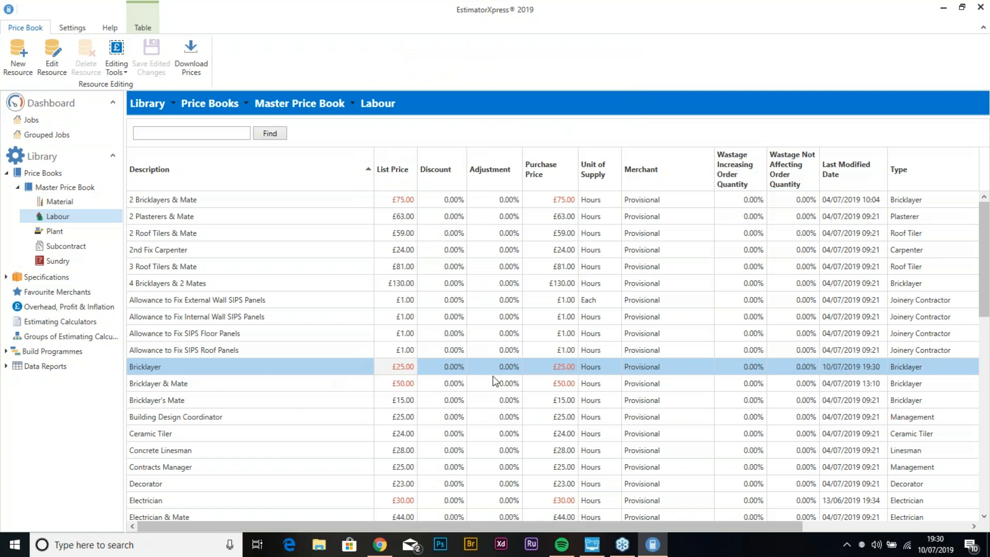
Step: Check the Bricklayer resource's last modified date and look through the other labour rates
{"action": "double_click", "coordinate": [852, 368]}
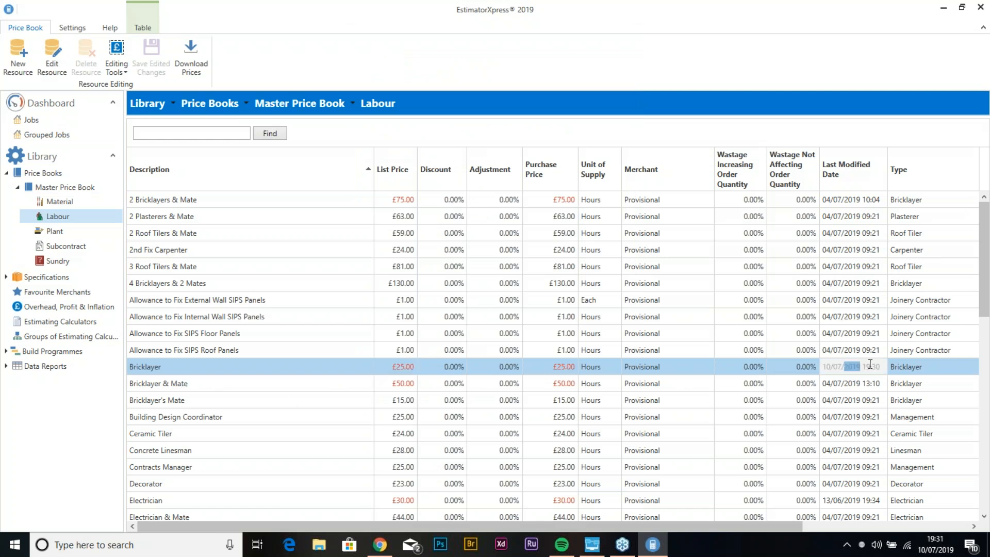
{"action": "double_click", "coordinate": [826, 367]}
{"action": "scroll", "coordinate": [356, 380], "scroll_direction": "down", "scroll_amount": 5}
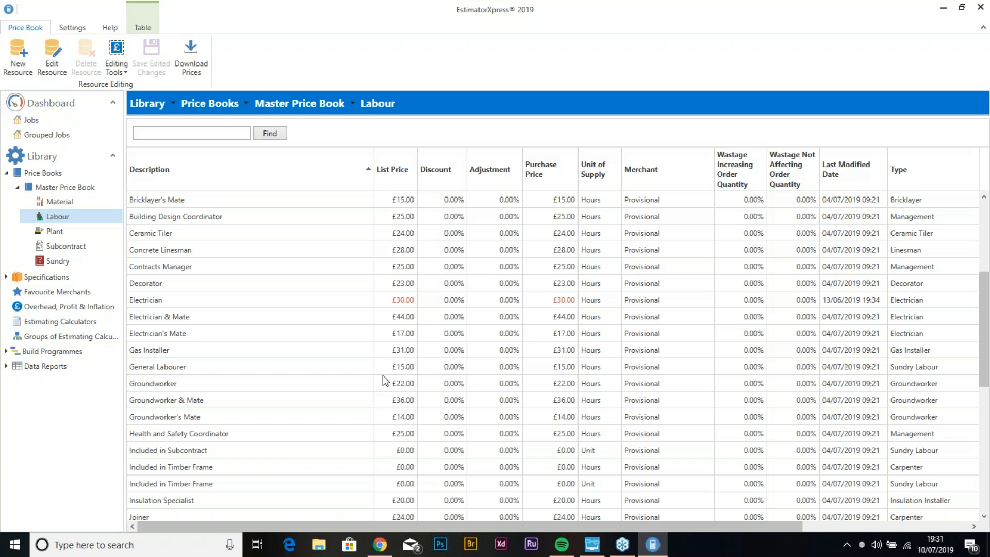
{"action": "scroll", "coordinate": [222, 278], "scroll_direction": "up", "scroll_amount": 5}
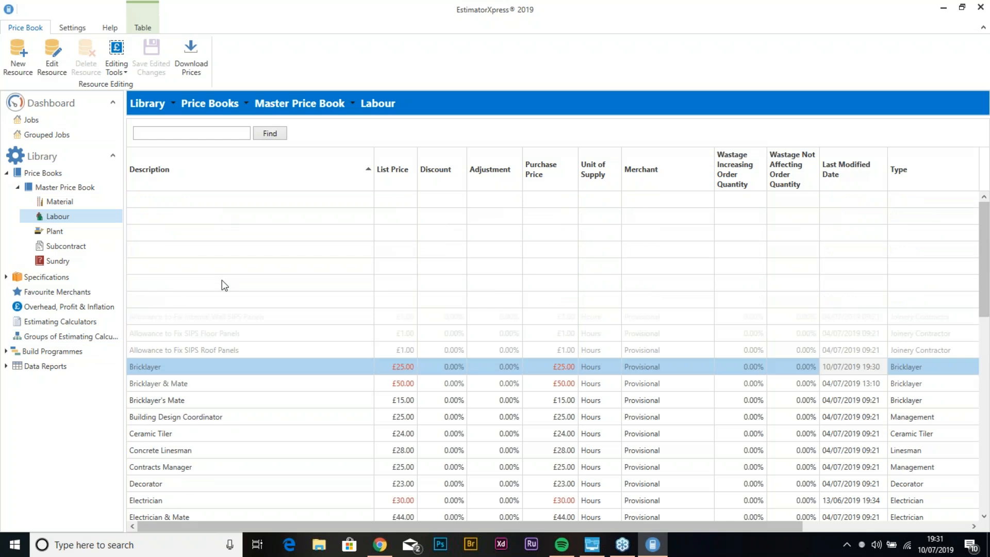
Step: Browse the Master Price Book's material resources and search them for "nails"
{"action": "left_click", "coordinate": [60, 202]}
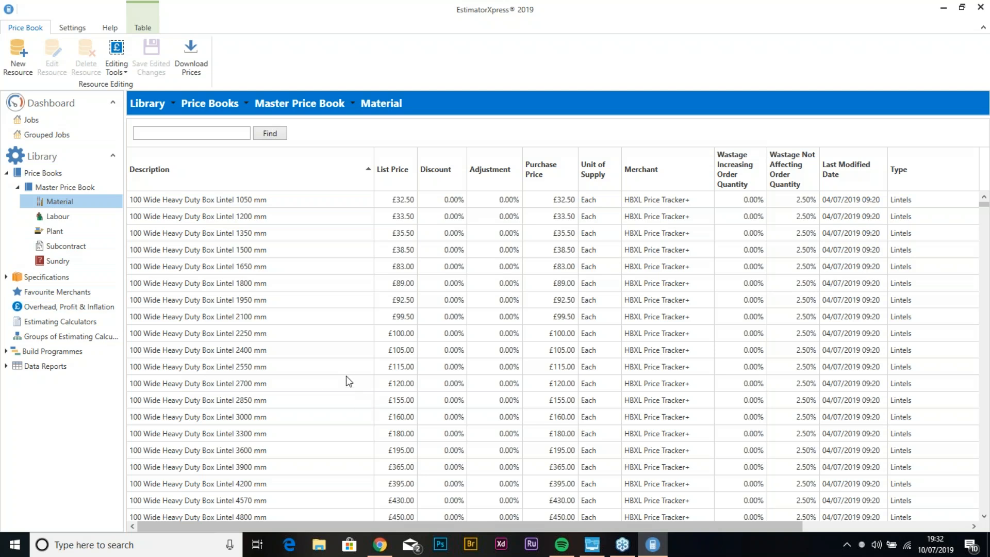
{"action": "scroll", "coordinate": [333, 367], "scroll_direction": "down", "scroll_amount": 5}
{"action": "scroll", "coordinate": [333, 367], "scroll_direction": "down", "scroll_amount": 5}
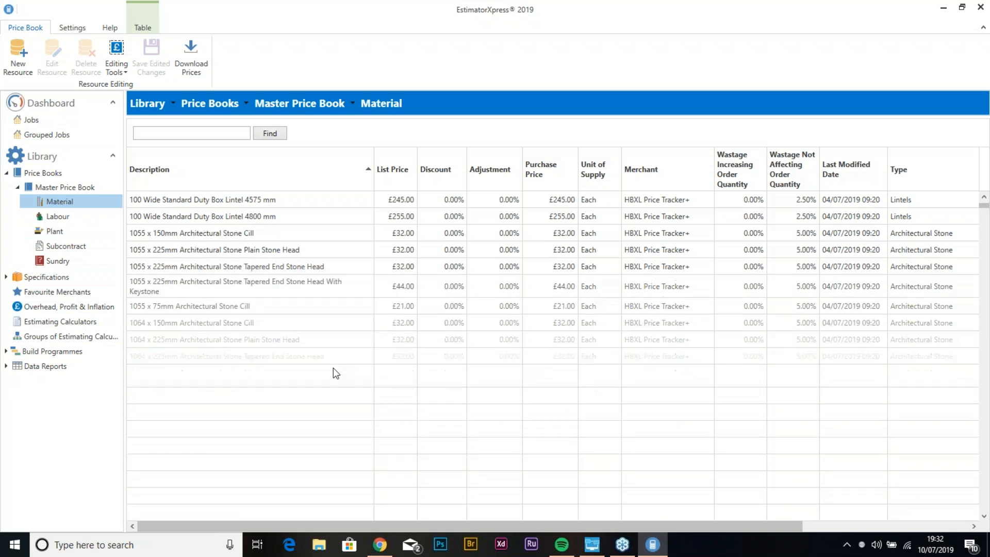
{"action": "left_click", "coordinate": [185, 257]}
{"action": "scroll", "coordinate": [222, 383], "scroll_direction": "down", "scroll_amount": 5}
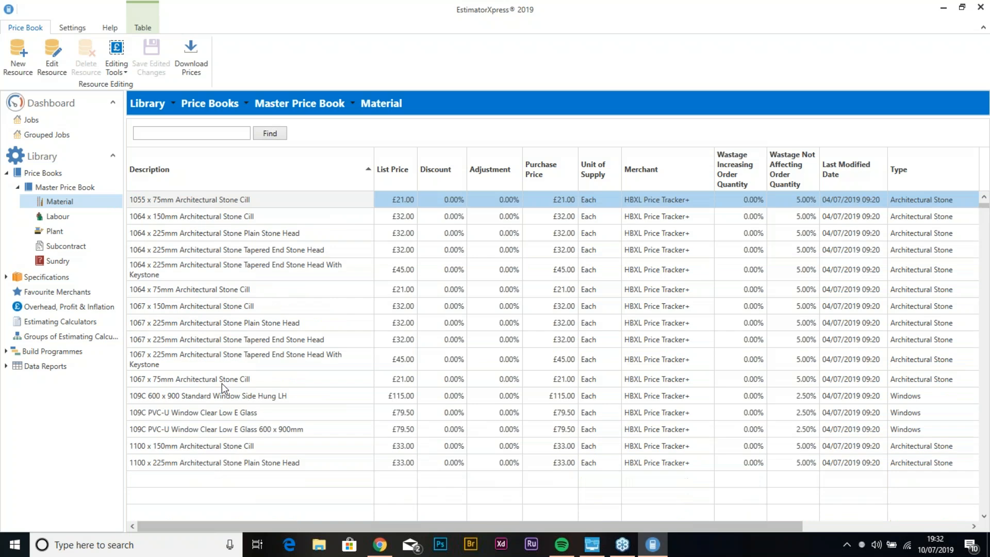
{"action": "left_click", "coordinate": [201, 340]}
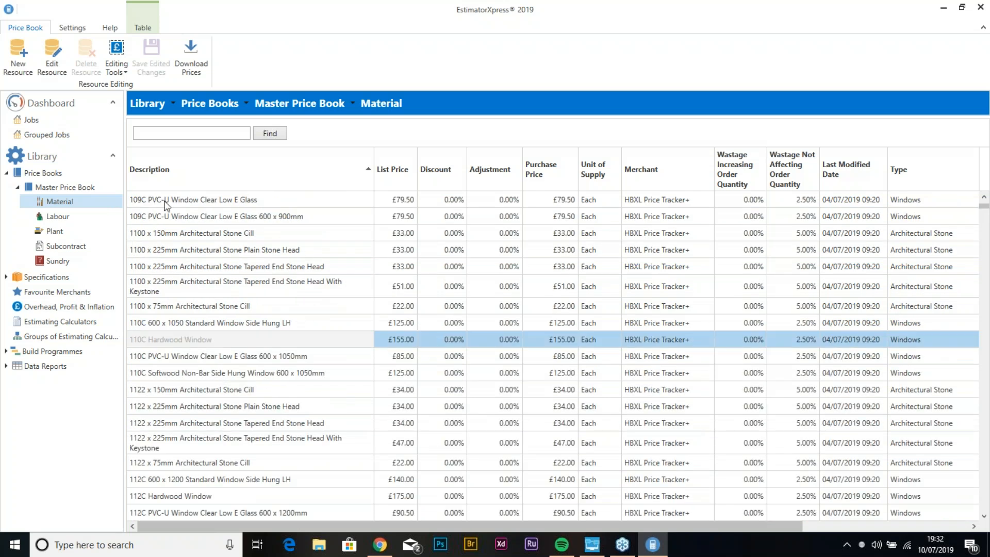
{"action": "left_click", "coordinate": [164, 134]}
{"action": "type", "text": "nails"}
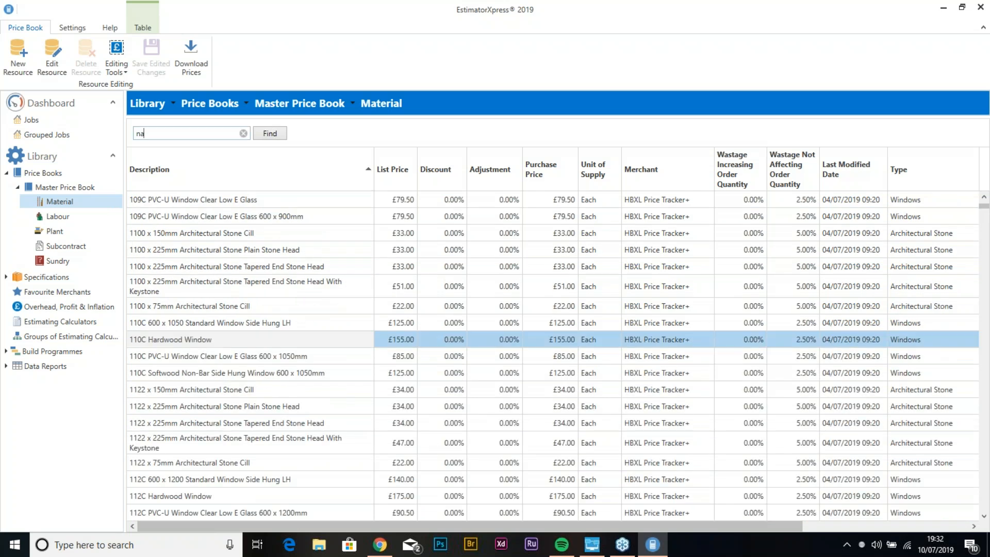
{"action": "left_click", "coordinate": [268, 134]}
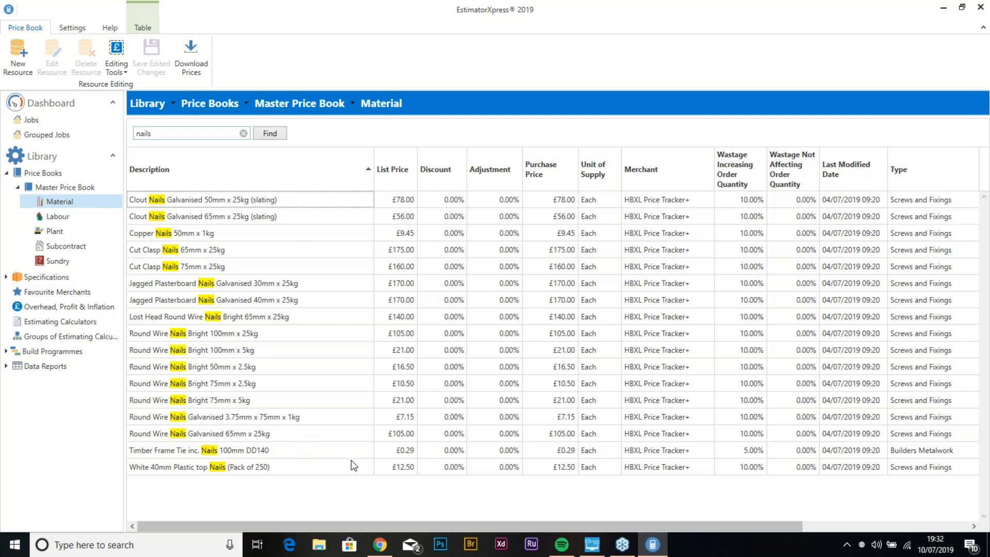
Step: Search the materials for "brick" and select Facing Bricks - Provisional (Allowance £0.40 Each)
{"action": "left_click", "coordinate": [244, 135]}
{"action": "type", "text": "brick"}
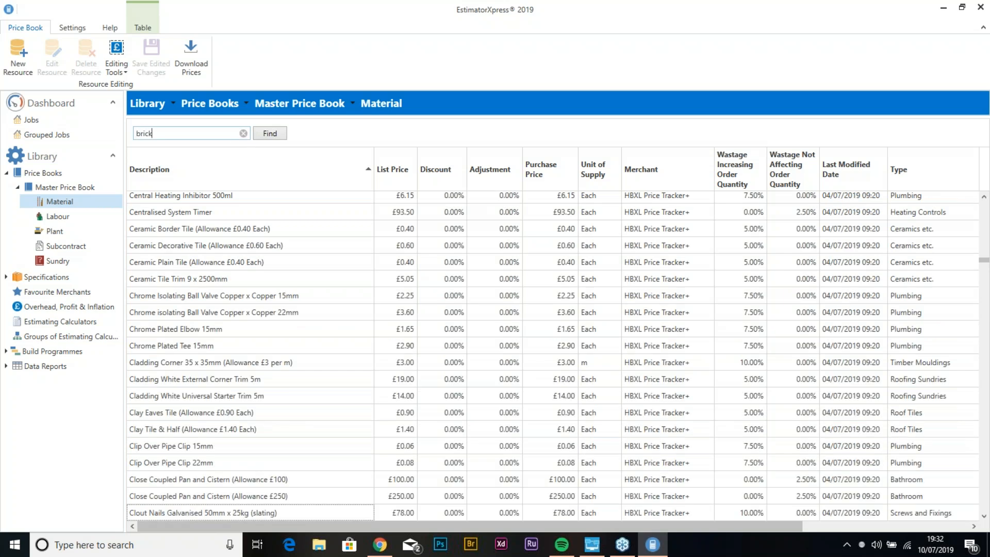
{"action": "key", "text": "Return"}
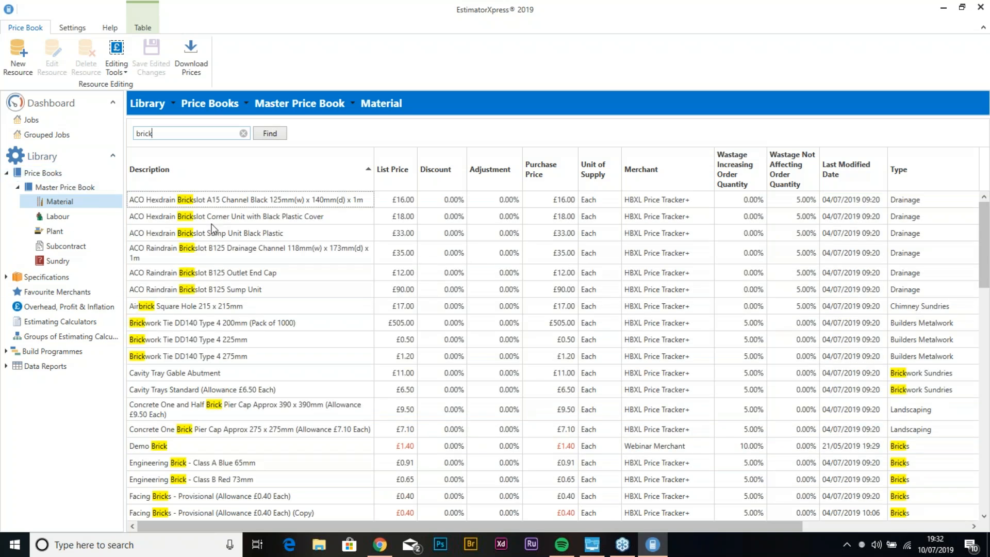
{"action": "scroll", "coordinate": [201, 346], "scroll_direction": "down", "scroll_amount": 5}
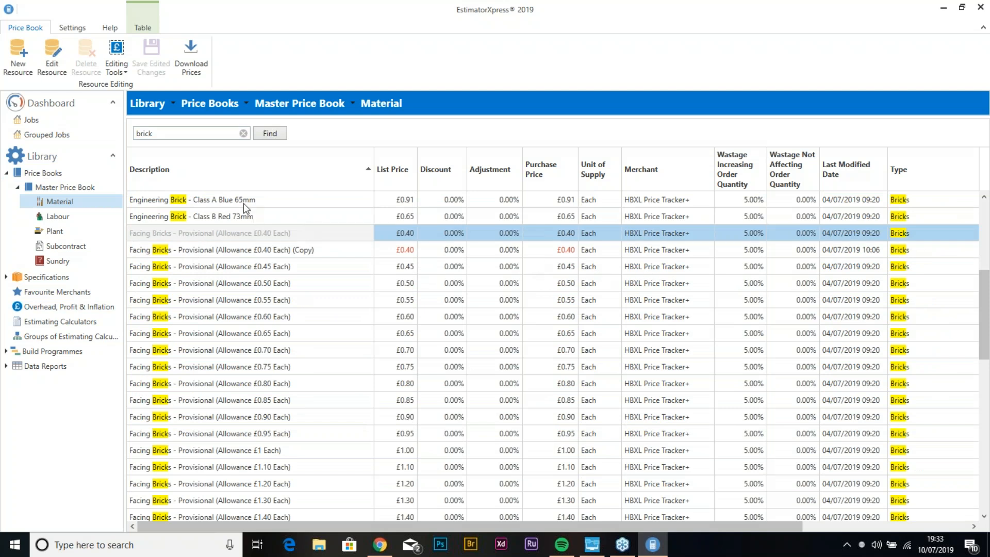
Step: Start a new resource from these facing bricks, described as "Evening Demonstration Brick", customer friendly description "July Brick", unit cost £1.20
{"action": "left_click", "coordinate": [22, 67]}
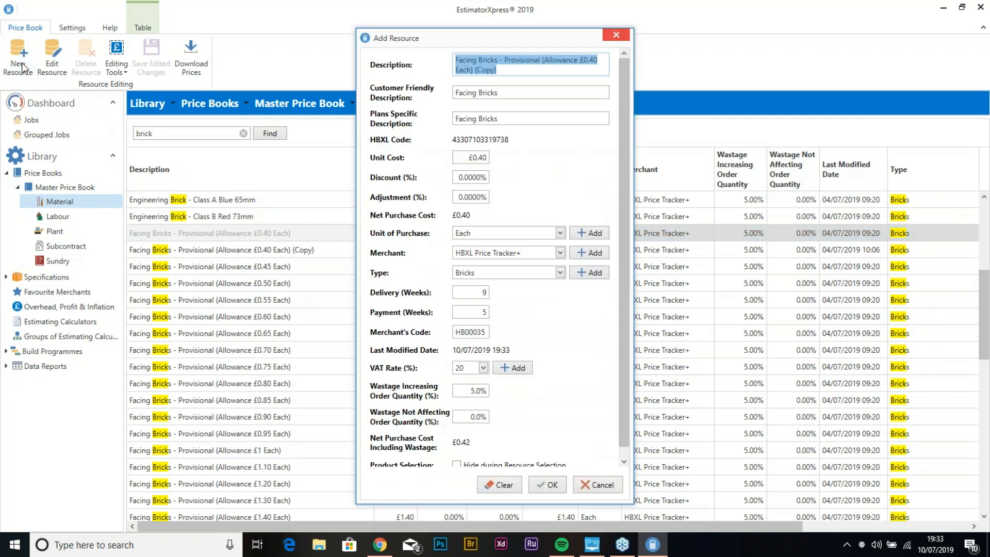
{"action": "key", "text": "BackSpace"}
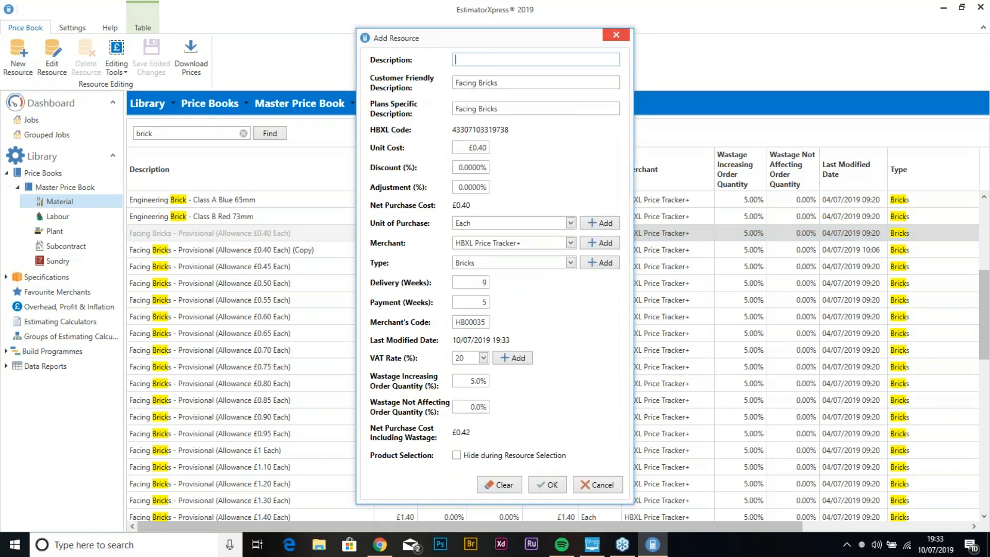
{"action": "type", "text": "Evening "}
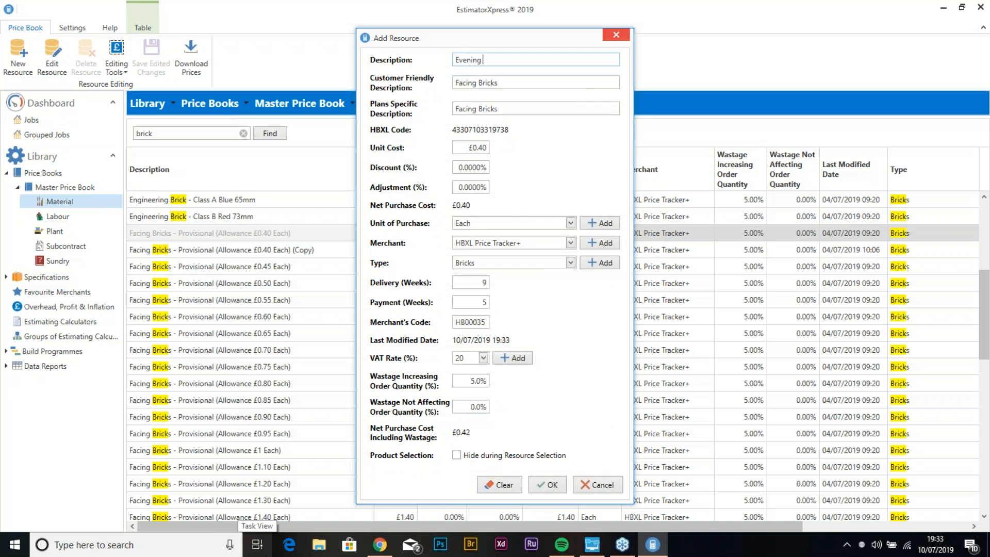
{"action": "type", "text": "Demonstration Brick"}
{"action": "key", "text": "Tab"}
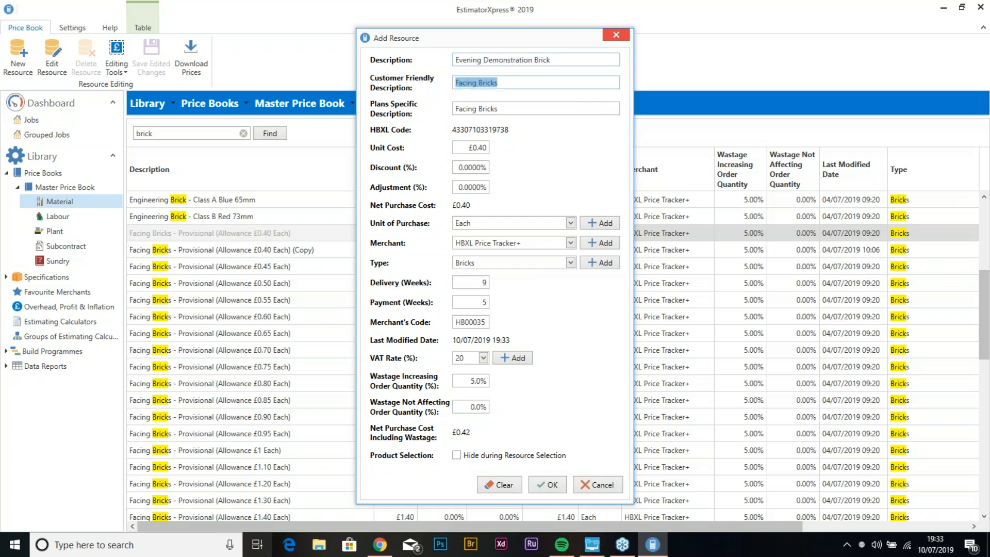
{"action": "type", "text": "July Brick"}
{"action": "key", "text": "Tab"}
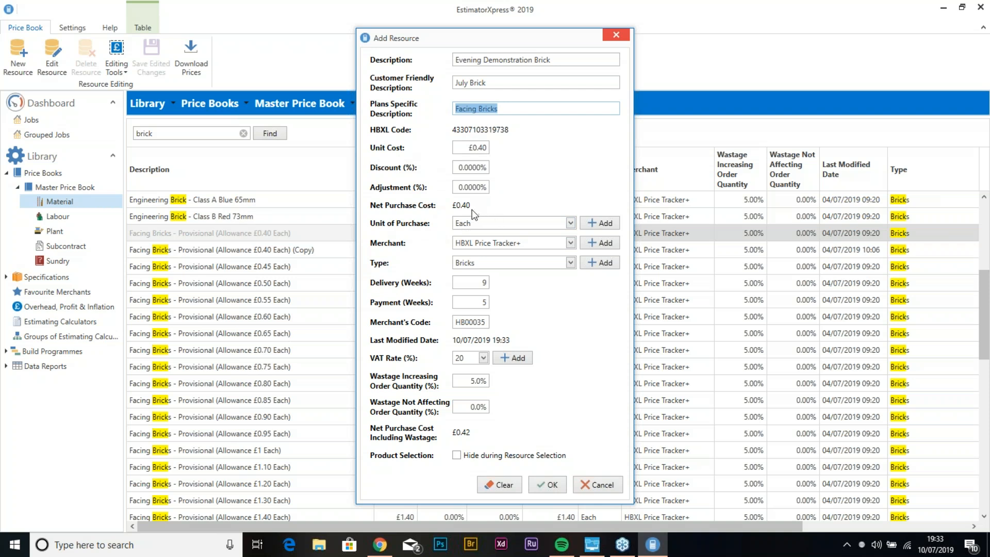
{"action": "left_click_drag", "start_coordinate": [485, 150], "coordinate": [475, 151]}
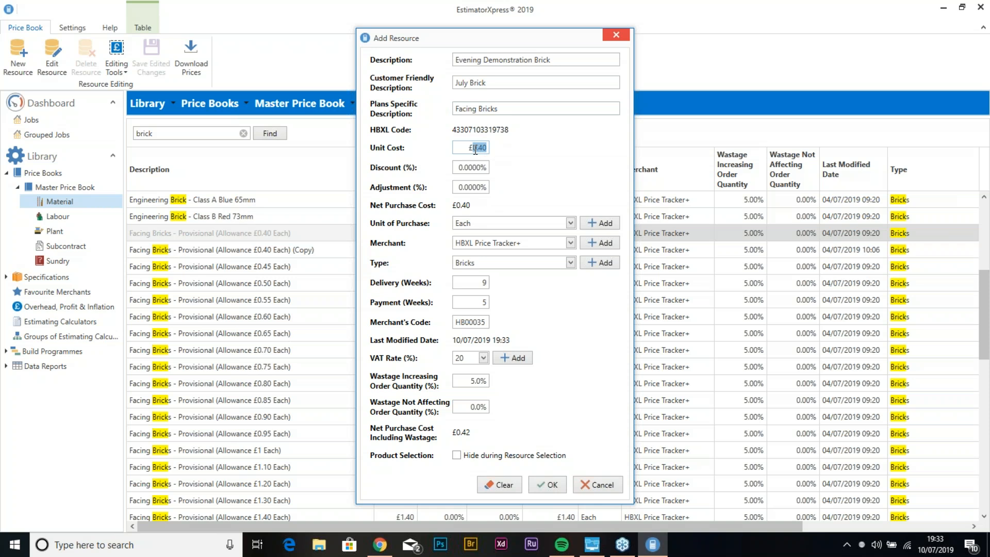
{"action": "type", "text": "1.2"}
Step: Try m² as the new brick's unit of purchase and restore Each
{"action": "left_click", "coordinate": [571, 223]}
{"action": "left_click", "coordinate": [509, 337]}
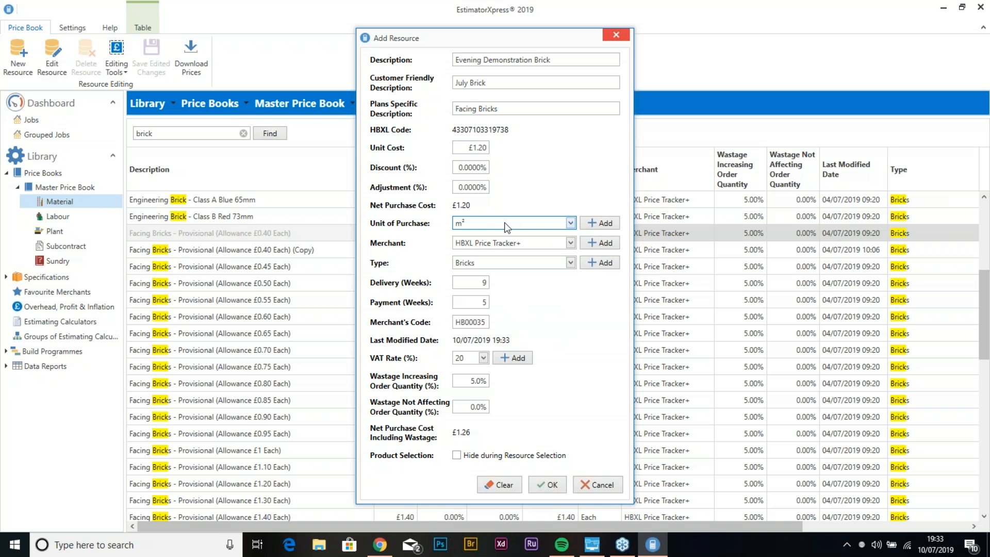
{"action": "left_click", "coordinate": [505, 222]}
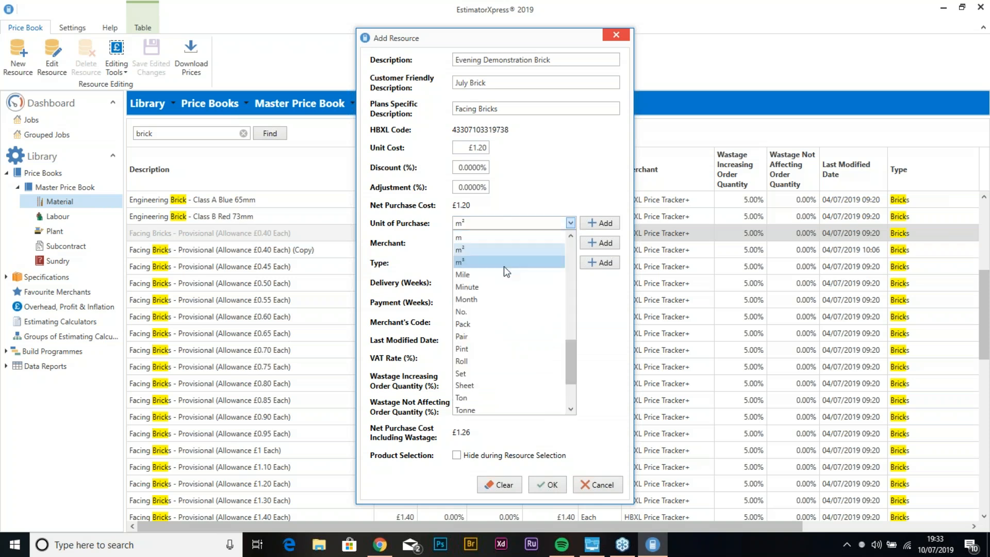
{"action": "left_click", "coordinate": [498, 298]}
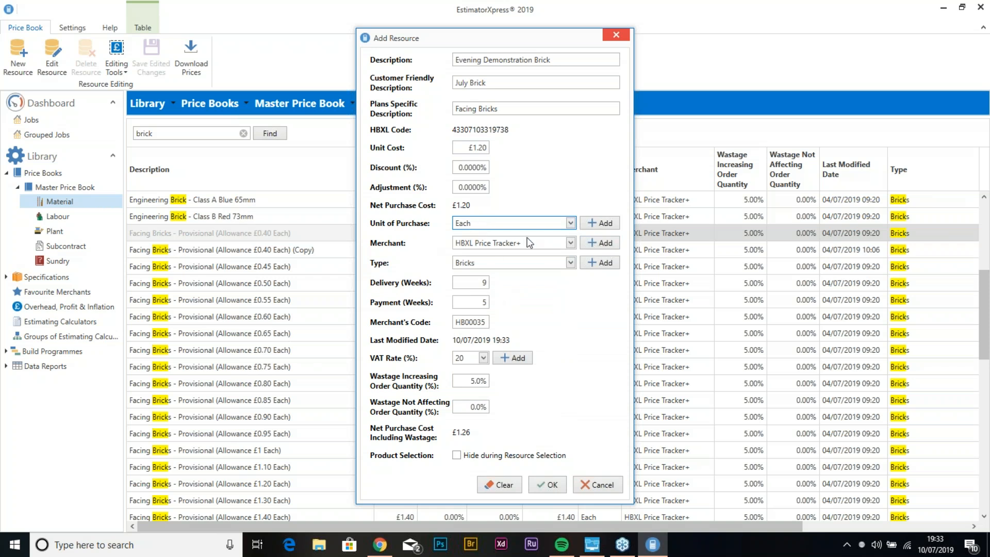
Step: Review the available merchants and add a new merchant named "Evening Merchants" for the brick
{"action": "left_click", "coordinate": [552, 245]}
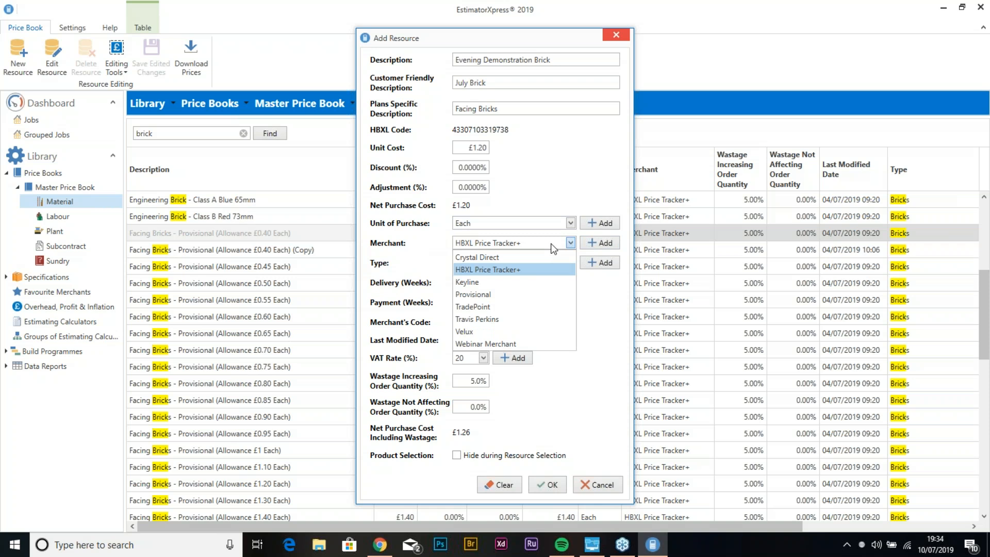
{"action": "left_click", "coordinate": [553, 248]}
{"action": "left_click", "coordinate": [570, 243]}
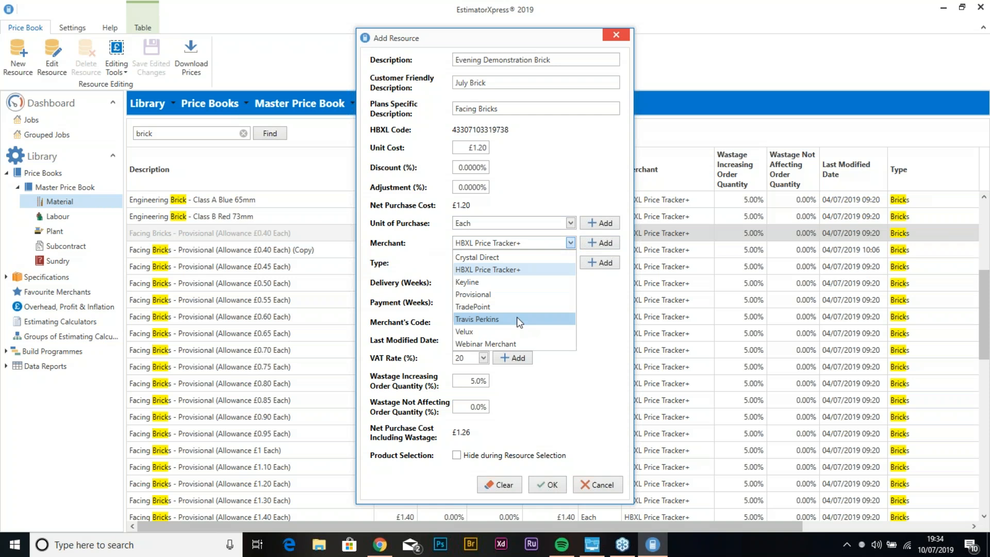
{"action": "left_click", "coordinate": [590, 293]}
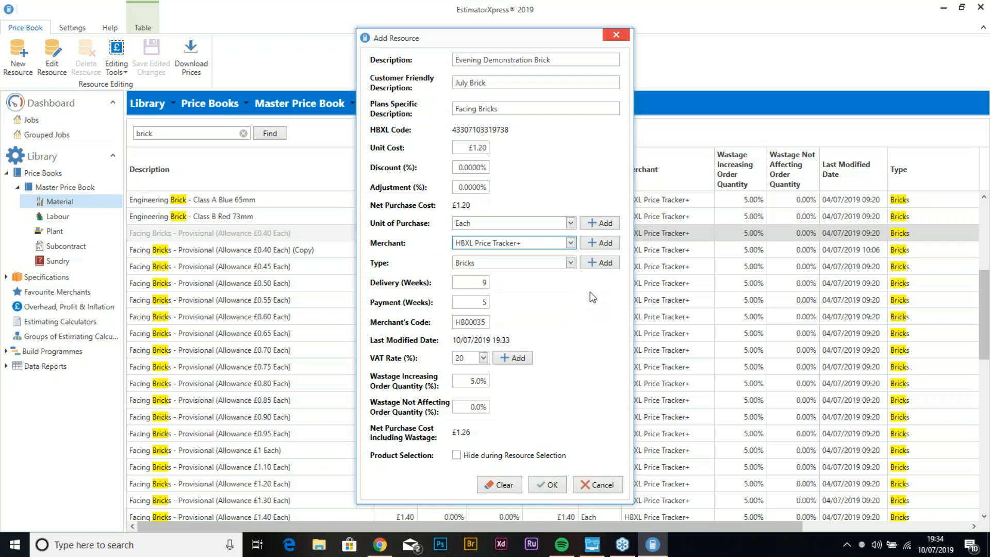
{"action": "left_click", "coordinate": [603, 242]}
{"action": "type", "text": "Evening Merchants"}
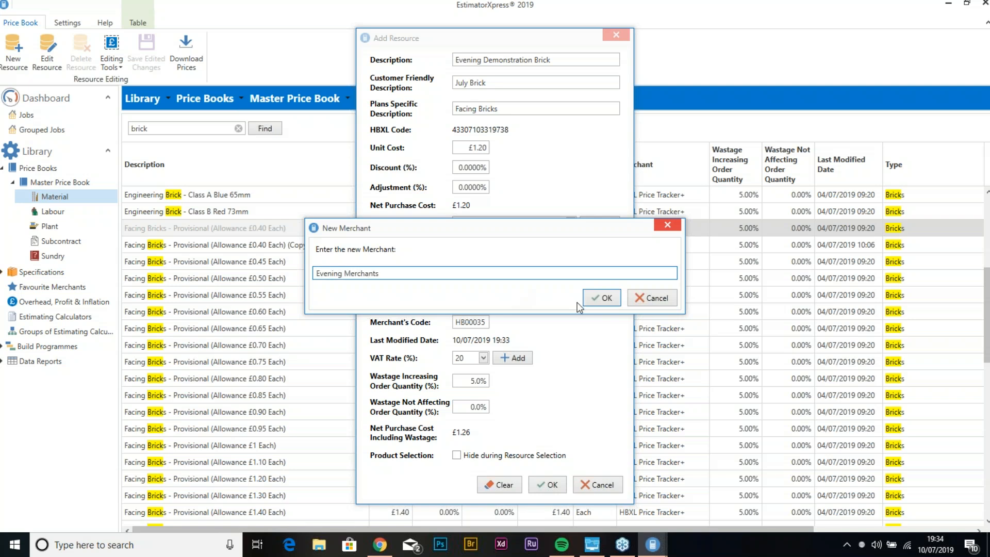
{"action": "left_click", "coordinate": [606, 299]}
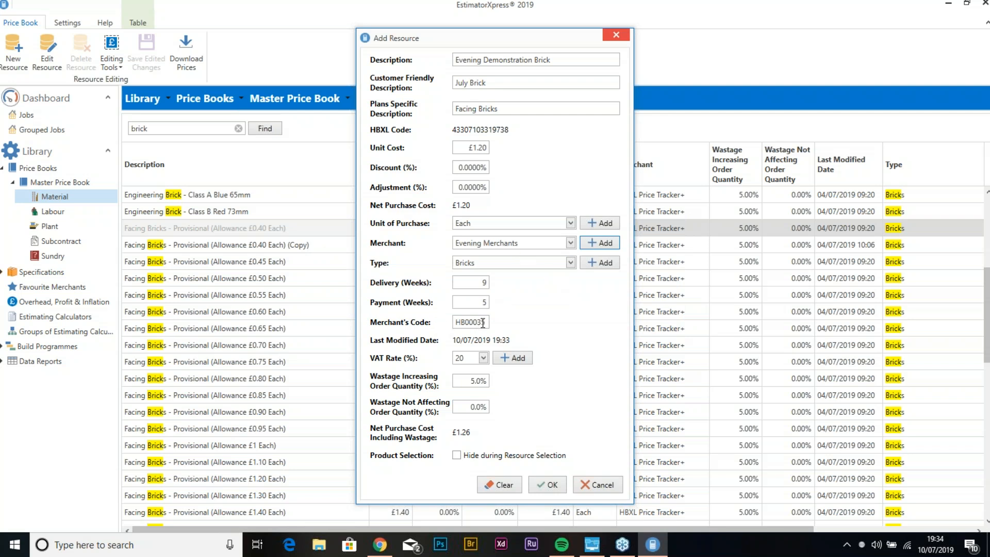
Step: Set the brick's merchant's code to EM1234 and add the resource to the material price book
{"action": "left_click_drag", "start_coordinate": [483, 323], "coordinate": [452, 322]}
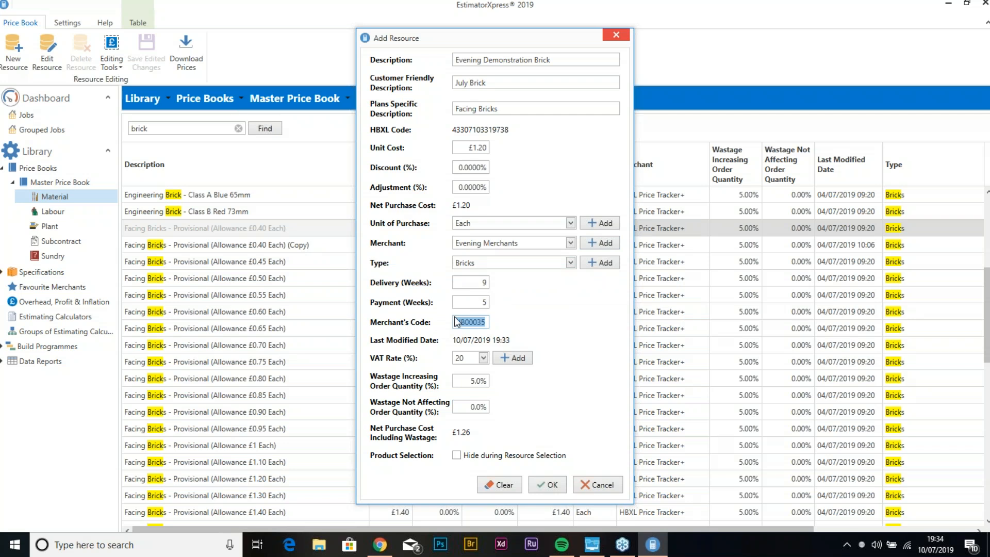
{"action": "type", "text": "EM1234"}
{"action": "left_click", "coordinate": [552, 486]}
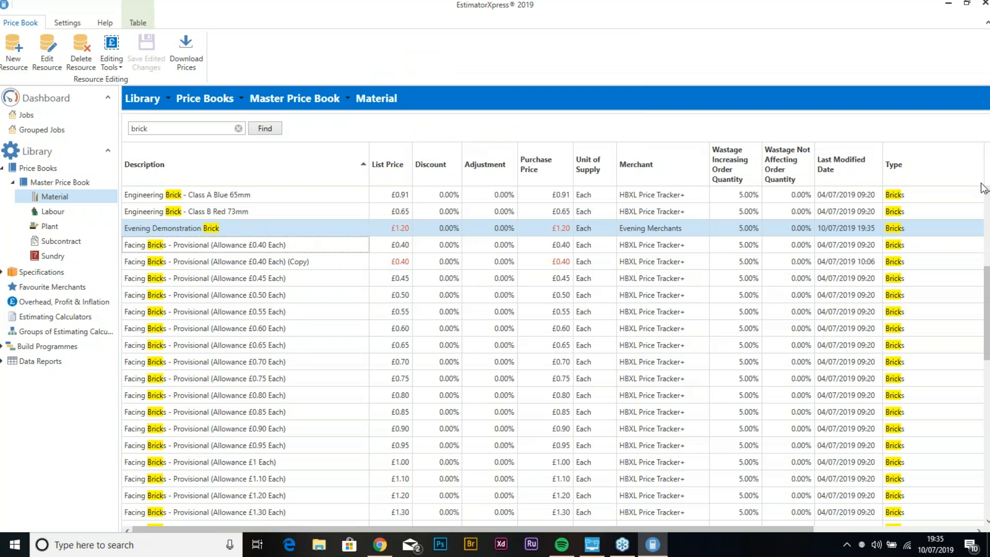
{"action": "left_click", "coordinate": [984, 37]}
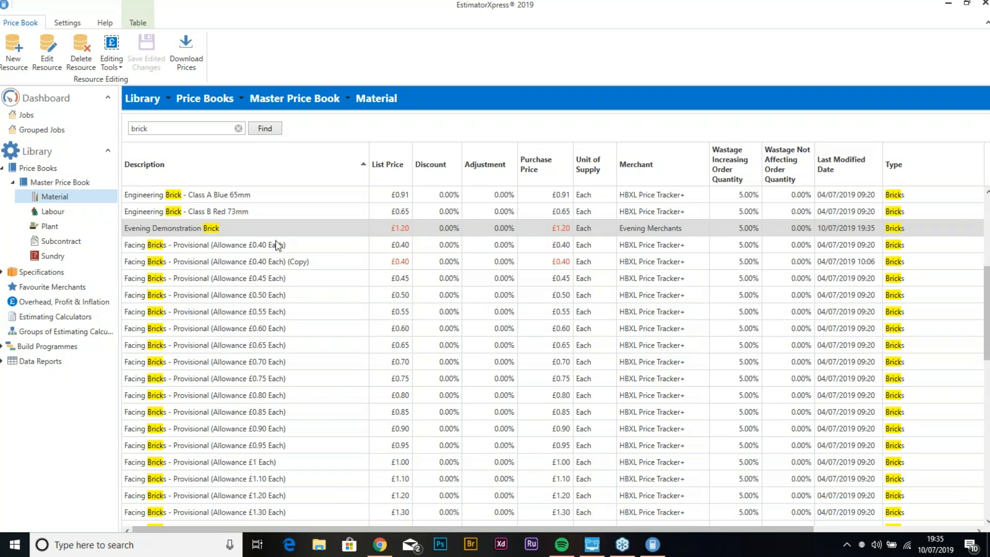
Step: Clear the "brick" search and review the plant resources in the Master Price Book, from the access towers to the tool allowance
{"action": "left_click", "coordinate": [238, 128]}
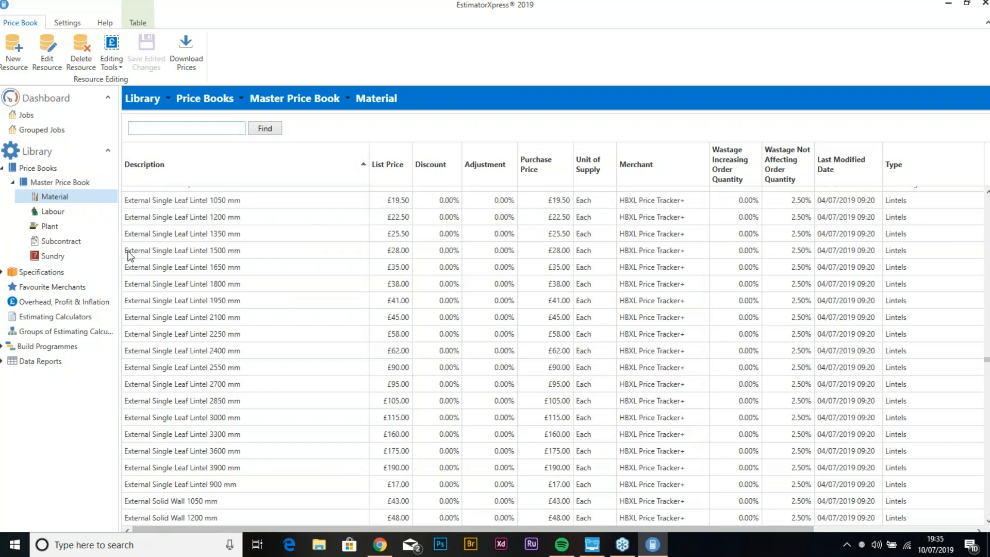
{"action": "left_click", "coordinate": [75, 225]}
{"action": "scroll", "coordinate": [332, 340], "scroll_direction": "up", "scroll_amount": 5}
{"action": "left_click_drag", "start_coordinate": [987, 406], "coordinate": [978, 188]}
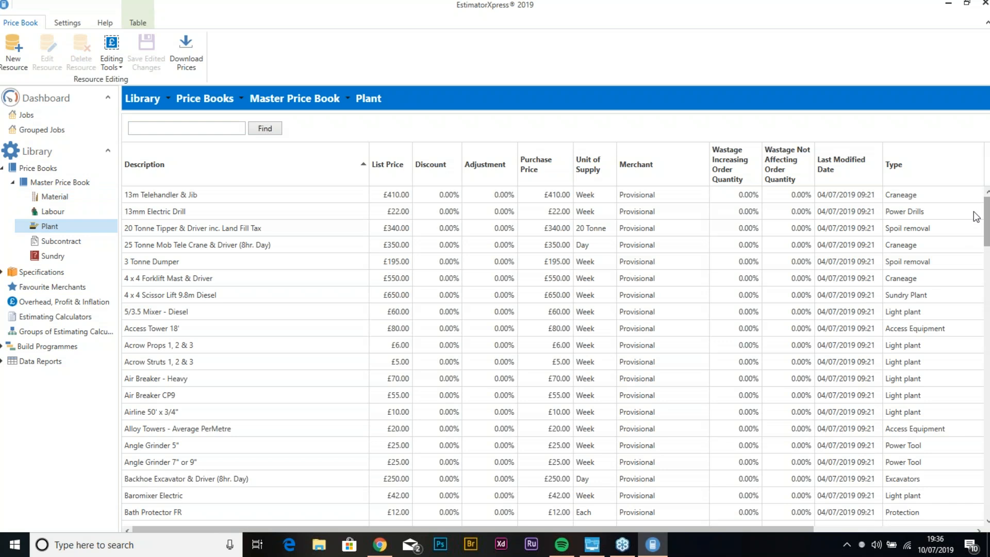
{"action": "left_click", "coordinate": [138, 329]}
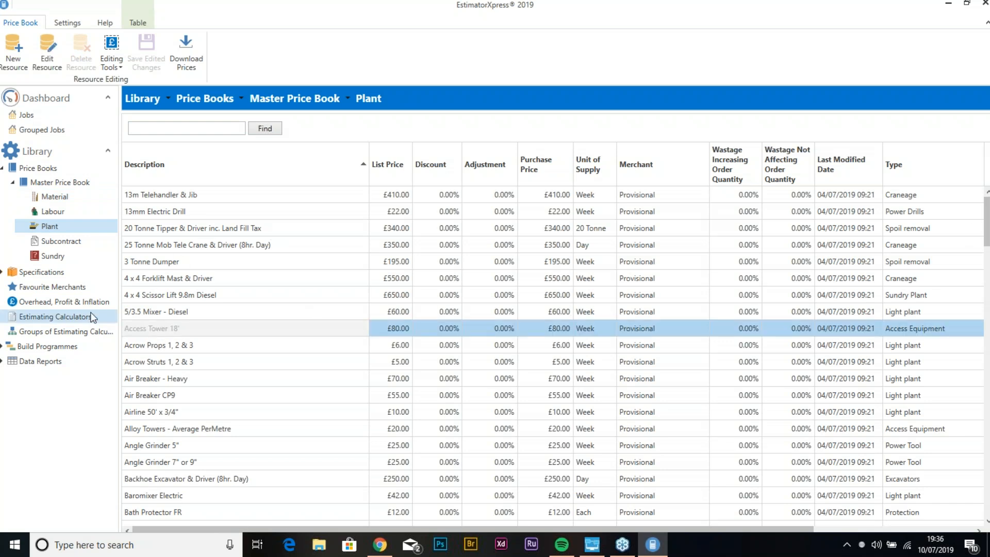
{"action": "scroll", "coordinate": [170, 372], "scroll_direction": "down", "scroll_amount": 4}
{"action": "scroll", "coordinate": [169, 369], "scroll_direction": "down", "scroll_amount": 2}
{"action": "left_click", "coordinate": [176, 394]}
{"action": "scroll", "coordinate": [176, 395], "scroll_direction": "down", "scroll_amount": 2}
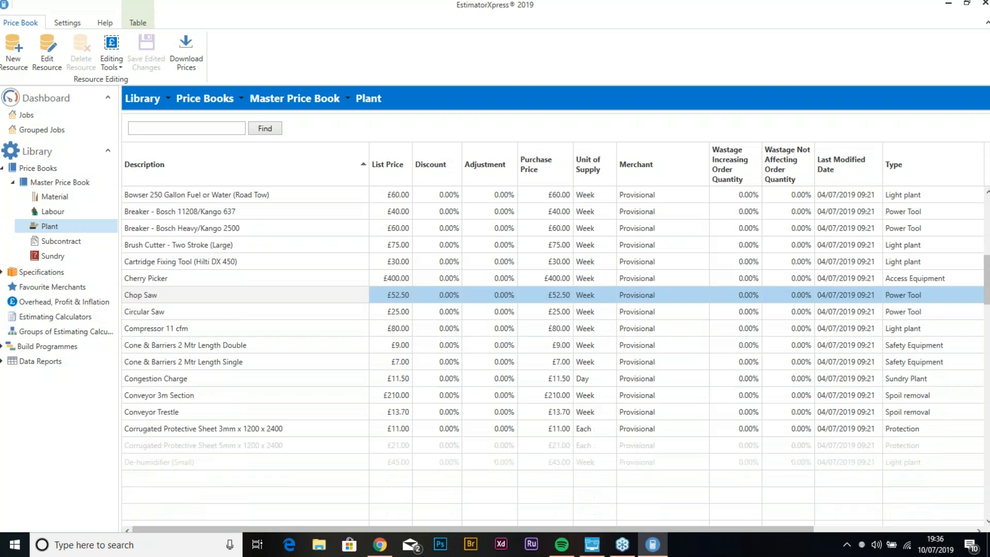
{"action": "scroll", "coordinate": [175, 423], "scroll_direction": "down", "scroll_amount": 2}
{"action": "left_click", "coordinate": [174, 445]}
{"action": "scroll", "coordinate": [174, 445], "scroll_direction": "down", "scroll_amount": 7}
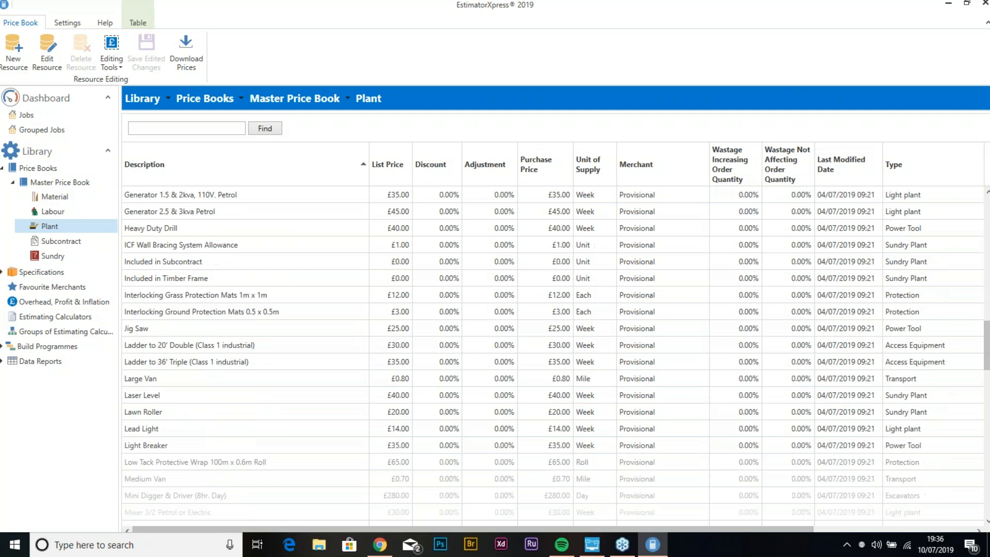
{"action": "left_click", "coordinate": [157, 330]}
{"action": "scroll", "coordinate": [157, 374], "scroll_direction": "down", "scroll_amount": 1}
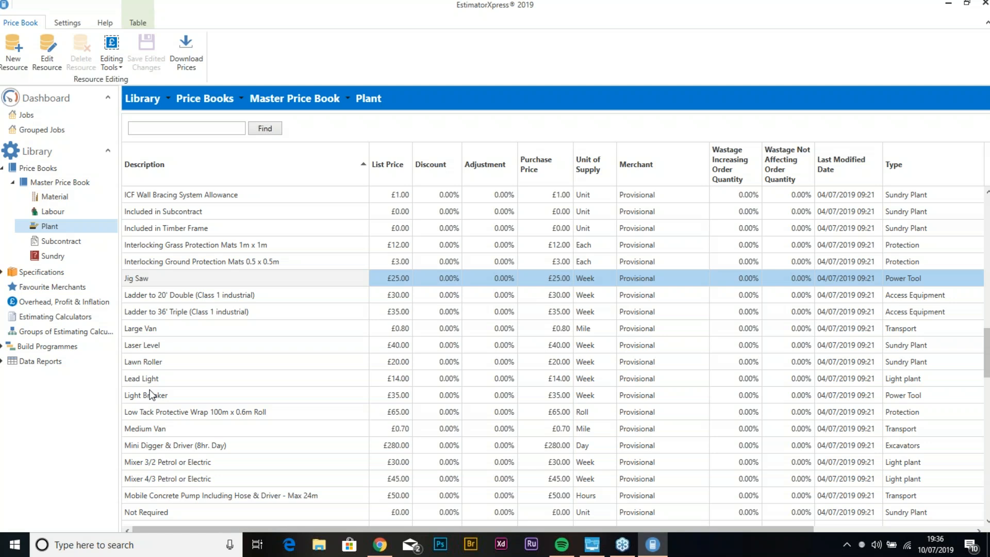
{"action": "scroll", "coordinate": [154, 400], "scroll_direction": "down", "scroll_amount": 10}
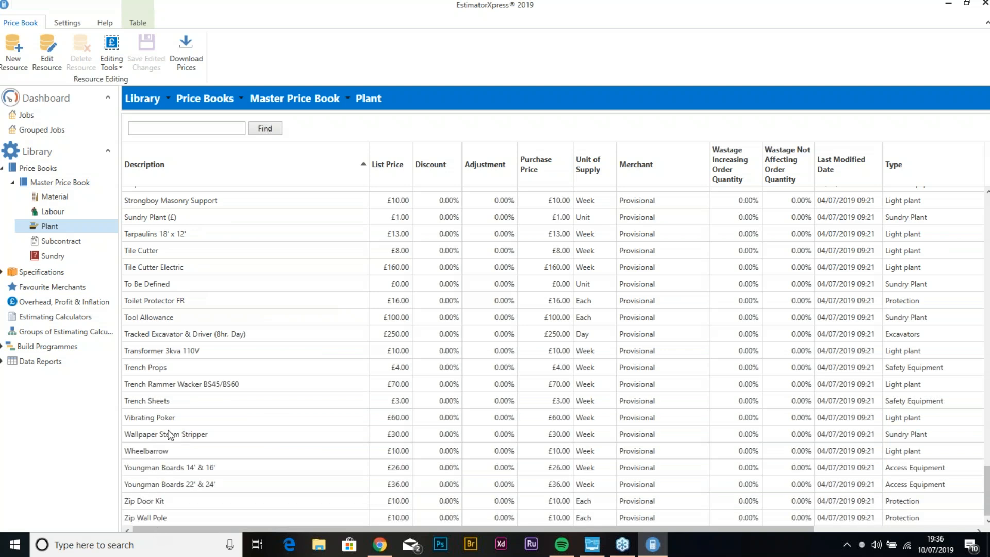
{"action": "left_click", "coordinate": [169, 318]}
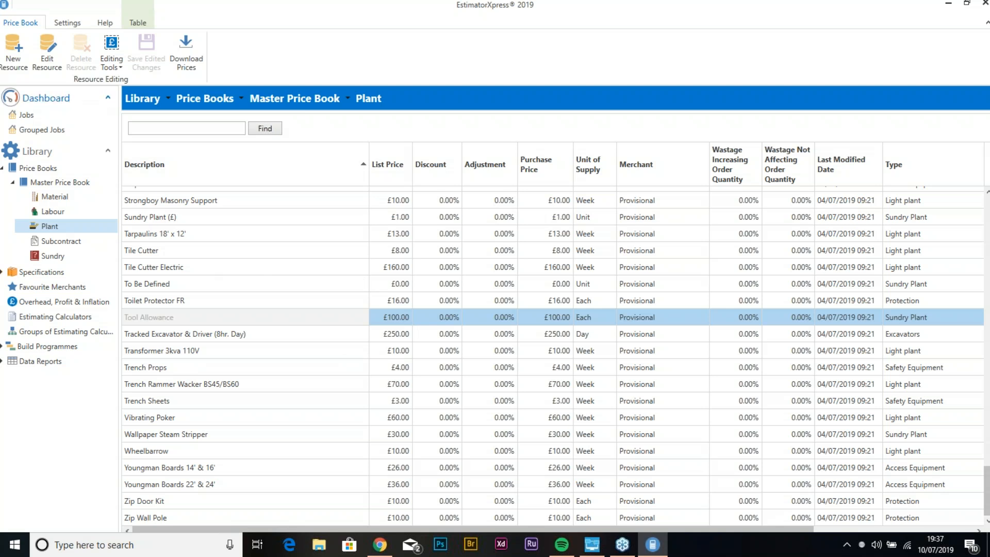
Step: Start a new job from the dashboard as a quote from a PlansXpress import, using the "evening dem" drawing
{"action": "left_click", "coordinate": [107, 98]}
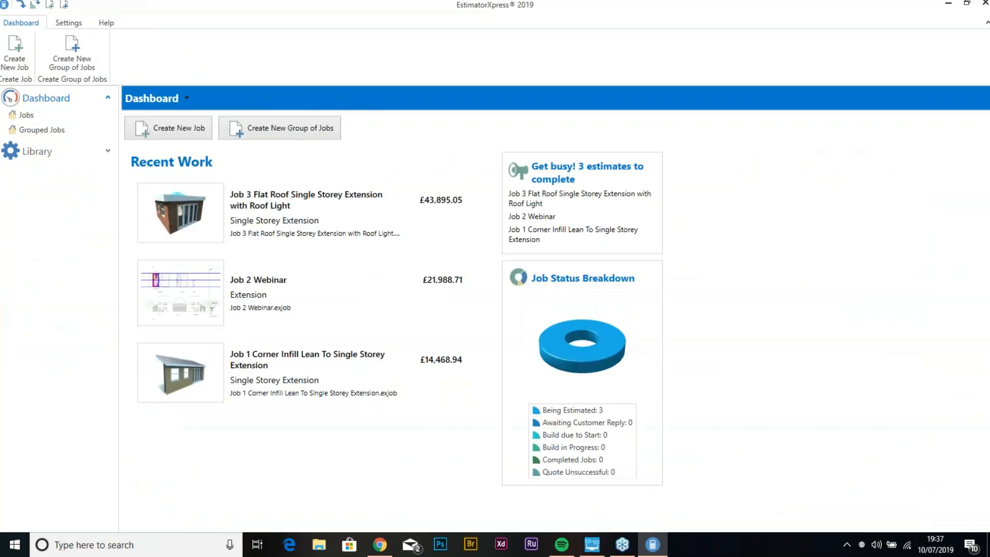
{"action": "left_click", "coordinate": [175, 127]}
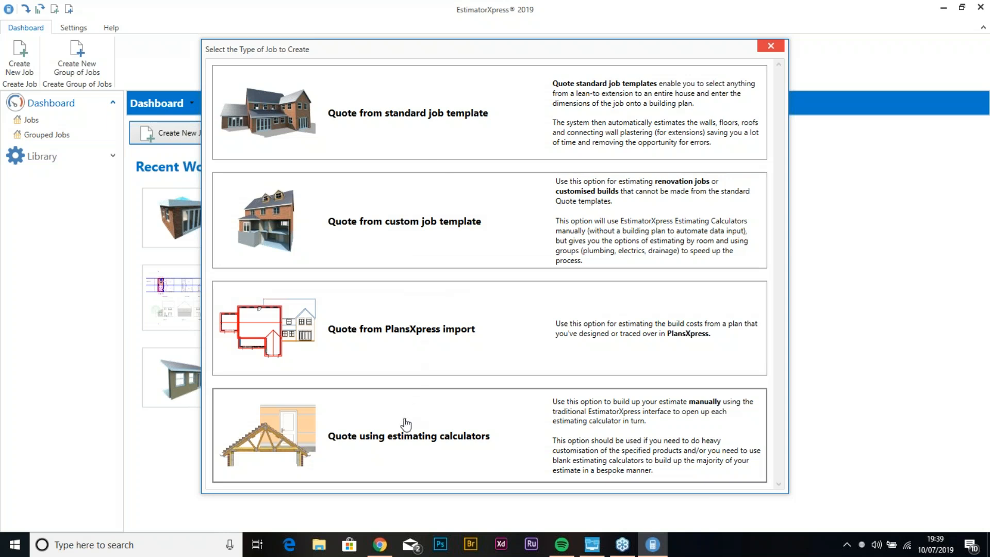
{"action": "left_click", "coordinate": [408, 338]}
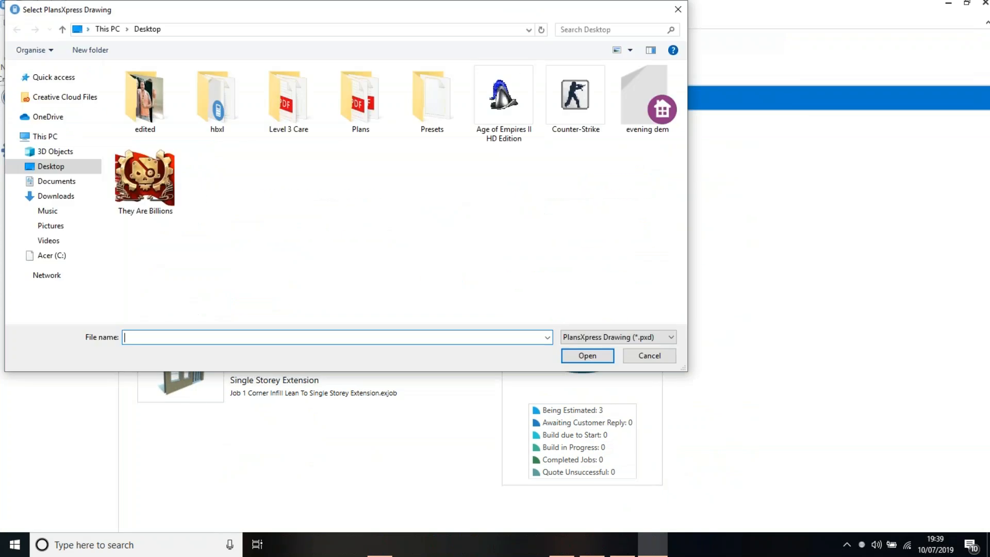
{"action": "left_click", "coordinate": [588, 355]}
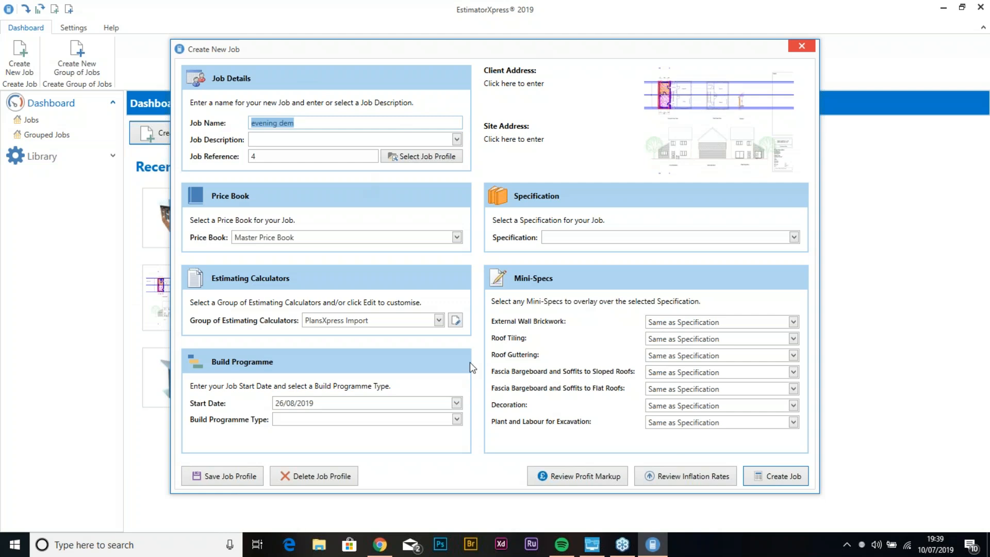
Step: Set the new job's description to Extension and its build programme type to Small Extension
{"action": "mouse_move", "coordinate": [471, 363]}
{"action": "mouse_move", "coordinate": [296, 133]}
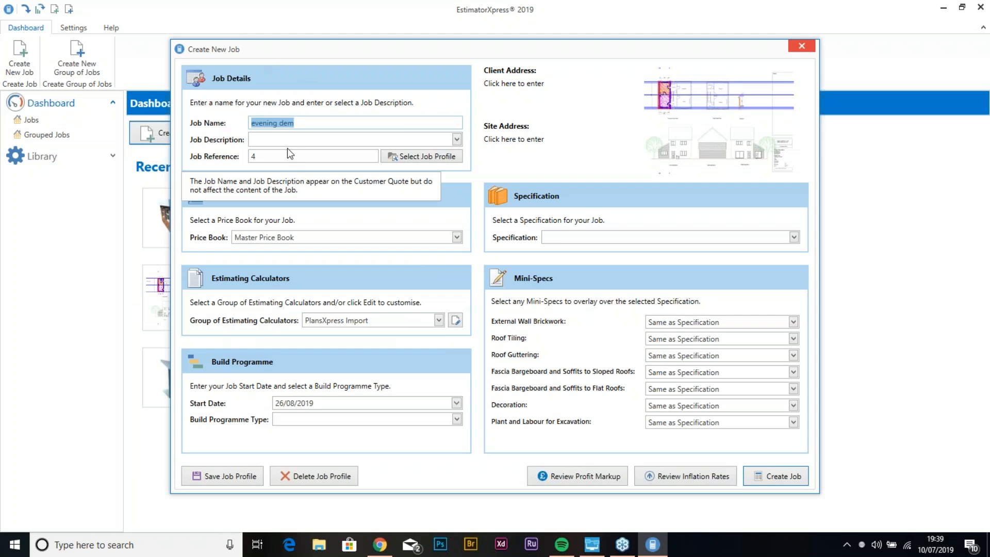
{"action": "left_click", "coordinate": [458, 139]}
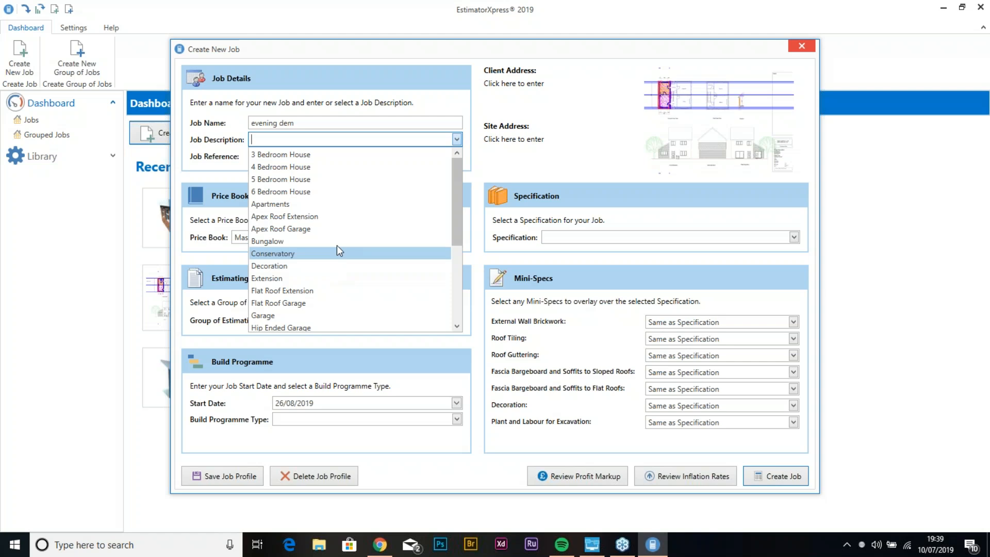
{"action": "scroll", "coordinate": [320, 297], "scroll_direction": "down", "scroll_amount": 4}
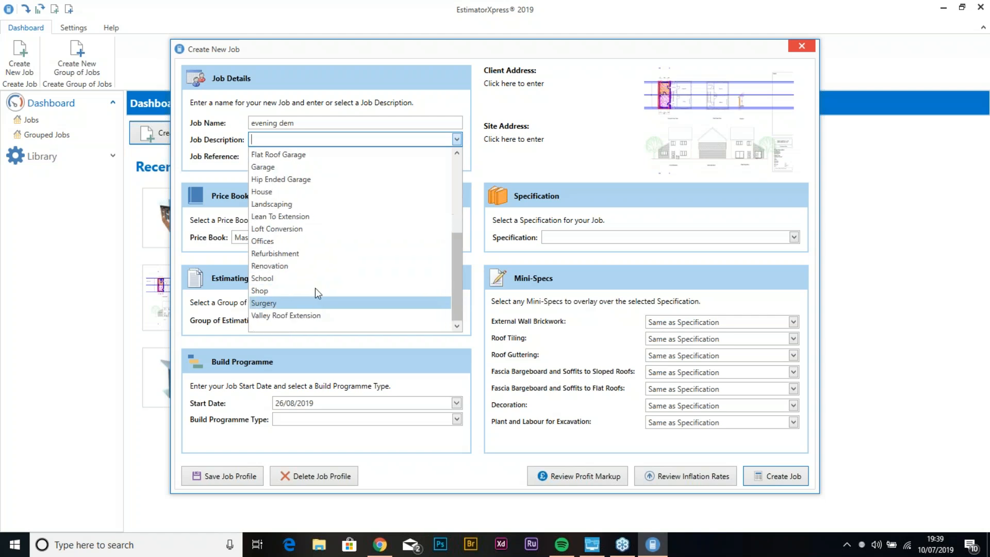
{"action": "scroll", "coordinate": [316, 233], "scroll_direction": "up", "scroll_amount": 2}
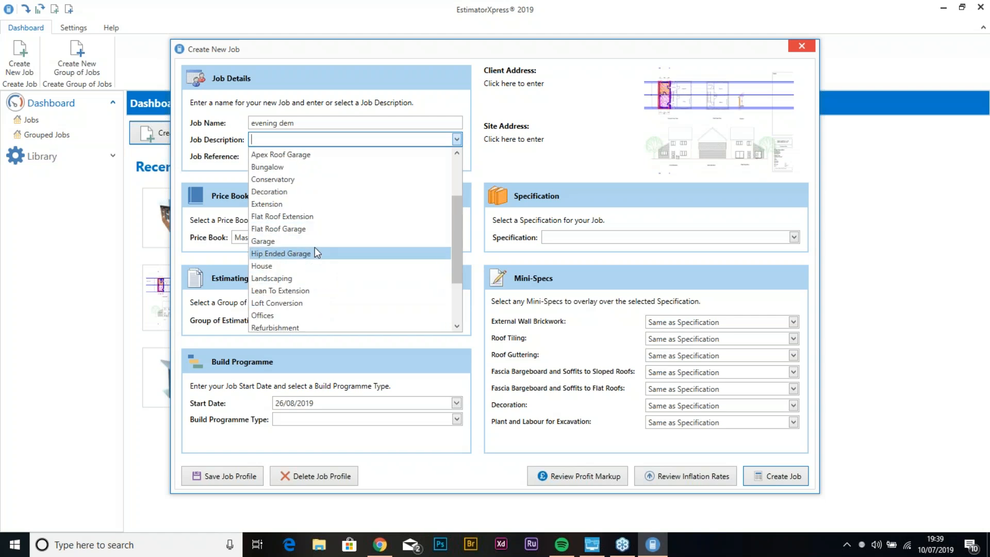
{"action": "left_click", "coordinate": [306, 204]}
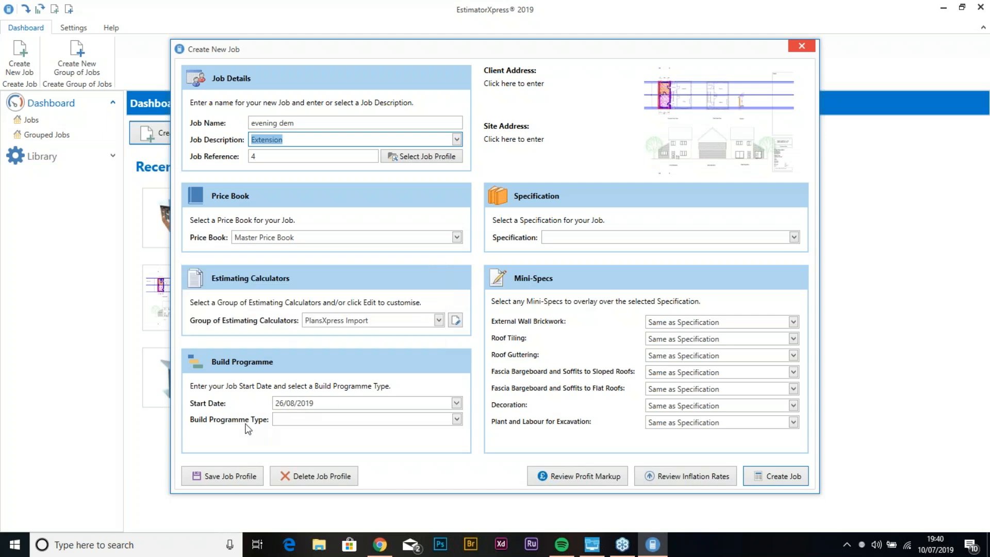
{"action": "left_click", "coordinate": [296, 426]}
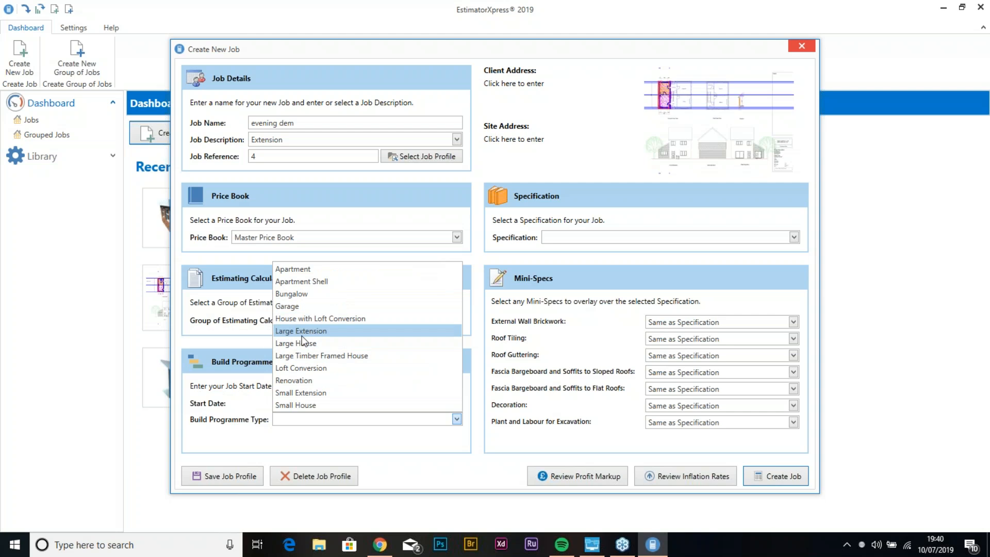
{"action": "left_click", "coordinate": [353, 393]}
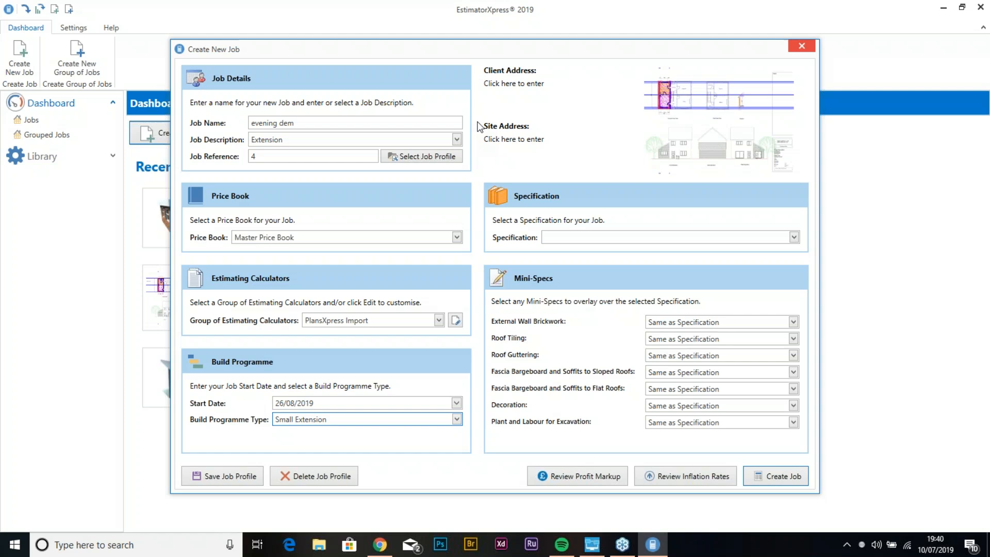
Step: Fill in the client's name, street address, city and post code, and copy the details to the site address
{"action": "left_click", "coordinate": [515, 85]}
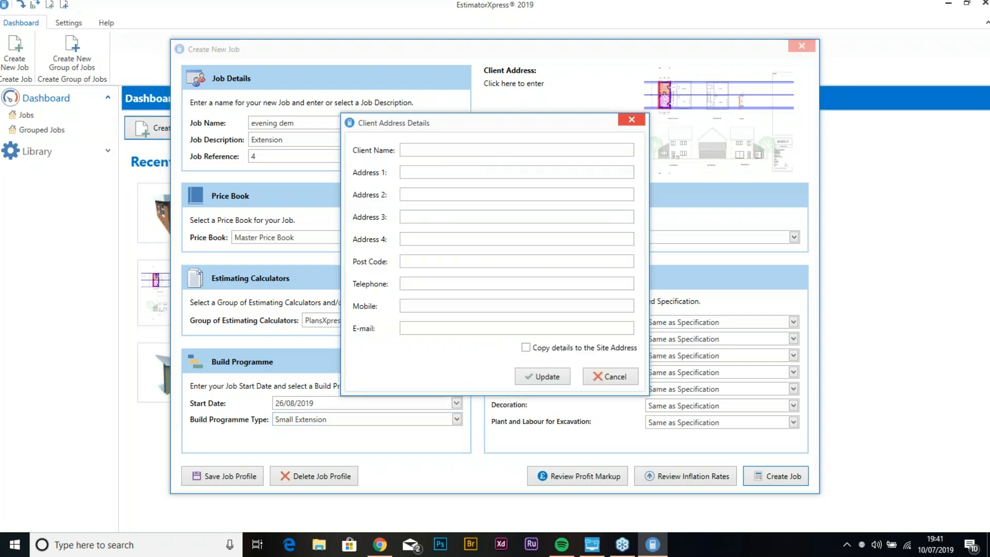
{"action": "type", "text": "Mr an Mrs Smith"}
{"action": "key", "text": "Tab"}
{"action": "type", "text": "123 Fleet Street"}
{"action": "key", "text": "Tab"}
{"action": "type", "text": "London"}
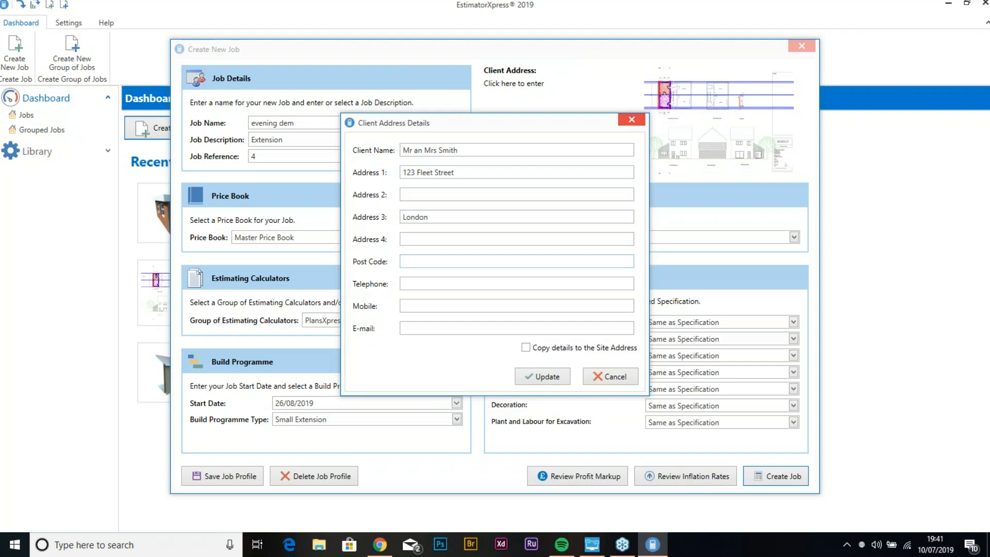
{"action": "type", "text": "N1 1NN"}
{"action": "left_click", "coordinate": [562, 349]}
{"action": "left_click", "coordinate": [563, 379]}
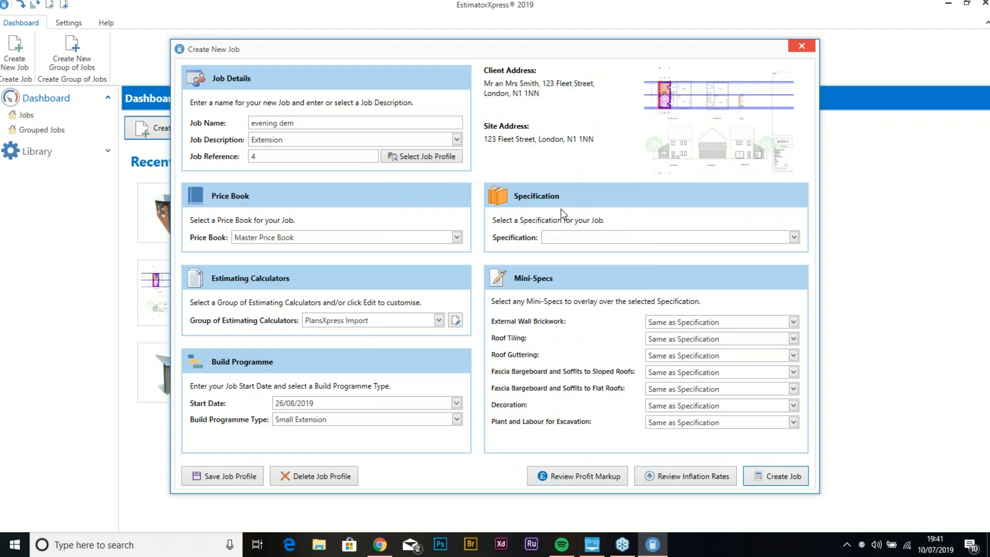
Step: Choose Extension Specification as the specification for the new job
{"action": "mouse_move", "coordinate": [562, 213]}
{"action": "mouse_move", "coordinate": [741, 237]}
{"action": "left_click", "coordinate": [738, 238]}
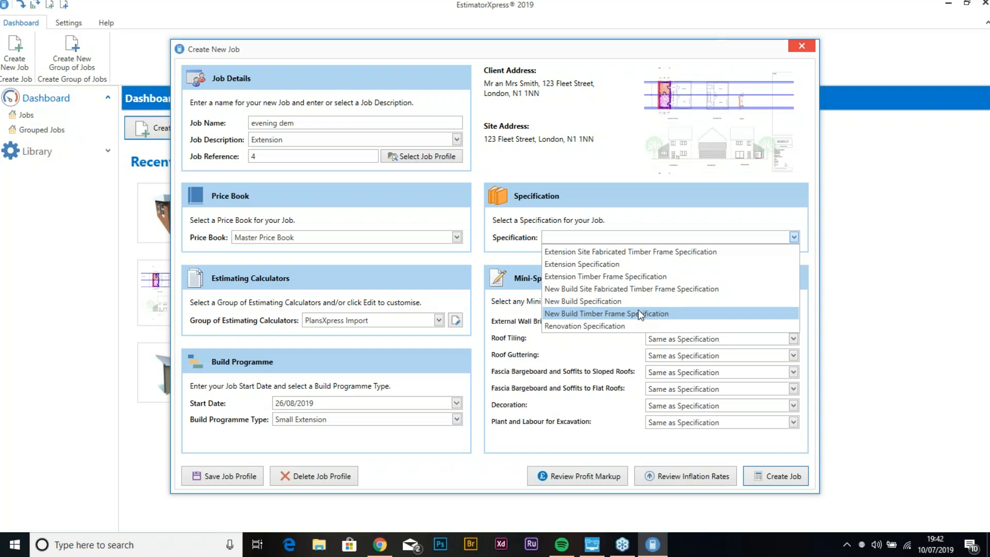
{"action": "left_click", "coordinate": [586, 265]}
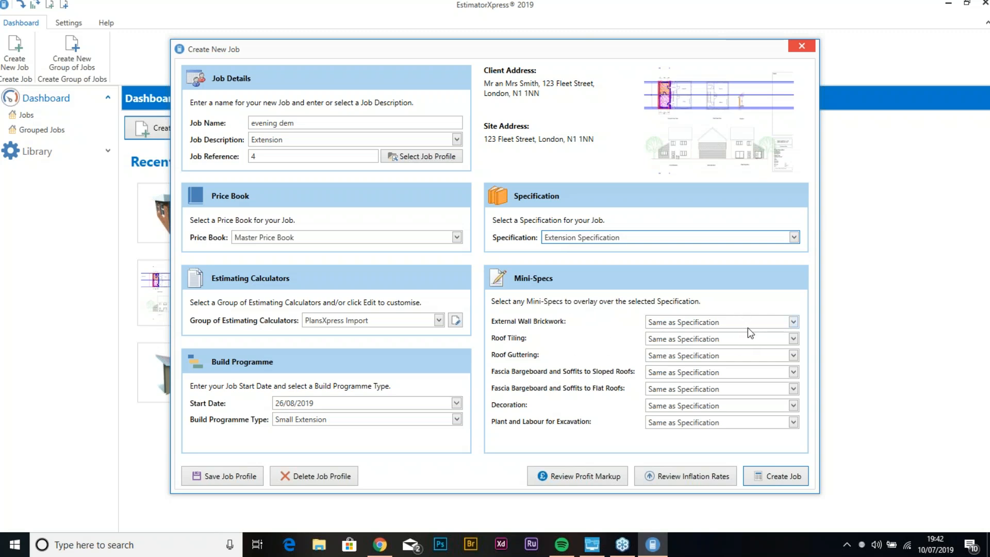
Step: Set the external wall brickwork mini-spec to 70p Facing Brick for Extension or Renovation and roof tiling to Slate for Extension or Renovation
{"action": "left_click", "coordinate": [691, 322]}
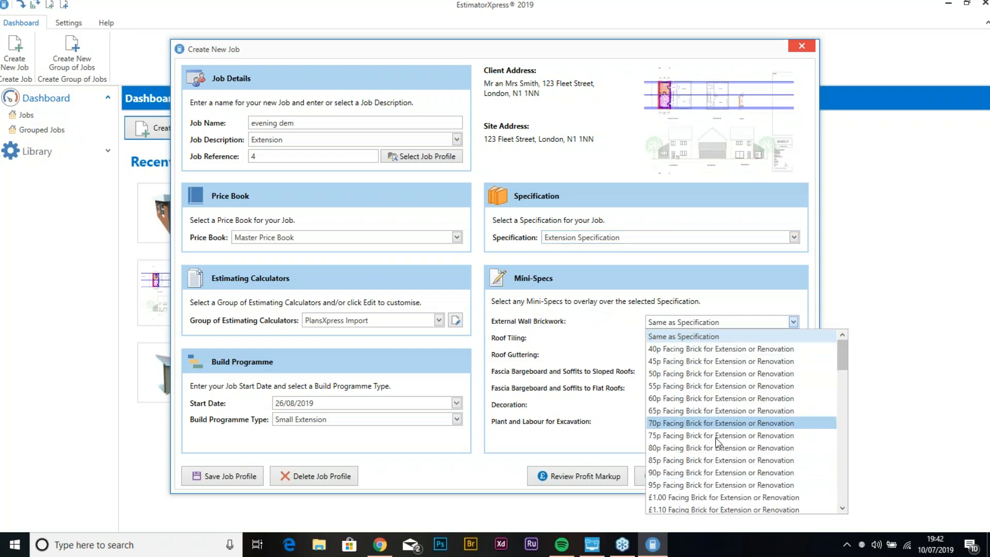
{"action": "left_click", "coordinate": [695, 428]}
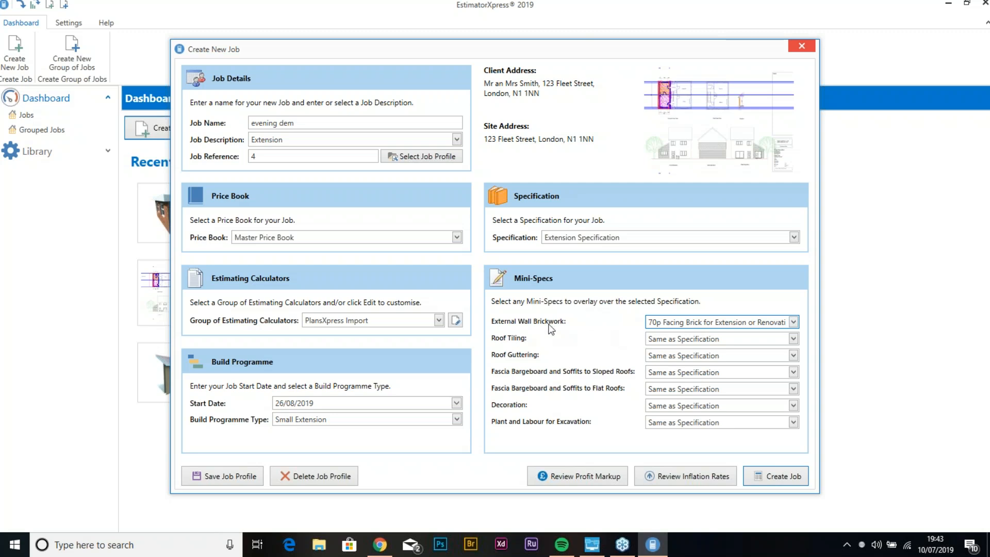
{"action": "left_click", "coordinate": [662, 339]}
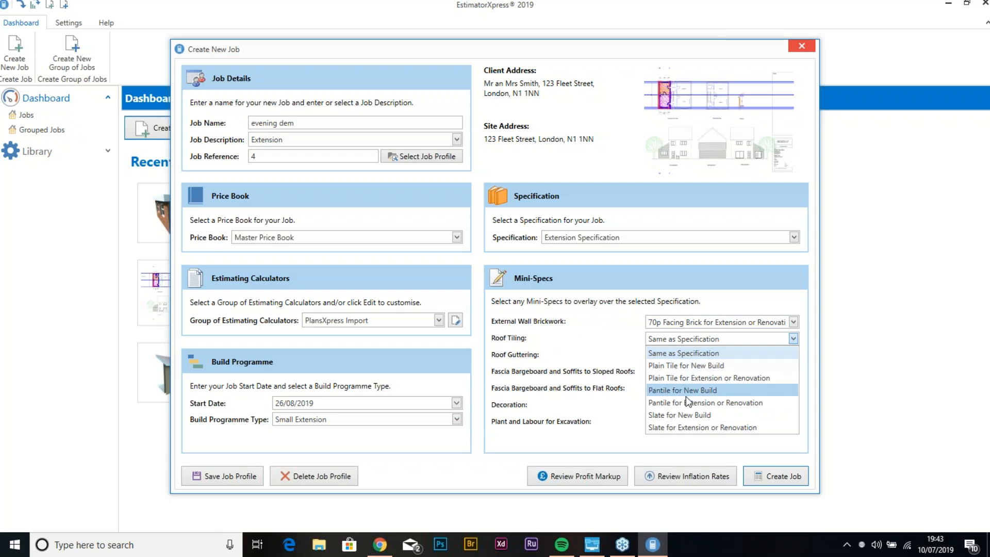
{"action": "left_click", "coordinate": [691, 425]}
Step: Set the roof guttering mini-spec to Plastic Half Round Gutter 112mm to 68mm Downpipe
{"action": "left_click", "coordinate": [675, 351]}
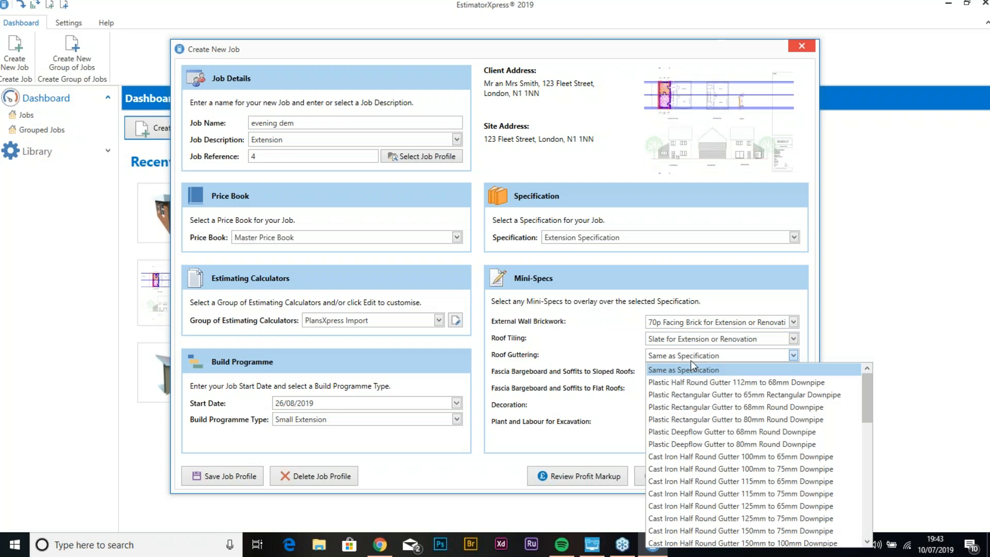
{"action": "scroll", "coordinate": [714, 460], "scroll_direction": "down", "scroll_amount": 5}
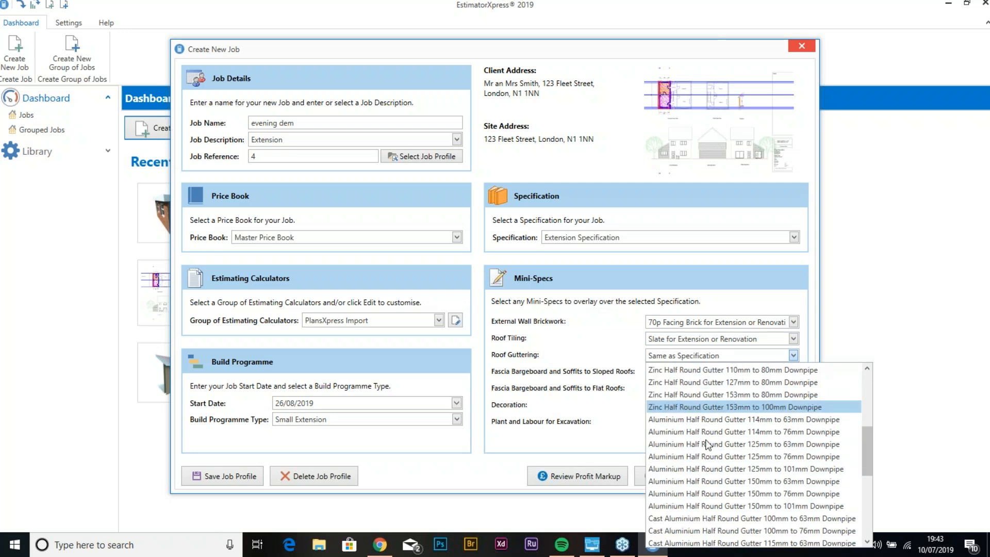
{"action": "scroll", "coordinate": [715, 454], "scroll_direction": "up", "scroll_amount": 5}
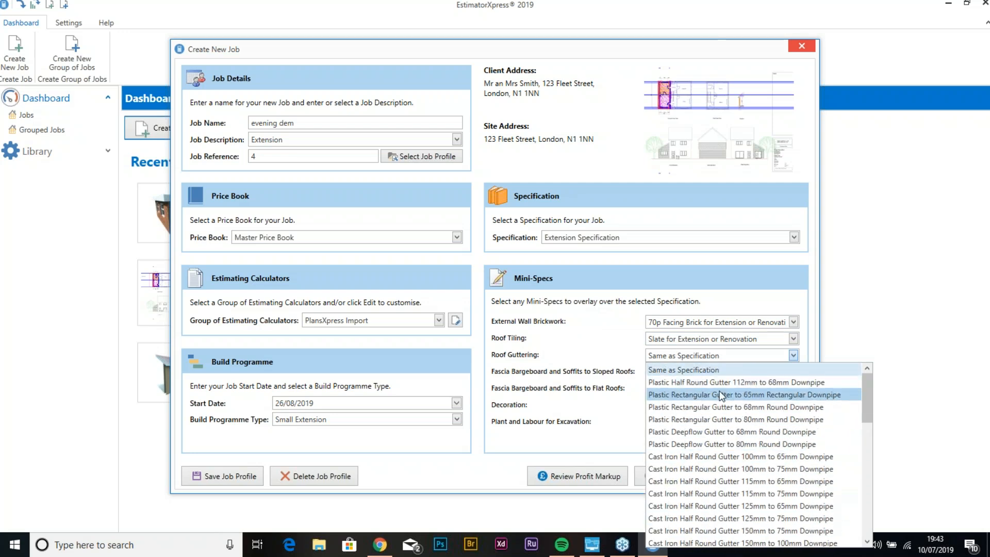
{"action": "left_click", "coordinate": [717, 382]}
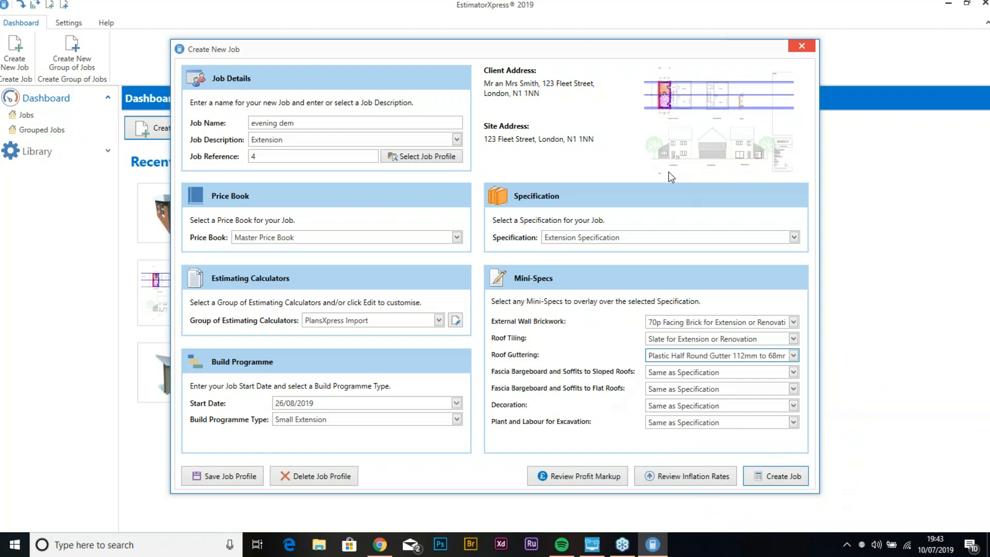
Step: Set the sloped roofs' fascia, bargeboard and soffits mini-spec to uPVC Fascia Bargeboard and Soffits, and check the softwood alternatives
{"action": "left_click", "coordinate": [729, 373]}
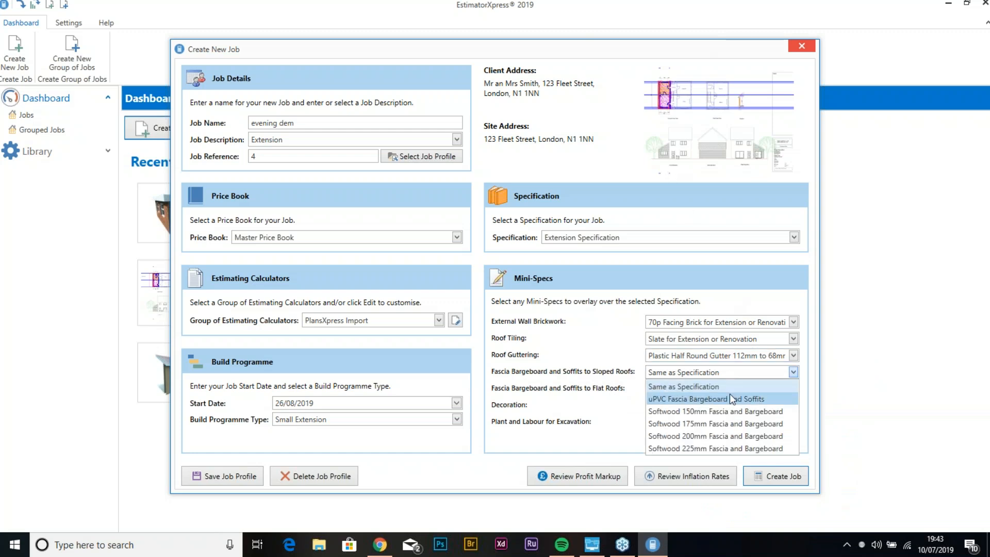
{"action": "left_click", "coordinate": [730, 394]}
{"action": "left_click", "coordinate": [729, 375]}
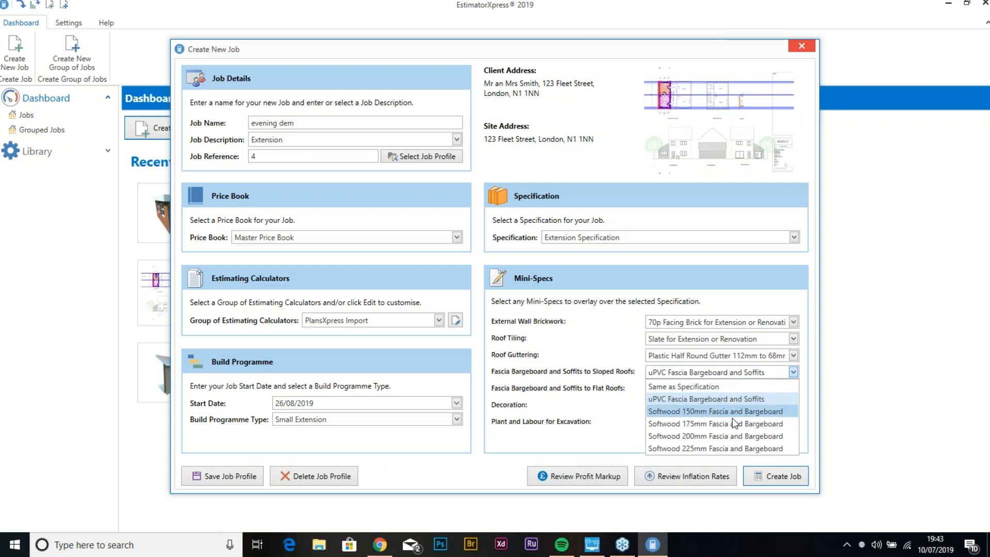
{"action": "left_click", "coordinate": [615, 396]}
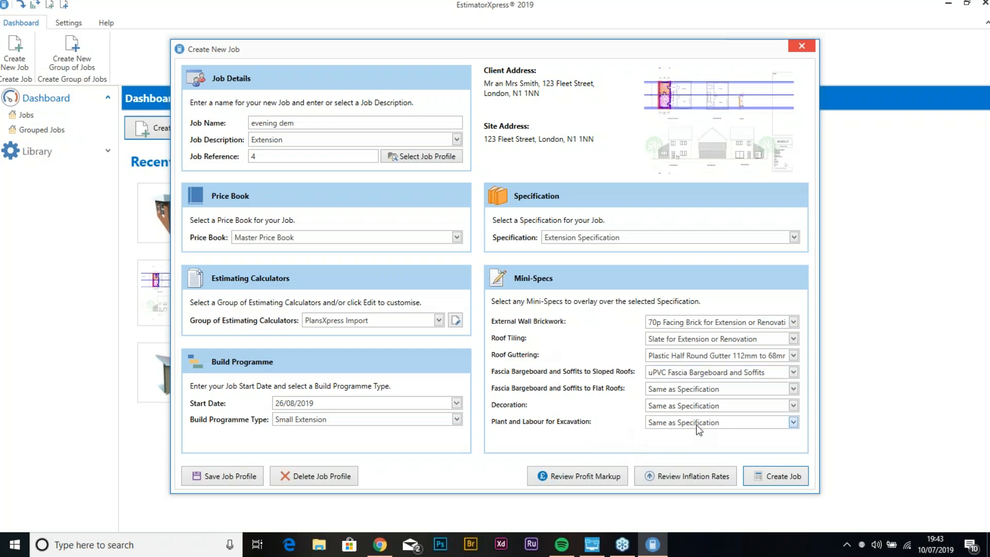
Step: Set the plant and labour for excavation mini-spec to Excavation using Mini Digger & Driver
{"action": "left_click", "coordinate": [794, 422]}
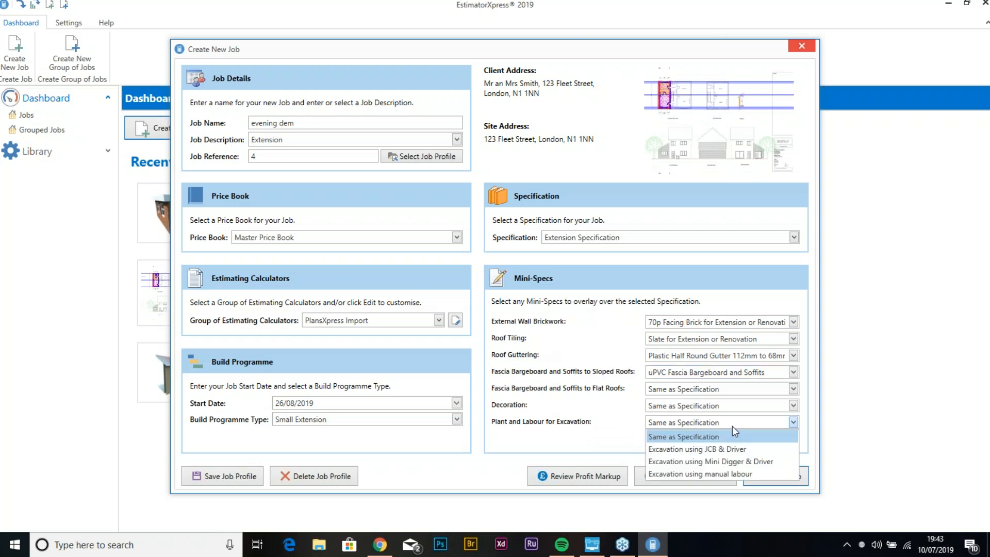
{"action": "left_click", "coordinate": [711, 476]}
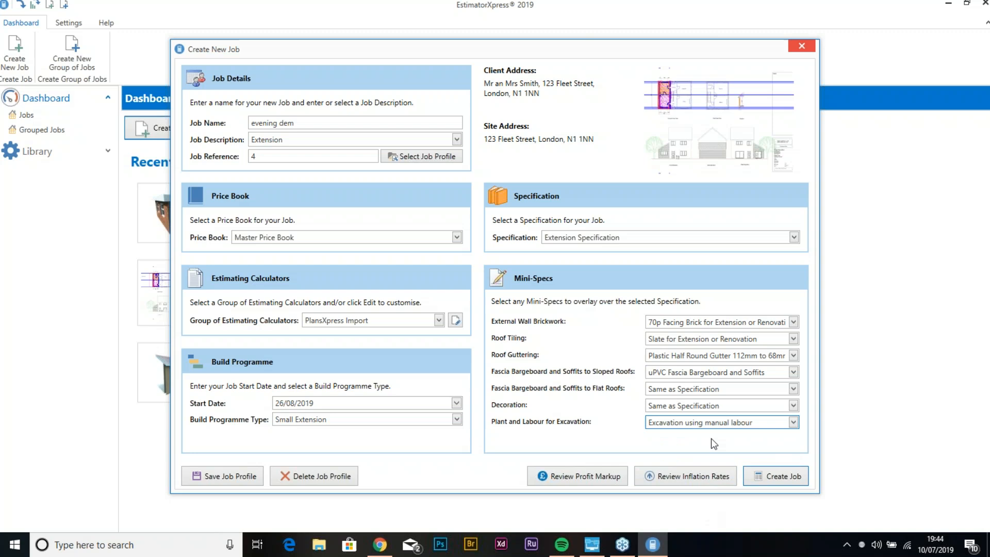
{"action": "left_click", "coordinate": [715, 421]}
{"action": "left_click", "coordinate": [712, 464]}
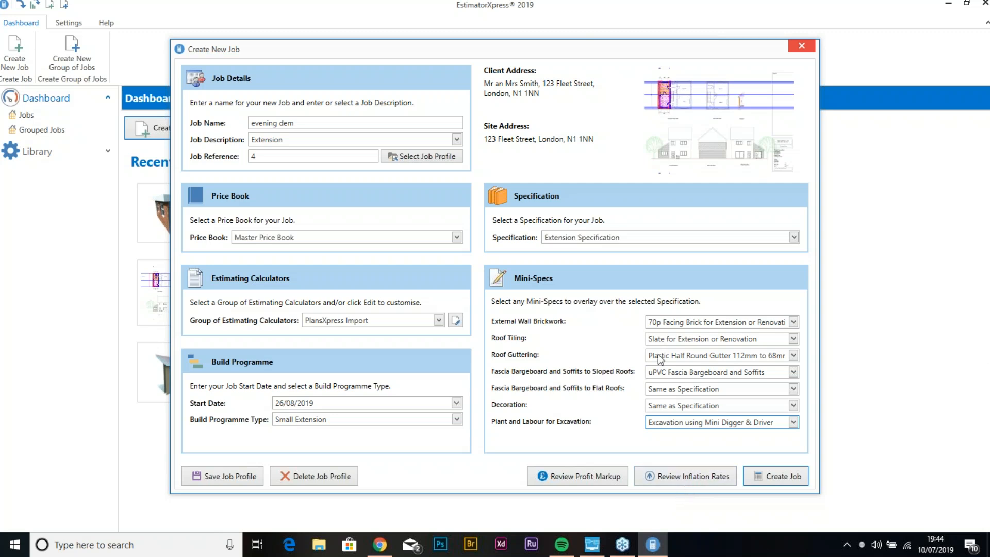
Step: Review the job's profit markups, create the job and acknowledge the completed drawing import
{"action": "left_click", "coordinate": [551, 482]}
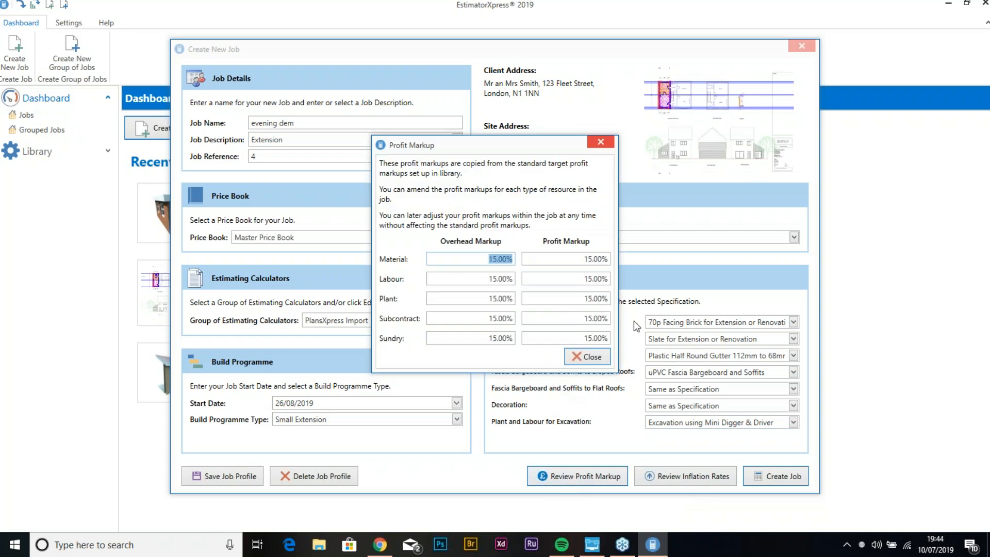
{"action": "left_click", "coordinate": [584, 358]}
{"action": "left_click", "coordinate": [770, 475]}
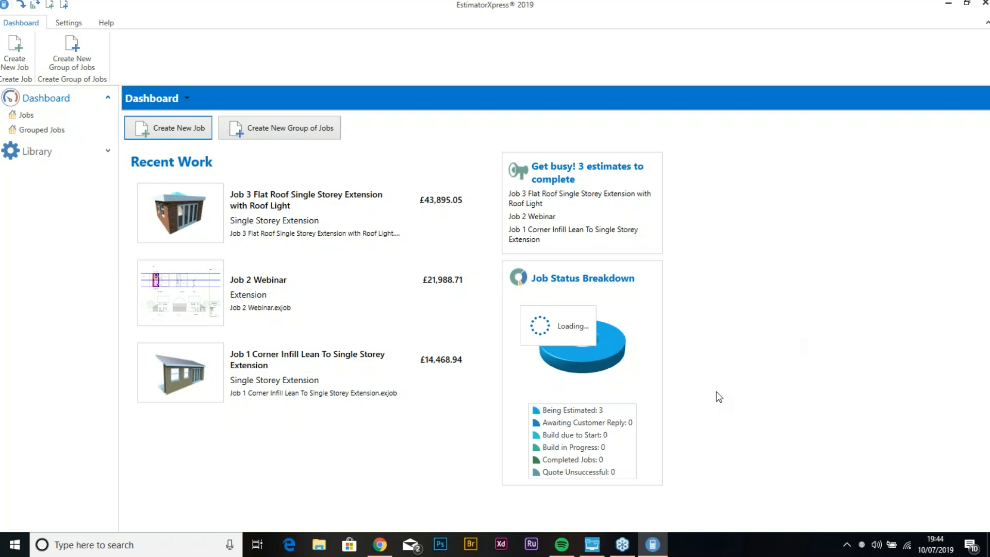
{"action": "left_click", "coordinate": [980, 4]}
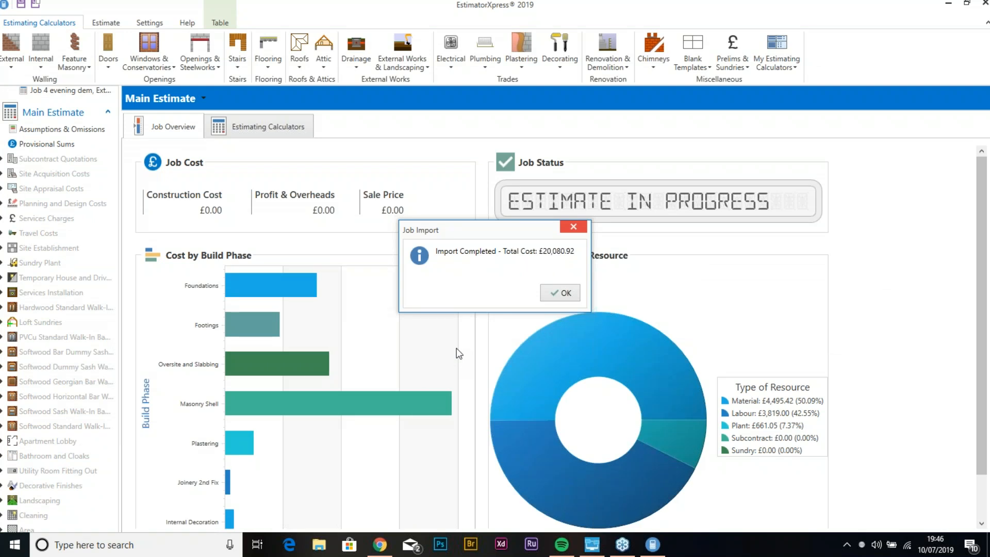
{"action": "left_click", "coordinate": [562, 292]}
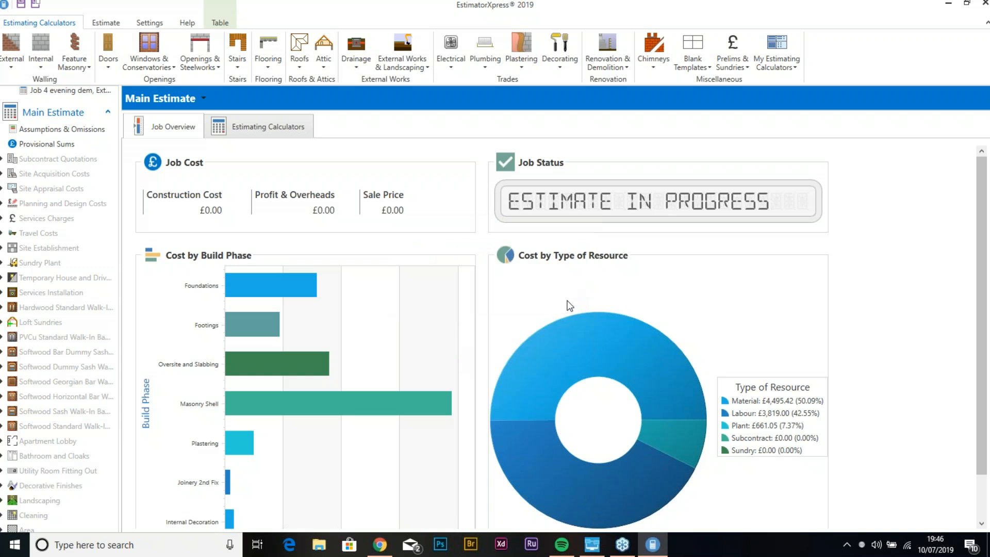
{"action": "left_click", "coordinate": [21, 6]}
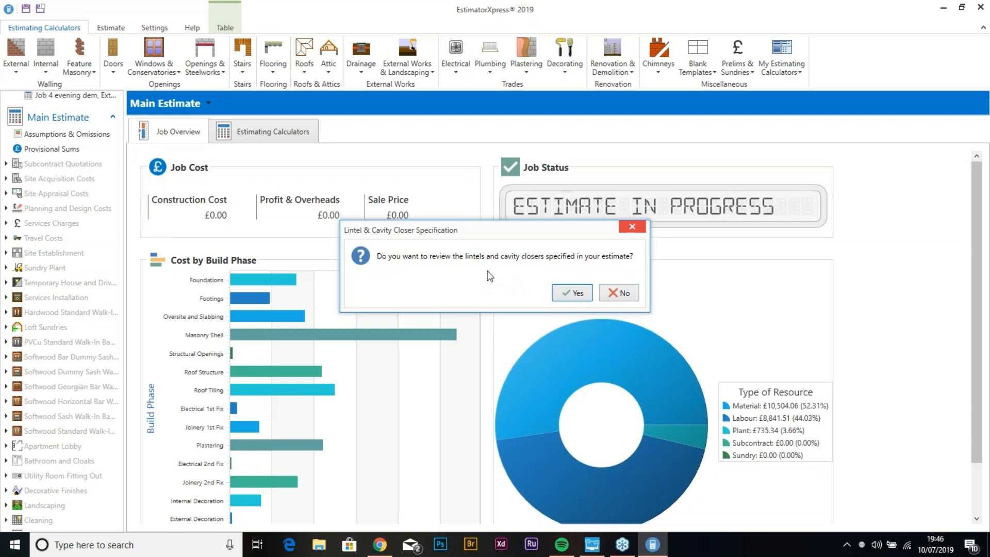
Step: Review the lintels and cavity closers in the estimate, check the alternative cavity closer materials, and accept the current specification
{"action": "left_click", "coordinate": [556, 295]}
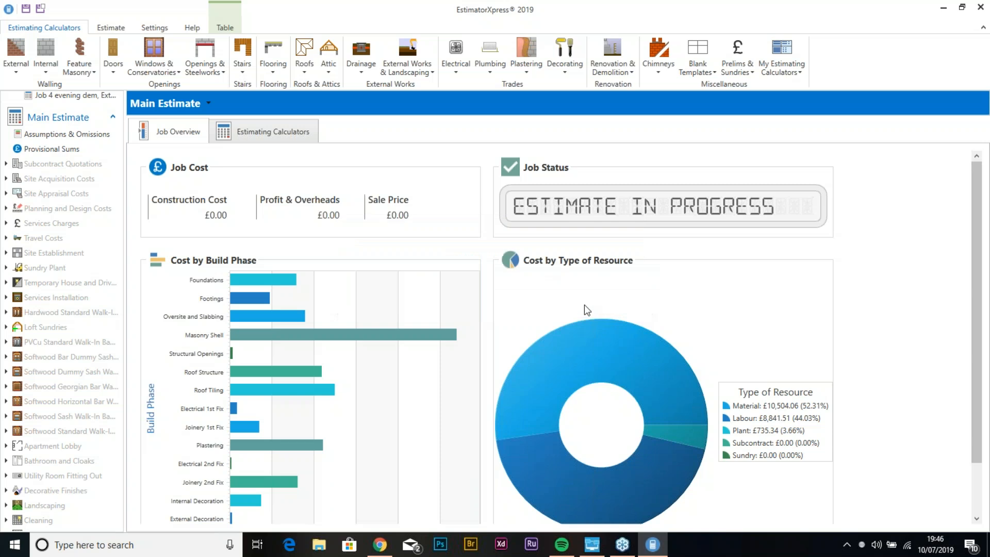
{"action": "left_click", "coordinate": [598, 176]}
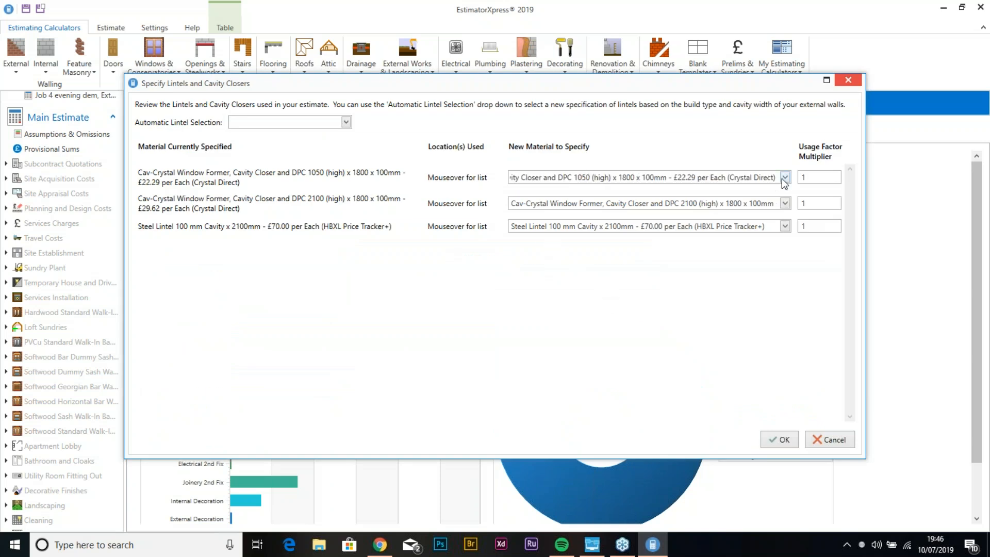
{"action": "left_click", "coordinate": [784, 177]}
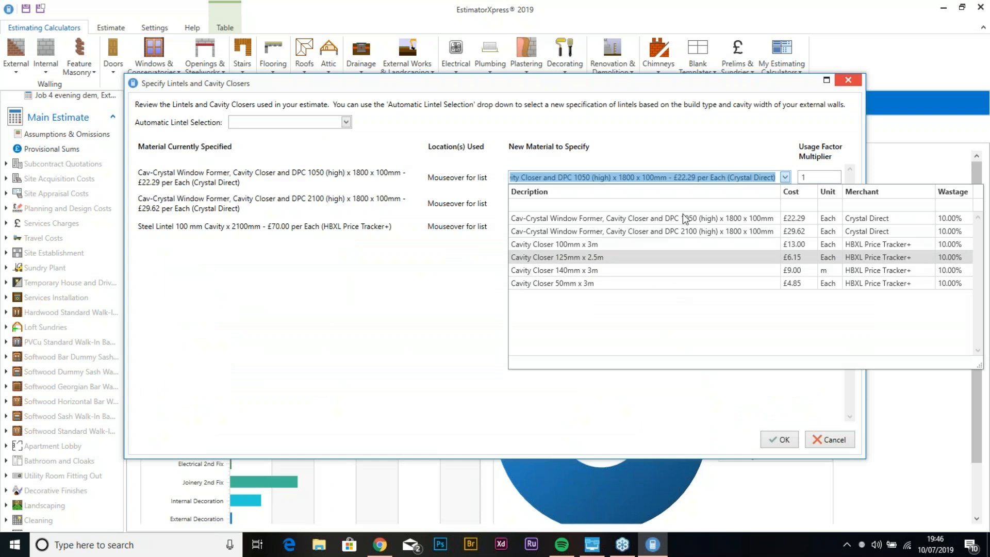
{"action": "left_click", "coordinate": [469, 290]}
{"action": "left_click", "coordinate": [764, 439]}
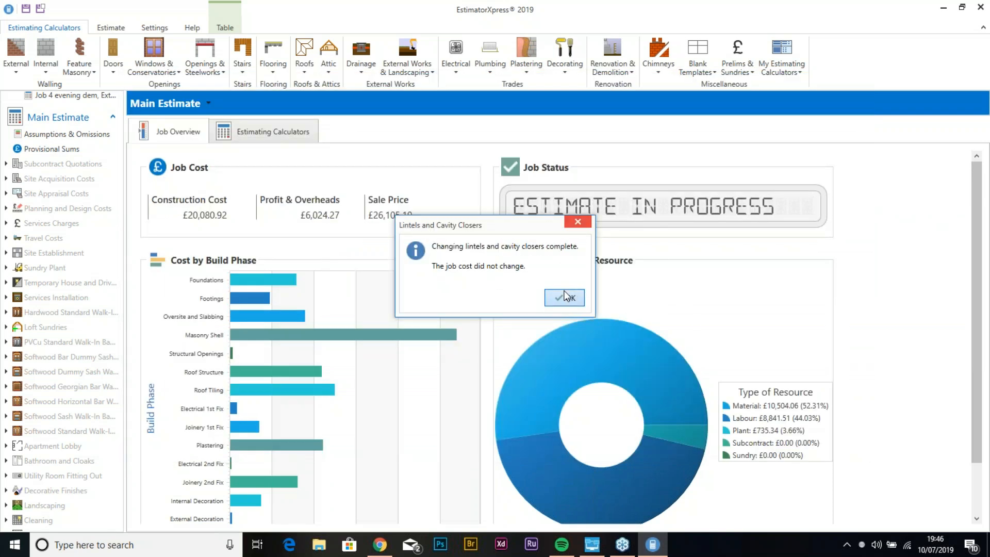
{"action": "left_click", "coordinate": [565, 297]}
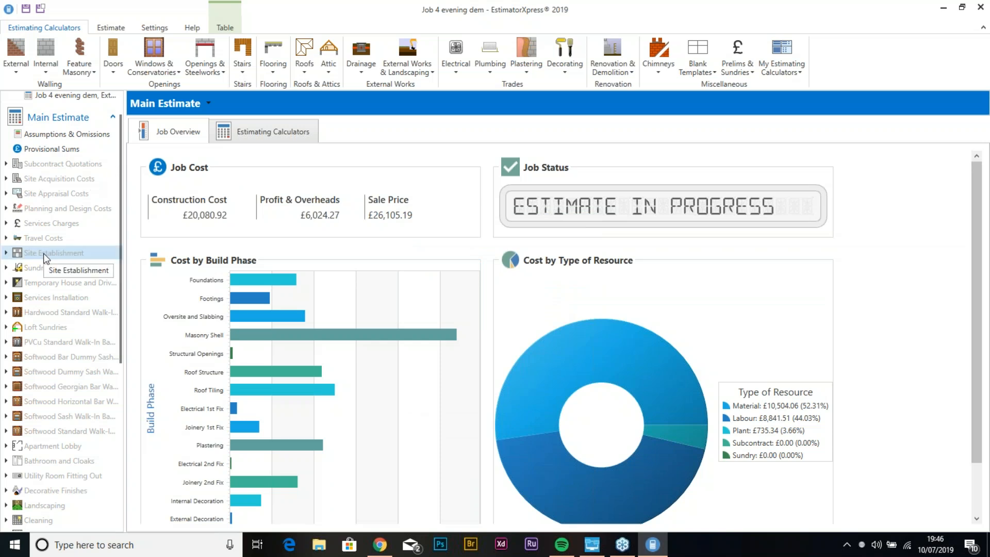
Step: Add a General Site Costs worksheet to Site Establishment using the Site Establishment for small extension template
{"action": "scroll", "coordinate": [51, 463], "scroll_direction": "down", "scroll_amount": 3}
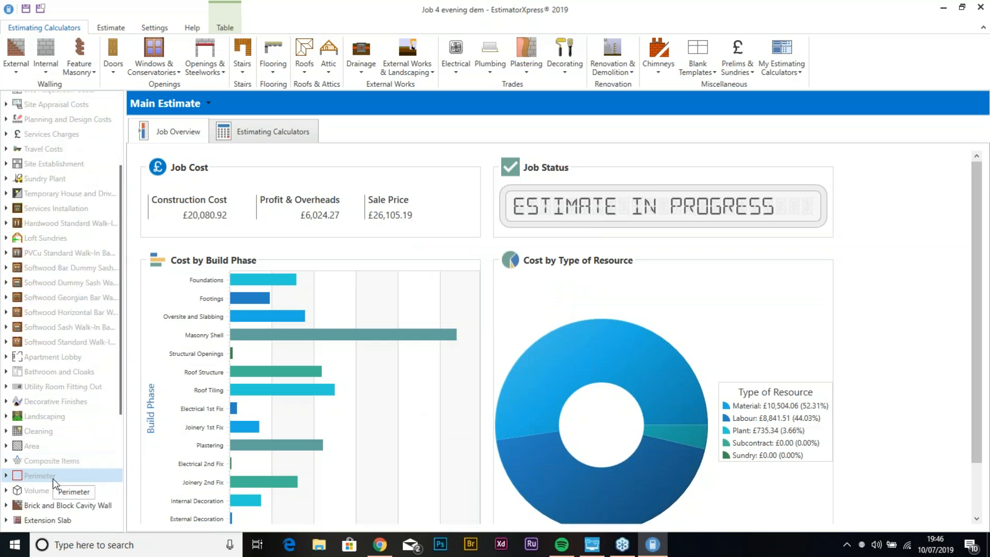
{"action": "scroll", "coordinate": [56, 463], "scroll_direction": "down", "scroll_amount": 3}
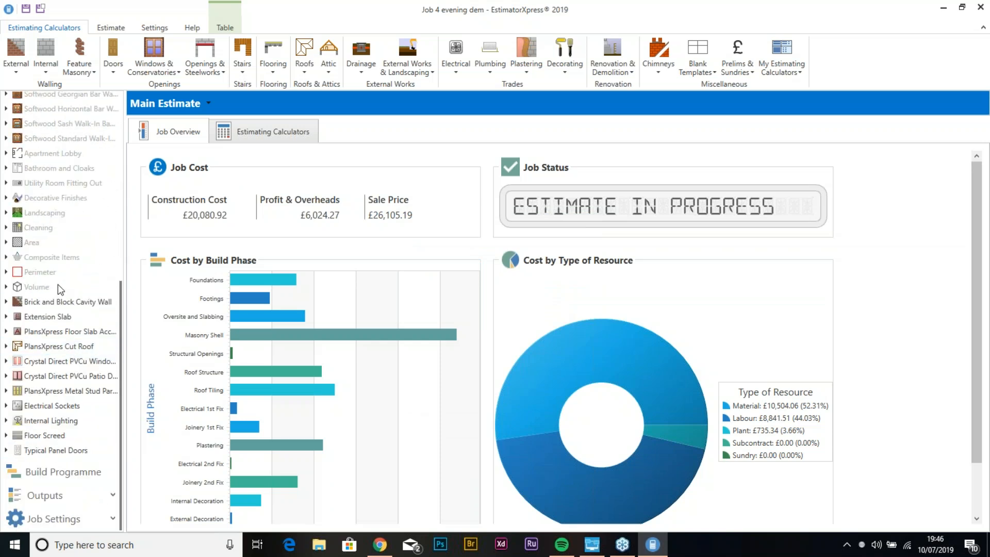
{"action": "scroll", "coordinate": [42, 261], "scroll_direction": "up", "scroll_amount": 5}
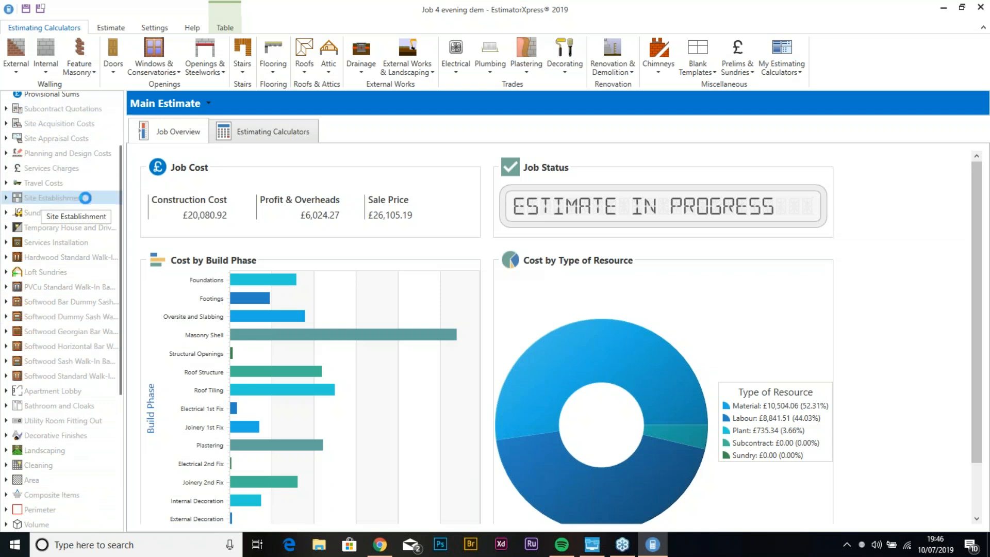
{"action": "left_click", "coordinate": [86, 201]}
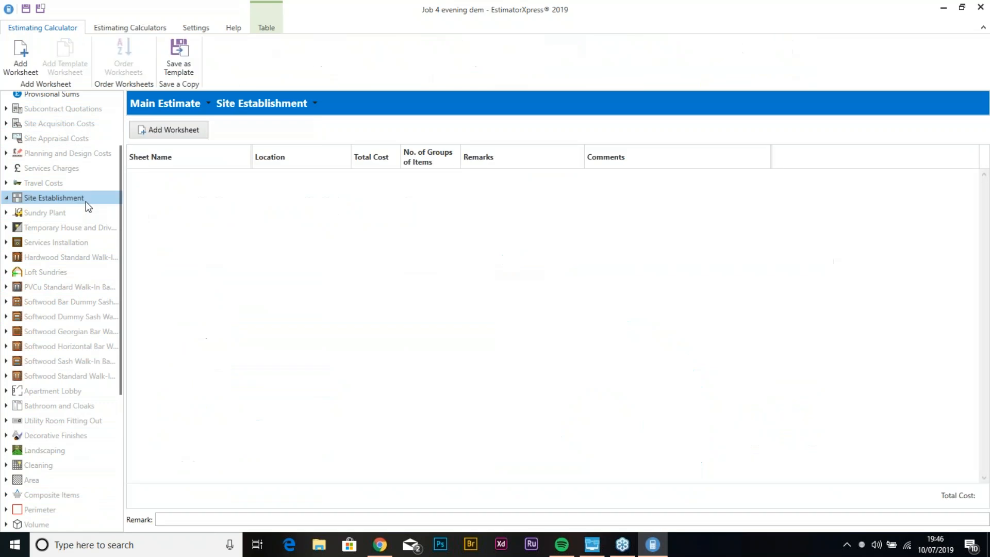
{"action": "left_click", "coordinate": [188, 131]}
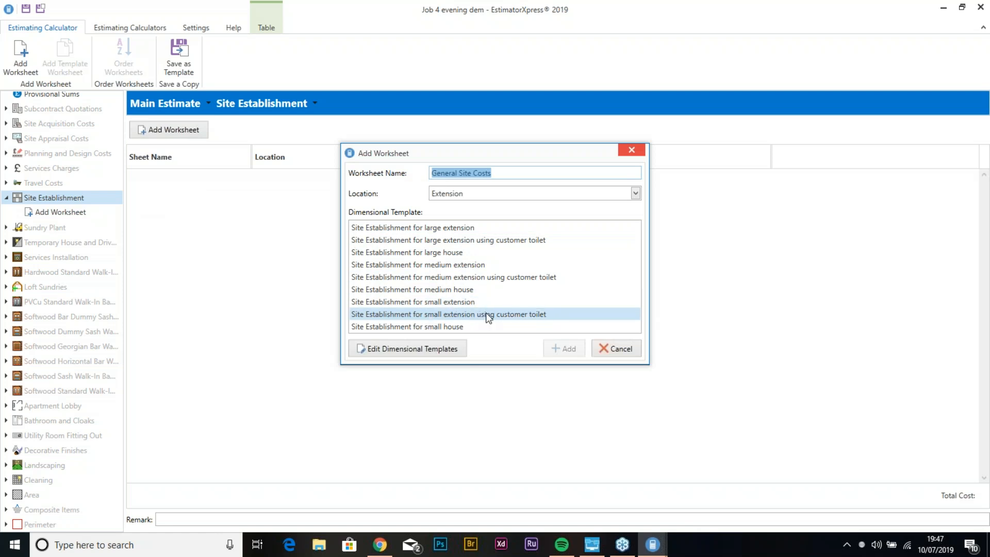
{"action": "left_click", "coordinate": [441, 304]}
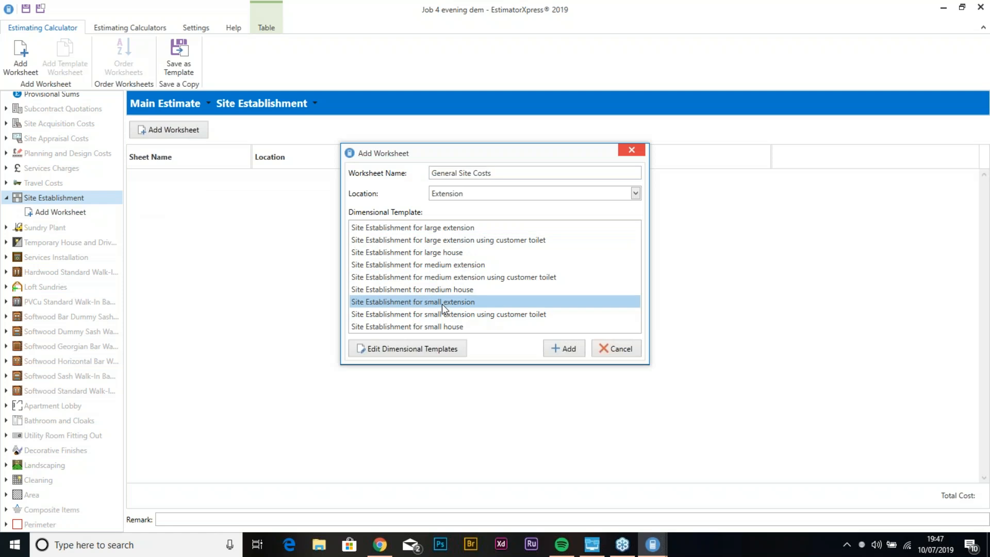
{"action": "left_click", "coordinate": [562, 359]}
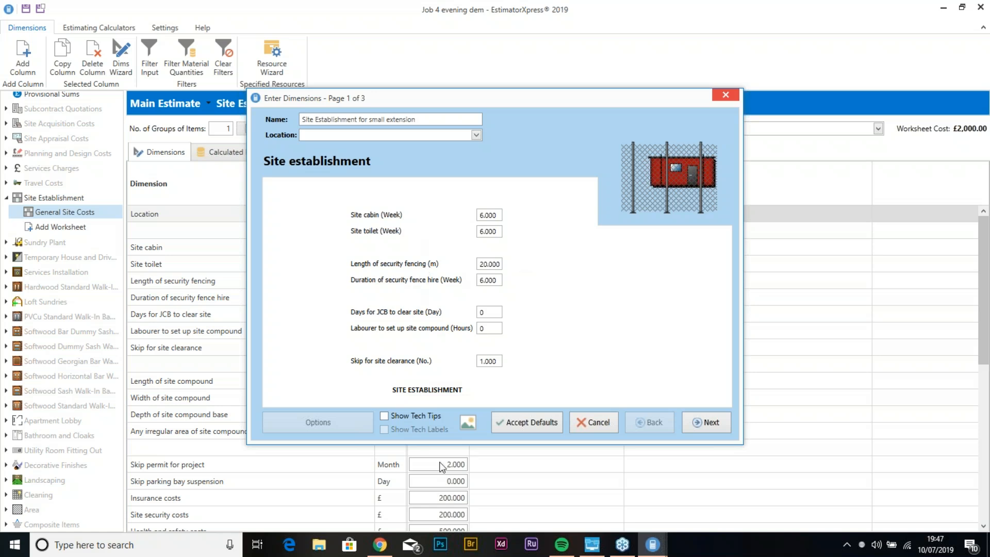
Step: Review the site compound and sundry cost dimensions with tech tips shown, and finish the site establishment entry with its template values
{"action": "left_click", "coordinate": [695, 421]}
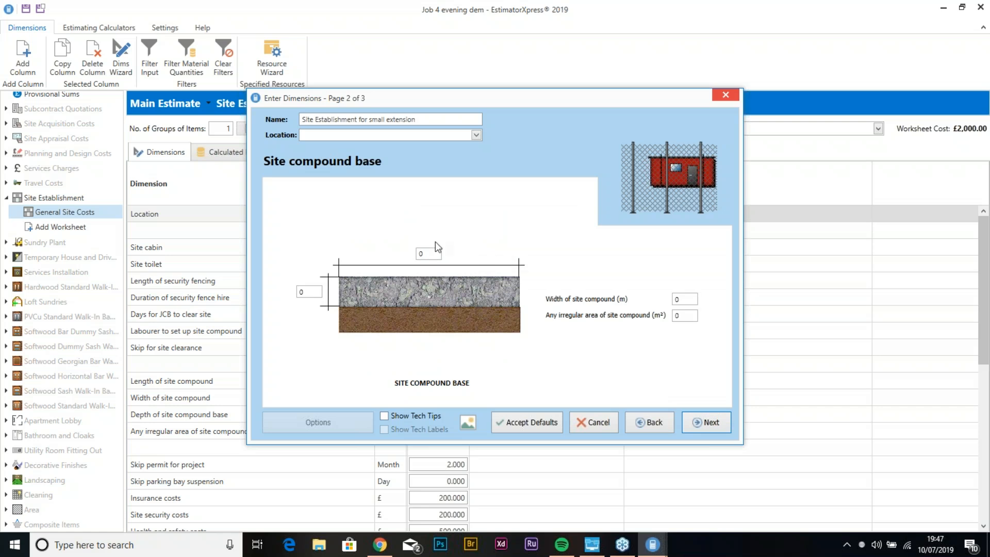
{"action": "left_click", "coordinate": [398, 416]}
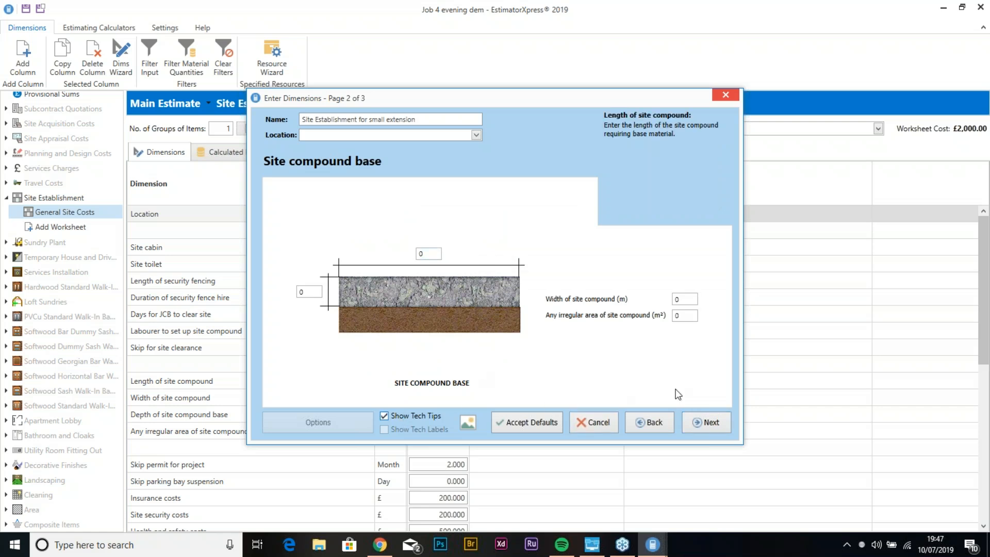
{"action": "left_click", "coordinate": [680, 299]}
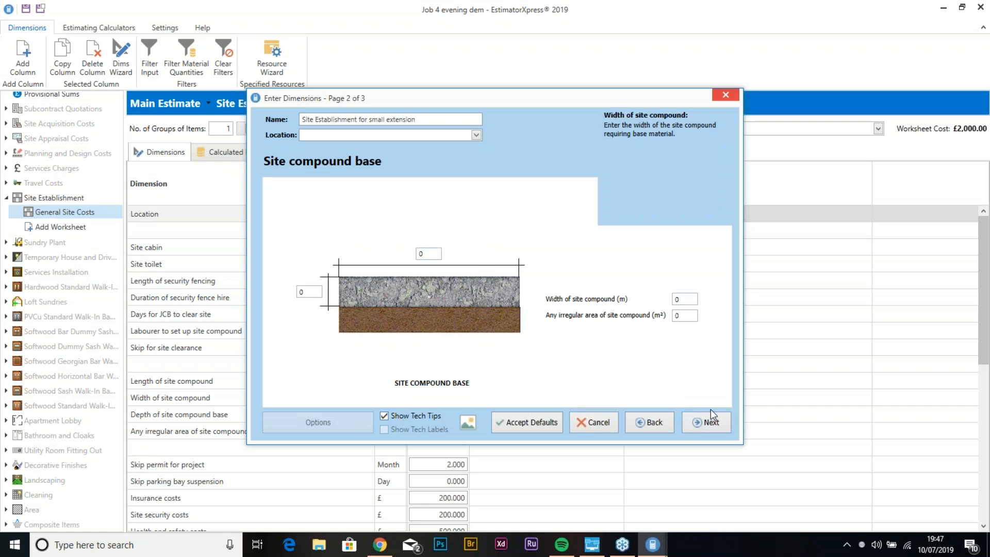
{"action": "left_click", "coordinate": [708, 410]}
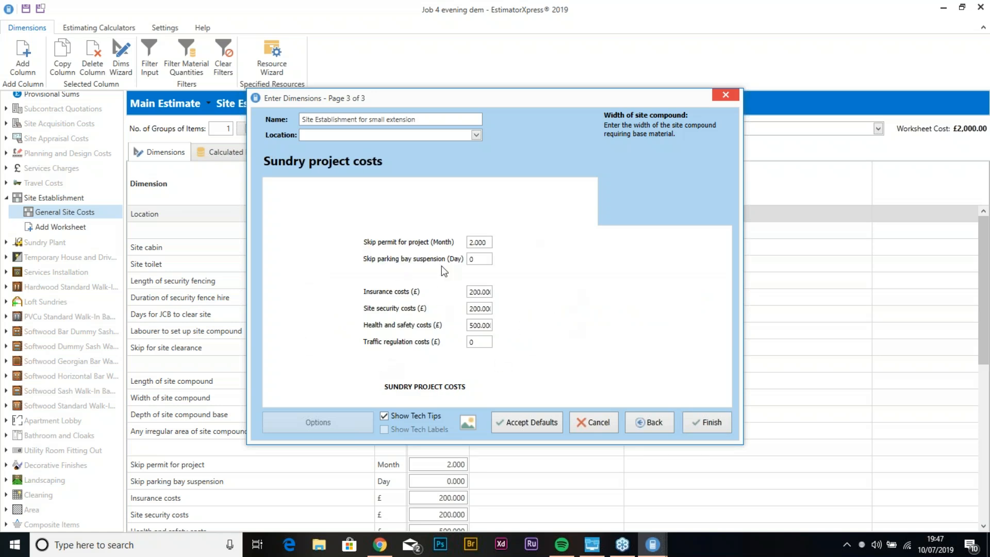
{"action": "left_click", "coordinate": [473, 242]}
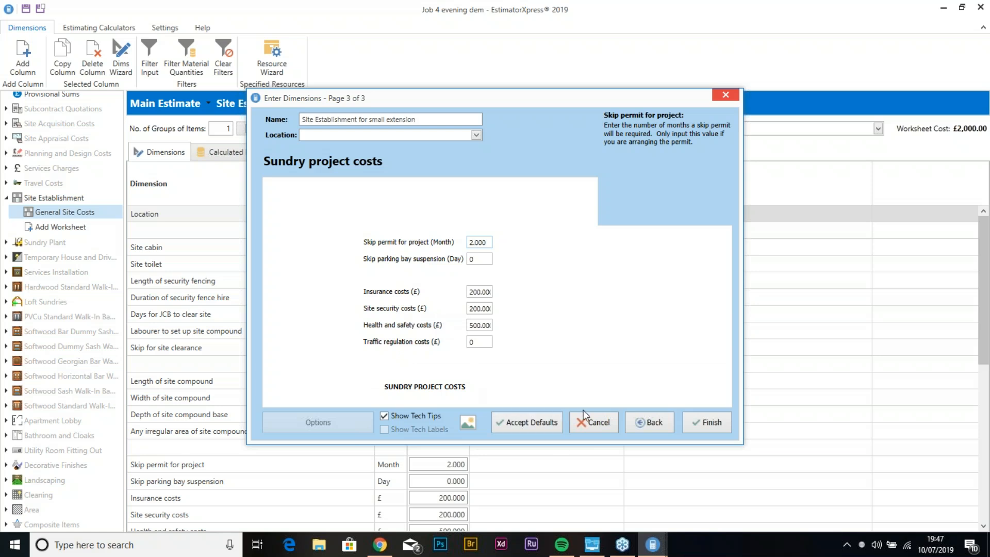
{"action": "left_click", "coordinate": [707, 426]}
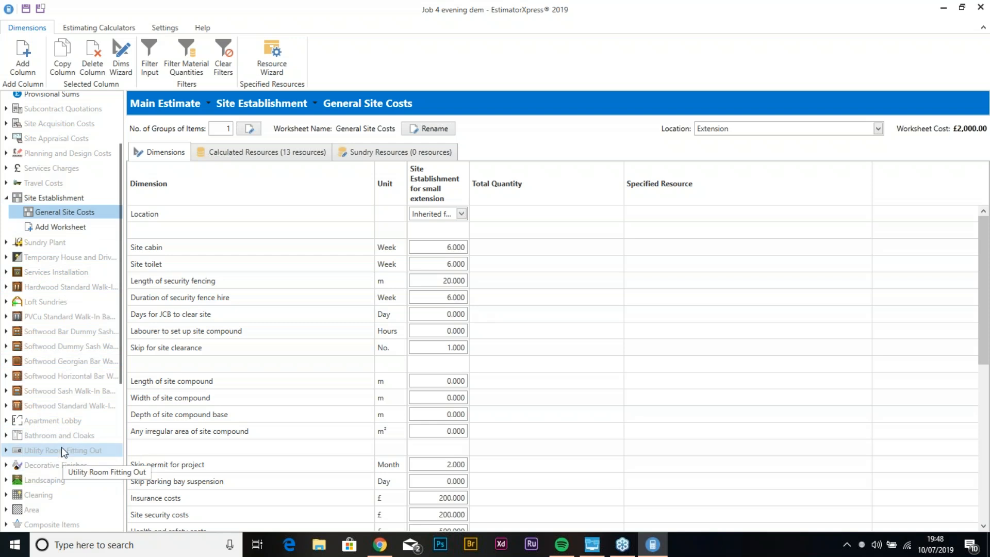
Step: Open the 2-External Walls worksheet under Brick and Block Cavity Wall and check the length of each main wall
{"action": "scroll", "coordinate": [39, 364], "scroll_direction": "down", "scroll_amount": 3}
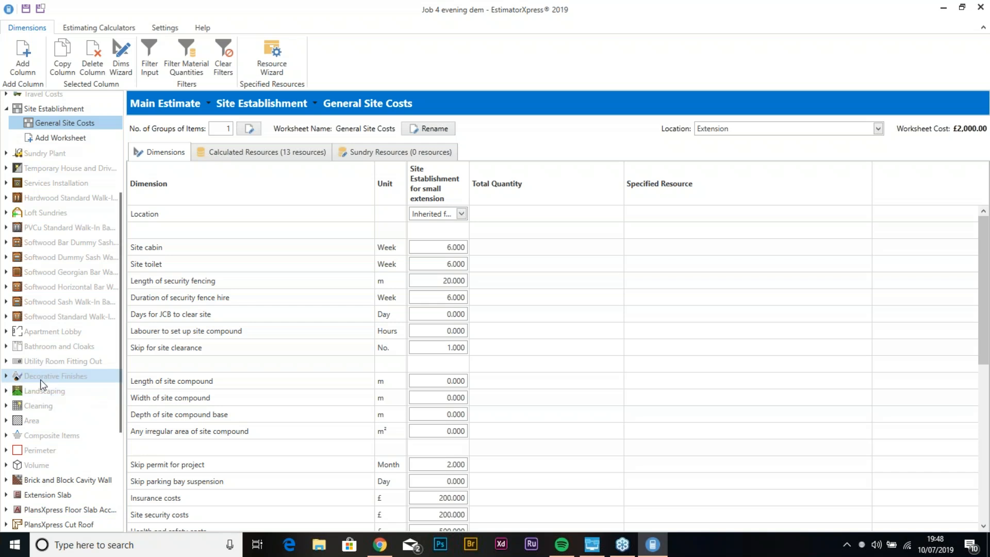
{"action": "scroll", "coordinate": [42, 381], "scroll_direction": "down", "scroll_amount": 4}
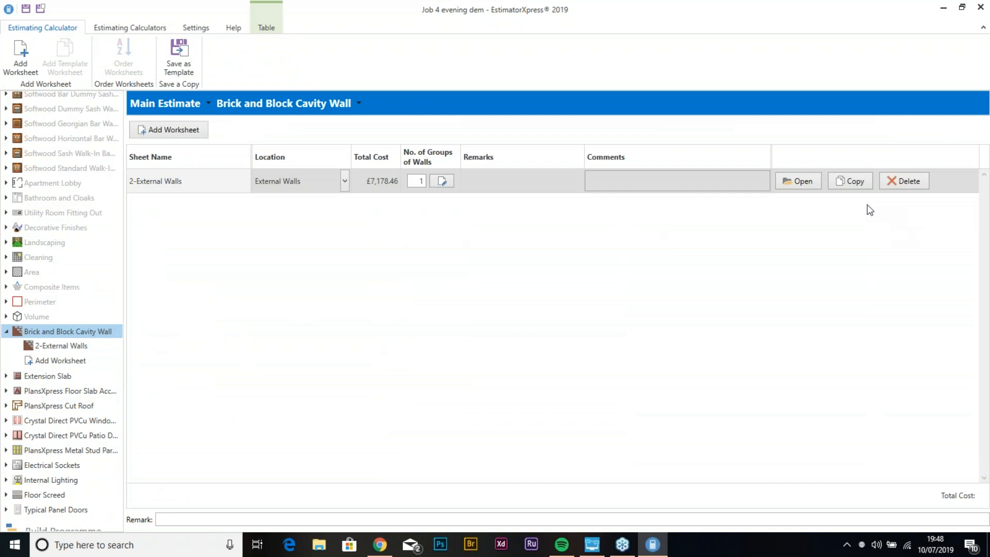
{"action": "left_click", "coordinate": [809, 187]}
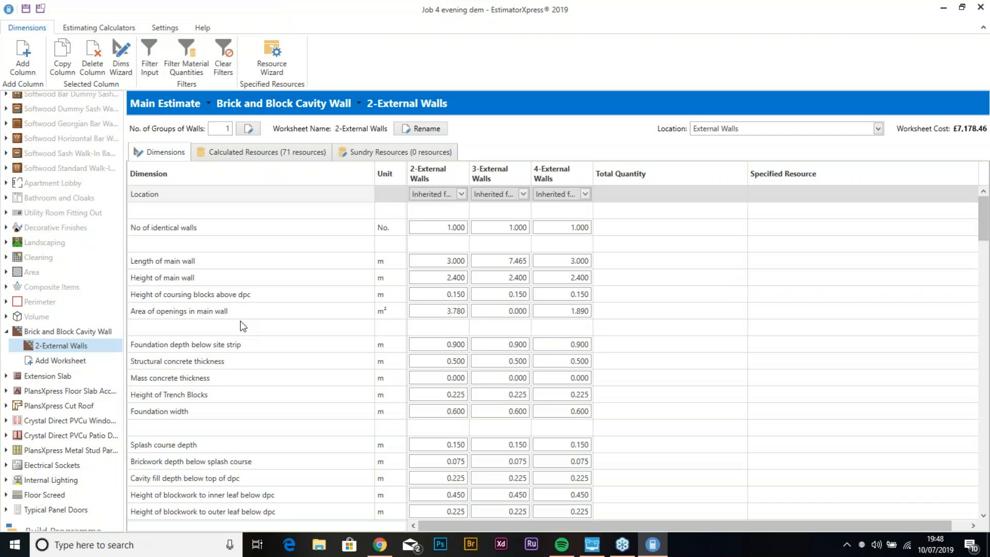
{"action": "left_click", "coordinate": [457, 261]}
{"action": "left_click", "coordinate": [574, 257]}
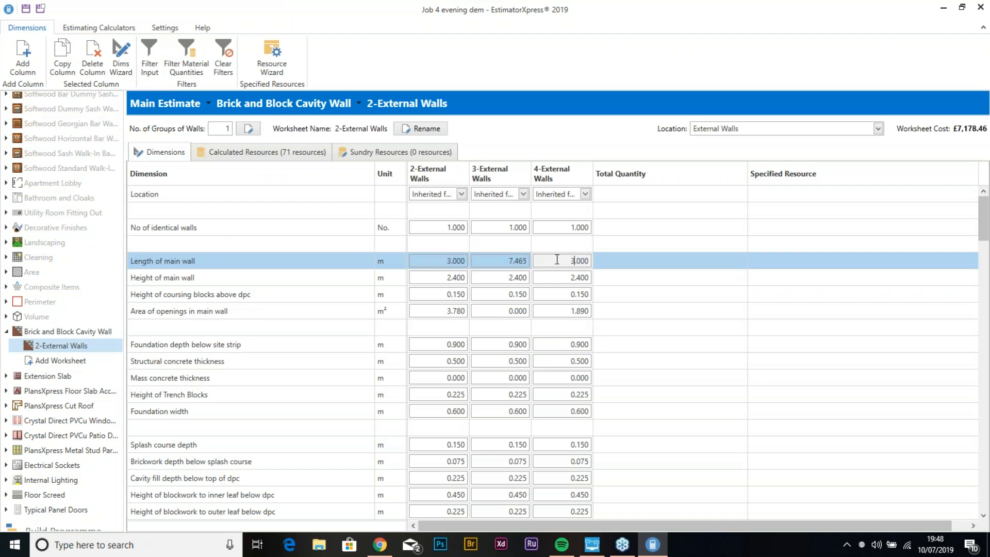
{"action": "left_click", "coordinate": [510, 260]}
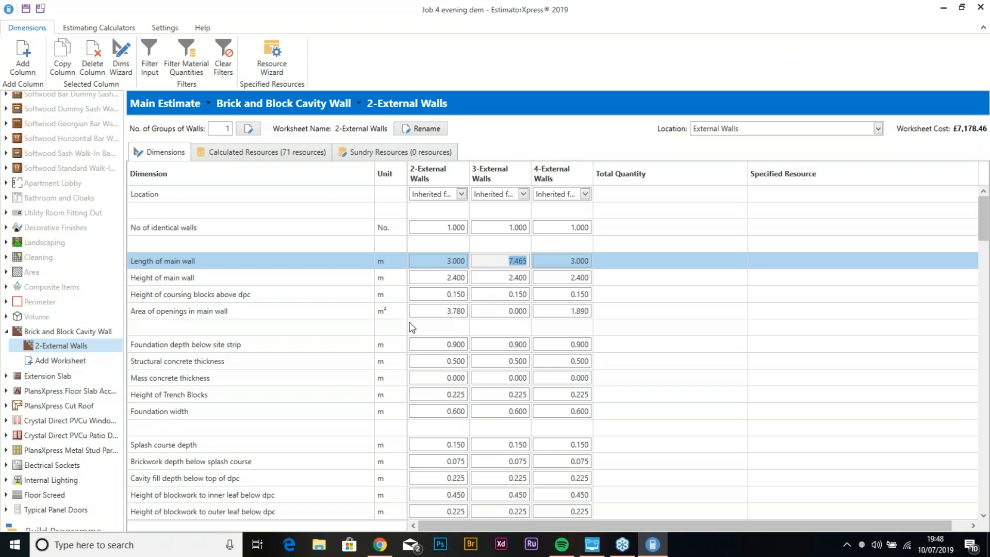
{"action": "left_click", "coordinate": [439, 268]}
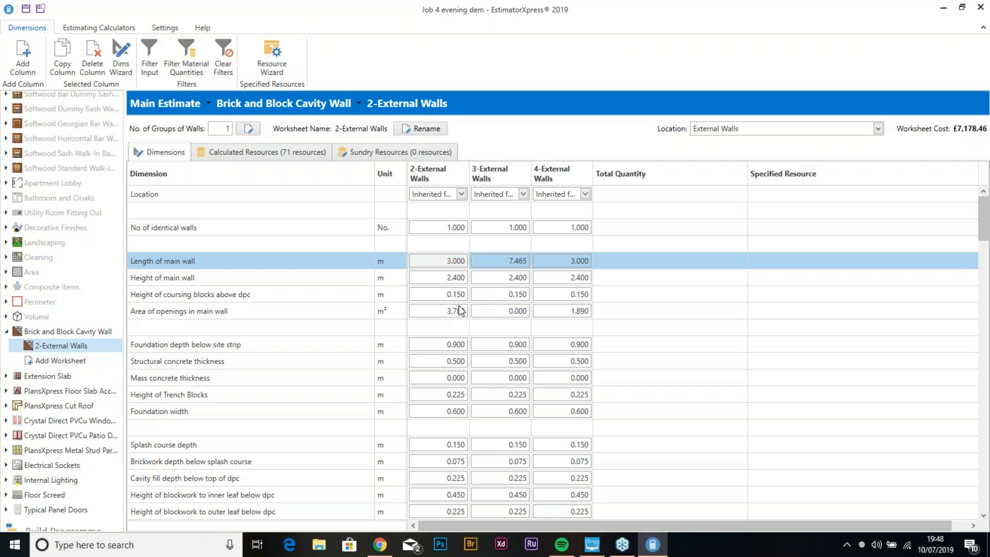
Step: Change the resource for bricks above dpc less openings in 2-External Walls to Evening Demonstration Brick
{"action": "left_click", "coordinate": [258, 152]}
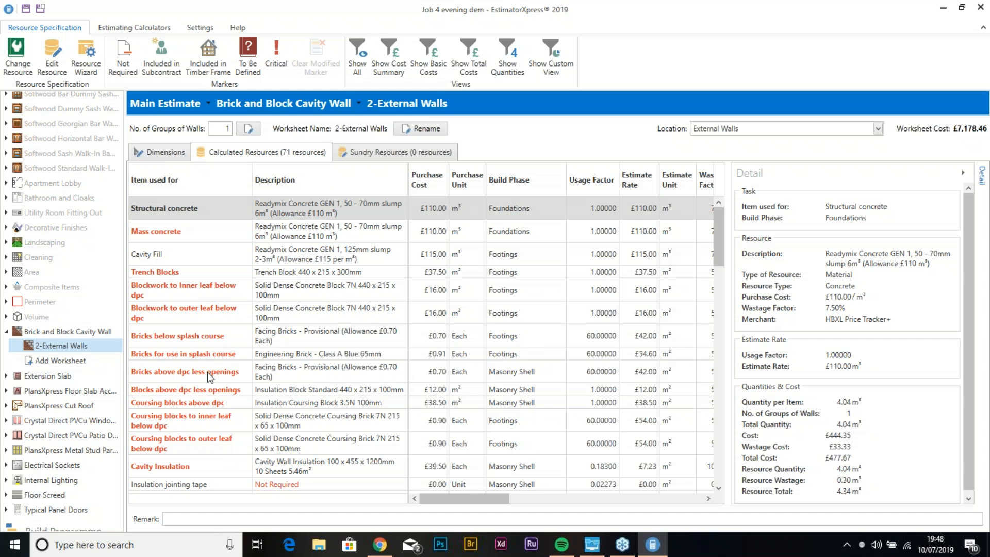
{"action": "left_click", "coordinate": [191, 373]}
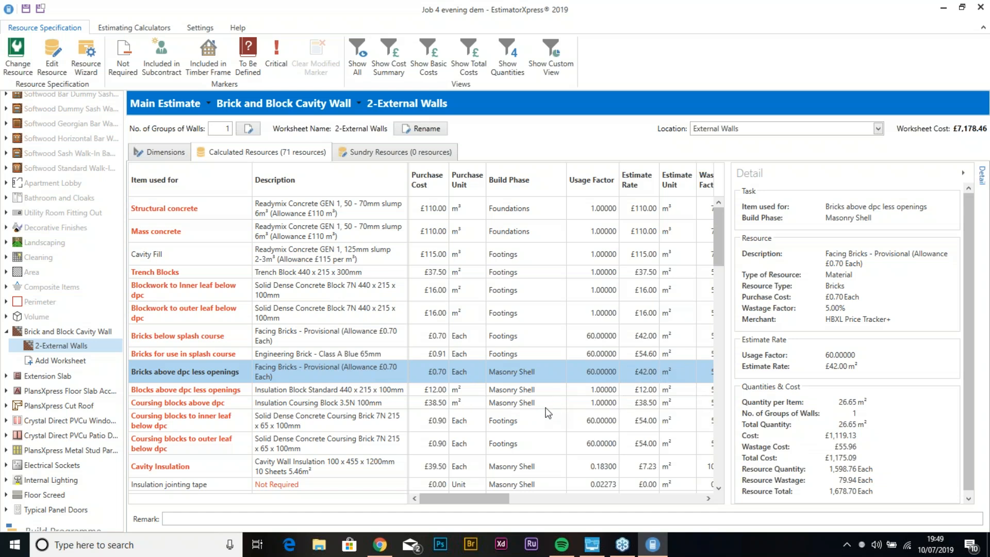
{"action": "right_click", "coordinate": [276, 370]}
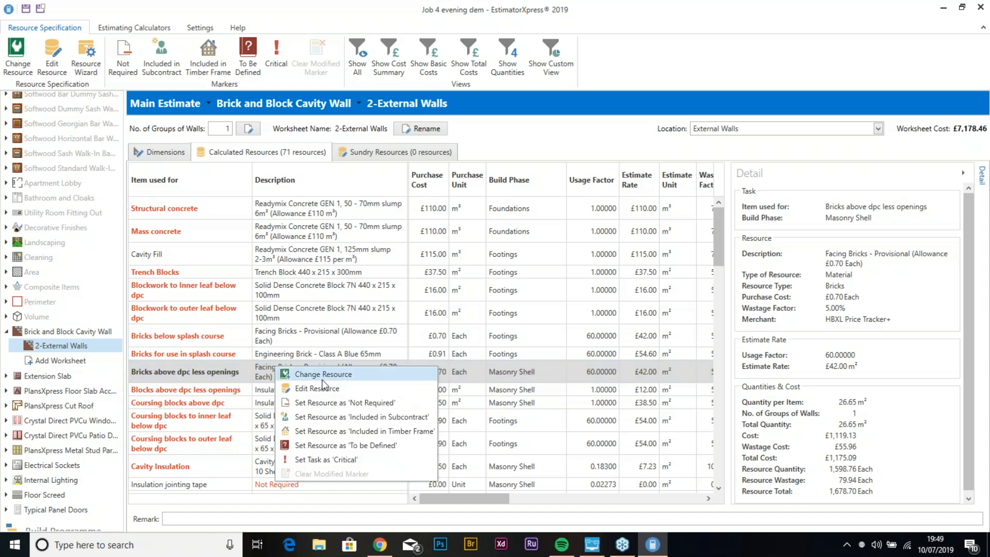
{"action": "left_click", "coordinate": [325, 378]}
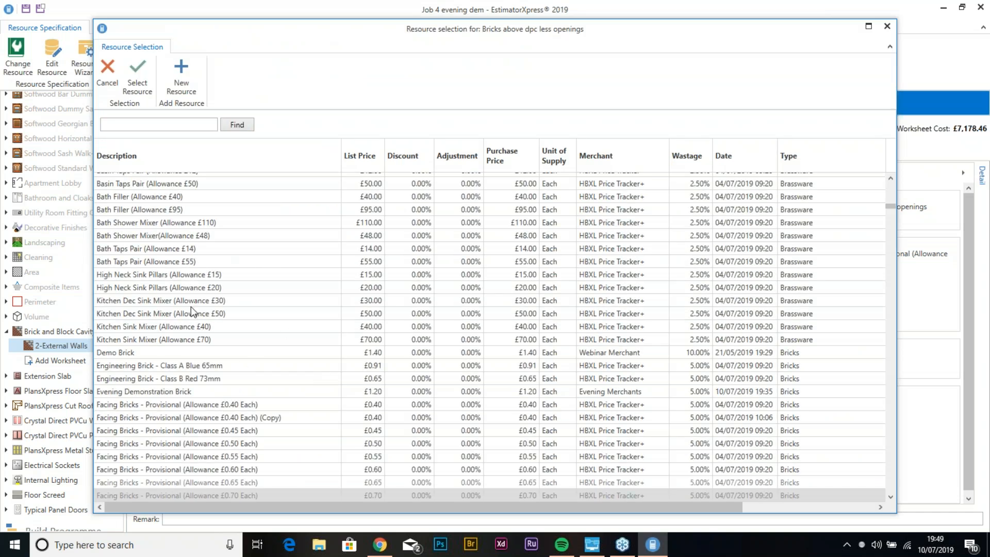
{"action": "left_click", "coordinate": [169, 392]}
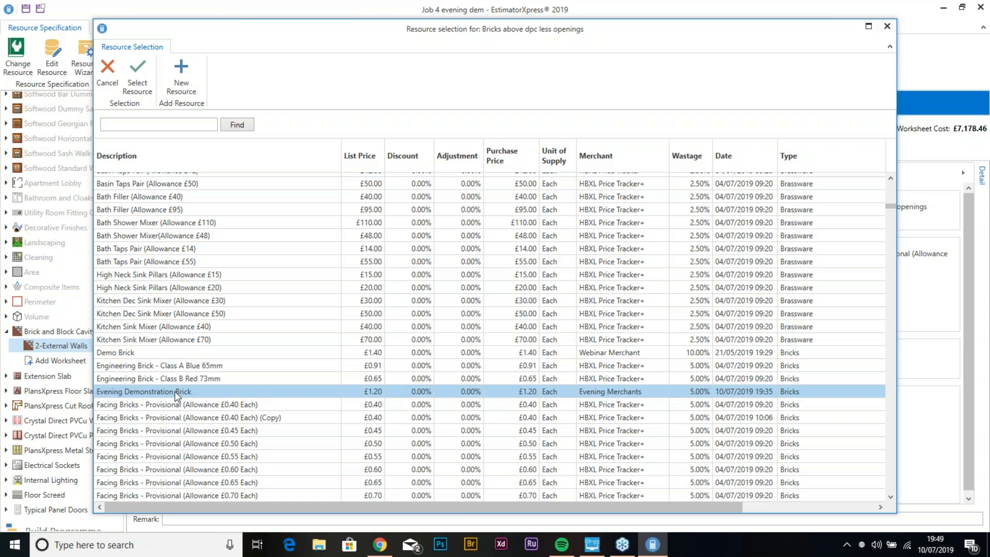
{"action": "left_click", "coordinate": [143, 84]}
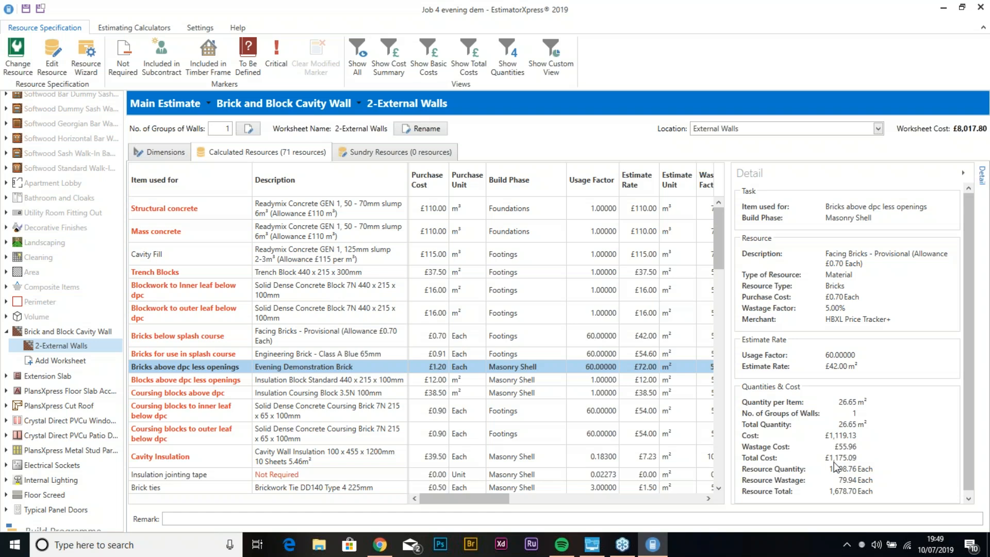
Step: Refresh the detail for bricks above dpc less openings and check its rate, quantities and total cost
{"action": "scroll", "coordinate": [830, 424], "scroll_direction": "down", "scroll_amount": 1}
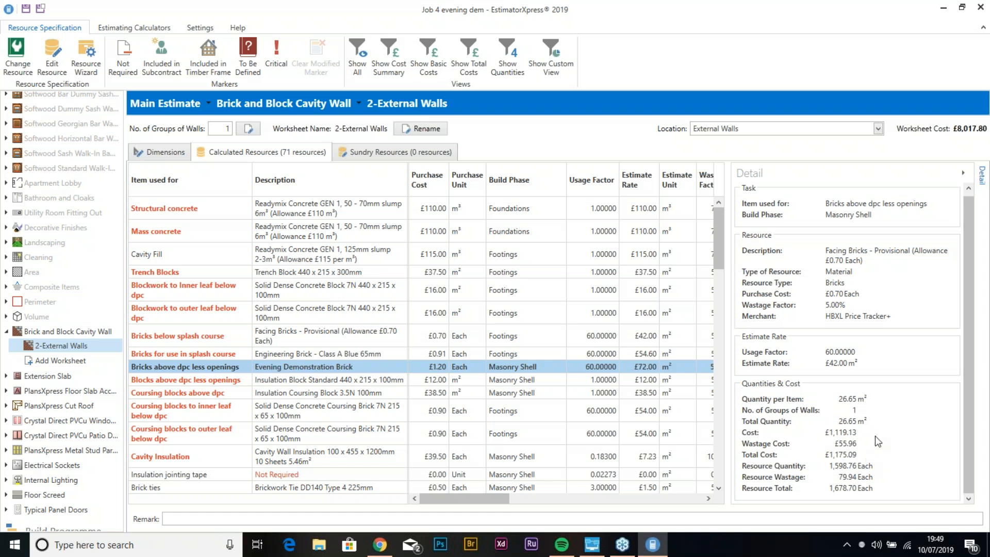
{"action": "left_click", "coordinate": [897, 488]}
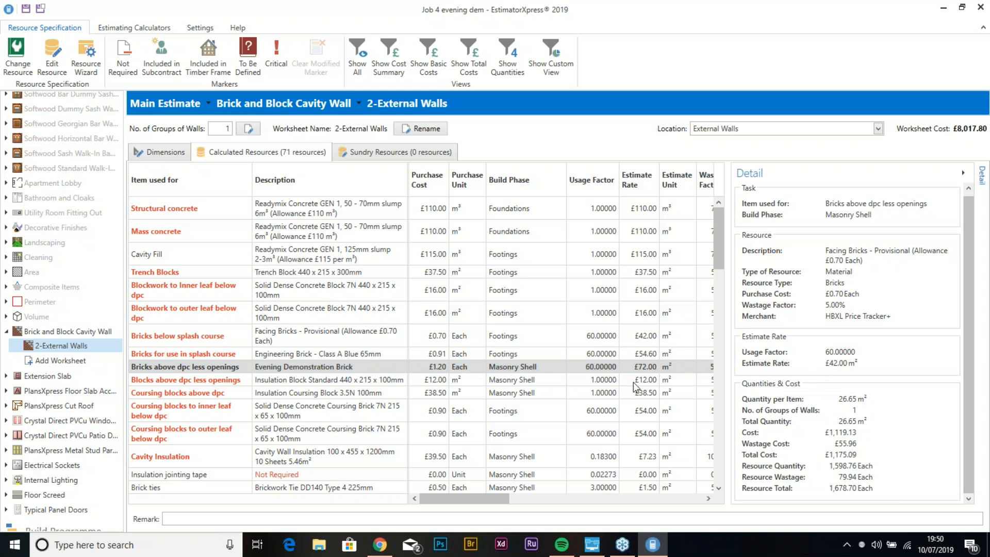
{"action": "left_click", "coordinate": [372, 344]}
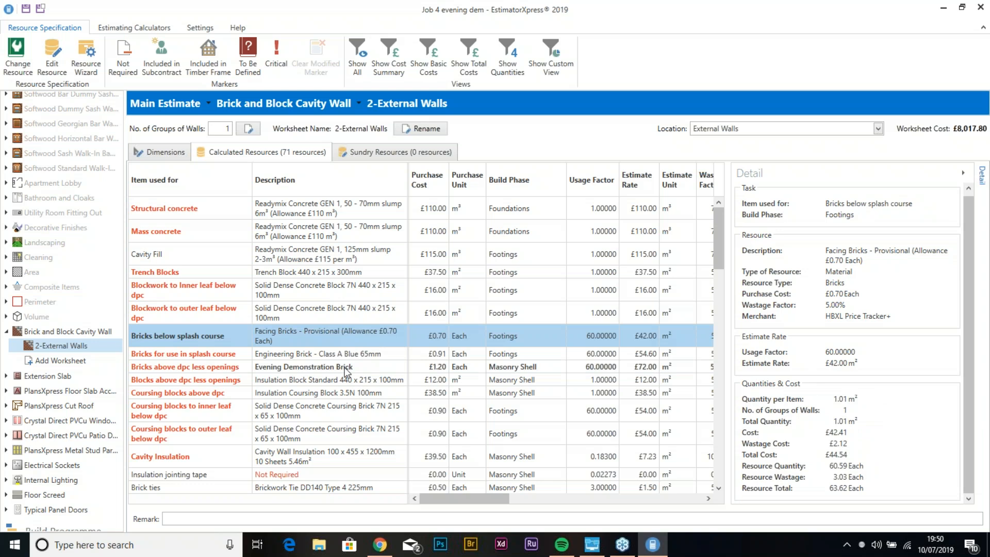
{"action": "left_click", "coordinate": [350, 367]}
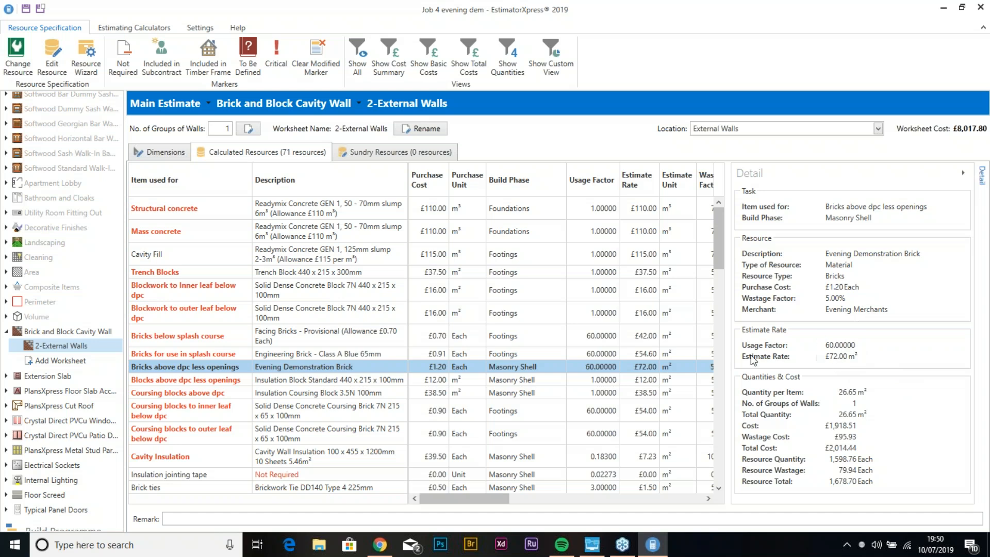
Step: Review the remaining material, labour and plant resources for the external walls, including the trench backfill, planking and spoil removal plant
{"action": "scroll", "coordinate": [344, 318], "scroll_direction": "down", "scroll_amount": 2}
{"action": "scroll", "coordinate": [345, 319], "scroll_direction": "down", "scroll_amount": 5}
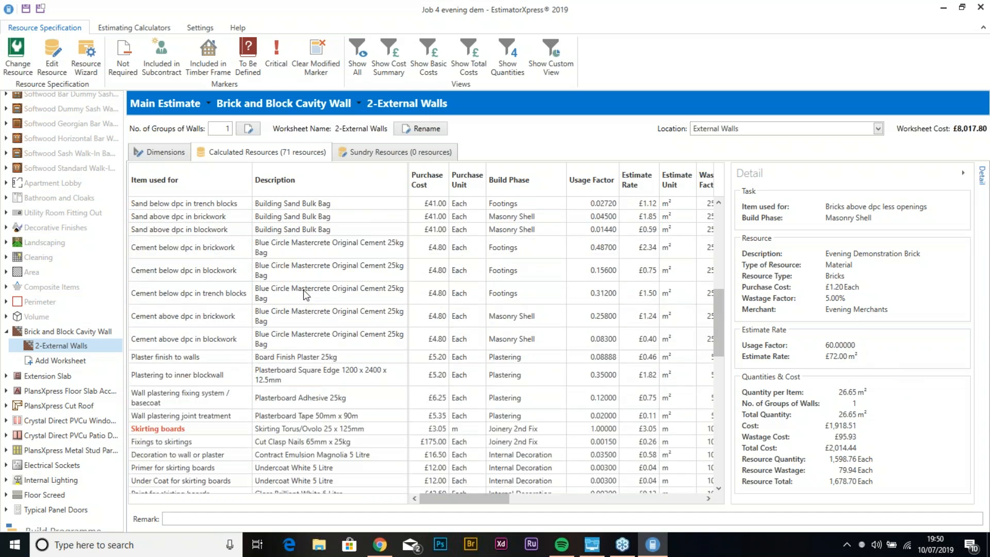
{"action": "scroll", "coordinate": [306, 294], "scroll_direction": "down", "scroll_amount": 6}
{"action": "scroll", "coordinate": [305, 289], "scroll_direction": "down", "scroll_amount": 4}
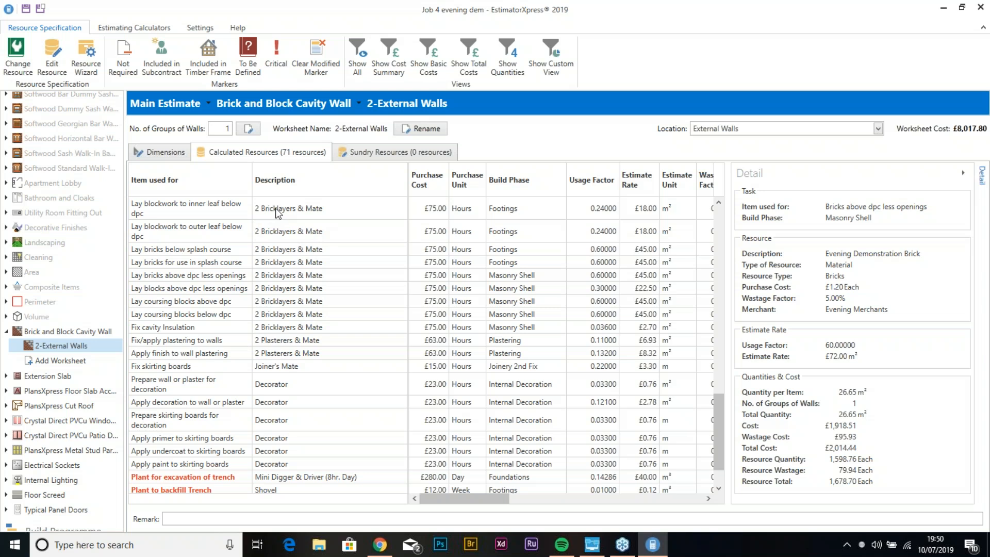
{"action": "scroll", "coordinate": [279, 246], "scroll_direction": "down", "scroll_amount": 3}
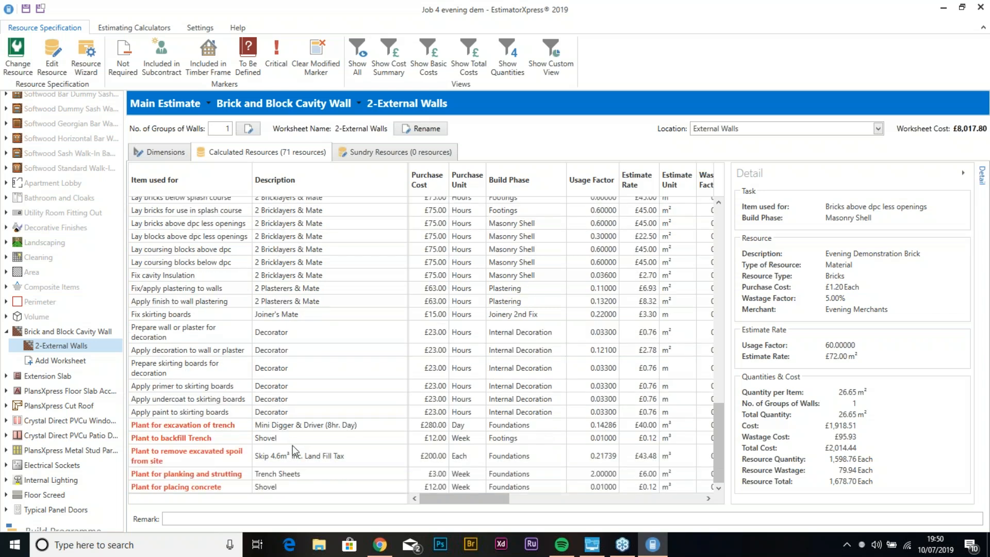
{"action": "left_click", "coordinate": [302, 439]}
{"action": "left_click", "coordinate": [303, 474]}
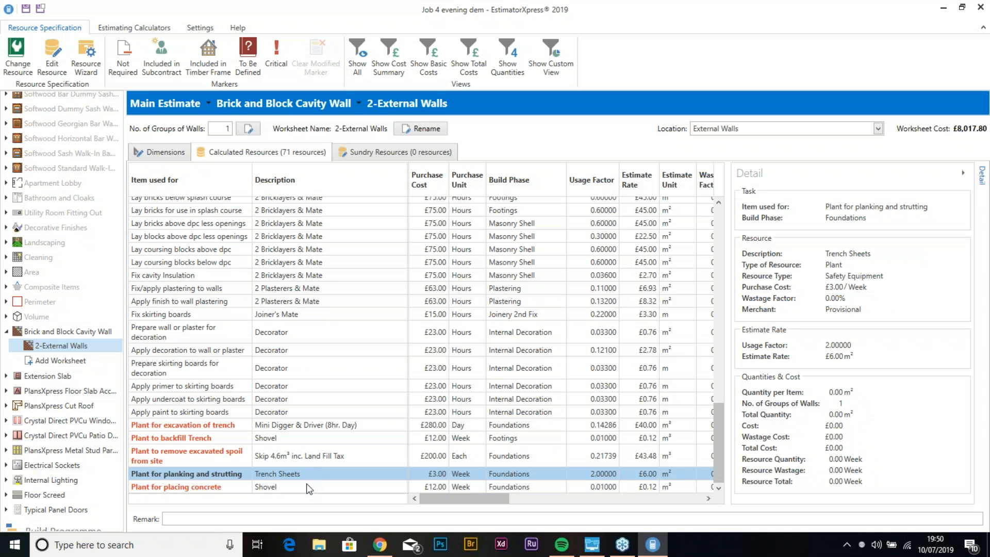
{"action": "left_click", "coordinate": [313, 456]}
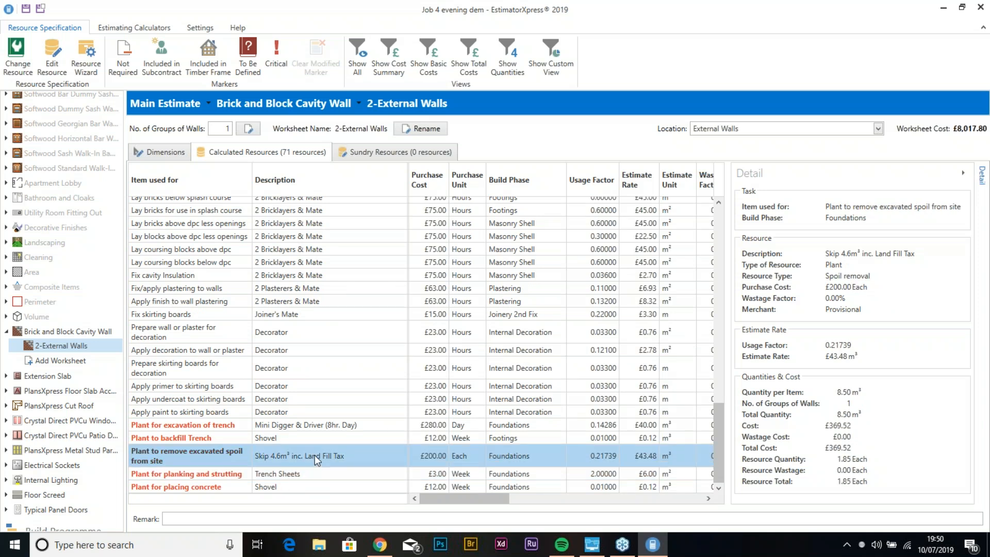
Step: Open the Main Estimate job overview and check the job cost and the cost breakdowns
{"action": "scroll", "coordinate": [212, 311], "scroll_direction": "up", "scroll_amount": 3}
{"action": "scroll", "coordinate": [212, 312], "scroll_direction": "up", "scroll_amount": 6}
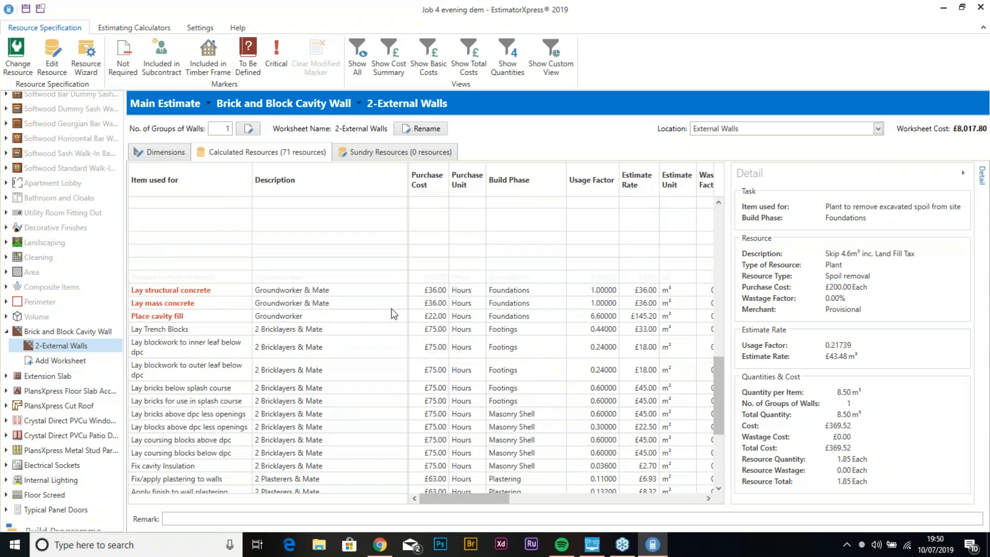
{"action": "scroll", "coordinate": [32, 381], "scroll_direction": "up", "scroll_amount": 7}
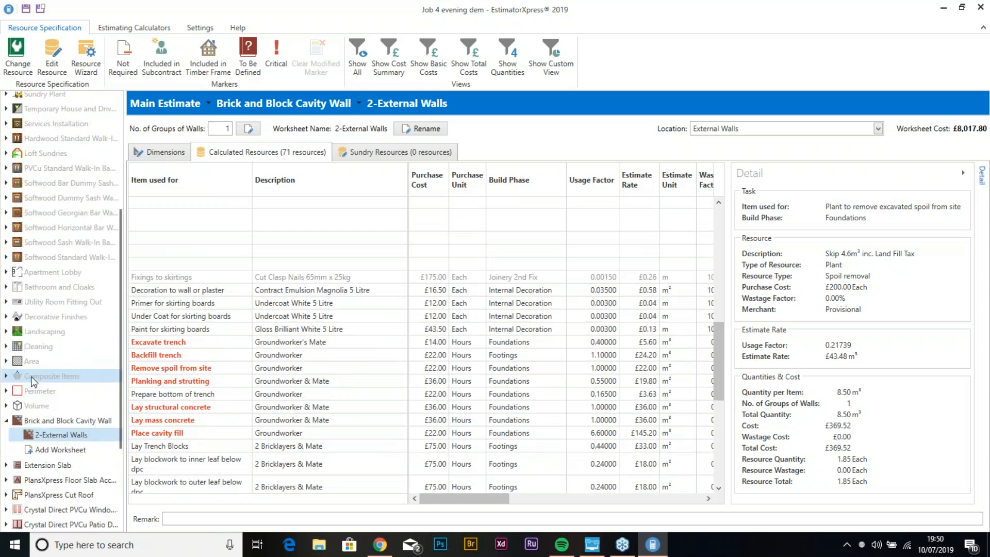
{"action": "scroll", "coordinate": [32, 389], "scroll_direction": "up", "scroll_amount": 1}
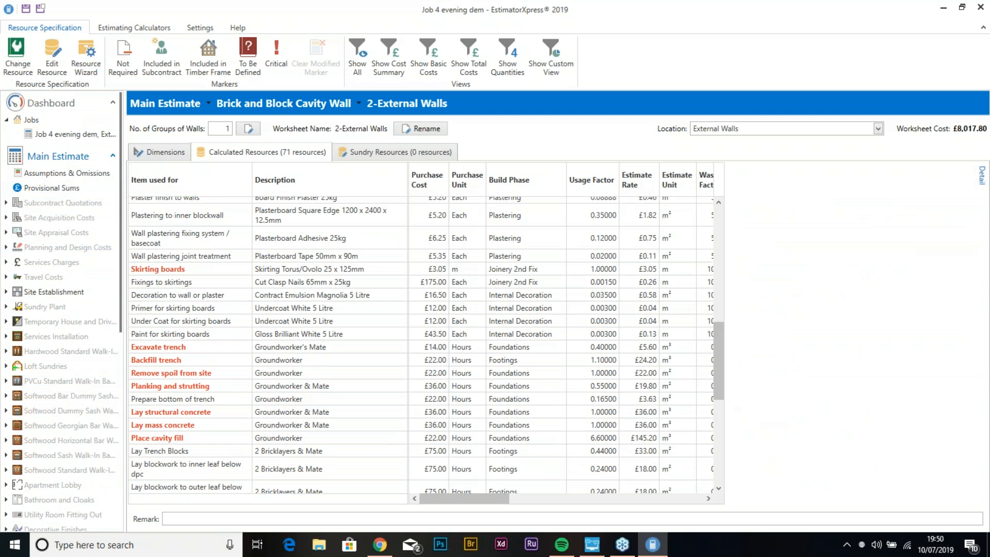
{"action": "left_click", "coordinate": [59, 156]}
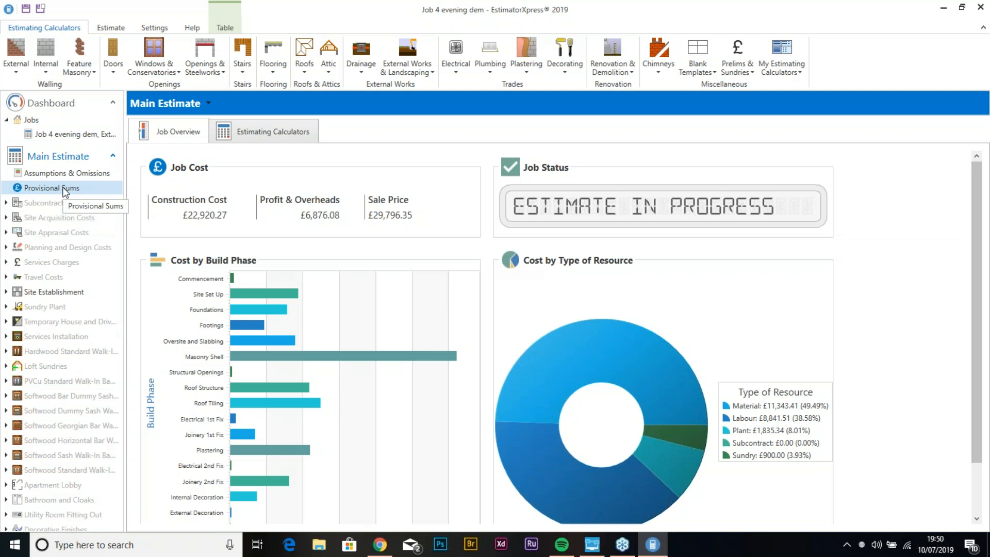
Step: Expand the Outputs section and look through its written documents and graphs
{"action": "scroll", "coordinate": [64, 228], "scroll_direction": "down", "scroll_amount": 4}
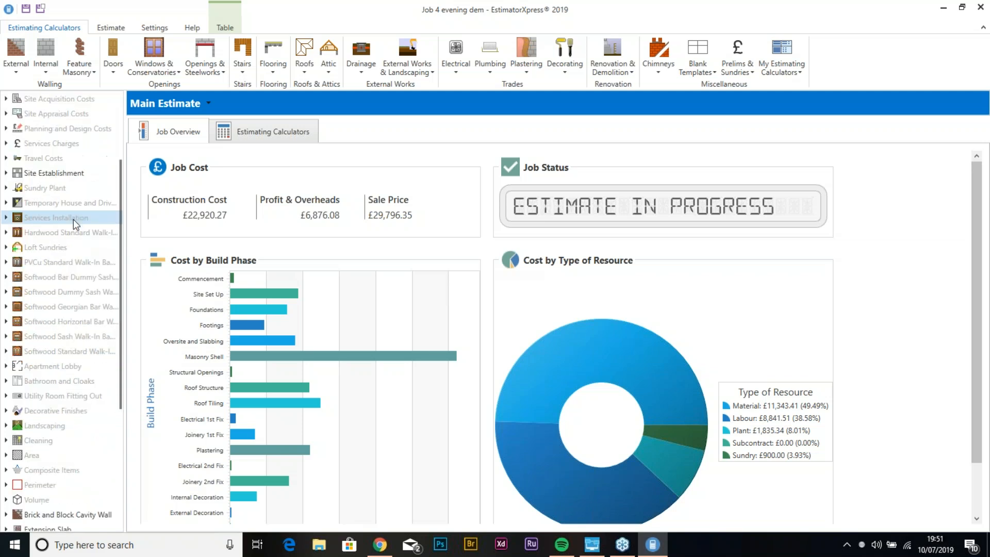
{"action": "scroll", "coordinate": [73, 218], "scroll_direction": "down", "scroll_amount": 5}
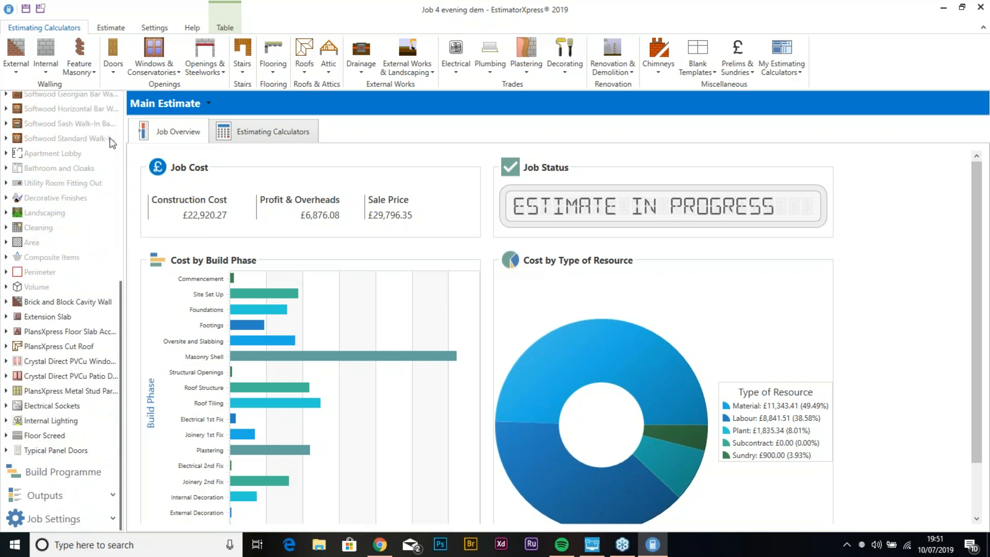
{"action": "left_click", "coordinate": [113, 496]}
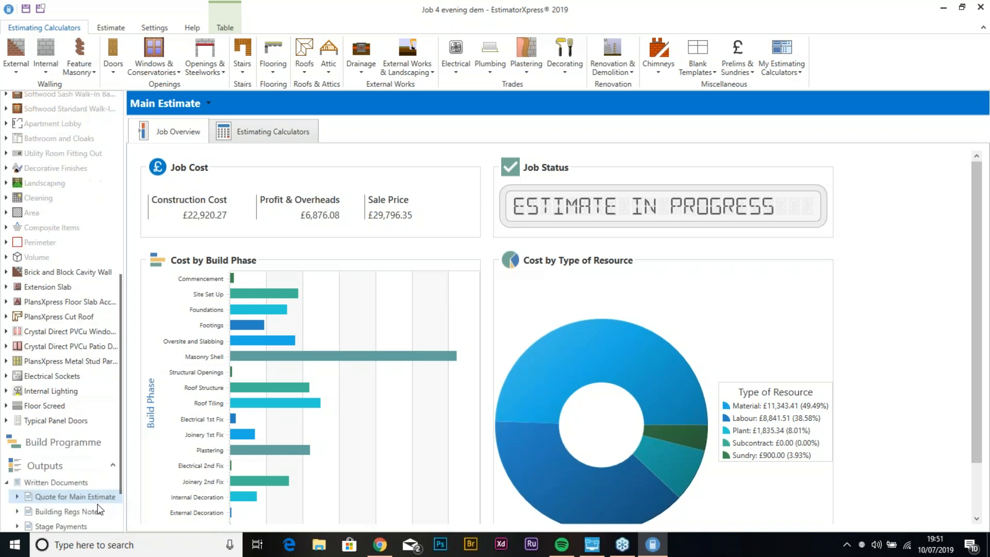
{"action": "scroll", "coordinate": [77, 352], "scroll_direction": "down", "scroll_amount": 3}
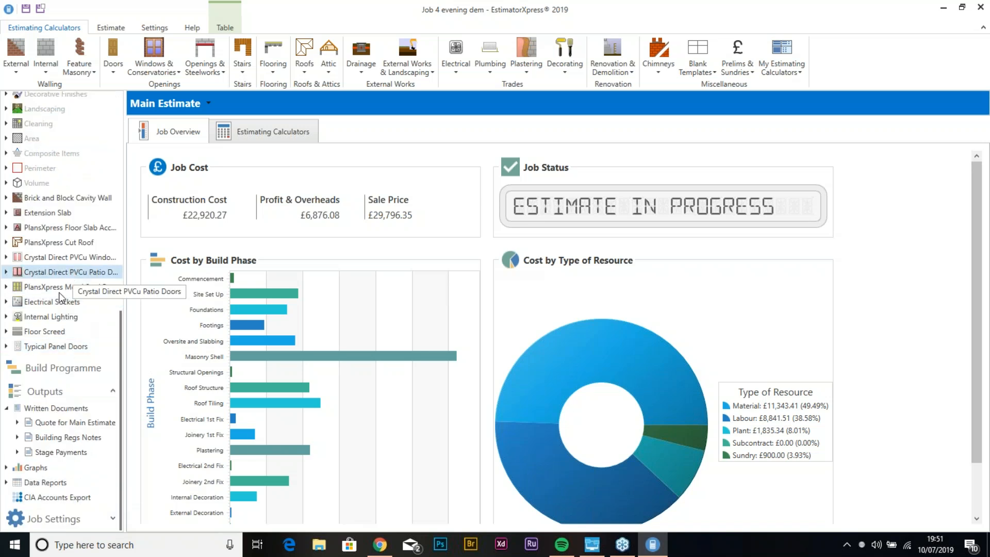
{"action": "left_click", "coordinate": [35, 467]}
{"action": "left_click", "coordinate": [6, 467]}
{"action": "scroll", "coordinate": [72, 379], "scroll_direction": "down", "scroll_amount": 5}
{"action": "left_click", "coordinate": [28, 214]}
{"action": "left_click", "coordinate": [6, 200]}
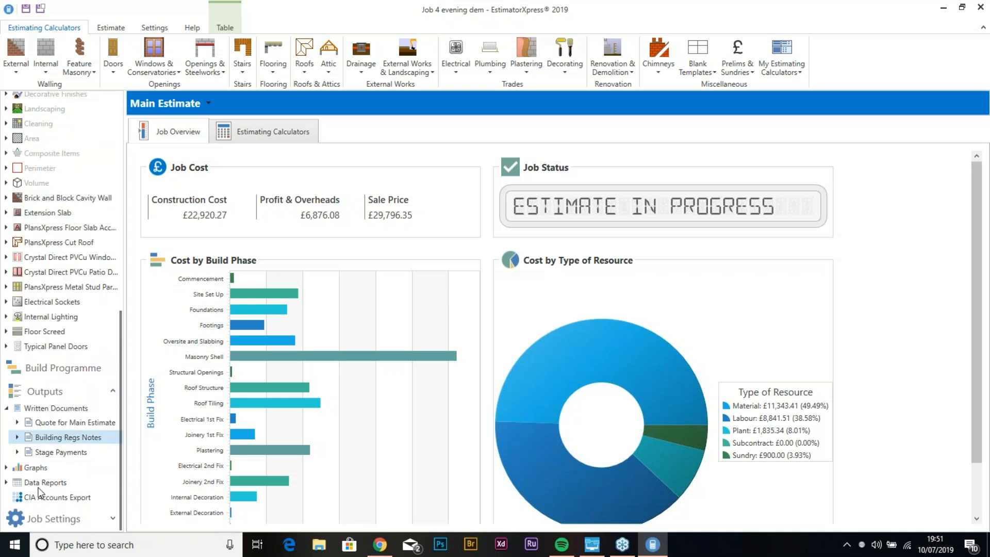
Step: Open the Cost Summary Report from Data Reports and review the labour and material costs by resource type
{"action": "left_click", "coordinate": [7, 482]}
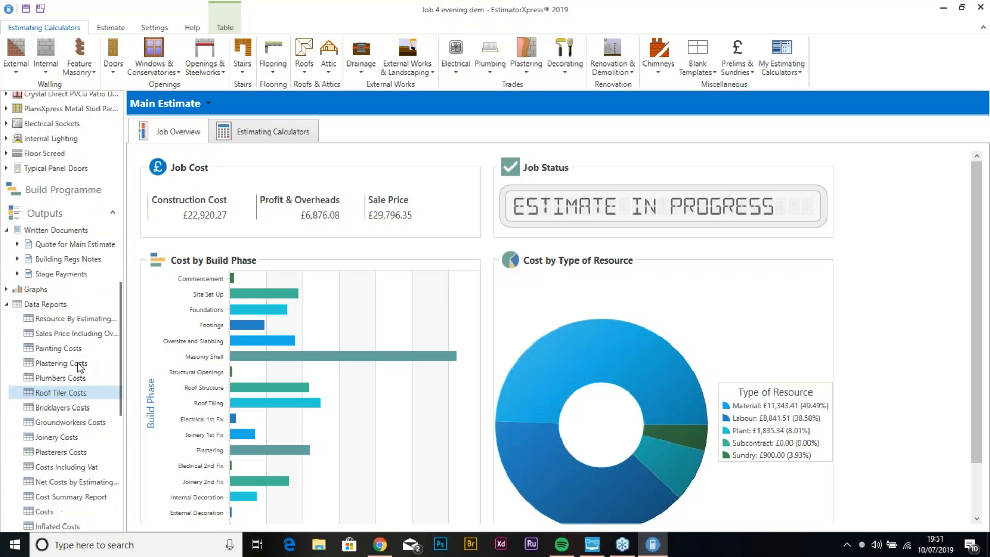
{"action": "left_click", "coordinate": [72, 497]}
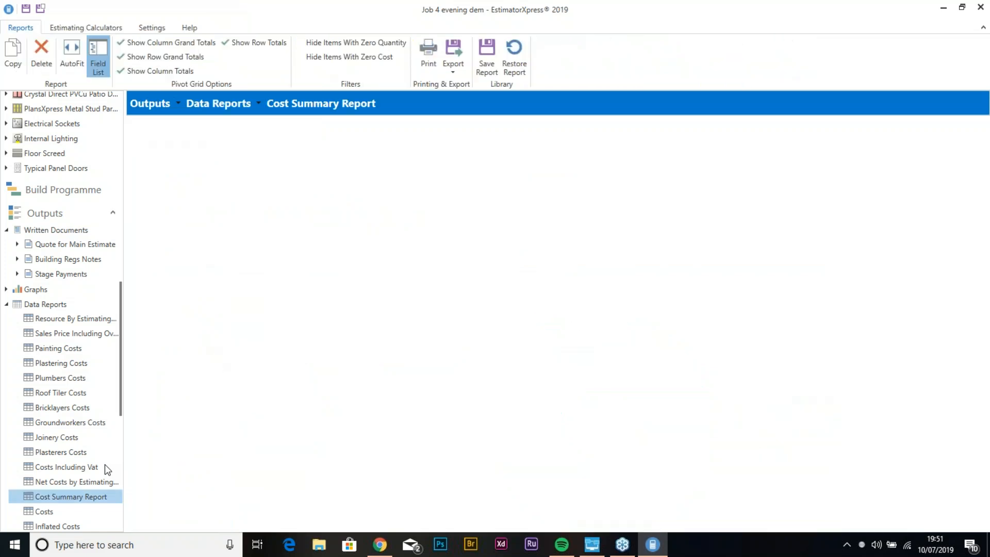
{"action": "scroll", "coordinate": [105, 464], "scroll_direction": "down", "scroll_amount": 8}
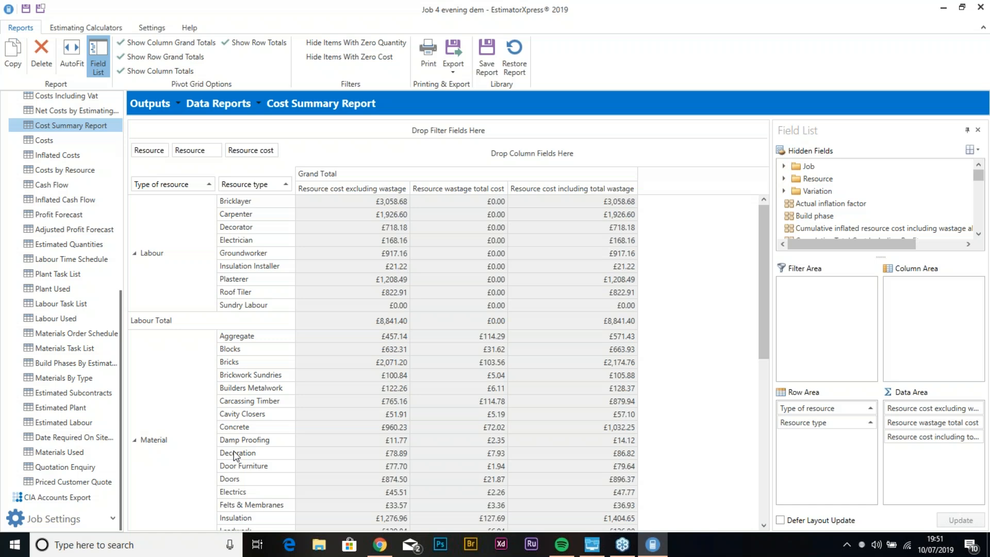
{"action": "scroll", "coordinate": [304, 323], "scroll_direction": "down", "scroll_amount": 2}
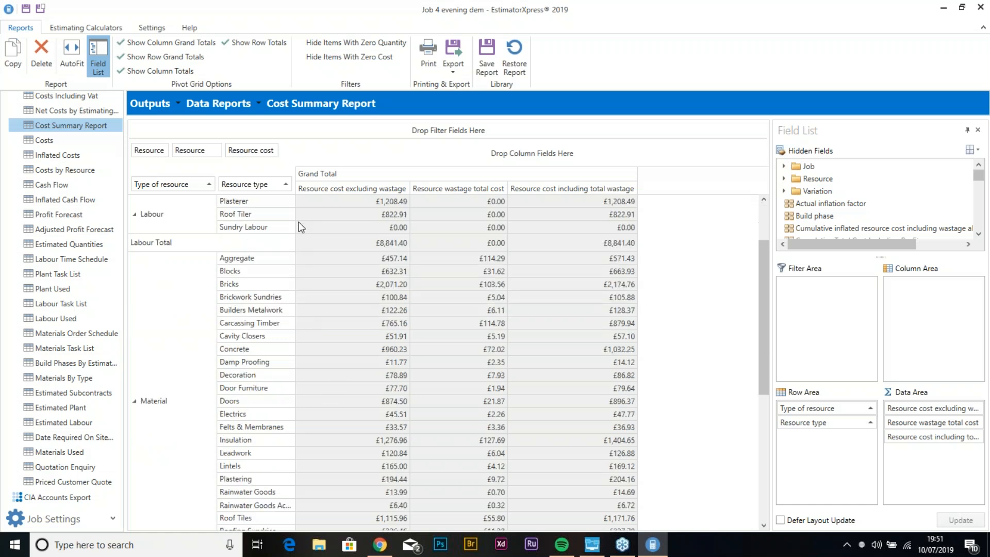
{"action": "scroll", "coordinate": [485, 259], "scroll_direction": "up", "scroll_amount": 2}
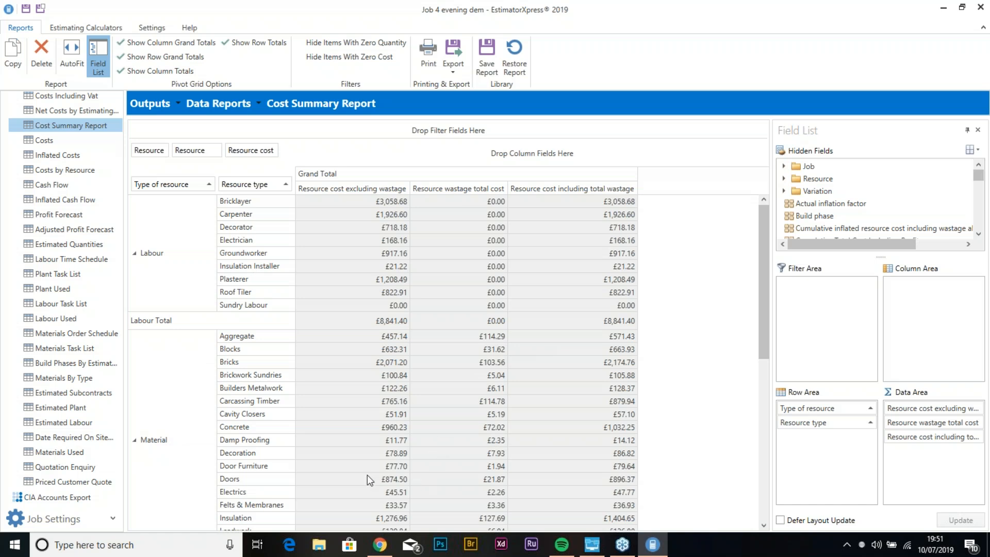
Step: Open the Materials Used report and examine the materials per build phase, highlighting the Footings and Masonry Shell groups
{"action": "scroll", "coordinate": [210, 449], "scroll_direction": "down", "scroll_amount": 10}
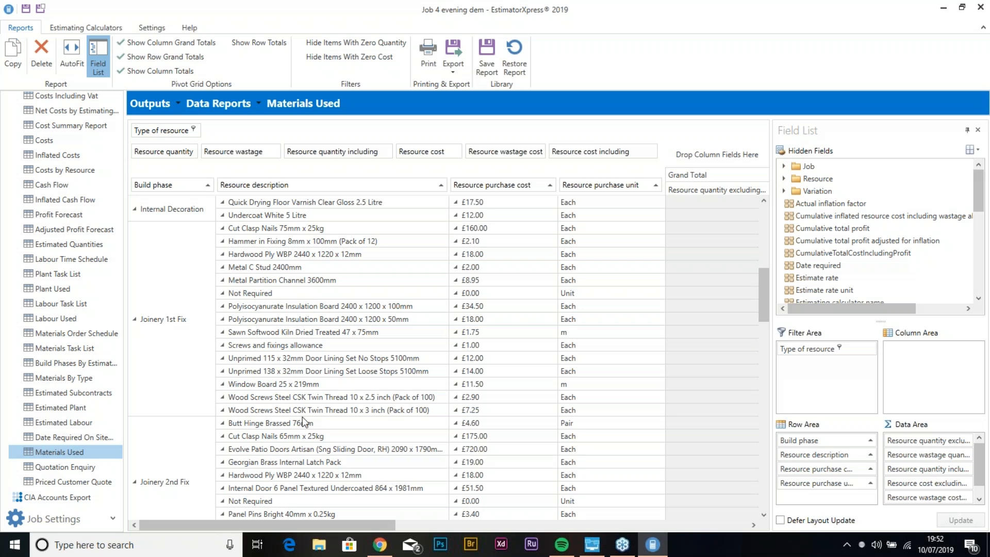
{"action": "scroll", "coordinate": [328, 320], "scroll_direction": "down", "scroll_amount": 6}
{"action": "scroll", "coordinate": [328, 321], "scroll_direction": "down", "scroll_amount": 4}
{"action": "scroll", "coordinate": [328, 320], "scroll_direction": "up", "scroll_amount": 15}
{"action": "scroll", "coordinate": [328, 321], "scroll_direction": "up", "scroll_amount": 2}
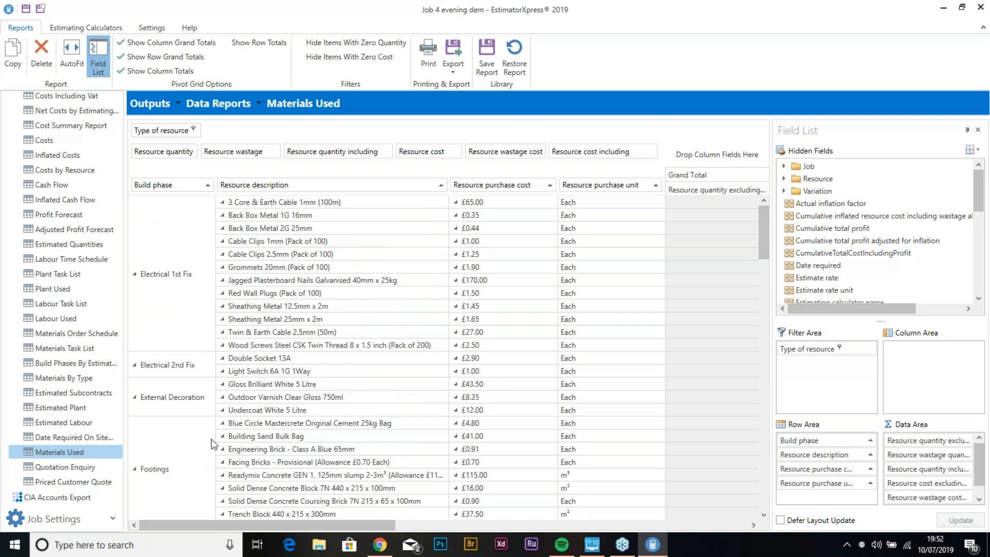
{"action": "scroll", "coordinate": [157, 419], "scroll_direction": "down", "scroll_amount": 2}
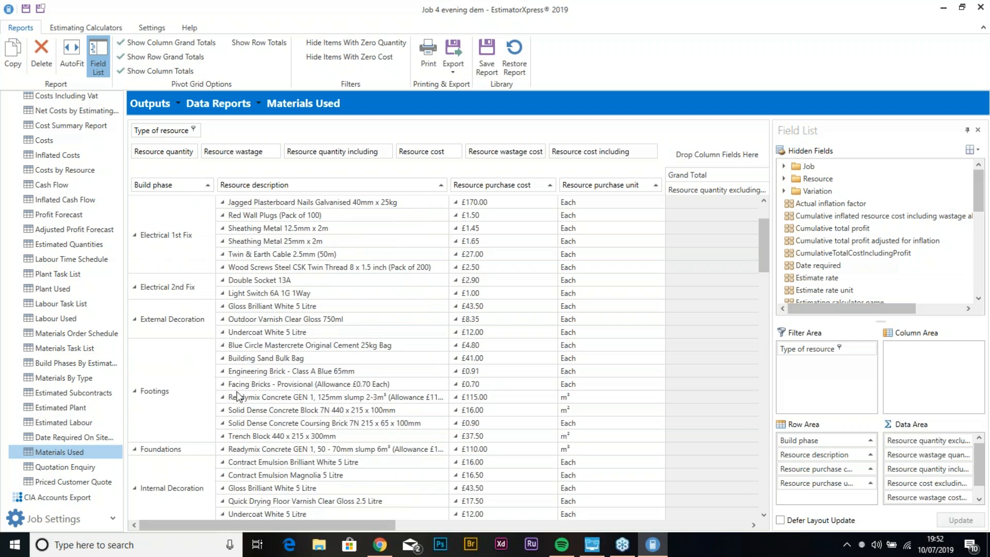
{"action": "left_click", "coordinate": [176, 394]}
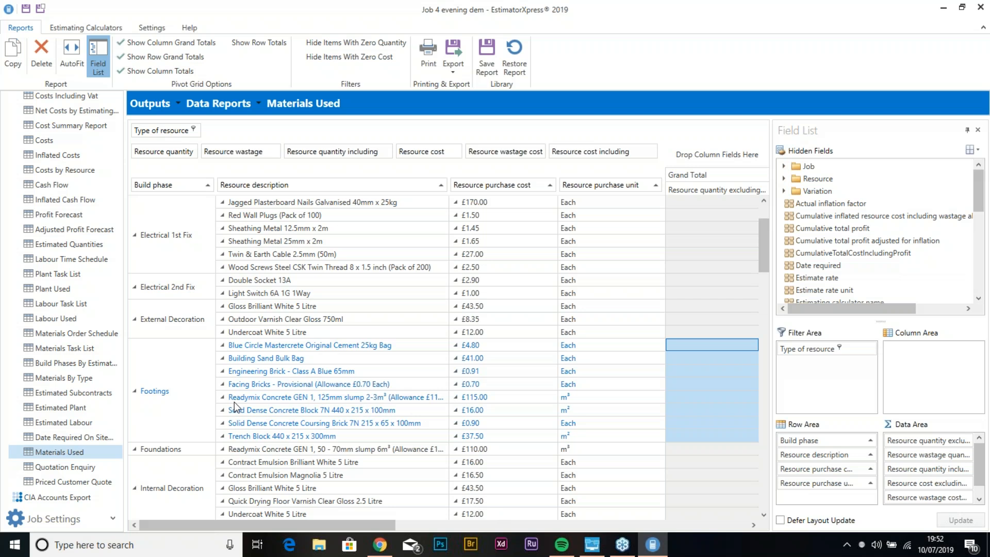
{"action": "scroll", "coordinate": [234, 401], "scroll_direction": "down", "scroll_amount": 15}
{"action": "scroll", "coordinate": [234, 401], "scroll_direction": "down", "scroll_amount": 6}
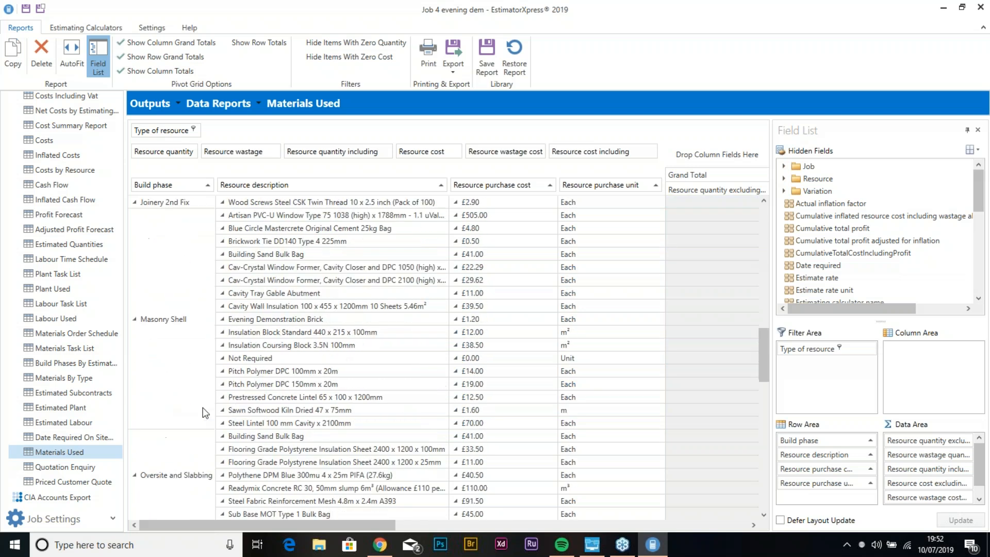
{"action": "left_click", "coordinate": [174, 310]}
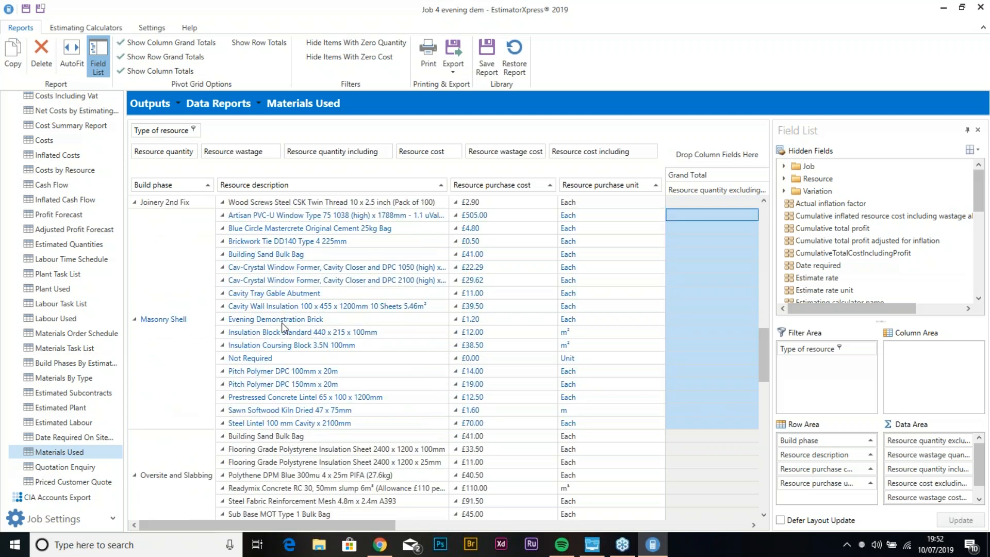
Step: Look through the hidden fields available for the Materials Used report
{"action": "left_click", "coordinate": [223, 320]}
{"action": "left_click", "coordinate": [222, 319]}
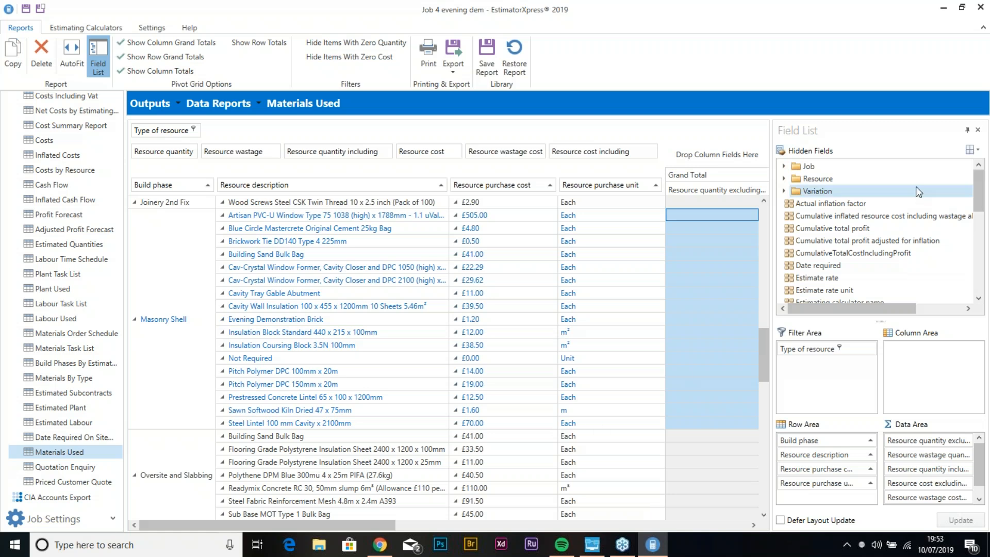
{"action": "scroll", "coordinate": [824, 278], "scroll_direction": "down", "scroll_amount": 3}
{"action": "scroll", "coordinate": [823, 264], "scroll_direction": "down", "scroll_amount": 2}
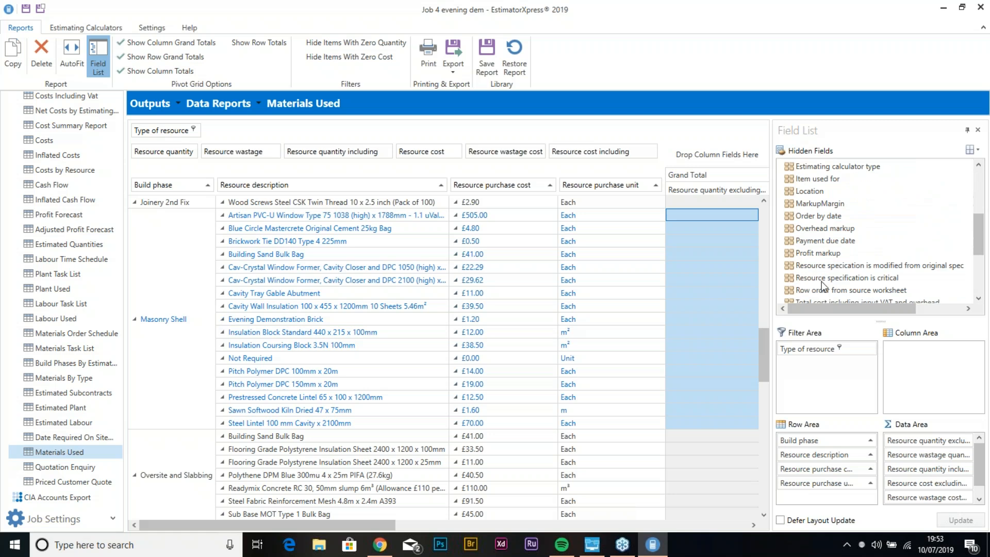
{"action": "scroll", "coordinate": [835, 264], "scroll_direction": "down", "scroll_amount": 2}
{"action": "scroll", "coordinate": [835, 264], "scroll_direction": "down", "scroll_amount": 4}
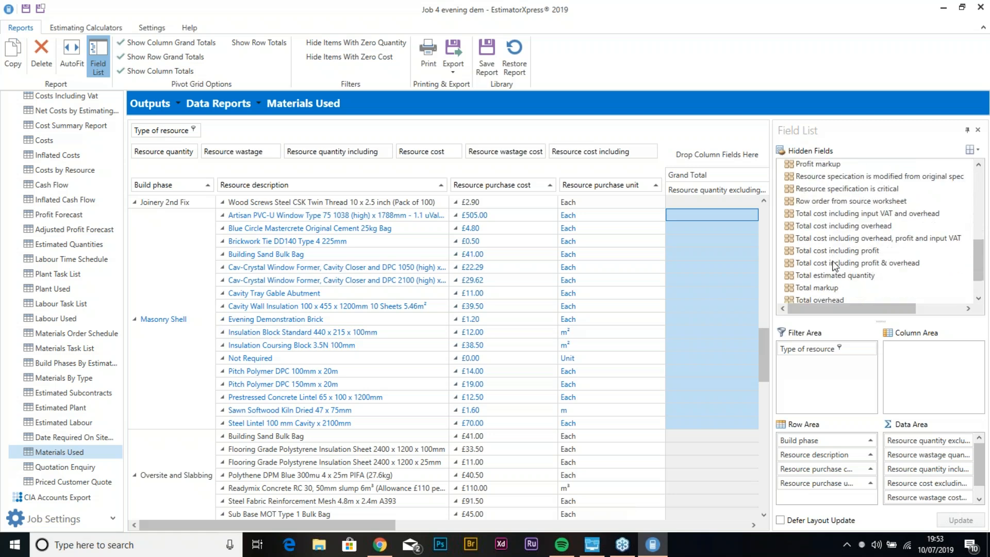
Step: Move the wastage quantity, cost excluding wastage, quantity excluding wastage and wastage cost fields from the report's data area to its filter area
{"action": "left_click", "coordinate": [919, 457]}
{"action": "left_click_drag", "start_coordinate": [891, 399], "coordinate": [815, 378]}
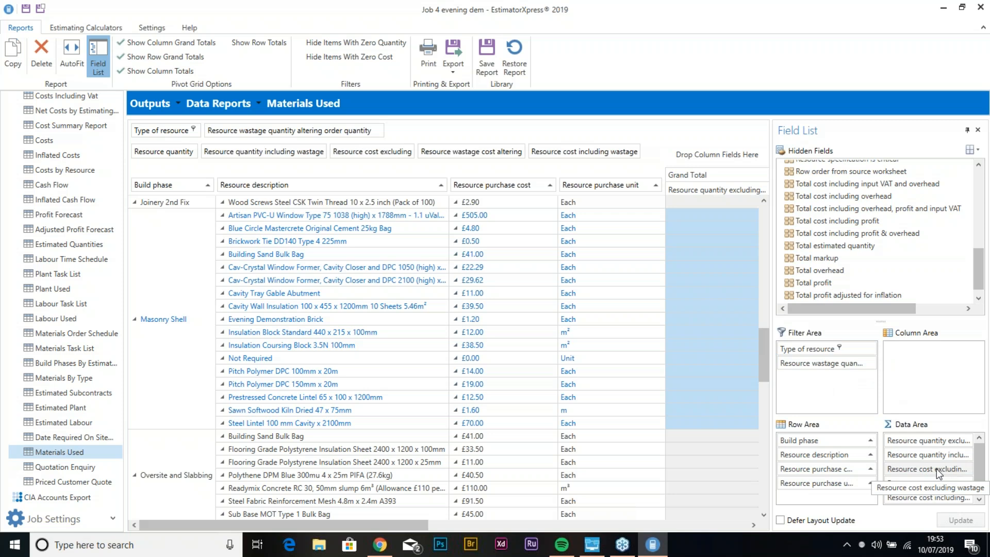
{"action": "left_click_drag", "start_coordinate": [941, 468], "coordinate": [829, 387]}
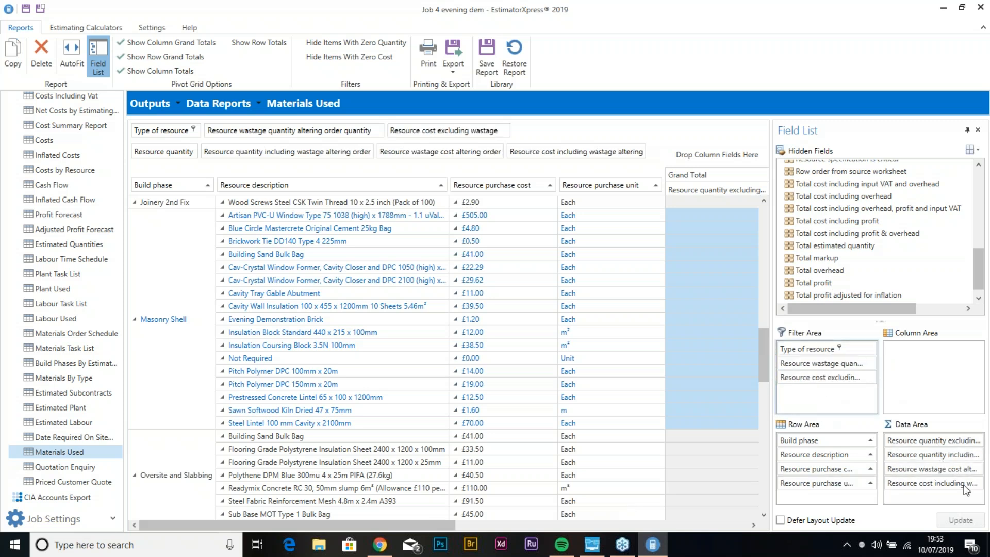
{"action": "left_click_drag", "start_coordinate": [959, 441], "coordinate": [825, 402]}
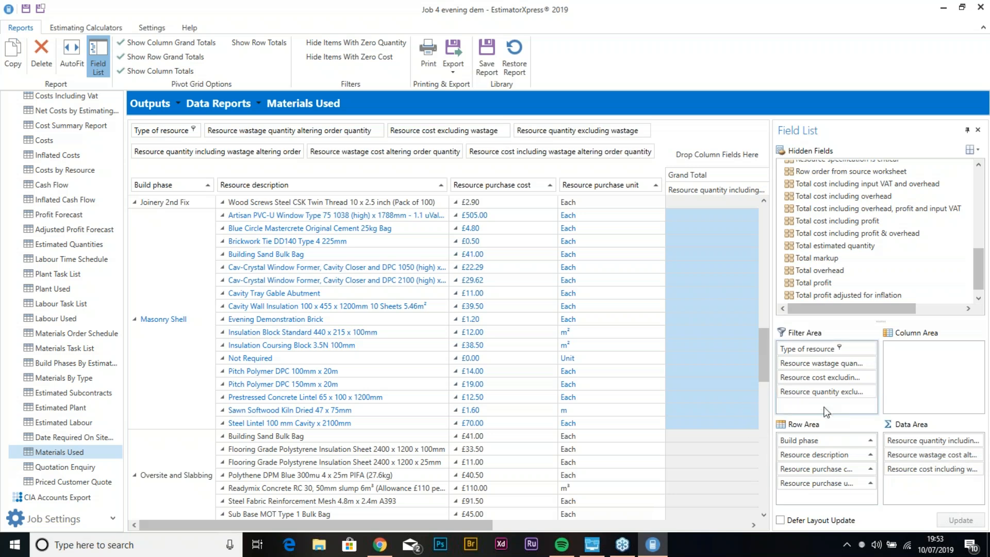
{"action": "left_click_drag", "start_coordinate": [477, 525], "coordinate": [726, 520]}
{"action": "left_click_drag", "start_coordinate": [631, 524], "coordinate": [444, 522]}
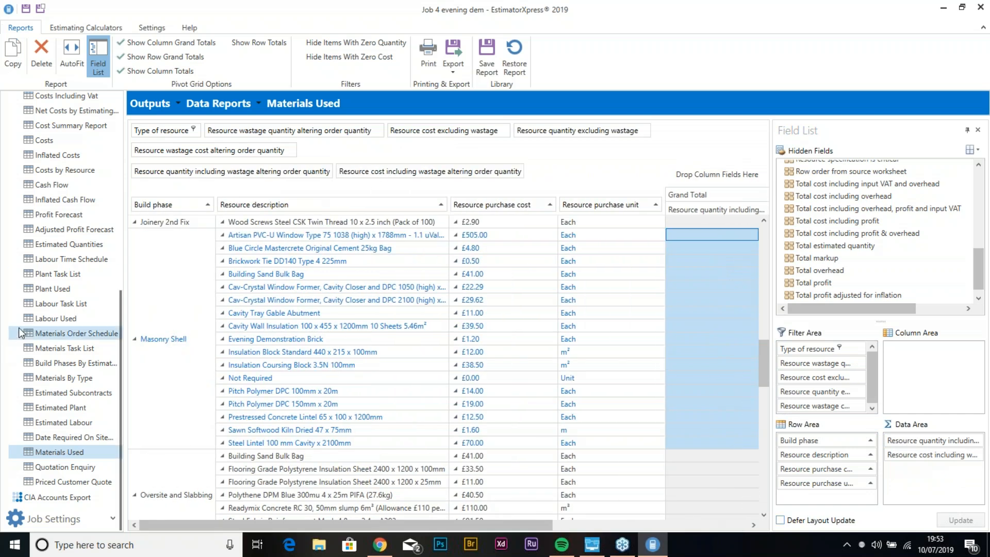
Step: Open the Quote for Main Estimate and read through its cover page and covering letter
{"action": "scroll", "coordinate": [67, 408], "scroll_direction": "up", "scroll_amount": 5}
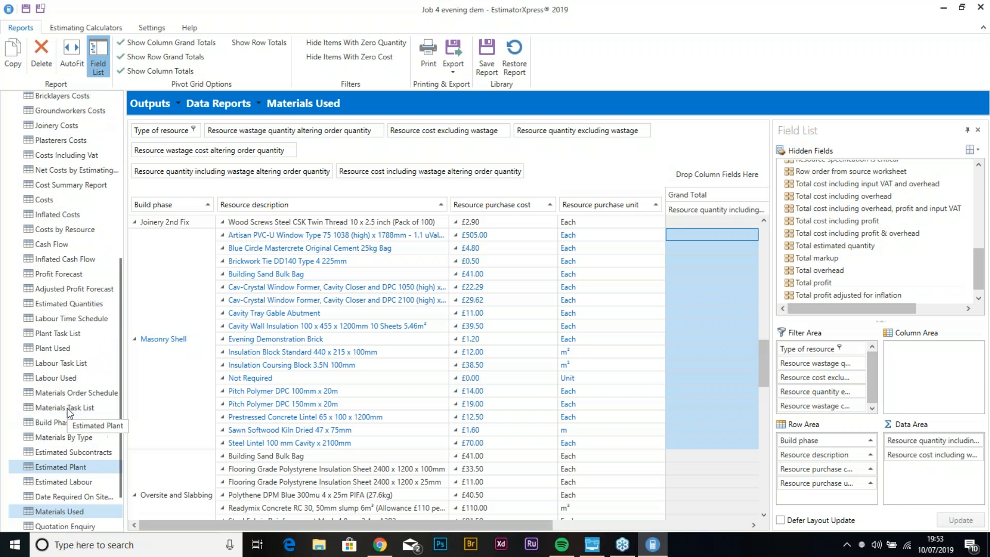
{"action": "scroll", "coordinate": [67, 408], "scroll_direction": "up", "scroll_amount": 4}
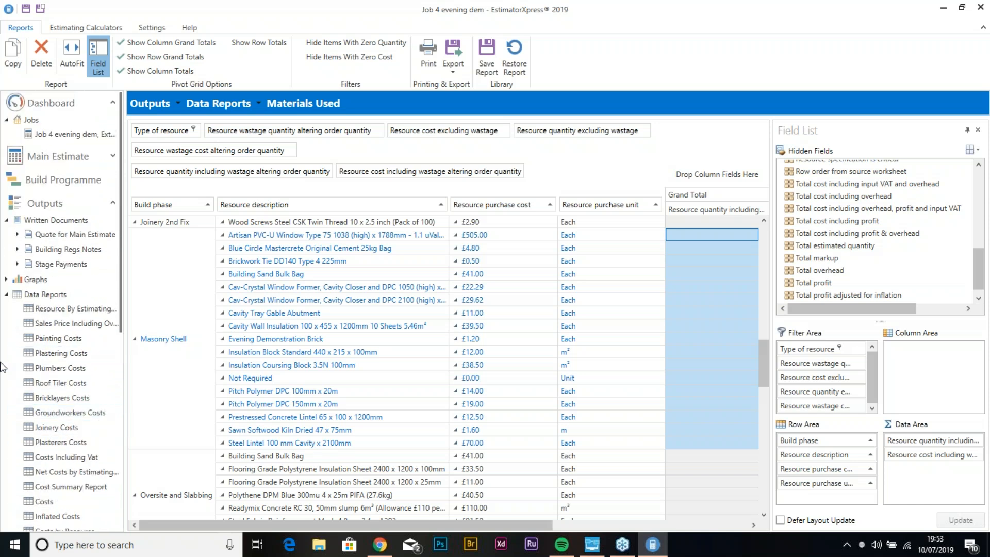
{"action": "left_click", "coordinate": [67, 234]}
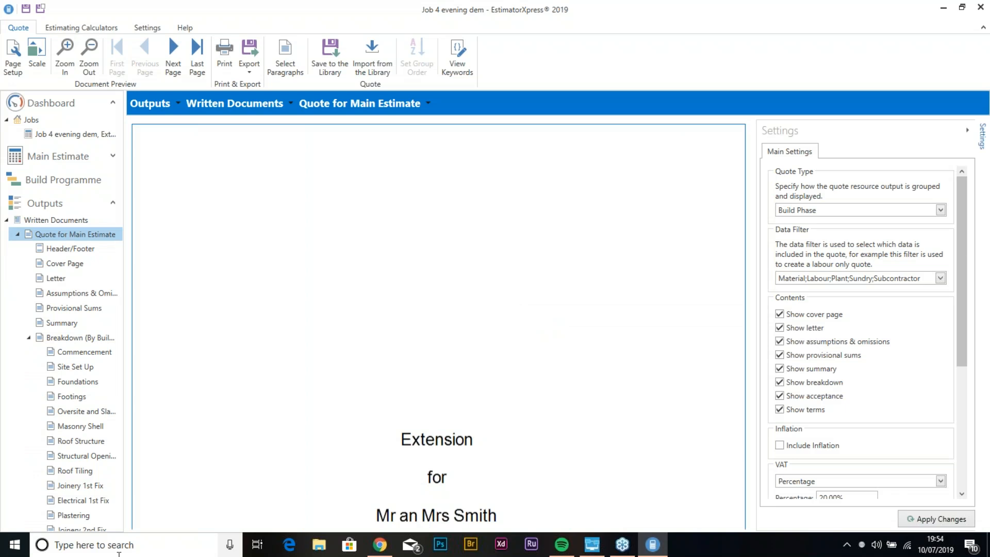
{"action": "scroll", "coordinate": [356, 321], "scroll_direction": "down", "scroll_amount": 3}
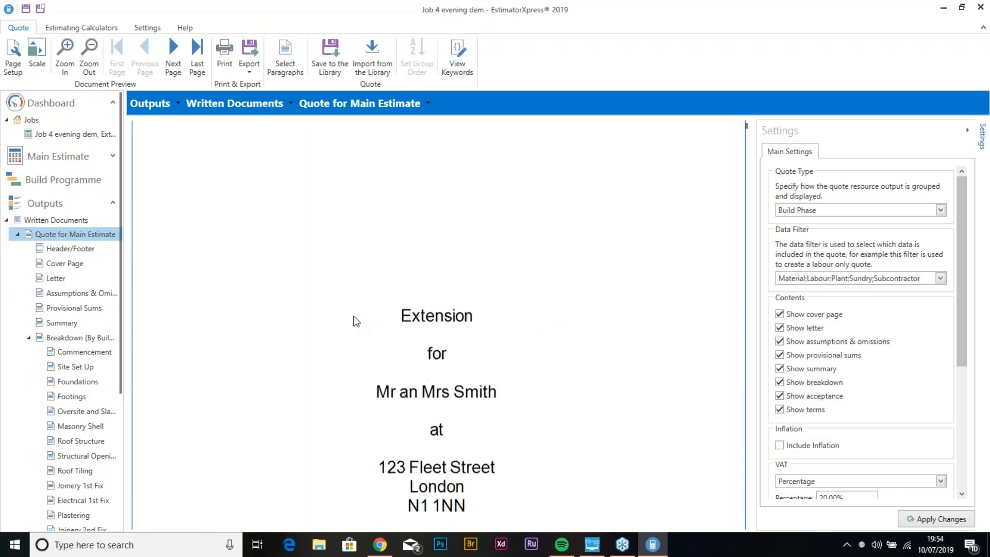
{"action": "scroll", "coordinate": [356, 321], "scroll_direction": "down", "scroll_amount": 2}
{"action": "scroll", "coordinate": [462, 374], "scroll_direction": "down", "scroll_amount": 5}
{"action": "scroll", "coordinate": [463, 374], "scroll_direction": "down", "scroll_amount": 10}
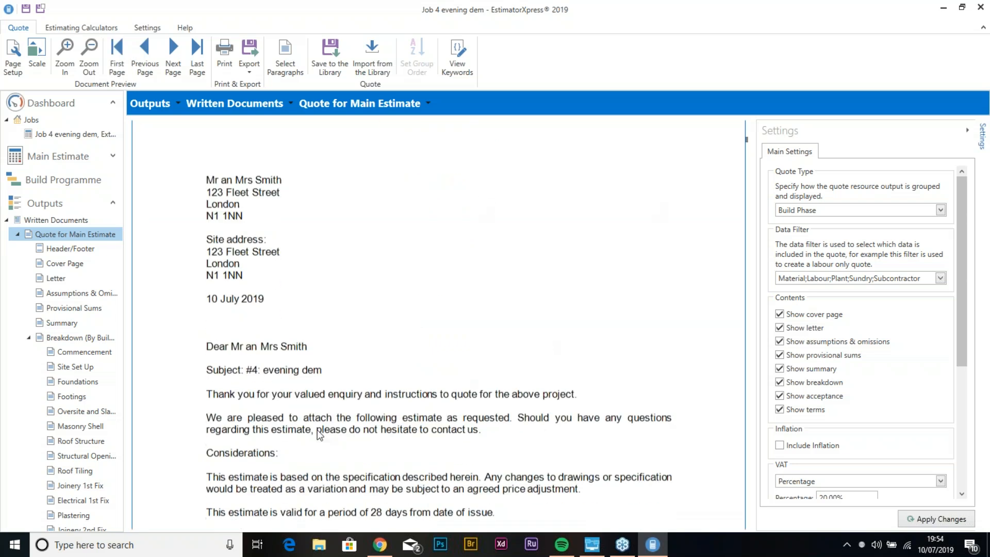
{"action": "scroll", "coordinate": [440, 349], "scroll_direction": "down", "scroll_amount": 7}
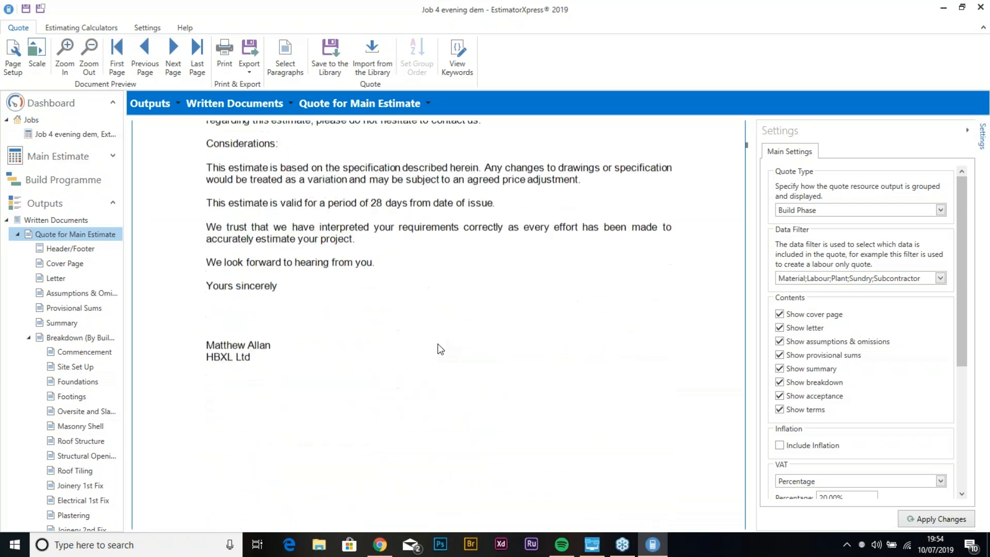
{"action": "scroll", "coordinate": [280, 432], "scroll_direction": "up", "scroll_amount": 15}
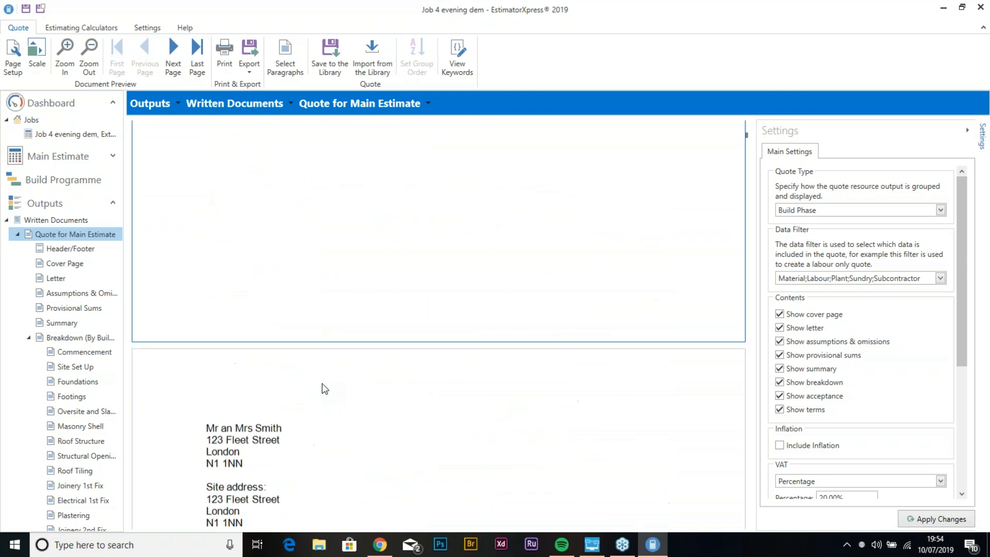
{"action": "scroll", "coordinate": [376, 340], "scroll_direction": "down", "scroll_amount": 8}
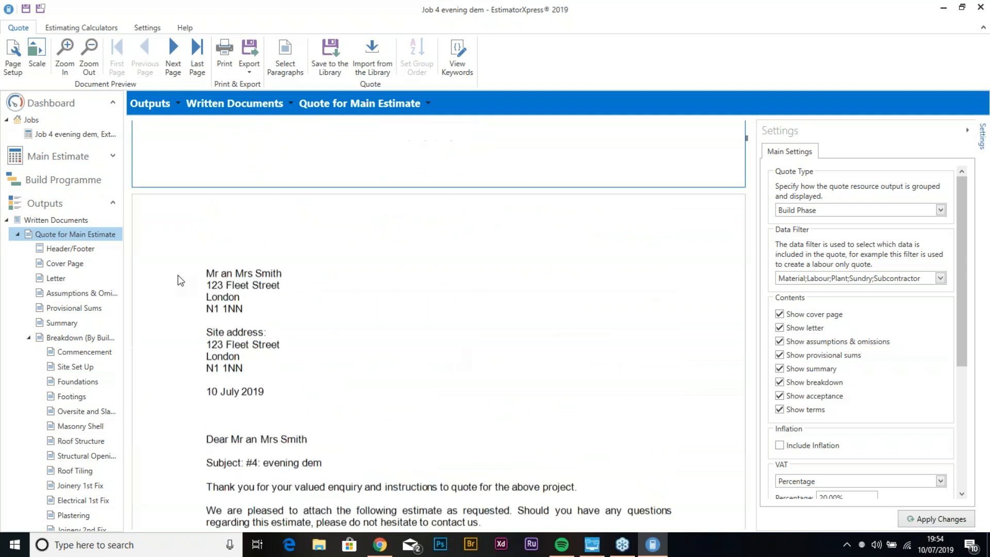
{"action": "scroll", "coordinate": [376, 340], "scroll_direction": "down", "scroll_amount": 10}
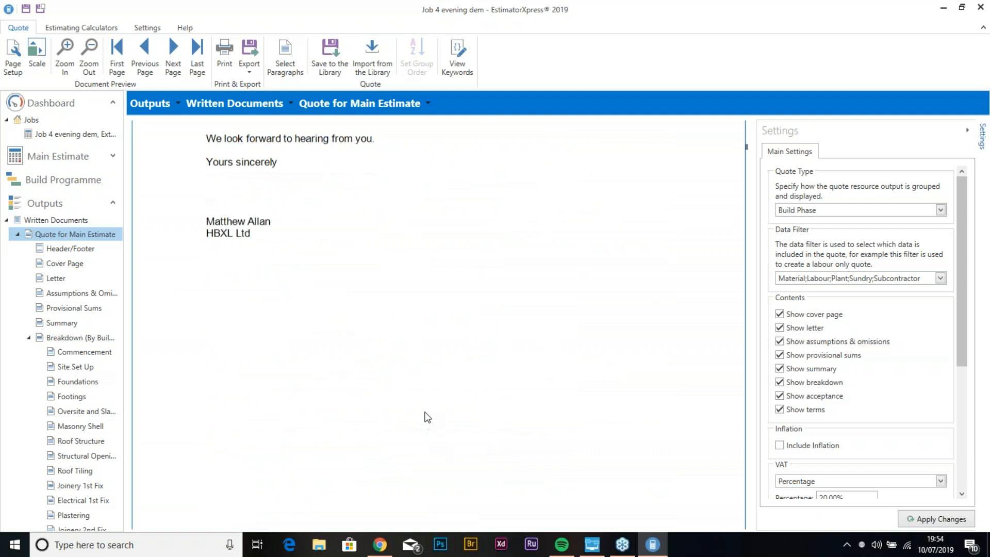
{"action": "scroll", "coordinate": [428, 409], "scroll_direction": "down", "scroll_amount": 2}
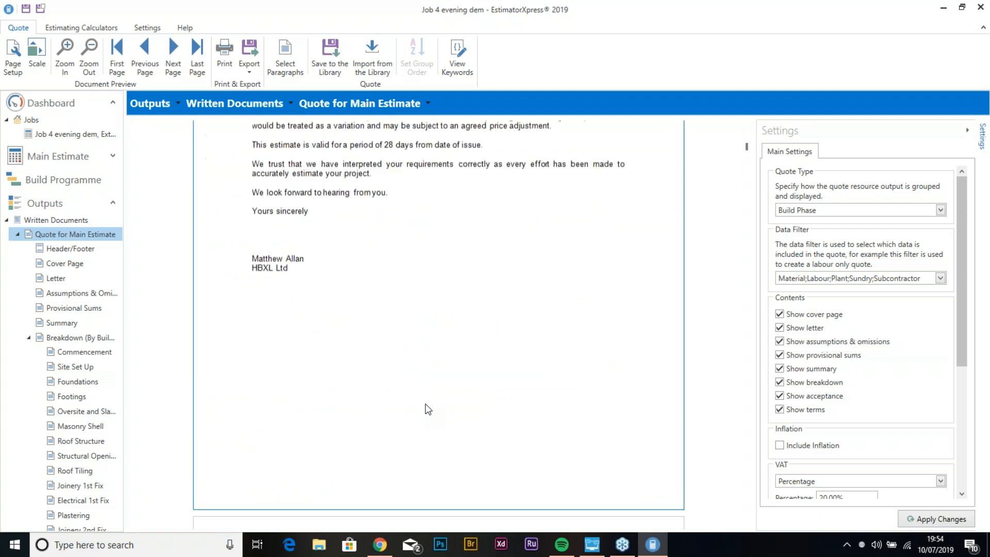
{"action": "scroll", "coordinate": [427, 409], "scroll_direction": "down", "scroll_amount": 2}
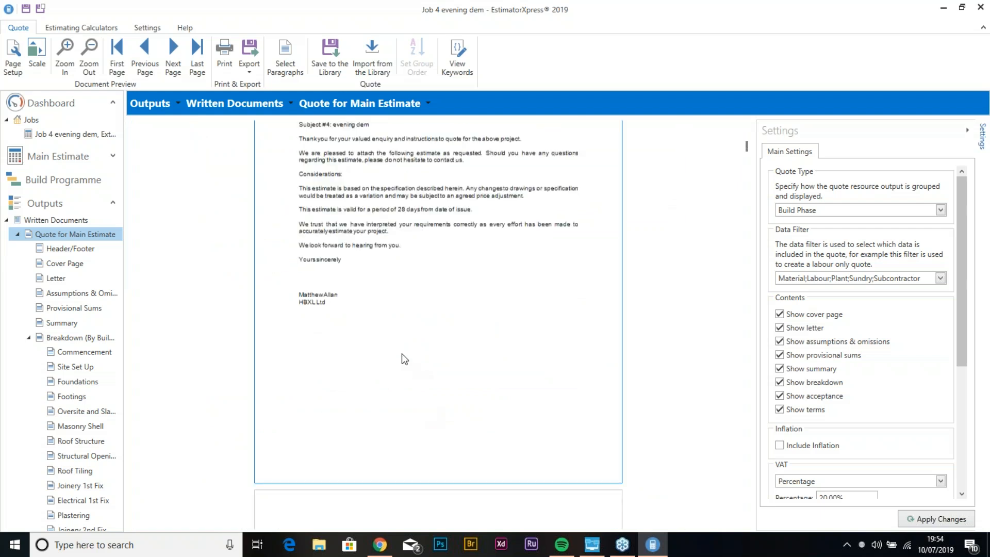
Step: Review the quote's summary of build phase costs and the Foundations and Site Set Up breakdown pages
{"action": "scroll", "coordinate": [401, 354], "scroll_direction": "up", "scroll_amount": 2}
{"action": "scroll", "coordinate": [389, 388], "scroll_direction": "down", "scroll_amount": 3}
{"action": "scroll", "coordinate": [390, 388], "scroll_direction": "down", "scroll_amount": 5}
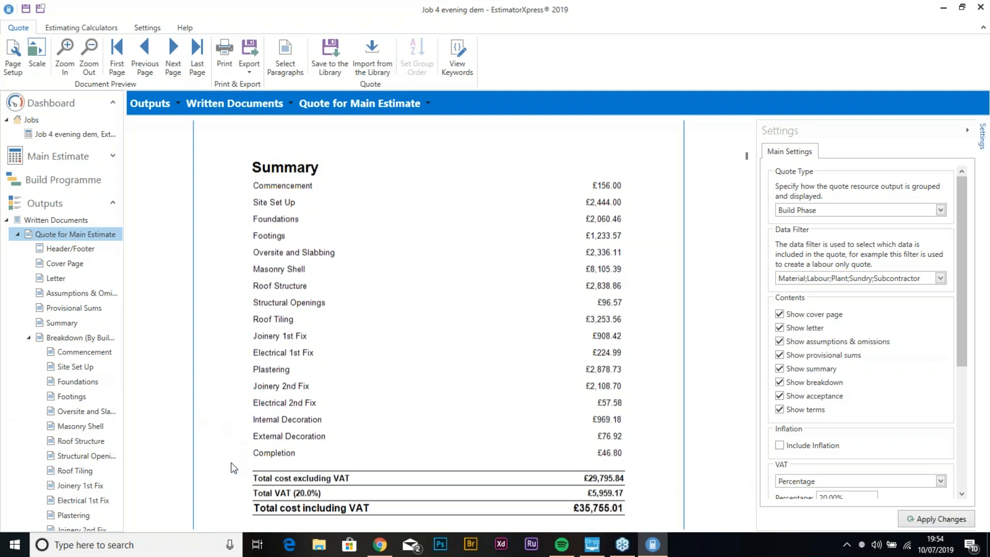
{"action": "scroll", "coordinate": [313, 380], "scroll_direction": "down", "scroll_amount": 5}
{"action": "scroll", "coordinate": [313, 380], "scroll_direction": "down", "scroll_amount": 12}
{"action": "scroll", "coordinate": [390, 323], "scroll_direction": "down", "scroll_amount": 15}
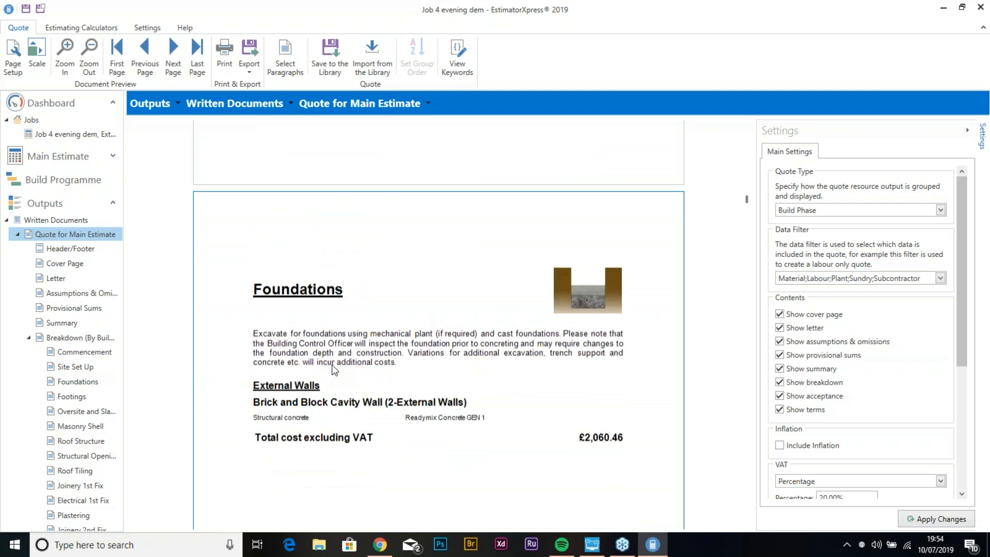
{"action": "scroll", "coordinate": [367, 262], "scroll_direction": "up", "scroll_amount": 1}
{"action": "scroll", "coordinate": [367, 262], "scroll_direction": "up", "scroll_amount": 15}
{"action": "scroll", "coordinate": [369, 272], "scroll_direction": "up", "scroll_amount": 2}
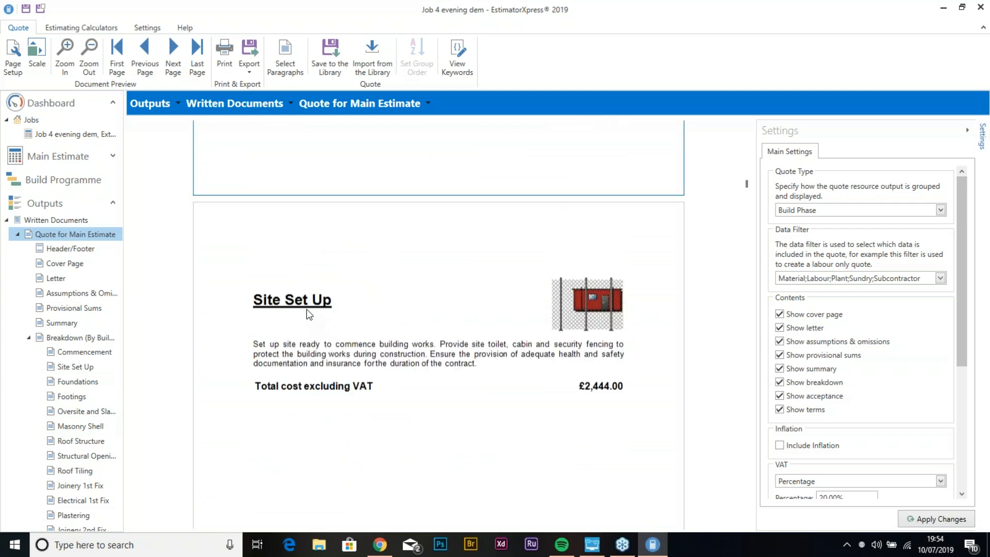
{"action": "scroll", "coordinate": [74, 523], "scroll_direction": "down", "scroll_amount": 1}
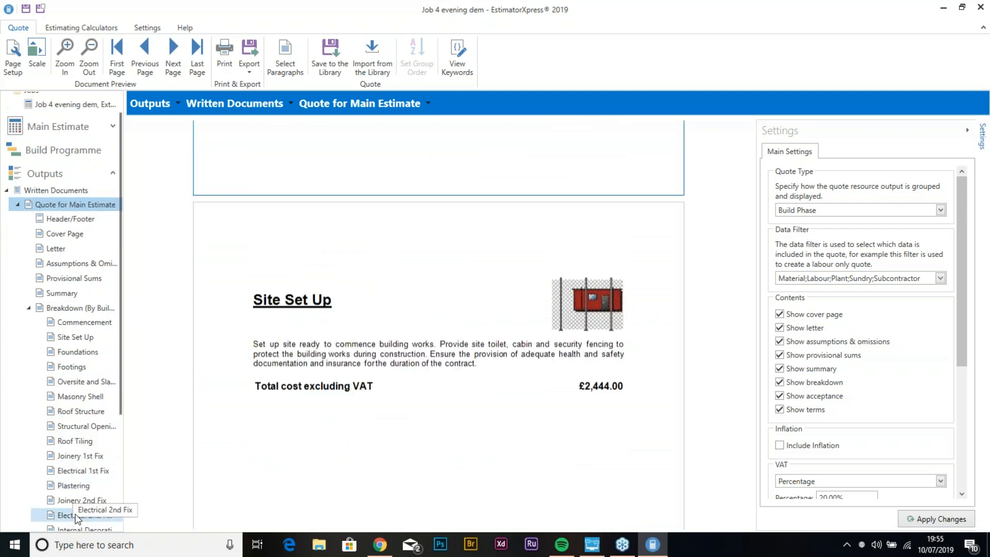
Step: Open the Plastering section of the quote breakdown and examine its itemised materials and total cost
{"action": "left_click", "coordinate": [71, 484]}
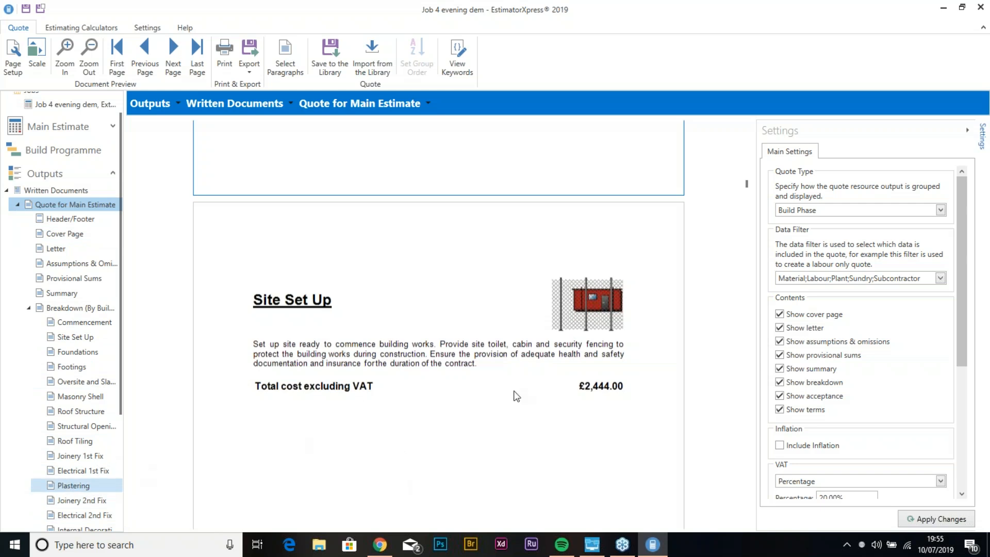
{"action": "scroll", "coordinate": [426, 360], "scroll_direction": "down", "scroll_amount": 1}
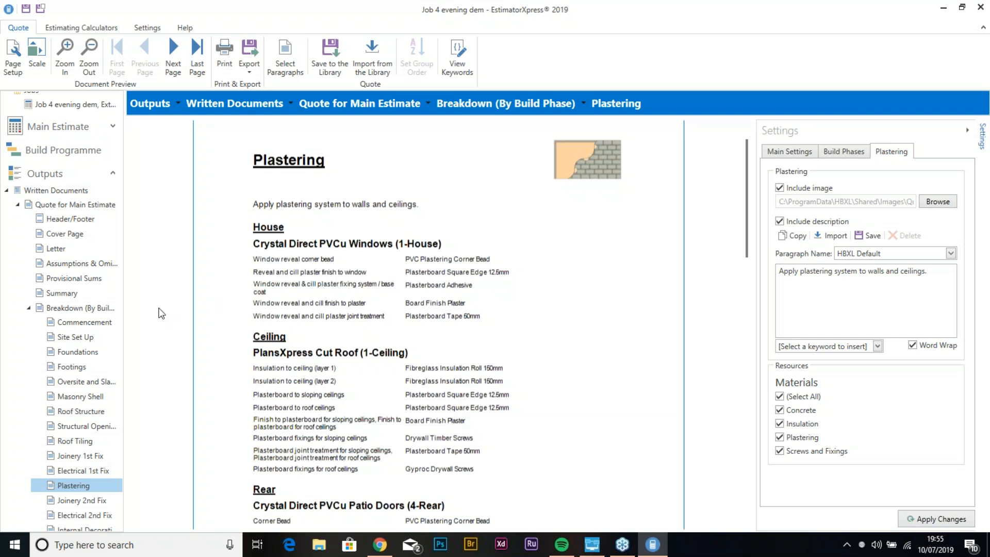
{"action": "scroll", "coordinate": [429, 296], "scroll_direction": "down", "scroll_amount": 15}
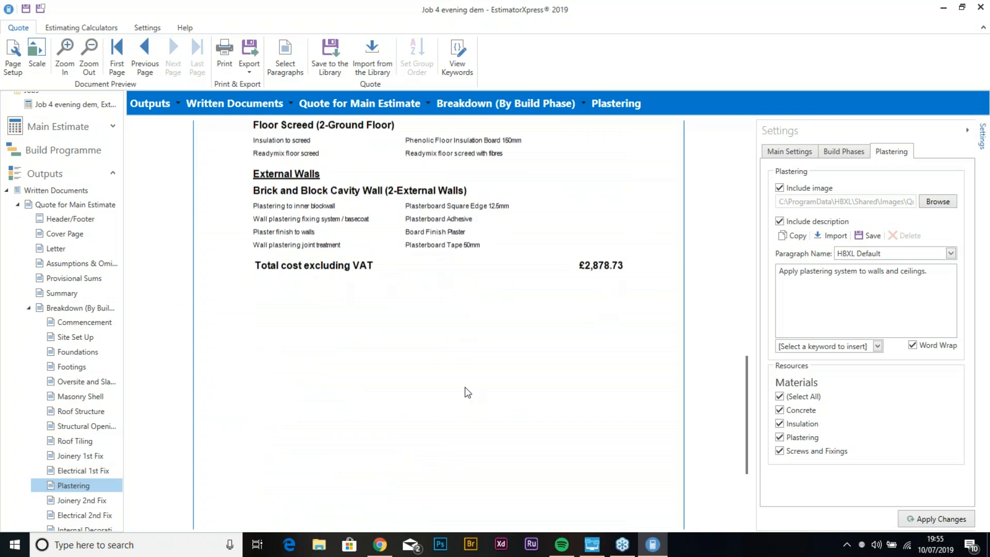
{"action": "scroll", "coordinate": [393, 365], "scroll_direction": "up", "scroll_amount": 10}
{"action": "scroll", "coordinate": [386, 363], "scroll_direction": "up", "scroll_amount": 4}
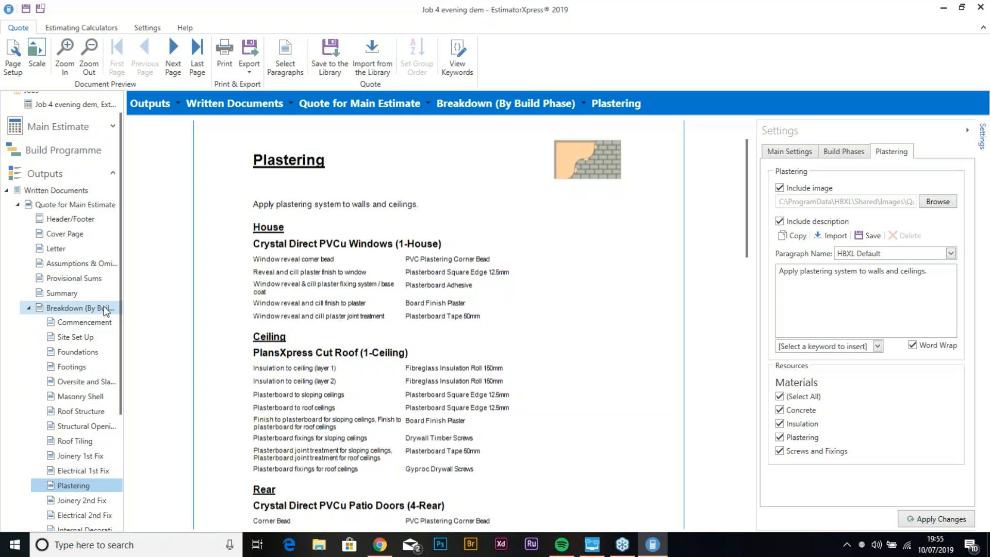
Step: Hide the image and the total build phase cost in the build phase headers of the quote breakdown, and apply the changes
{"action": "left_click", "coordinate": [75, 309]}
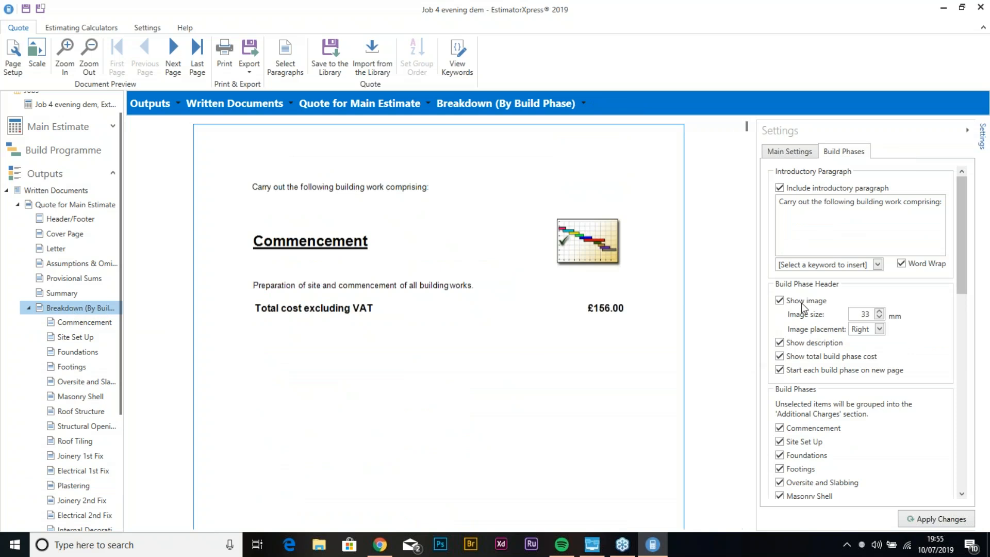
{"action": "left_click", "coordinate": [793, 300]}
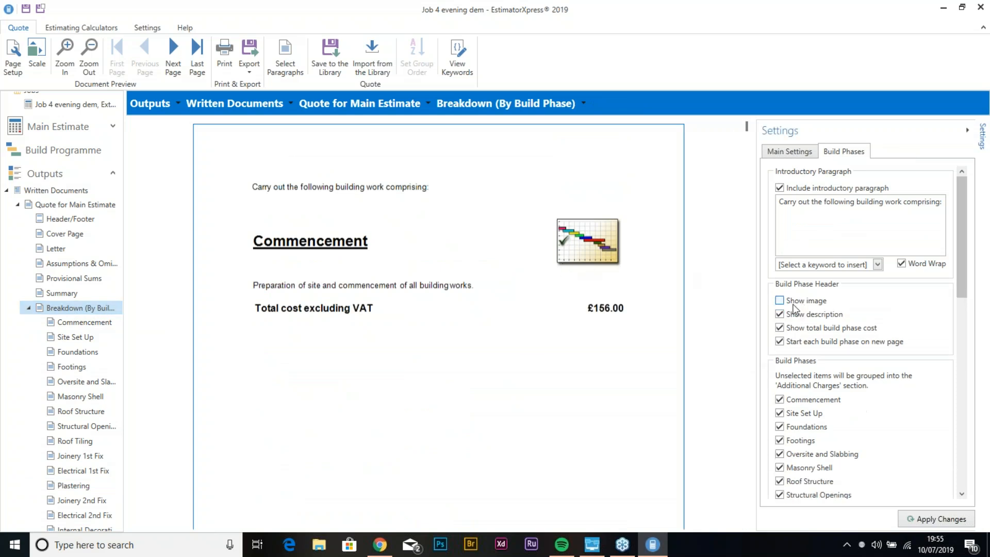
{"action": "left_click", "coordinate": [816, 330]}
{"action": "left_click", "coordinate": [942, 521]}
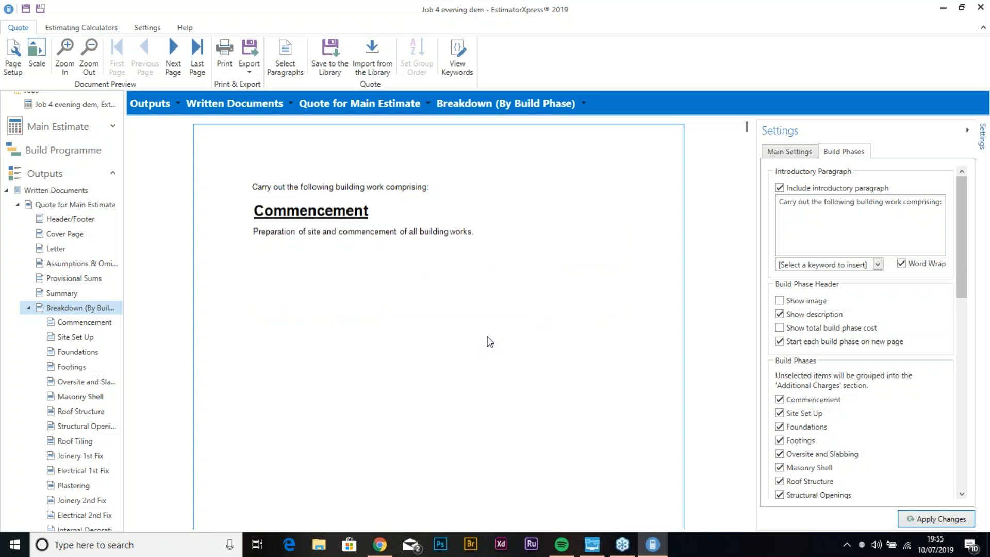
Step: Check the updated breakdown pages, turn the build phase header image back on and apply the change
{"action": "scroll", "coordinate": [330, 325], "scroll_direction": "down", "scroll_amount": 15}
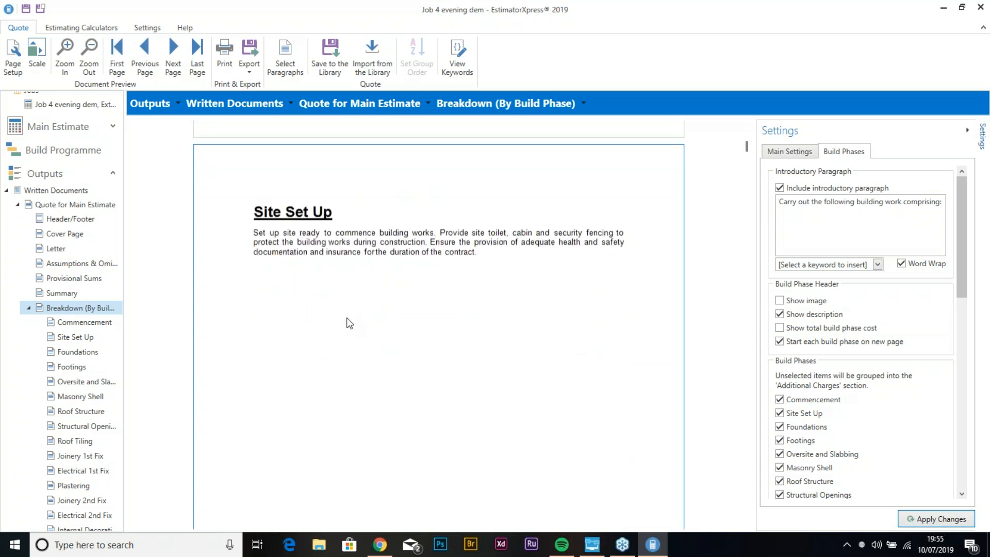
{"action": "scroll", "coordinate": [347, 320], "scroll_direction": "down", "scroll_amount": 10}
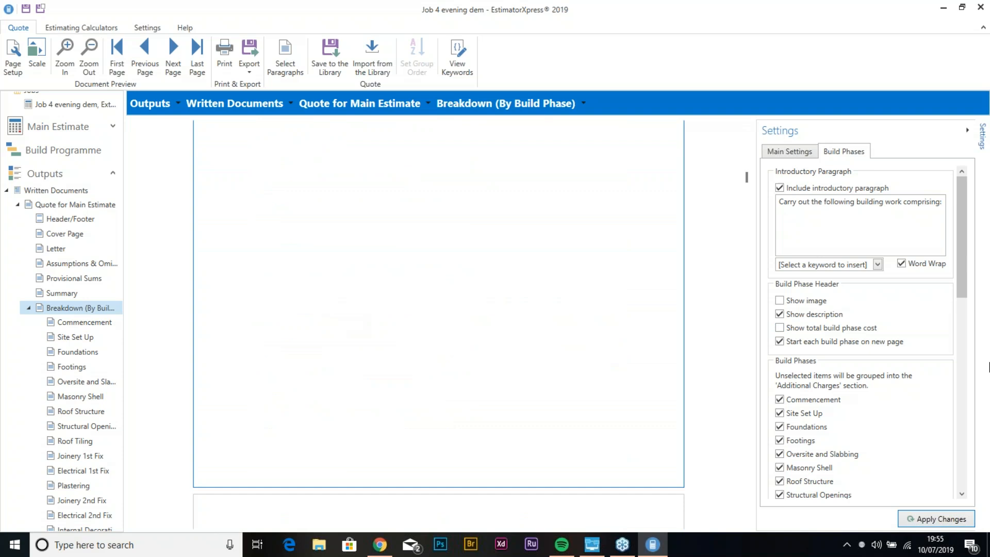
{"action": "left_click", "coordinate": [808, 301]}
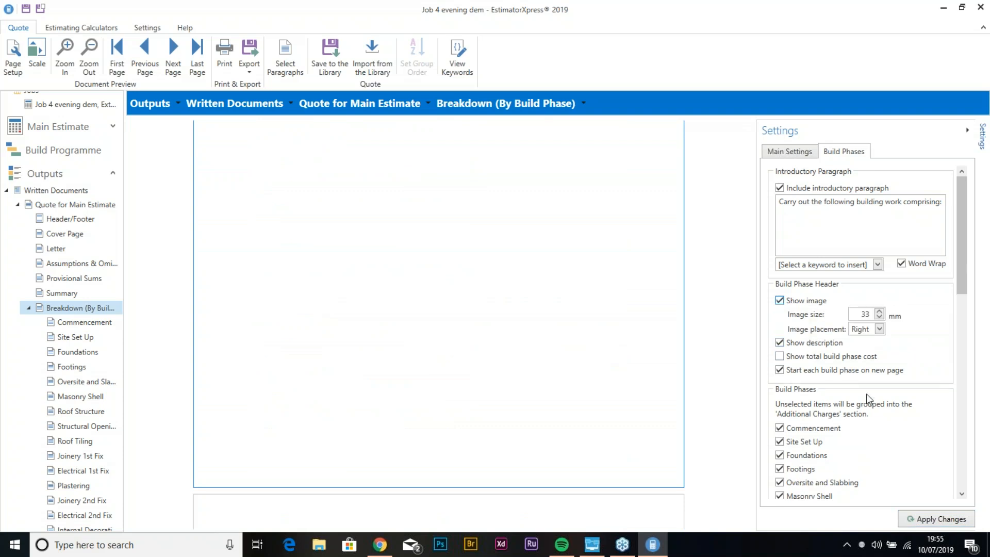
{"action": "left_click", "coordinate": [940, 518]}
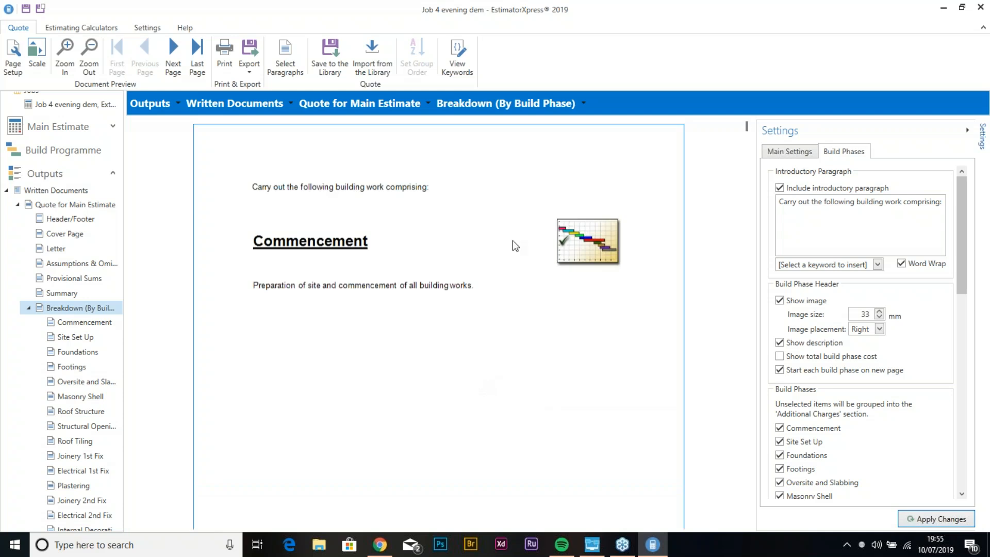
Step: Open the quote's Acceptance page and examine the cost totals and signature lines
{"action": "scroll", "coordinate": [80, 394], "scroll_direction": "down", "scroll_amount": 4}
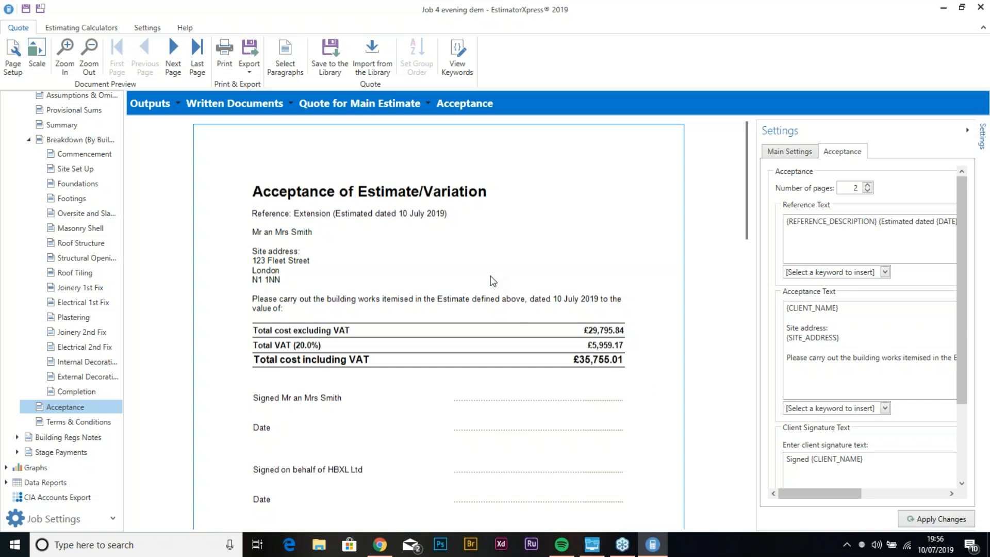
{"action": "scroll", "coordinate": [492, 281], "scroll_direction": "down", "scroll_amount": 3}
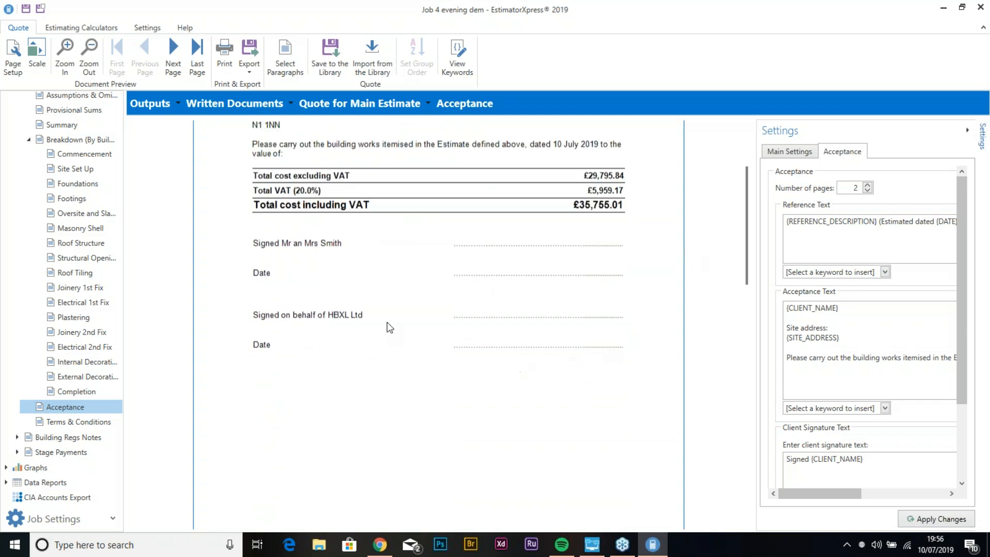
Step: Finish viewing the Acceptance page, open the Stage Payments document and examine its payment schedule
{"action": "scroll", "coordinate": [491, 413], "scroll_direction": "down", "scroll_amount": 3}
{"action": "scroll", "coordinate": [491, 413], "scroll_direction": "down", "scroll_amount": 6}
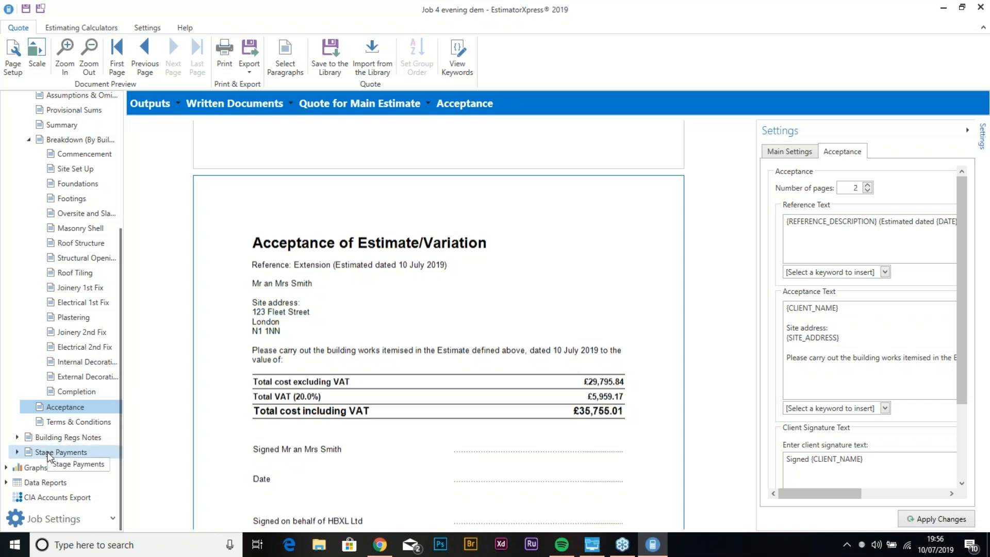
{"action": "left_click", "coordinate": [64, 453]}
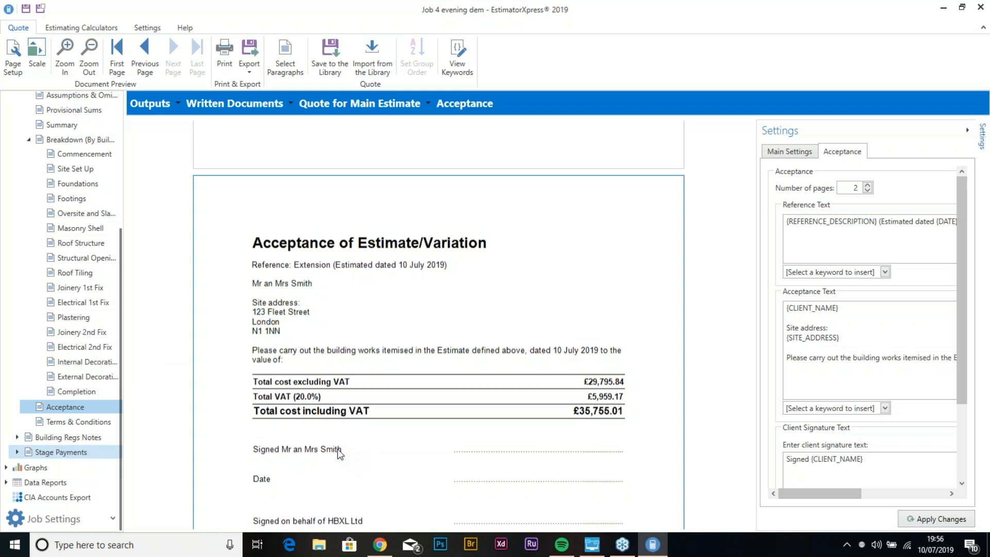
{"action": "left_click", "coordinate": [60, 452]}
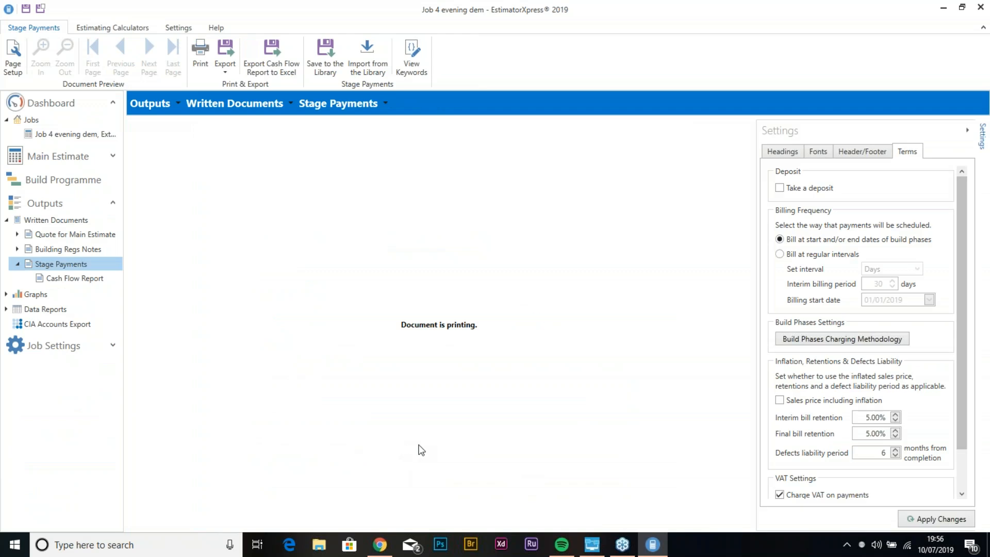
{"action": "scroll", "coordinate": [440, 248], "scroll_direction": "down", "scroll_amount": 5}
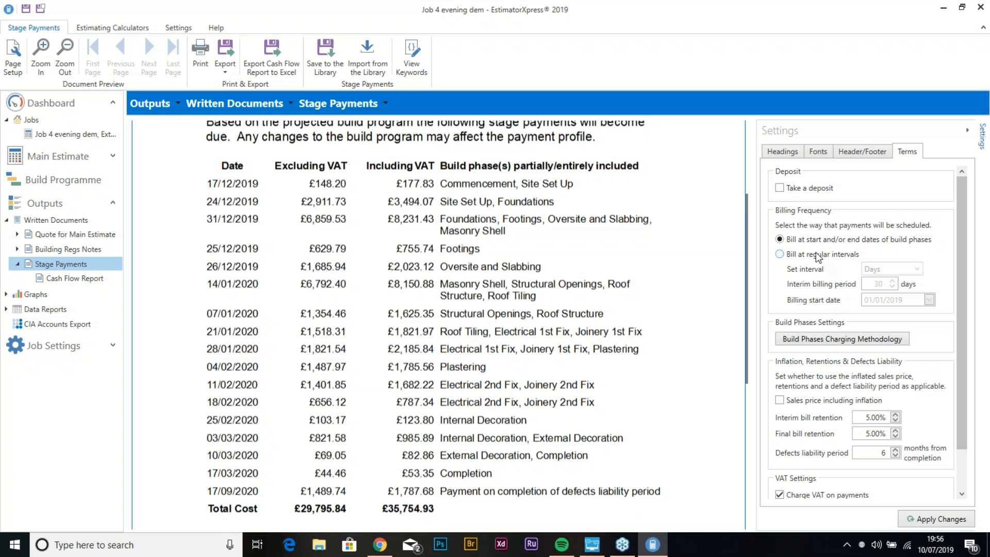
Step: Enable a deposit in the stage payment terms and set its amount to 20%
{"action": "left_click", "coordinate": [801, 189]}
{"action": "left_click", "coordinate": [890, 220]}
{"action": "left_click", "coordinate": [891, 220]}
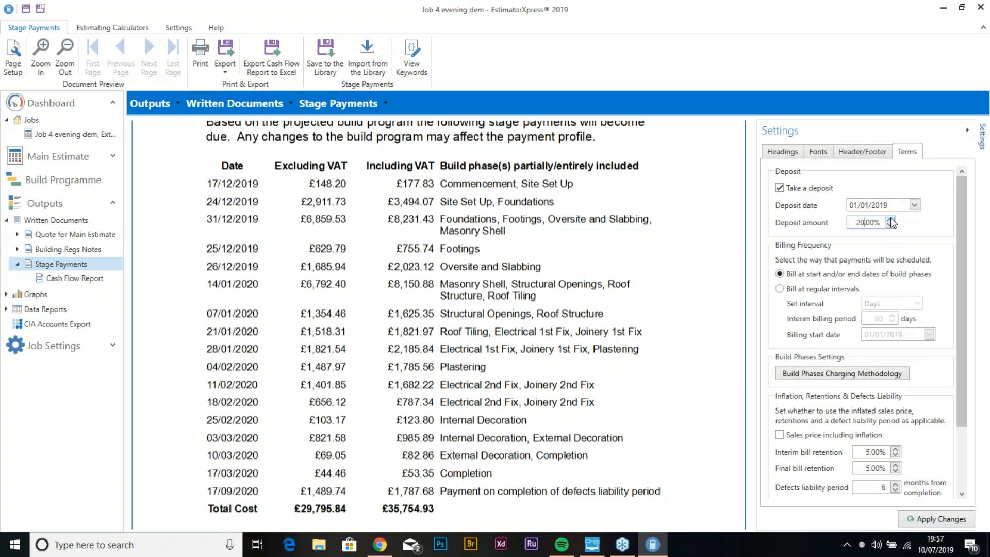
Step: Set the deposit date to 10/07/2019 and apply the changes to the stage payment schedule
{"action": "left_click", "coordinate": [916, 204]}
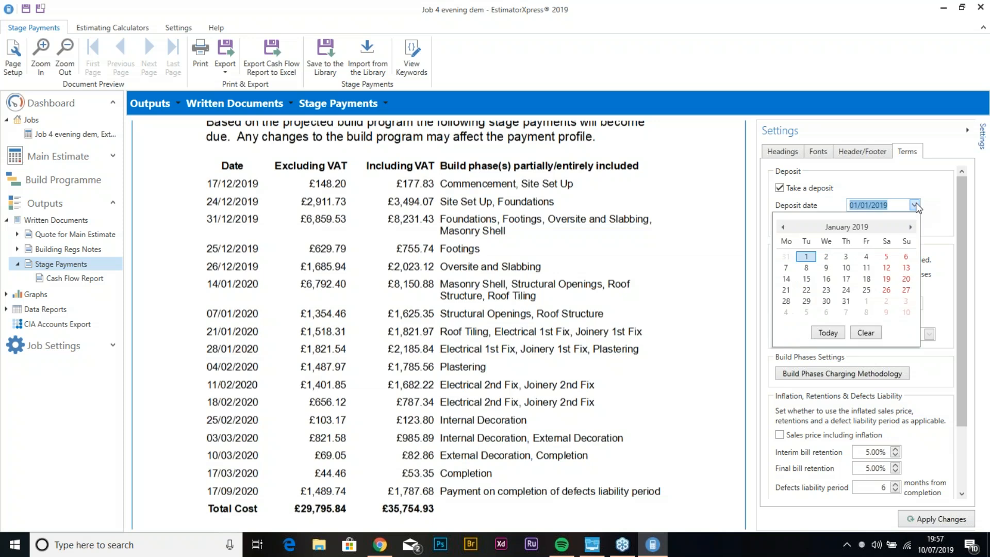
{"action": "left_click", "coordinate": [910, 227]}
{"action": "left_click", "coordinate": [909, 227]}
{"action": "left_click", "coordinate": [909, 227]}
{"action": "left_click", "coordinate": [910, 227]}
{"action": "left_click", "coordinate": [910, 226]}
{"action": "left_click", "coordinate": [909, 227]}
{"action": "left_click", "coordinate": [909, 227]}
{"action": "left_click", "coordinate": [791, 225]}
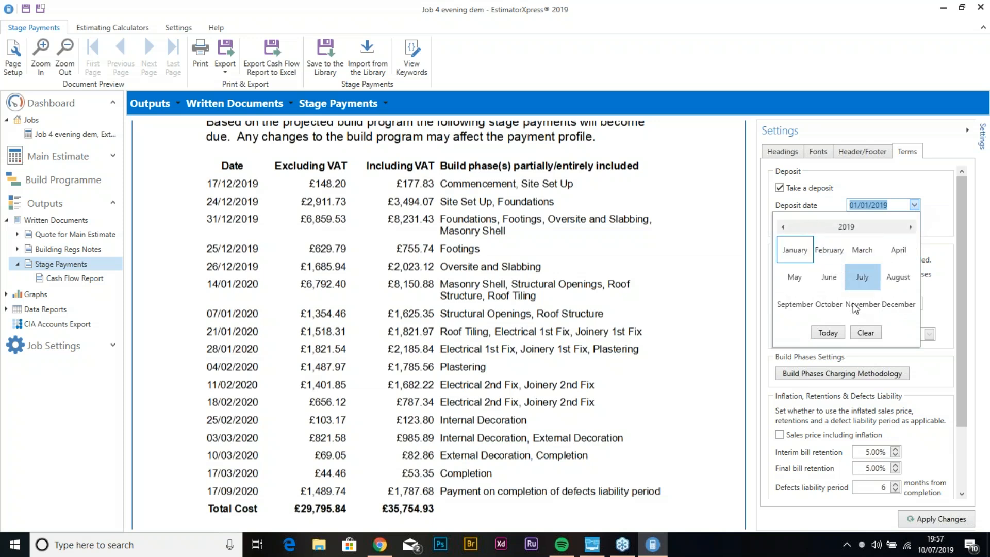
{"action": "left_click", "coordinate": [863, 285]}
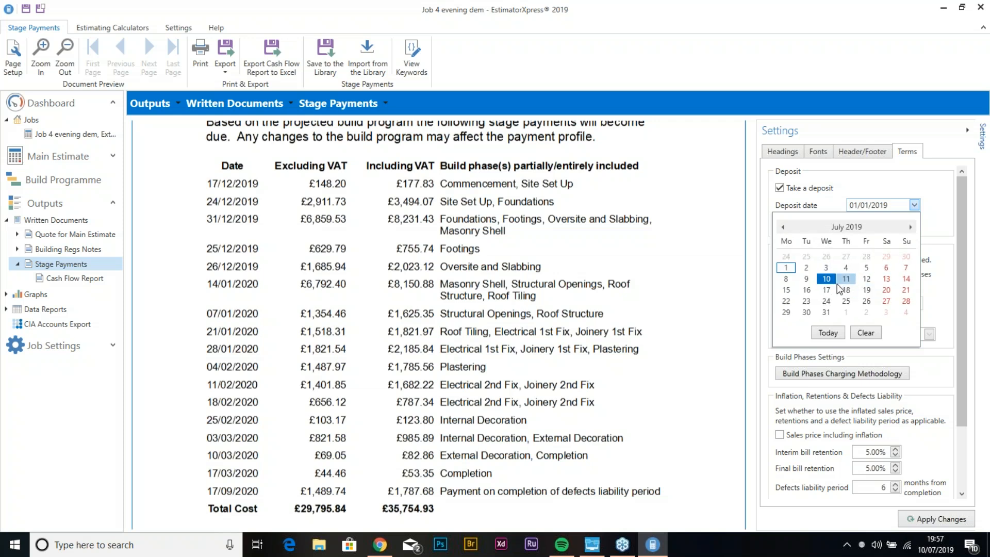
{"action": "left_click", "coordinate": [834, 286]}
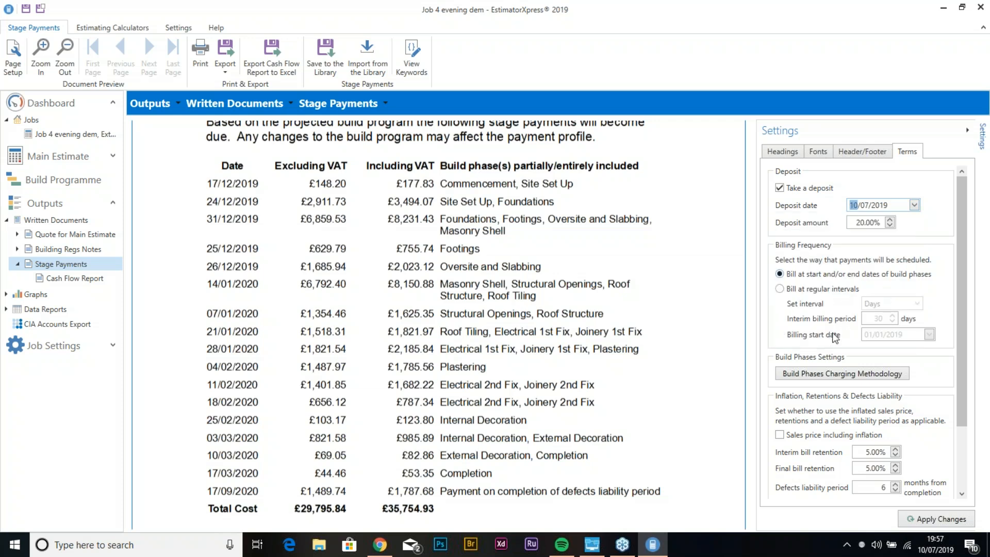
{"action": "left_click", "coordinate": [927, 518]}
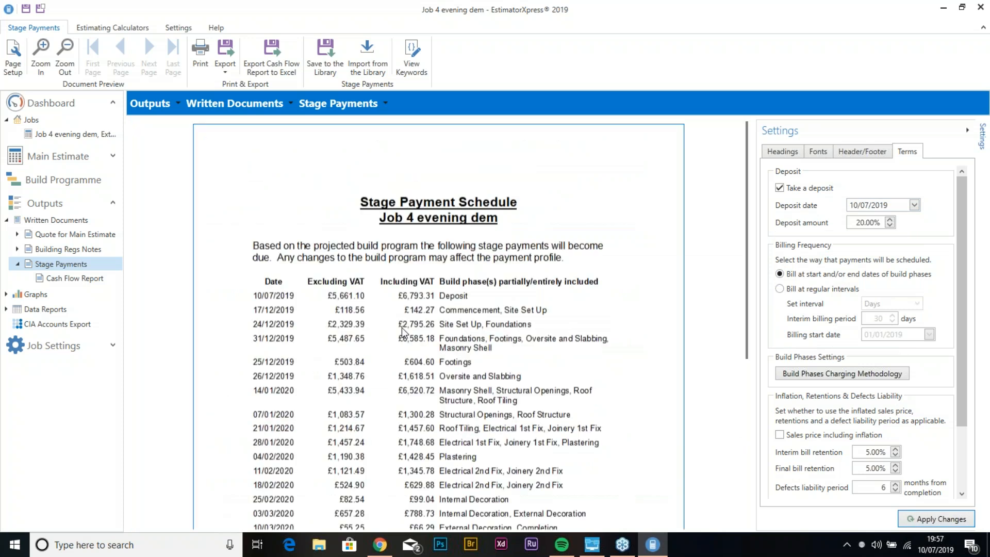
Step: Check the updated stage payment schedule down to its total cost, and examine the Cash Flow Report
{"action": "scroll", "coordinate": [388, 328], "scroll_direction": "down", "scroll_amount": 1}
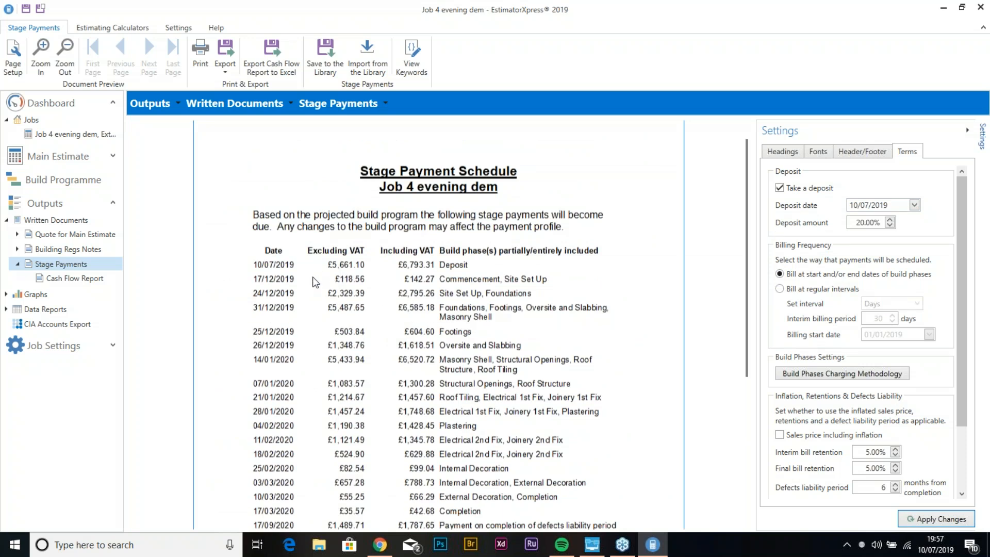
{"action": "scroll", "coordinate": [403, 269], "scroll_direction": "down", "scroll_amount": 2}
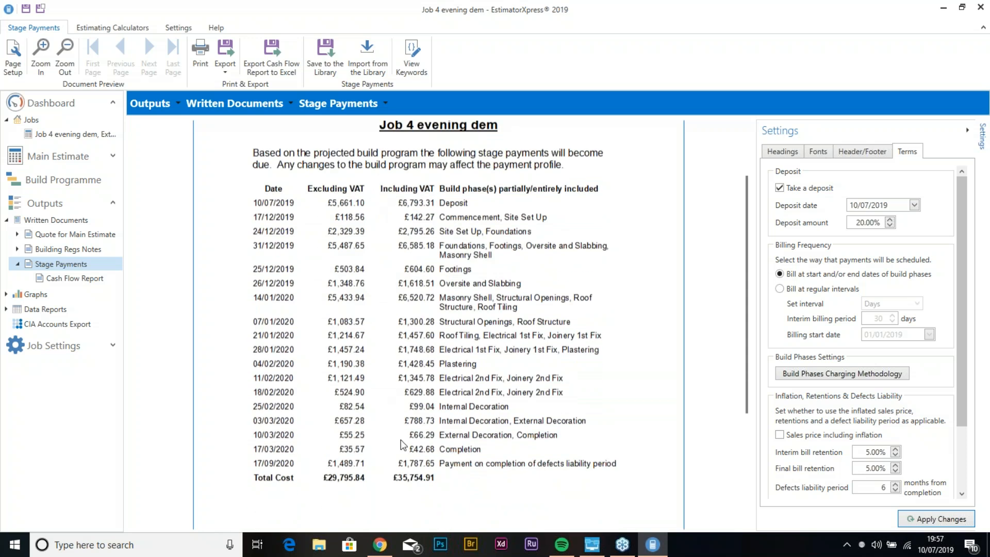
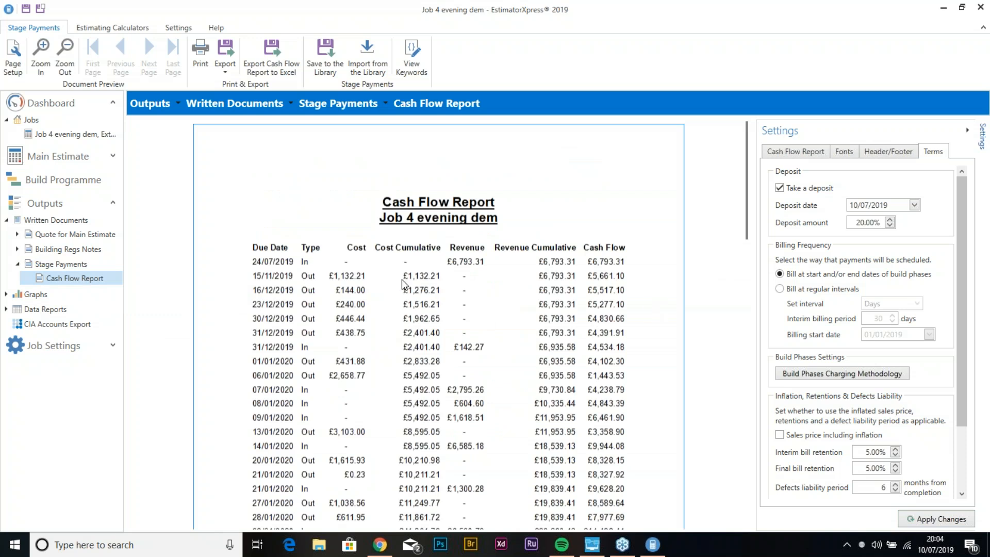
{"action": "scroll", "coordinate": [406, 285], "scroll_direction": "down", "scroll_amount": 1}
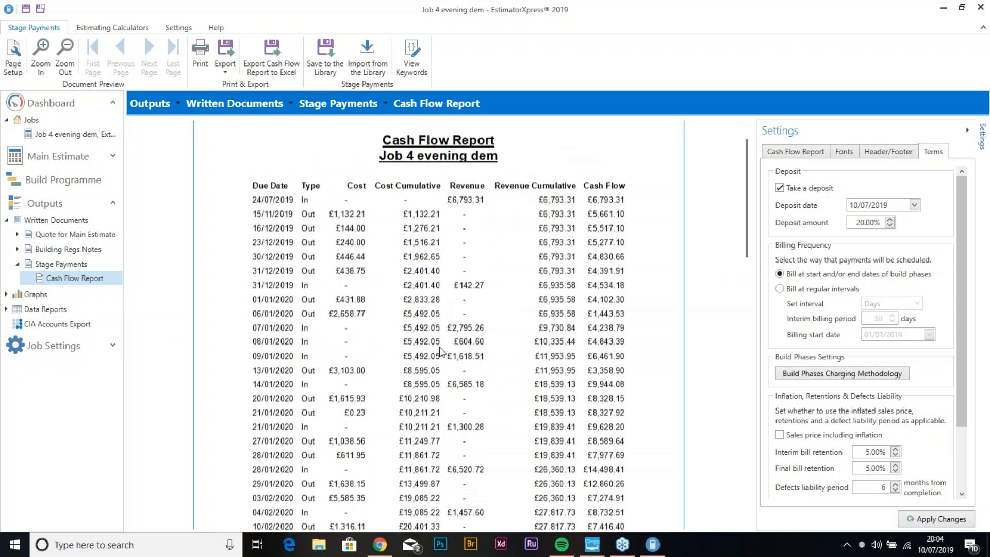
{"action": "scroll", "coordinate": [442, 428], "scroll_direction": "down", "scroll_amount": 1}
{"action": "scroll", "coordinate": [592, 335], "scroll_direction": "down", "scroll_amount": 1}
Step: Expand the data reports, browse the list and open the Build Phases By Estimating Calculator report
{"action": "left_click", "coordinate": [6, 309]}
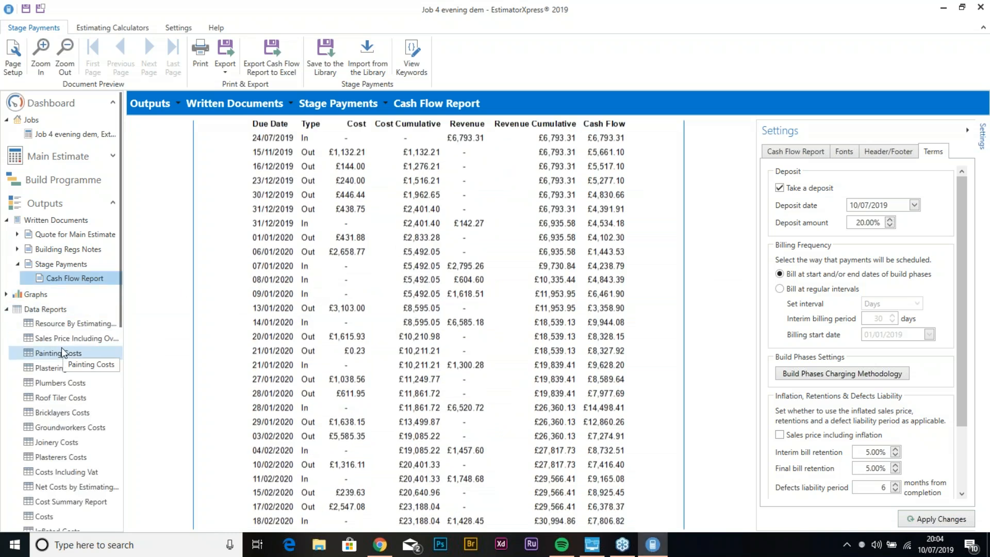
{"action": "scroll", "coordinate": [62, 355], "scroll_direction": "down", "scroll_amount": 3}
{"action": "scroll", "coordinate": [61, 355], "scroll_direction": "down", "scroll_amount": 5}
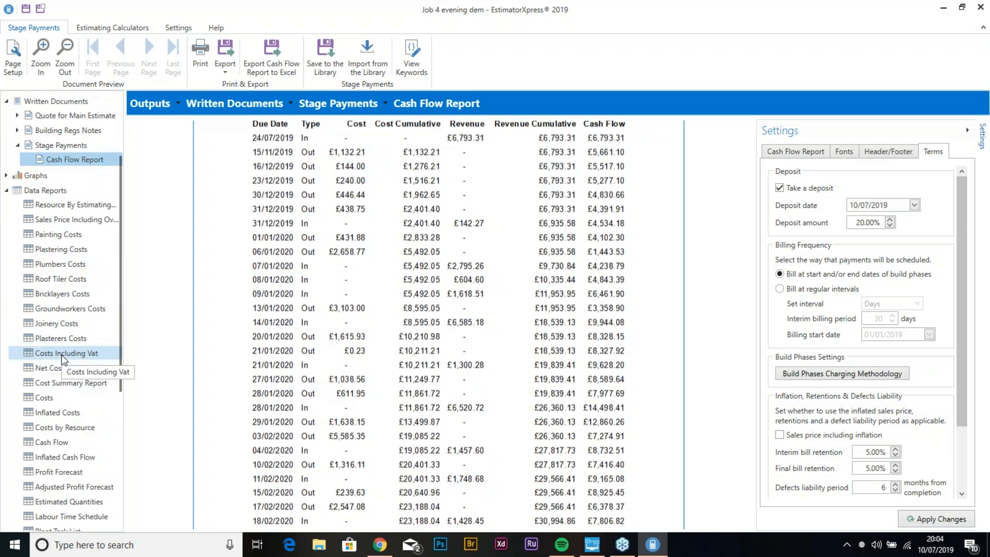
{"action": "scroll", "coordinate": [61, 355], "scroll_direction": "down", "scroll_amount": 1}
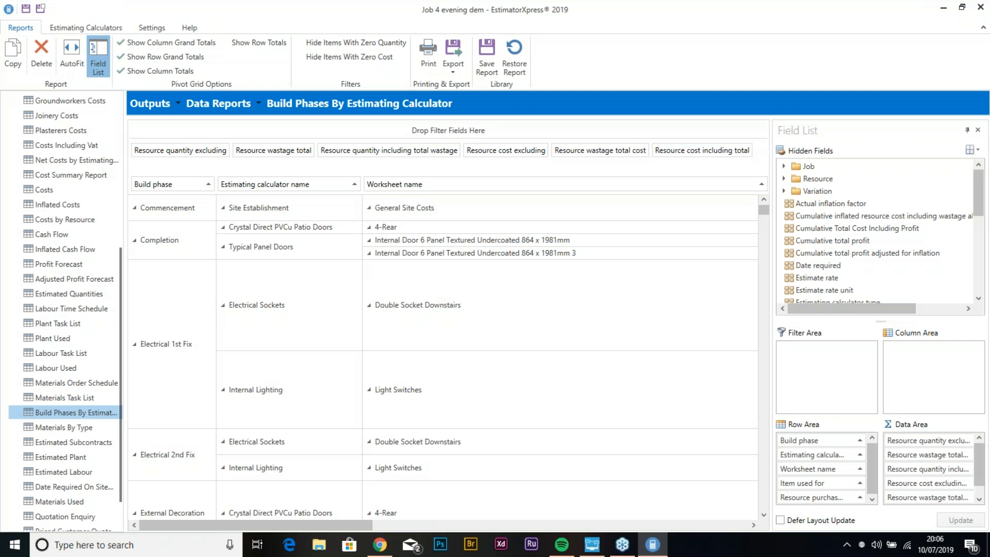
{"action": "scroll", "coordinate": [571, 389], "scroll_direction": "down", "scroll_amount": 2}
{"action": "scroll", "coordinate": [333, 374], "scroll_direction": "up", "scroll_amount": 2}
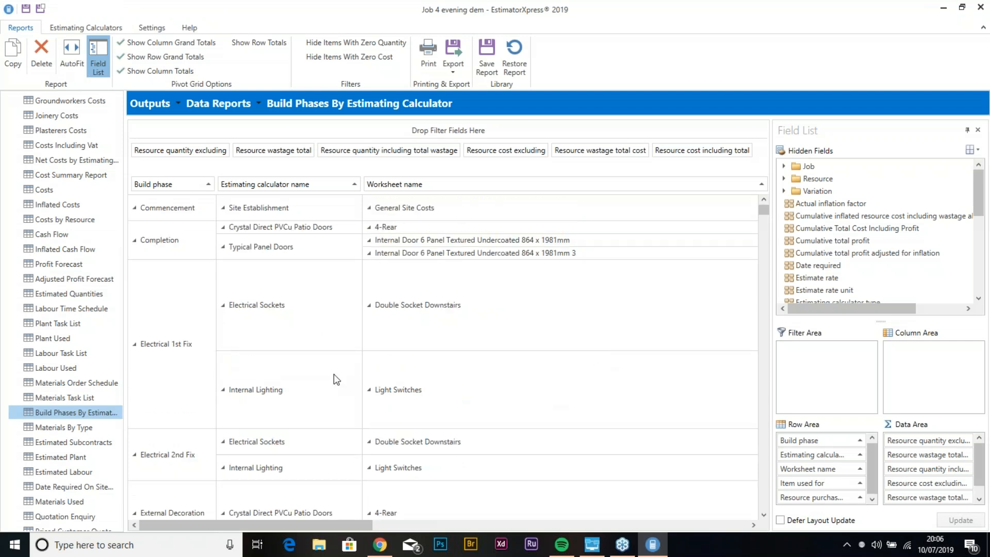
Step: Reverse and restore the report's build phase sort order, and look across its worksheet and cost columns
{"action": "left_click", "coordinate": [208, 187]}
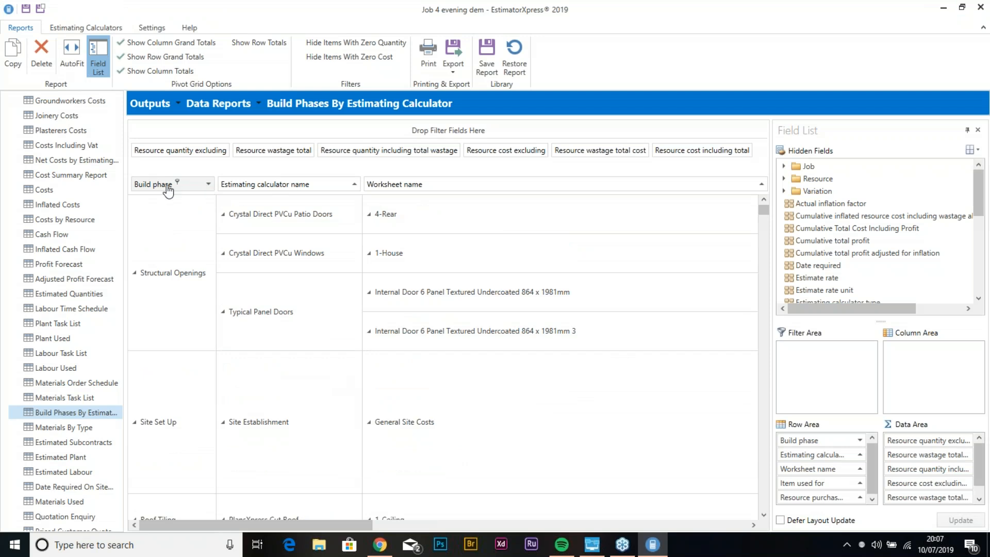
{"action": "left_click", "coordinate": [153, 186]}
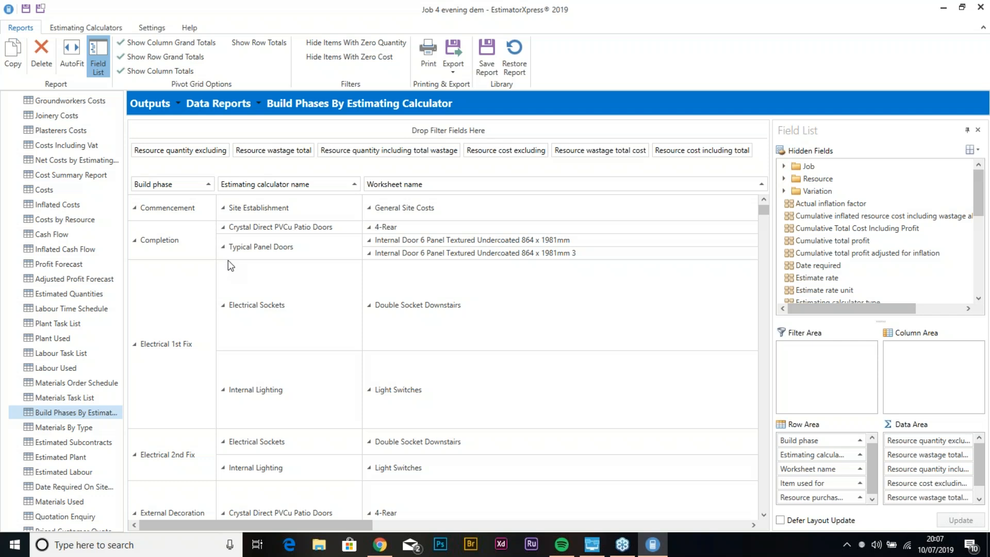
{"action": "scroll", "coordinate": [658, 372], "scroll_direction": "down", "scroll_amount": 1}
{"action": "scroll", "coordinate": [658, 372], "scroll_direction": "down", "scroll_amount": 4}
{"action": "left_click_drag", "start_coordinate": [372, 525], "coordinate": [625, 510]}
{"action": "left_click_drag", "start_coordinate": [529, 511], "coordinate": [308, 490]}
Step: Find and open the Costs Including Vat data report and examine its cost columns by build phase
{"action": "scroll", "coordinate": [571, 396], "scroll_direction": "down", "scroll_amount": 1}
{"action": "scroll", "coordinate": [572, 396], "scroll_direction": "up", "scroll_amount": 3}
{"action": "scroll", "coordinate": [74, 304], "scroll_direction": "down", "scroll_amount": 1}
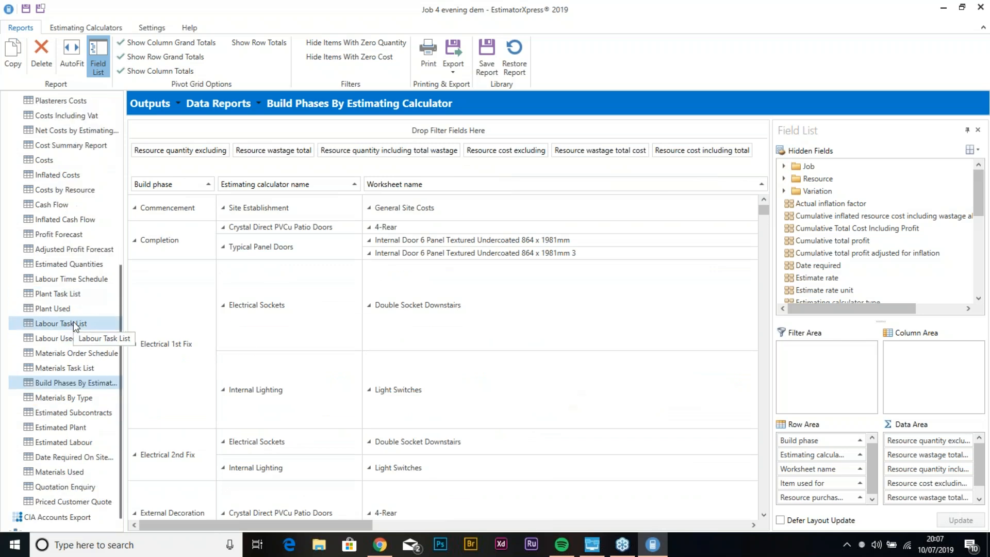
{"action": "scroll", "coordinate": [72, 339], "scroll_direction": "up", "scroll_amount": 2}
{"action": "scroll", "coordinate": [73, 339], "scroll_direction": "up", "scroll_amount": 4}
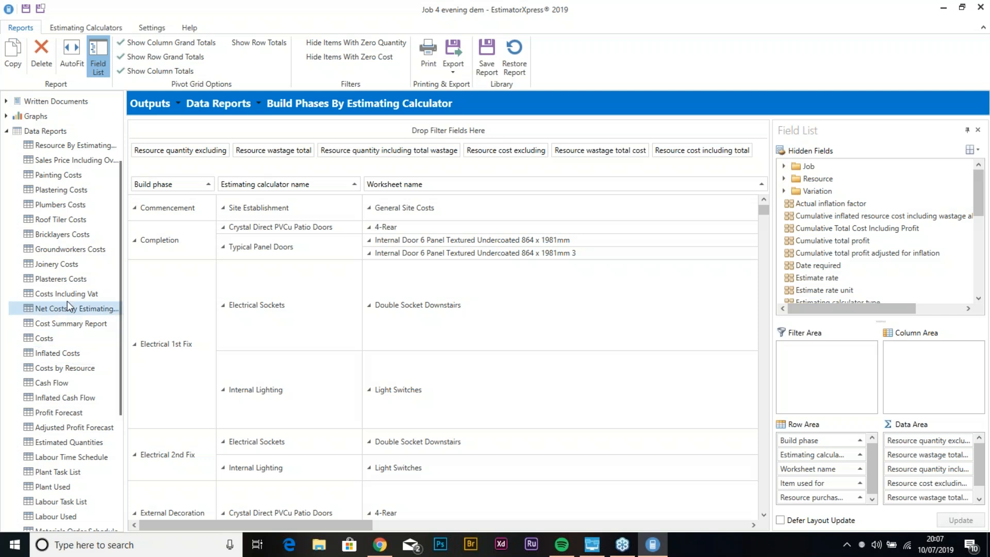
{"action": "left_click", "coordinate": [79, 298]}
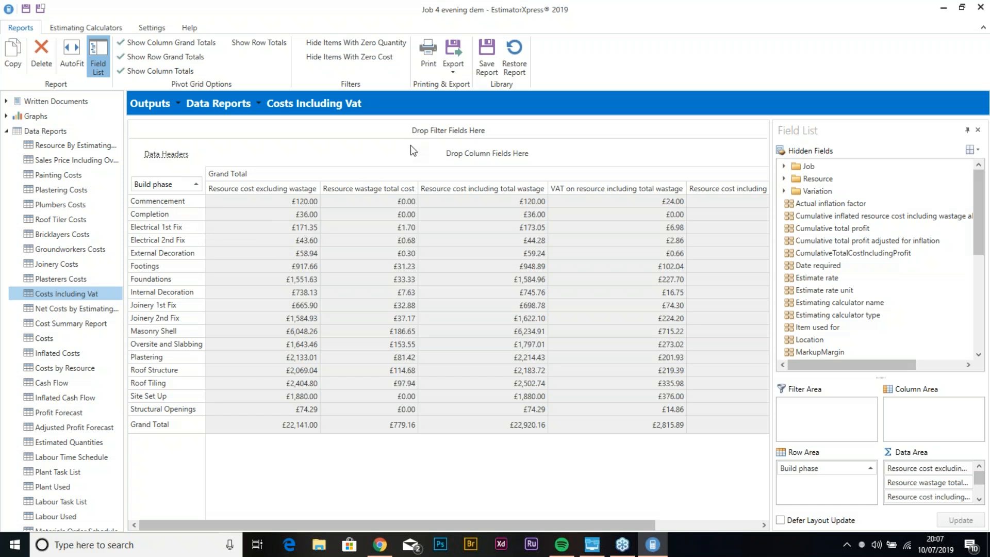
{"action": "left_click_drag", "start_coordinate": [356, 527], "coordinate": [494, 529]}
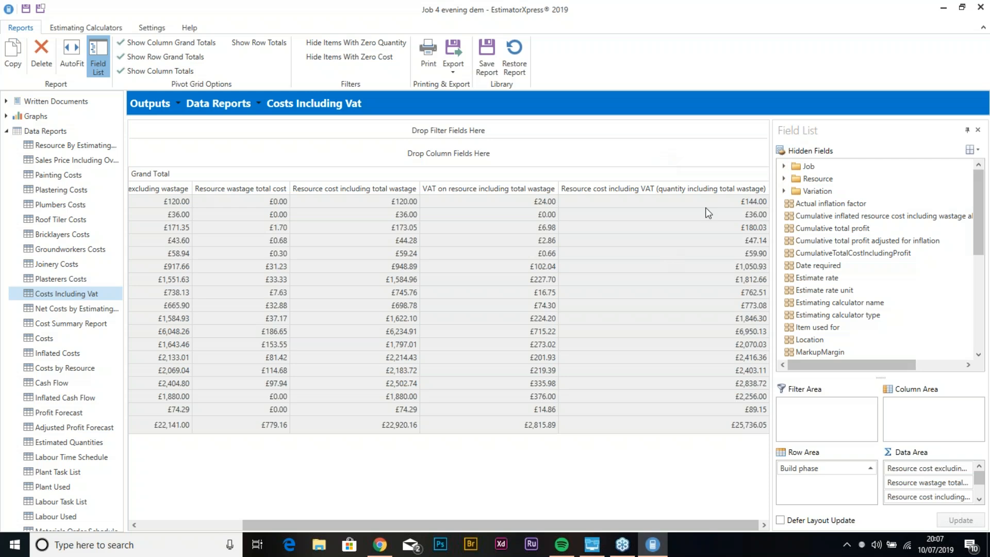
{"action": "left_click_drag", "start_coordinate": [569, 527], "coordinate": [722, 521]}
Step: Move every cost field except resource cost including VAT to the report's filter area, and widen the remaining column to fit its heading
{"action": "left_click_drag", "start_coordinate": [940, 468], "coordinate": [821, 406]}
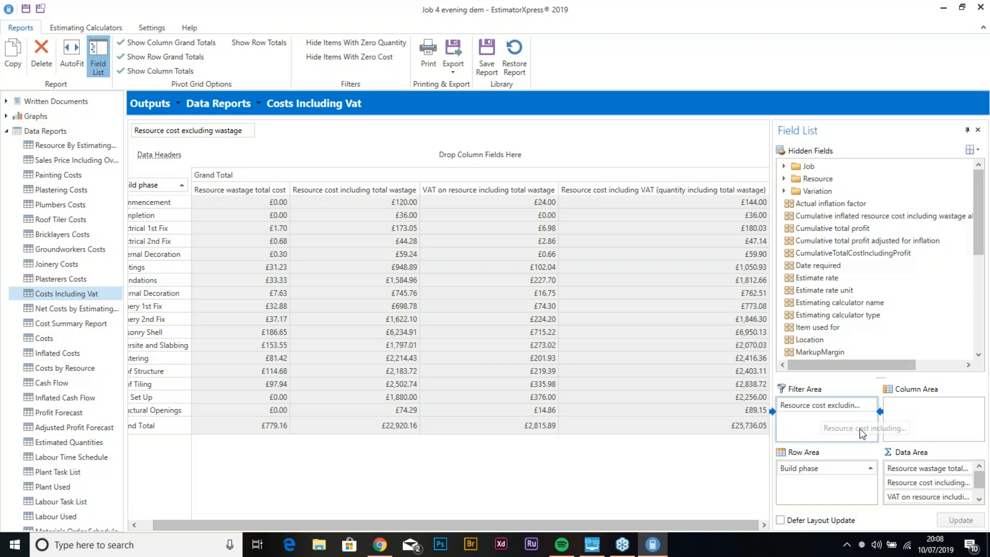
{"action": "left_click_drag", "start_coordinate": [859, 429], "coordinate": [859, 429]}
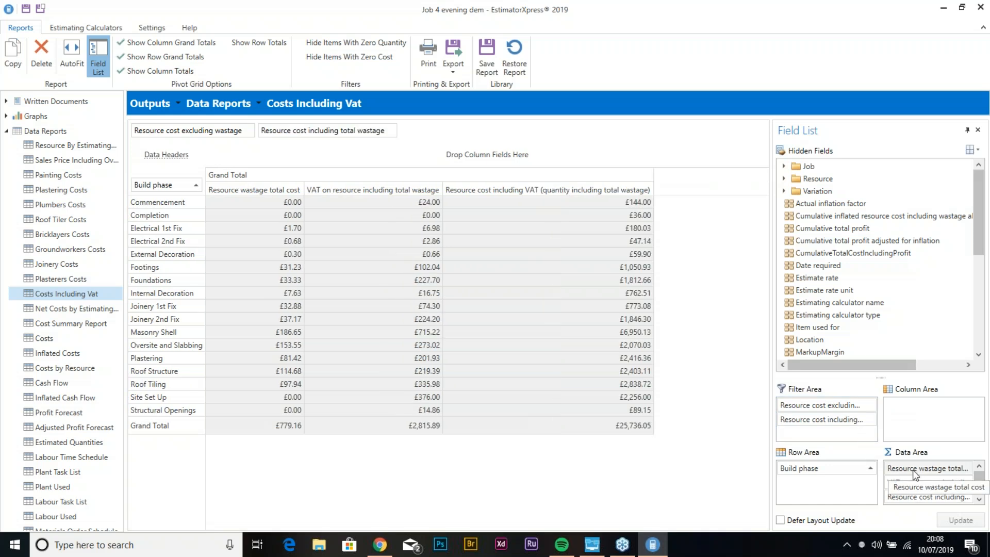
{"action": "left_click_drag", "start_coordinate": [915, 469], "coordinate": [829, 433]}
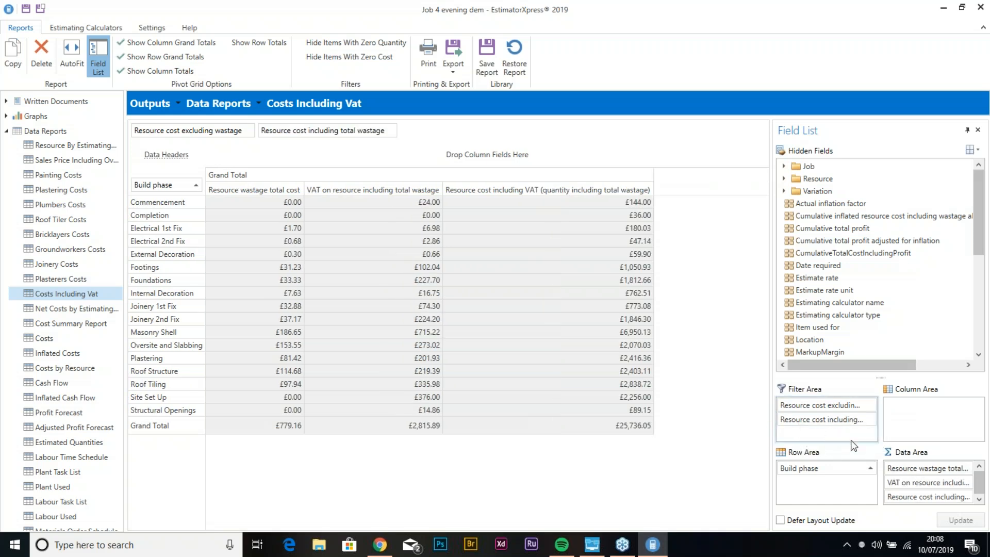
{"action": "left_click_drag", "start_coordinate": [924, 470], "coordinate": [831, 441]}
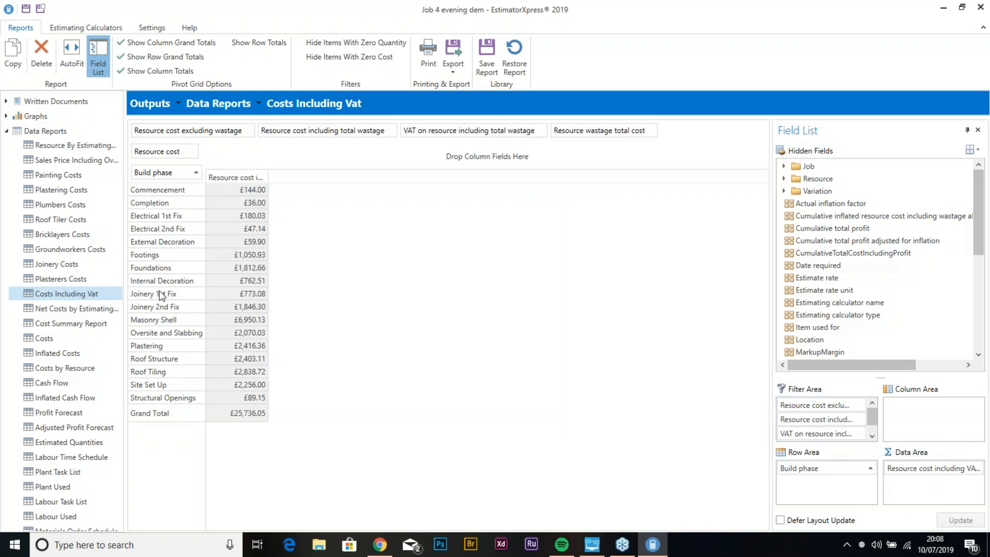
{"action": "left_click_drag", "start_coordinate": [269, 175], "coordinate": [480, 202]}
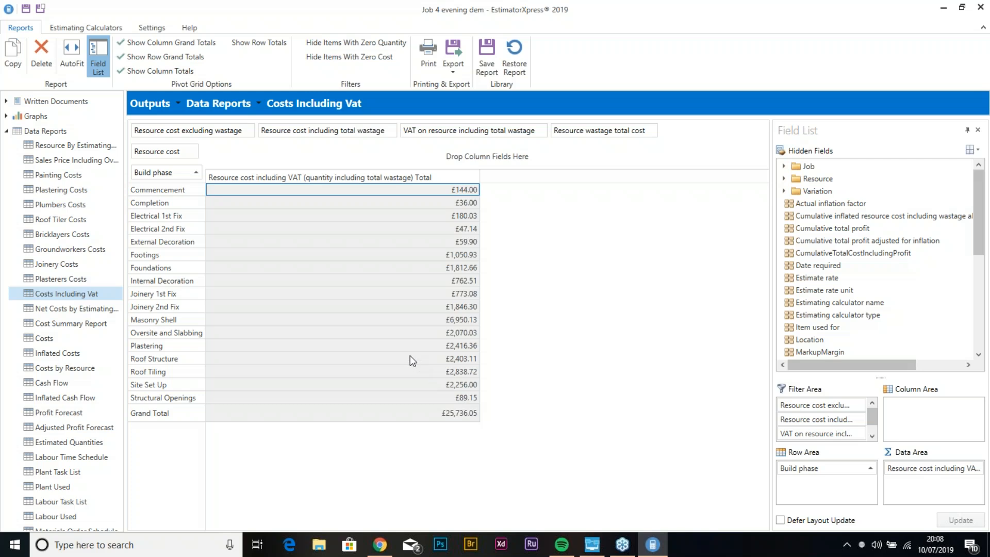
Step: Export the Costs Including Vat report as an Excel Workbook (*.xlsx)
{"action": "left_click", "coordinate": [451, 69]}
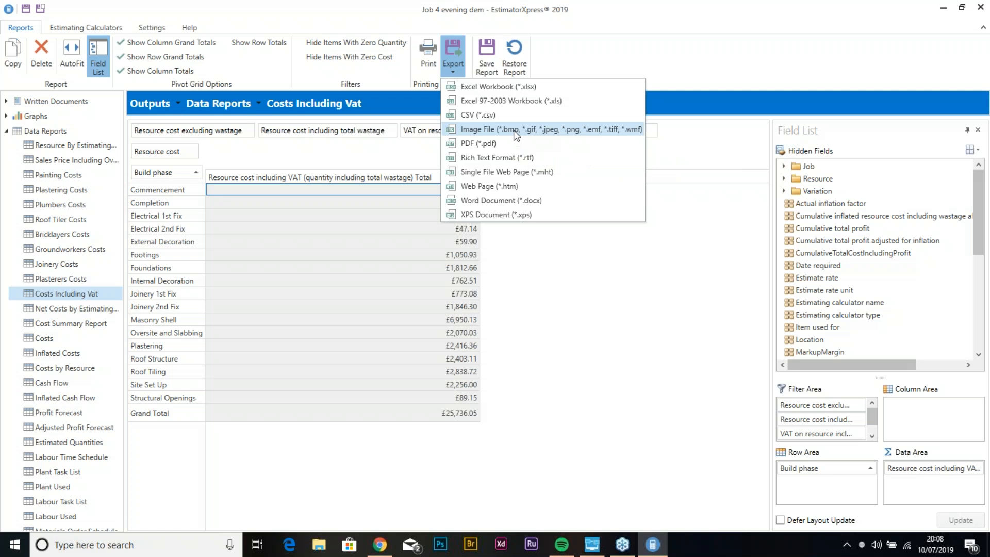
{"action": "left_click", "coordinate": [485, 86]}
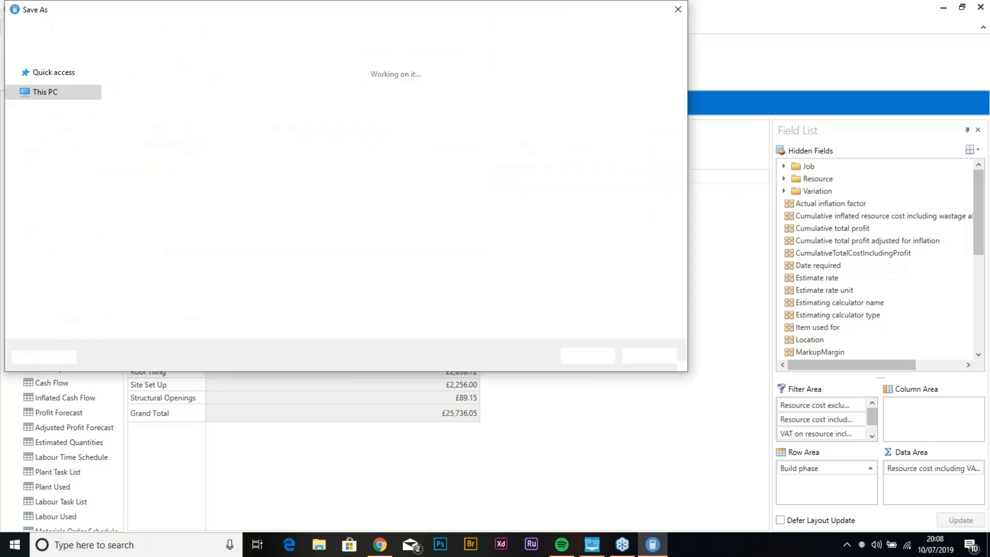
{"action": "left_click", "coordinate": [564, 358]}
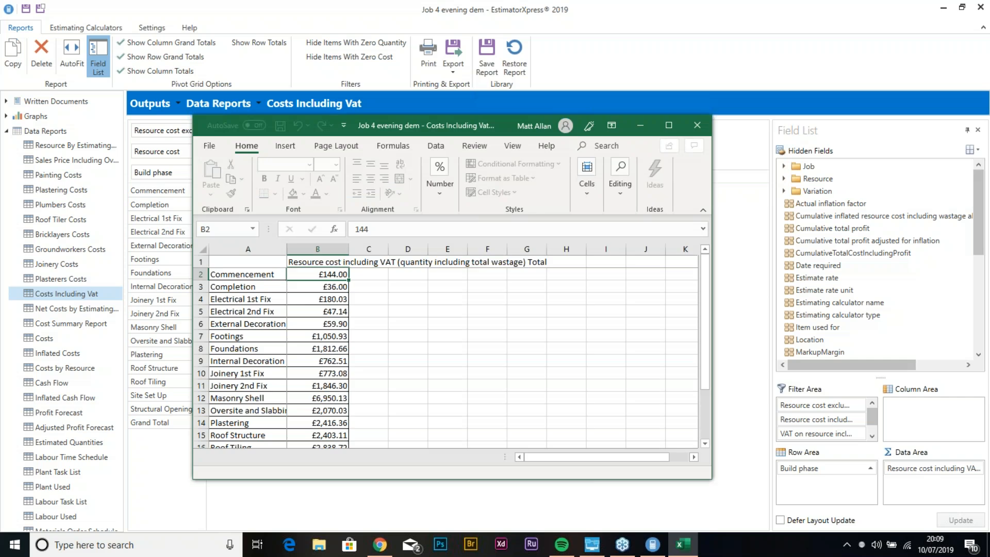
Step: Maximise the exported workbook in Excel, check the build phase costs and close it
{"action": "left_click", "coordinate": [669, 125]}
{"action": "scroll", "coordinate": [84, 289], "scroll_direction": "down", "scroll_amount": 1}
{"action": "scroll", "coordinate": [85, 289], "scroll_direction": "up", "scroll_amount": 1}
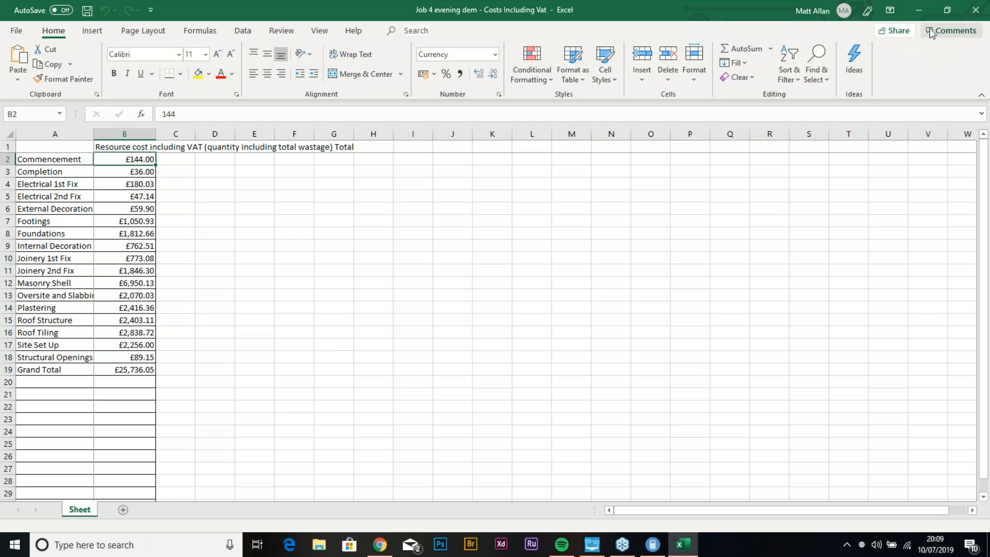
{"action": "left_click", "coordinate": [976, 10]}
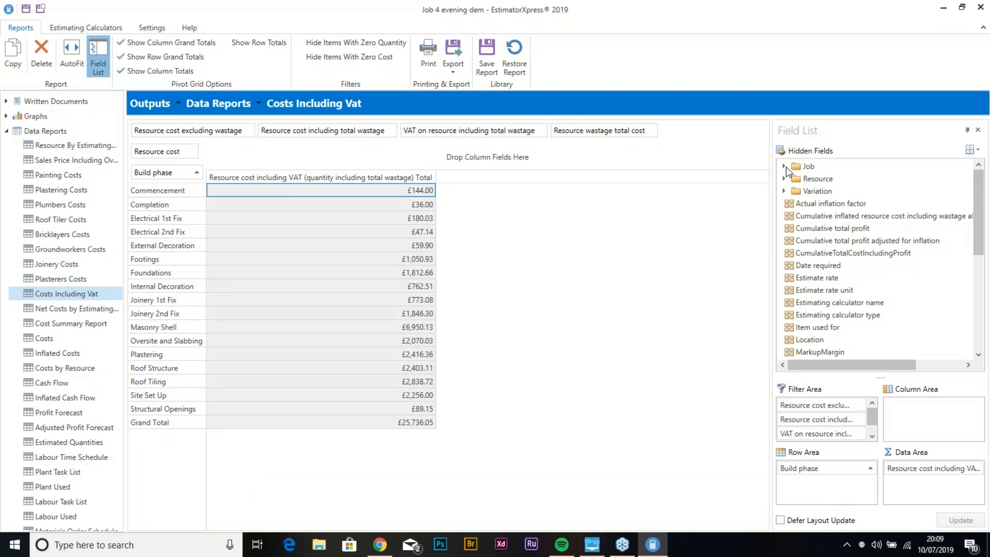
Step: Examine the hidden fields available for the Costs Including Vat report, including those in the Variation, Resource and Job folders
{"action": "scroll", "coordinate": [809, 249], "scroll_direction": "down", "scroll_amount": 3}
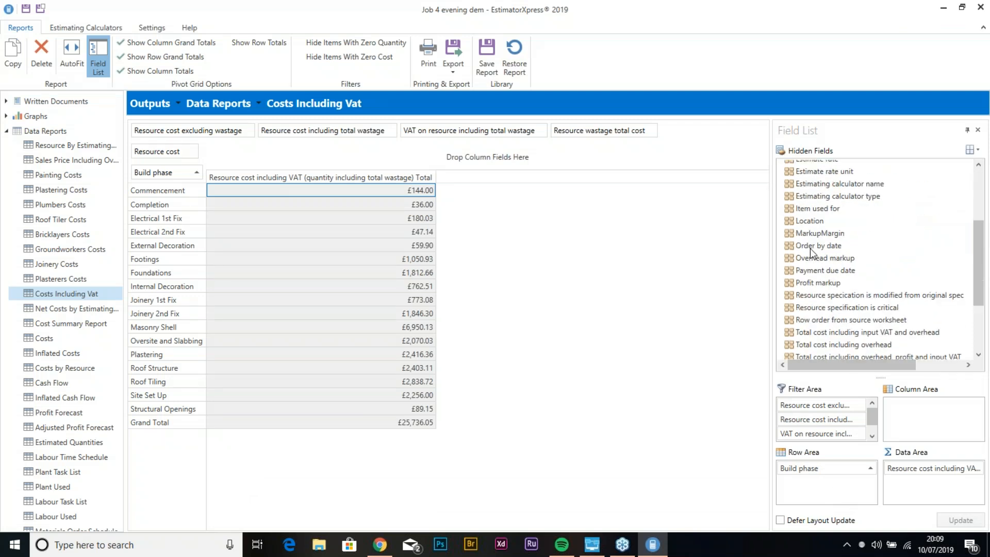
{"action": "scroll", "coordinate": [810, 248], "scroll_direction": "down", "scroll_amount": 3}
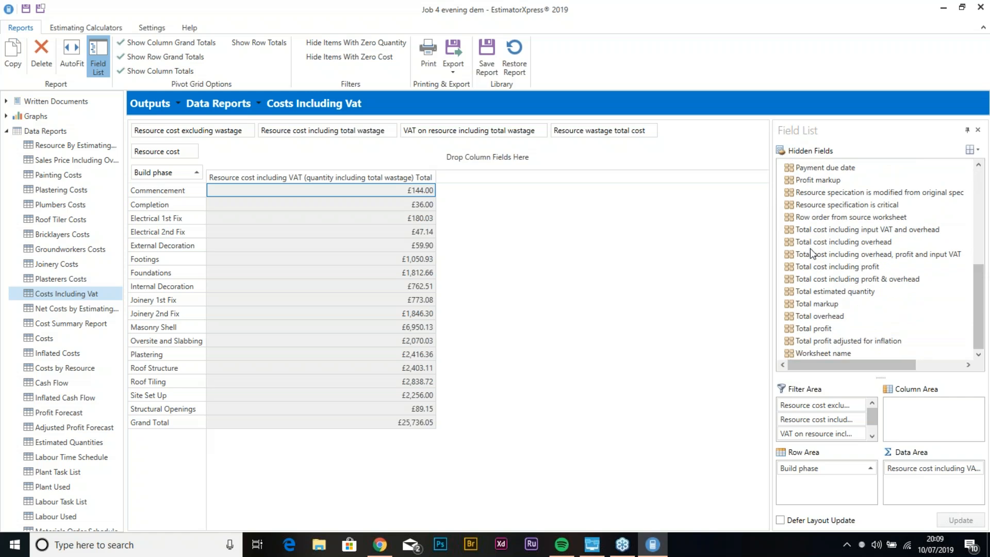
{"action": "scroll", "coordinate": [810, 249], "scroll_direction": "up", "scroll_amount": 4}
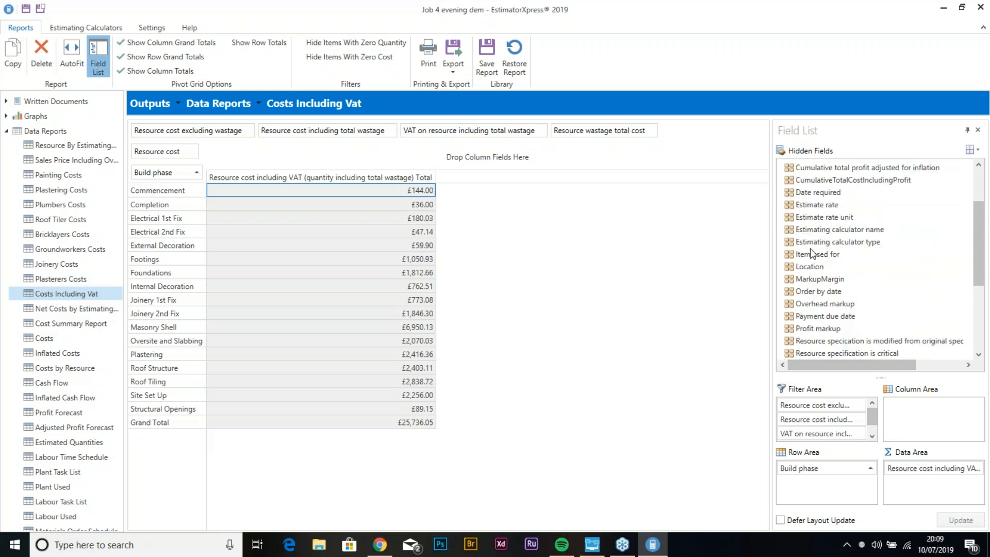
{"action": "scroll", "coordinate": [810, 249], "scroll_direction": "up", "scroll_amount": 2}
{"action": "scroll", "coordinate": [810, 238], "scroll_direction": "up", "scroll_amount": 1}
{"action": "left_click", "coordinate": [784, 191]}
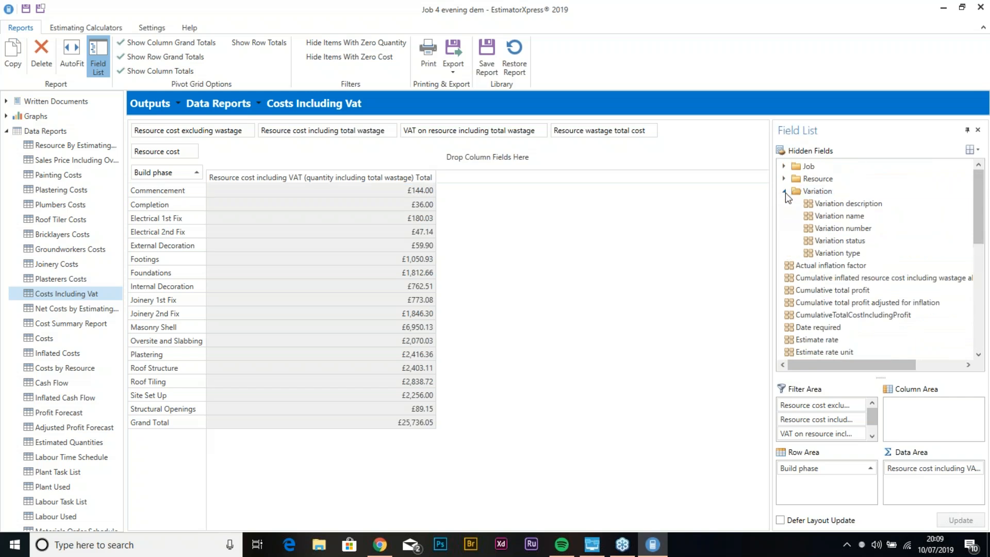
{"action": "left_click", "coordinate": [785, 192]}
{"action": "left_click", "coordinate": [785, 179]}
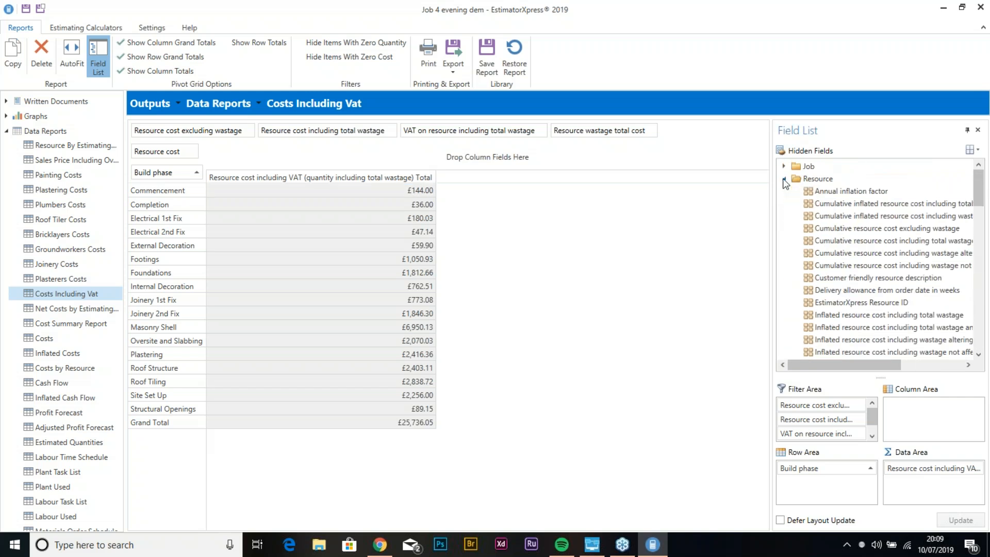
{"action": "left_click", "coordinate": [785, 179]}
{"action": "left_click", "coordinate": [783, 167]}
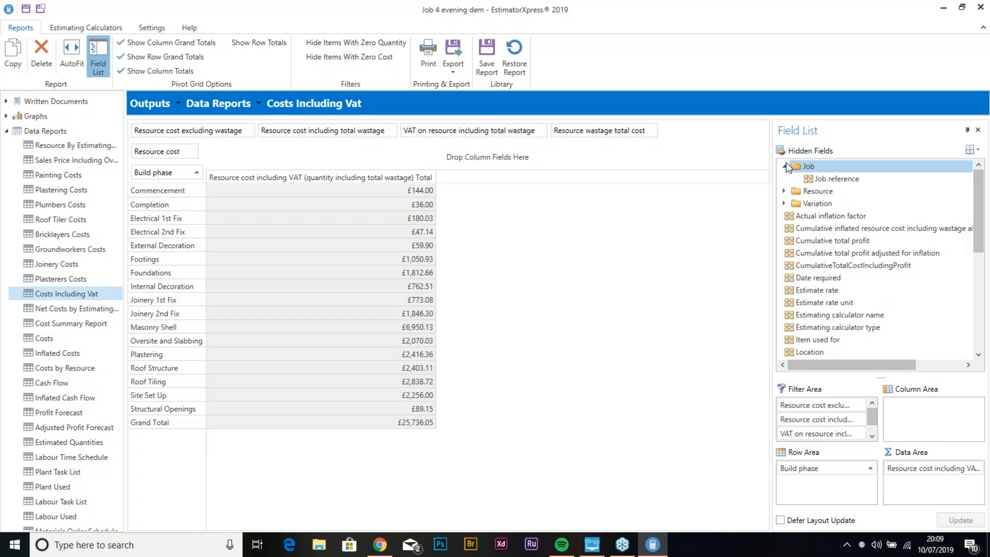
{"action": "left_click", "coordinate": [784, 166]}
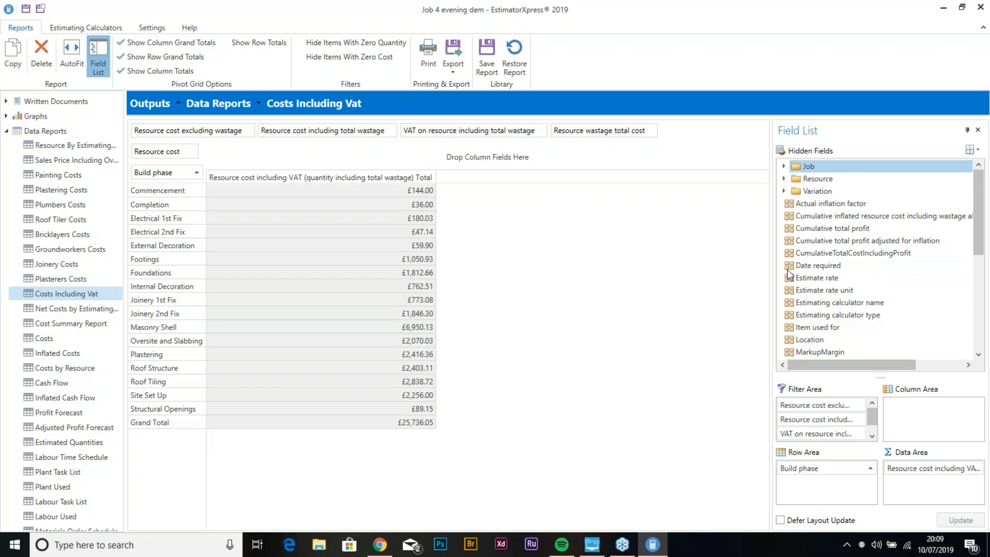
{"action": "left_click", "coordinate": [981, 39]}
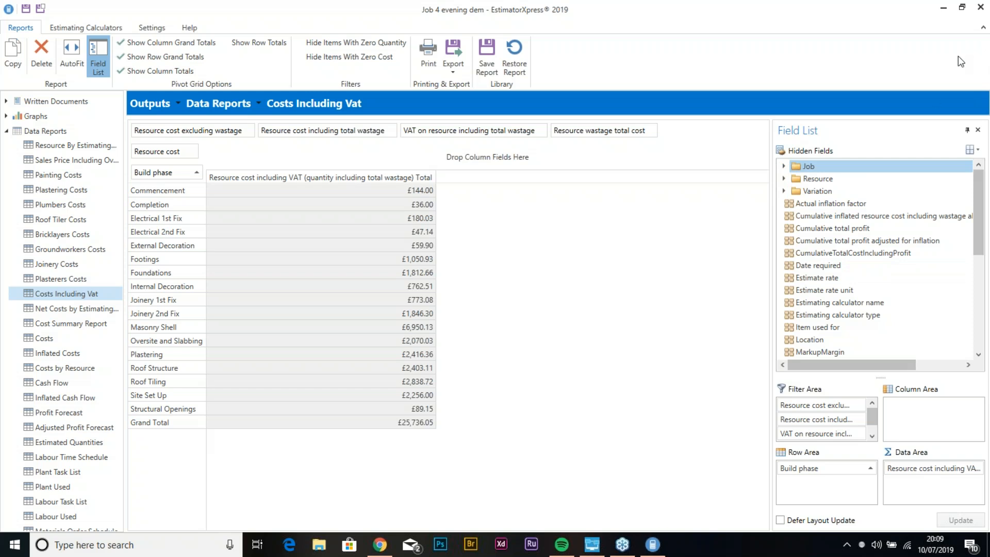